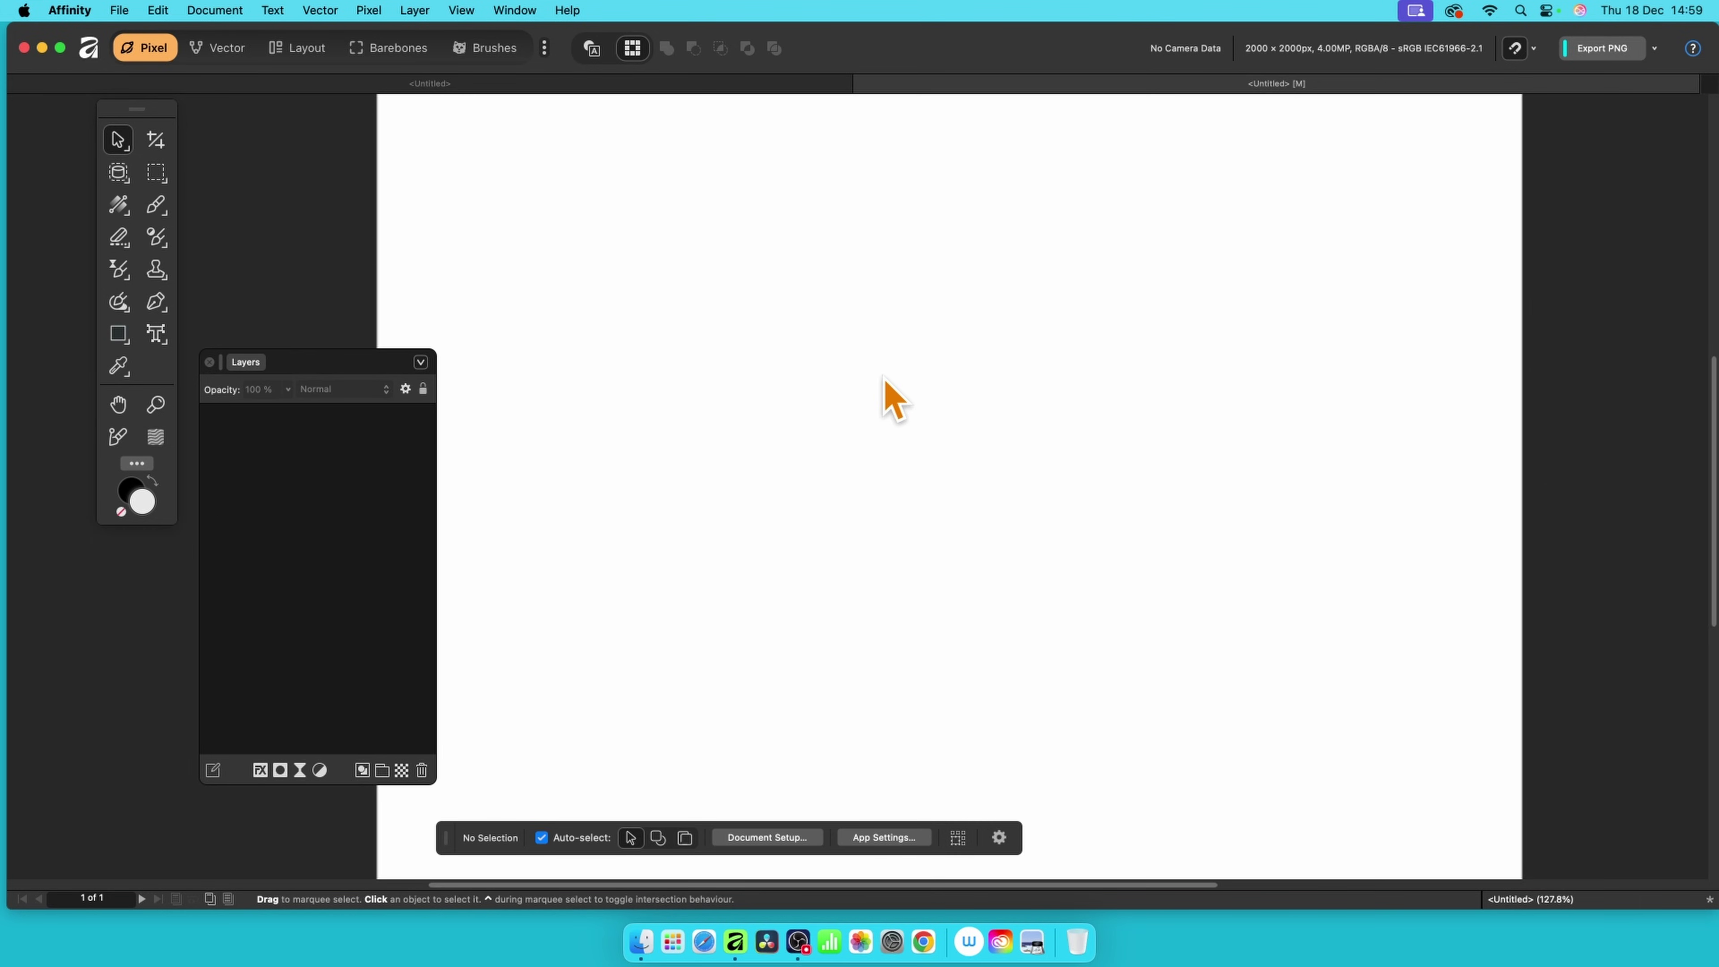
- Create a new Pattern layer with a 200 × 200 px tile
left_click(370, 10)
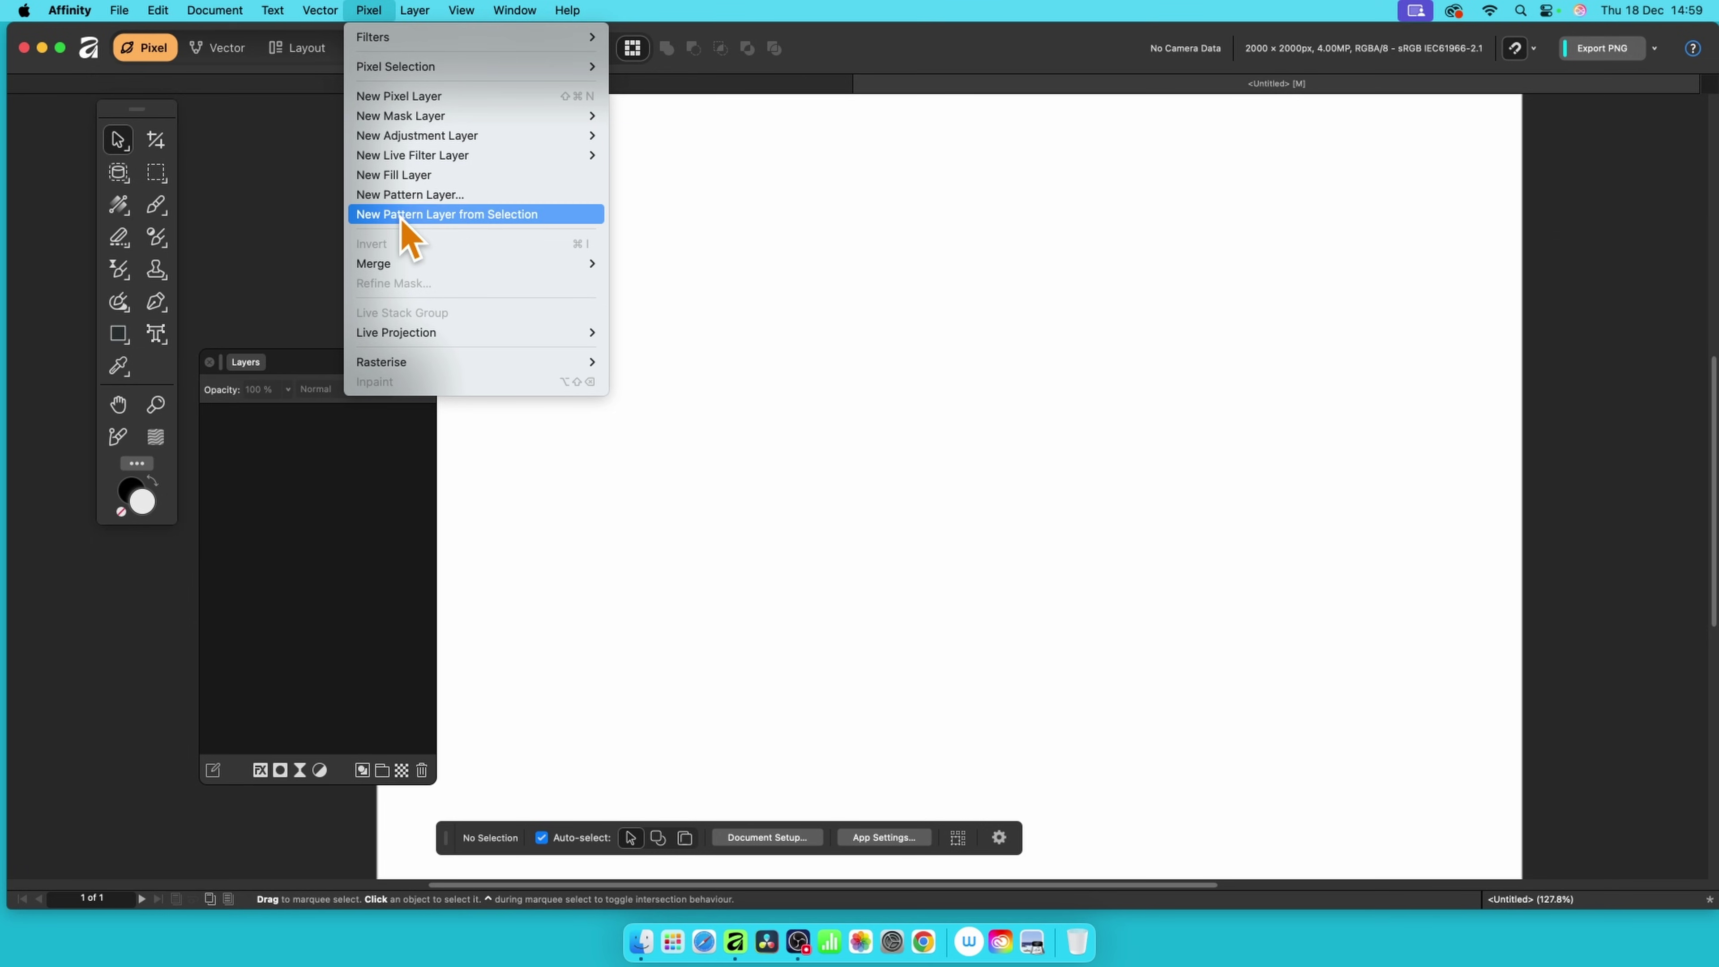
left_click(402, 197)
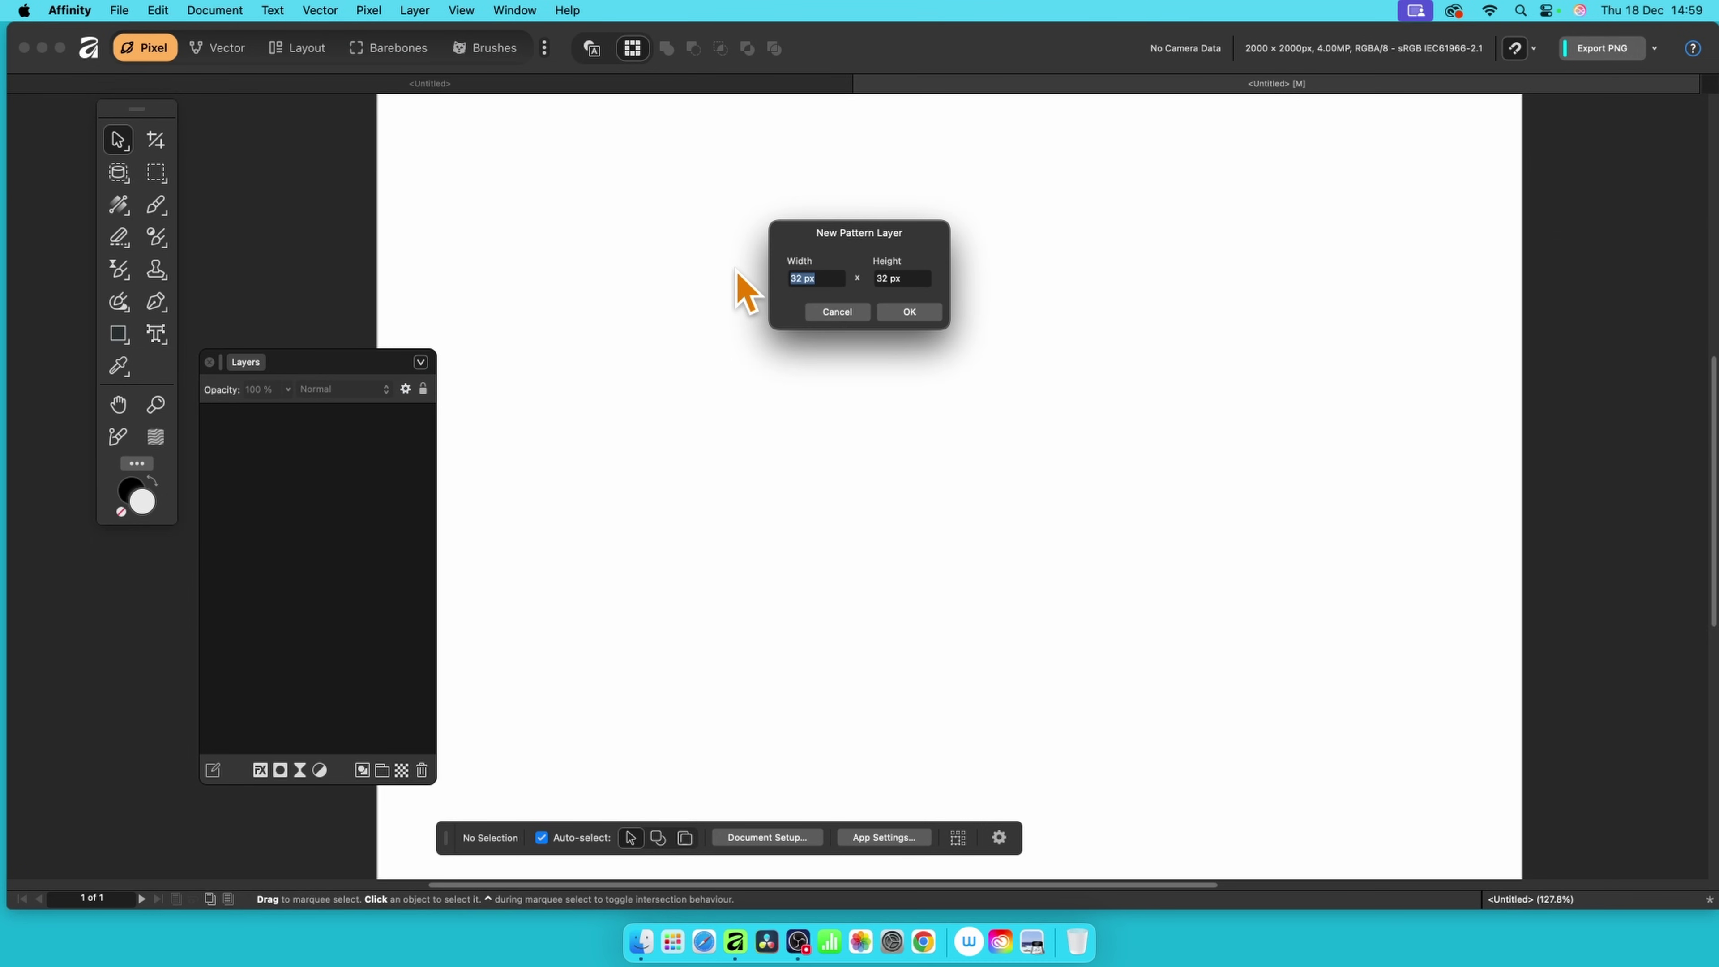
type("200")
key("Tab")
type("200")
key("Tab")
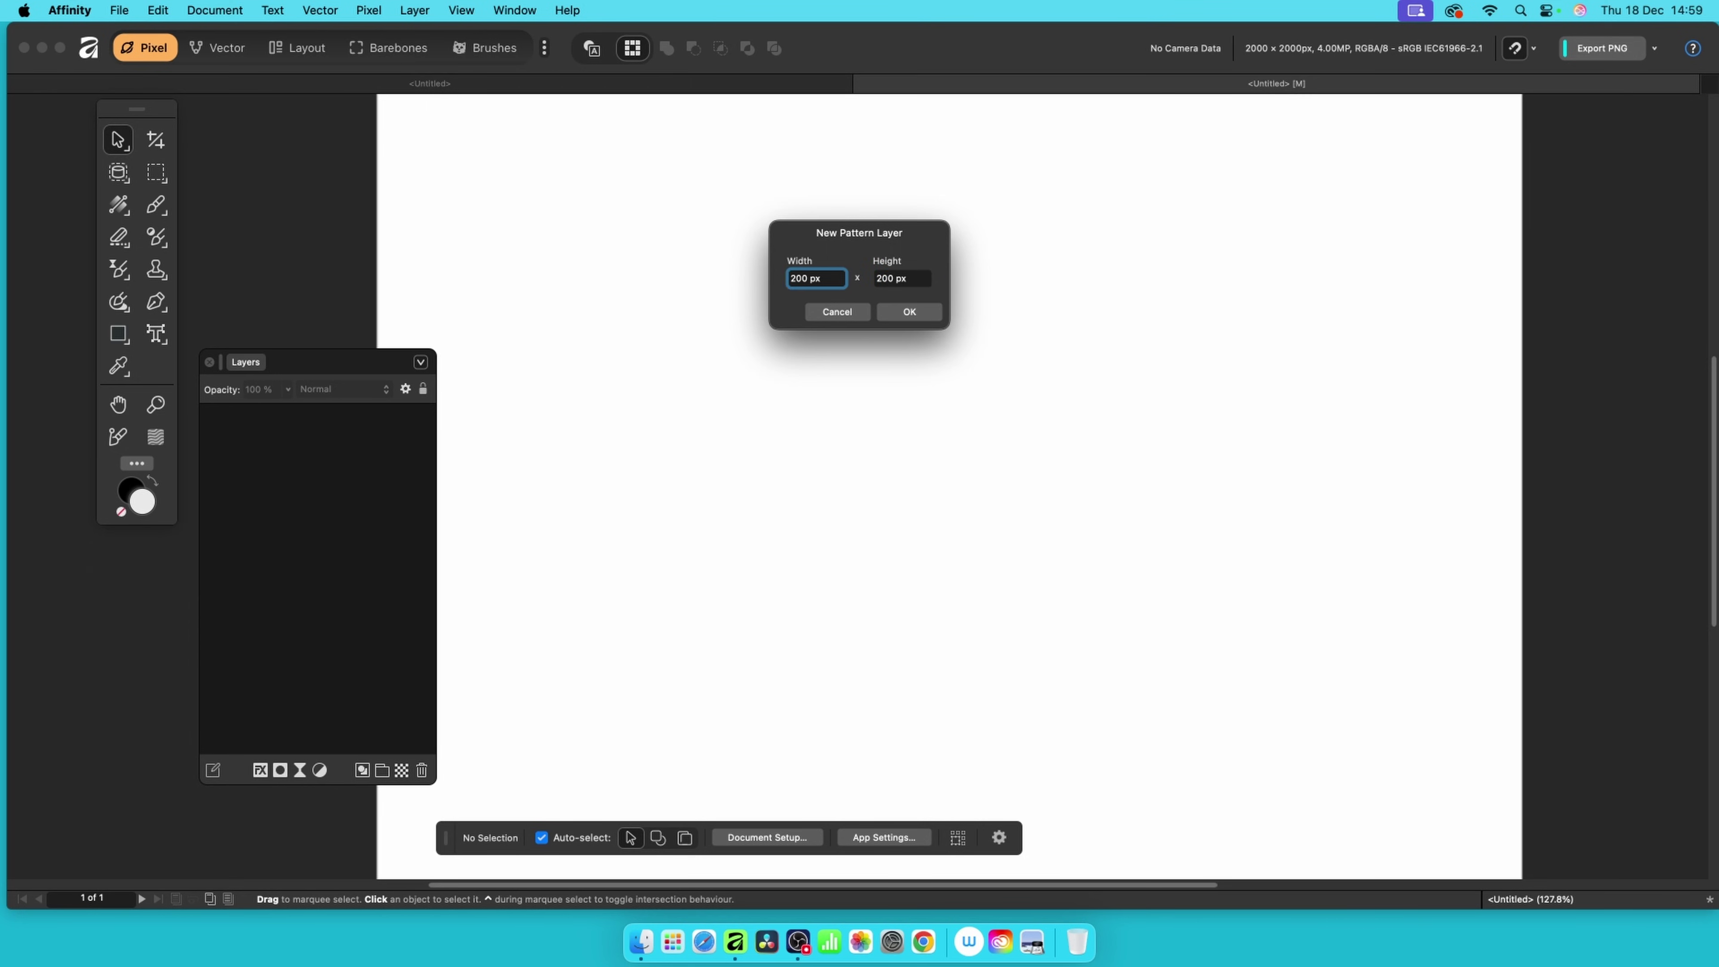
left_click(920, 311)
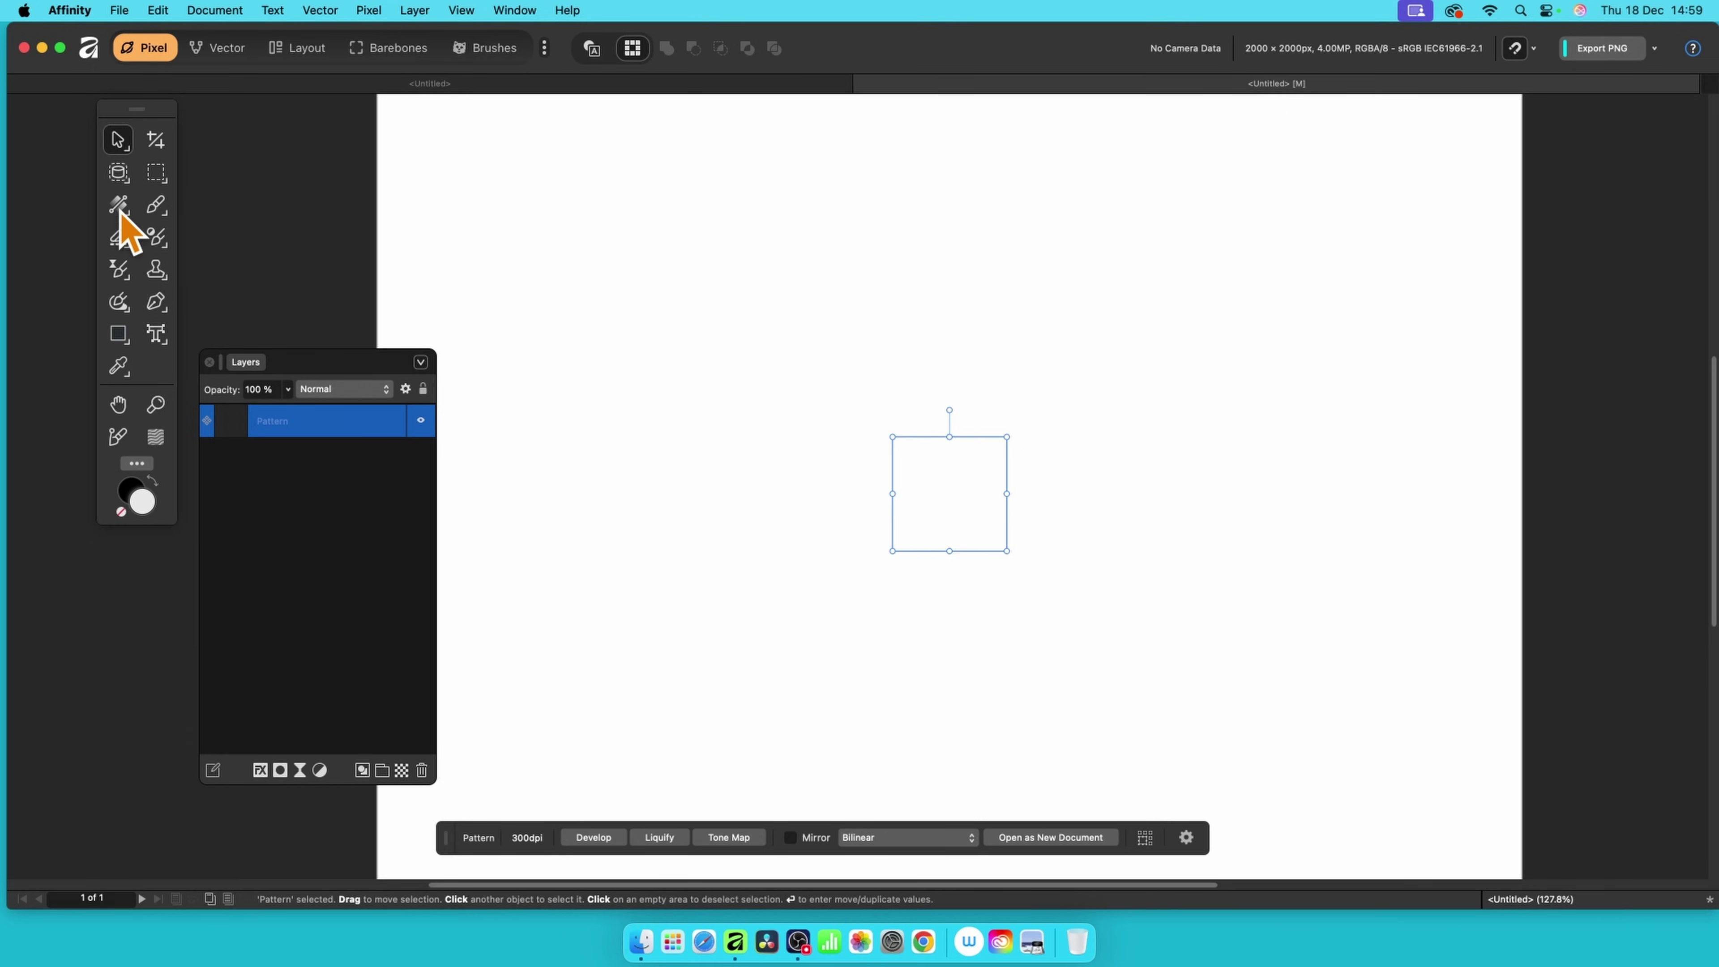
- Use the Fill Tool to drag a diagonal black-to-white linear gradient across the pattern tile
left_click_drag(118, 215, 224, 207)
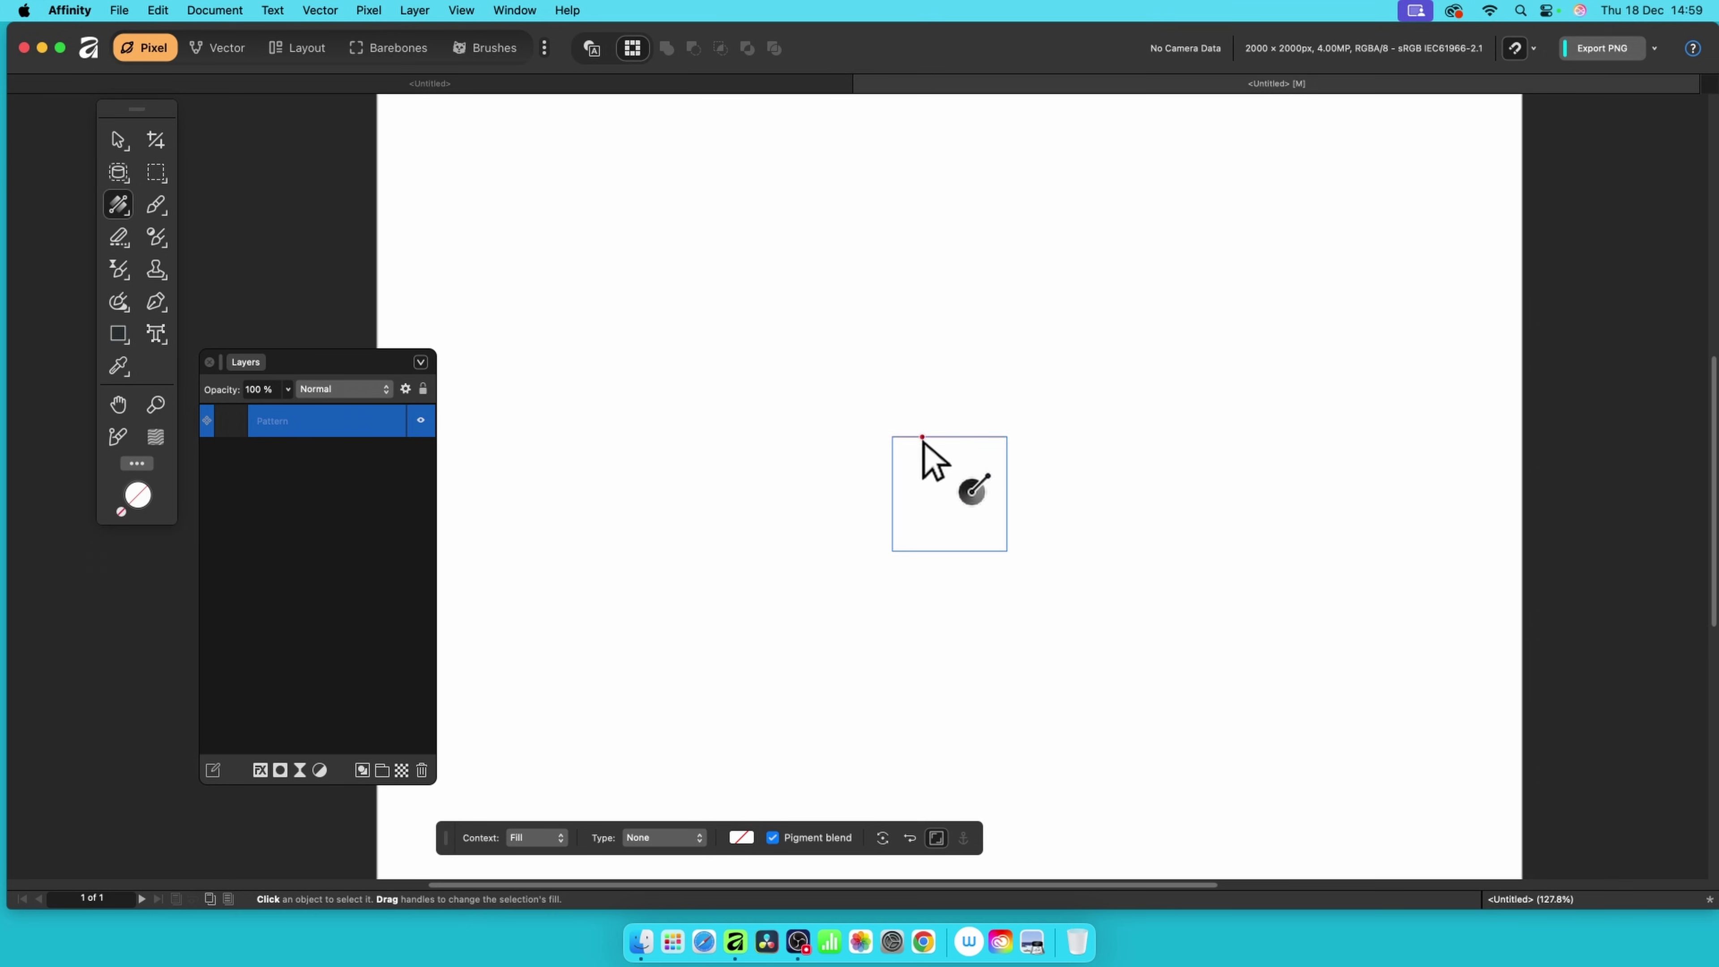
mouse_move(892, 455)
left_mouse_down()
mouse_move(983, 541)
mouse_move(933, 491)
mouse_move(982, 537)
mouse_move(1056, 435)
mouse_move(971, 511)
left_mouse_up()
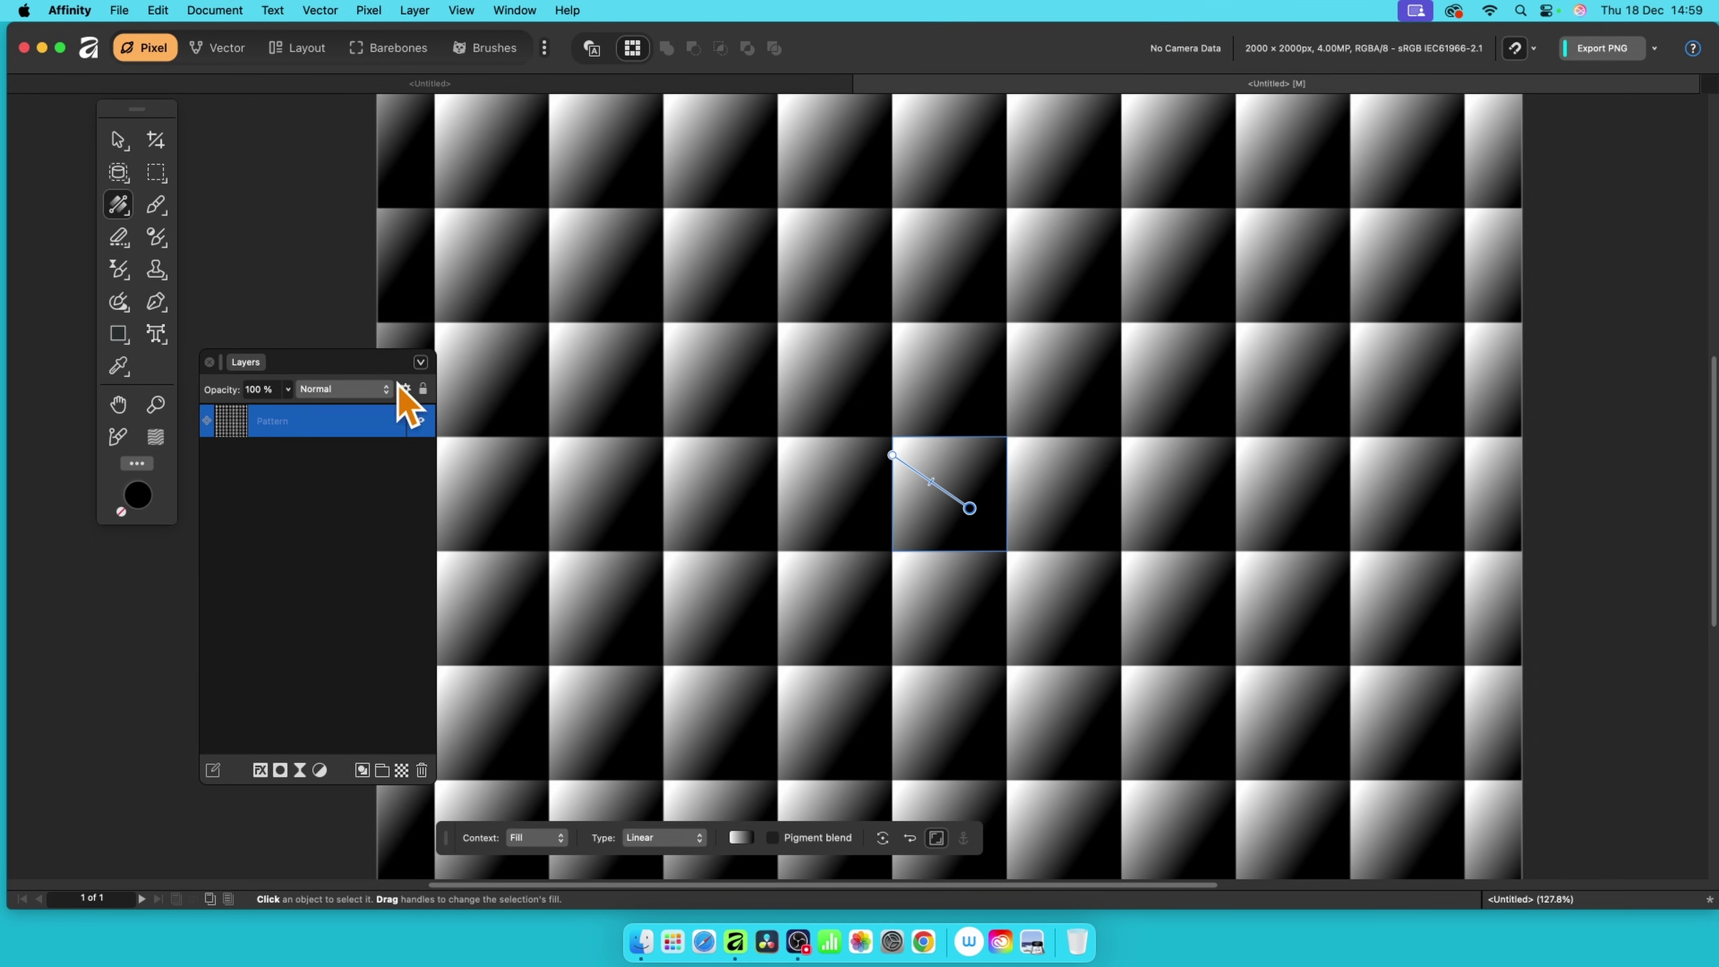
- Duplicate the Pattern layer and rasterise the top copy into a Pixel layer
right_click(259, 423)
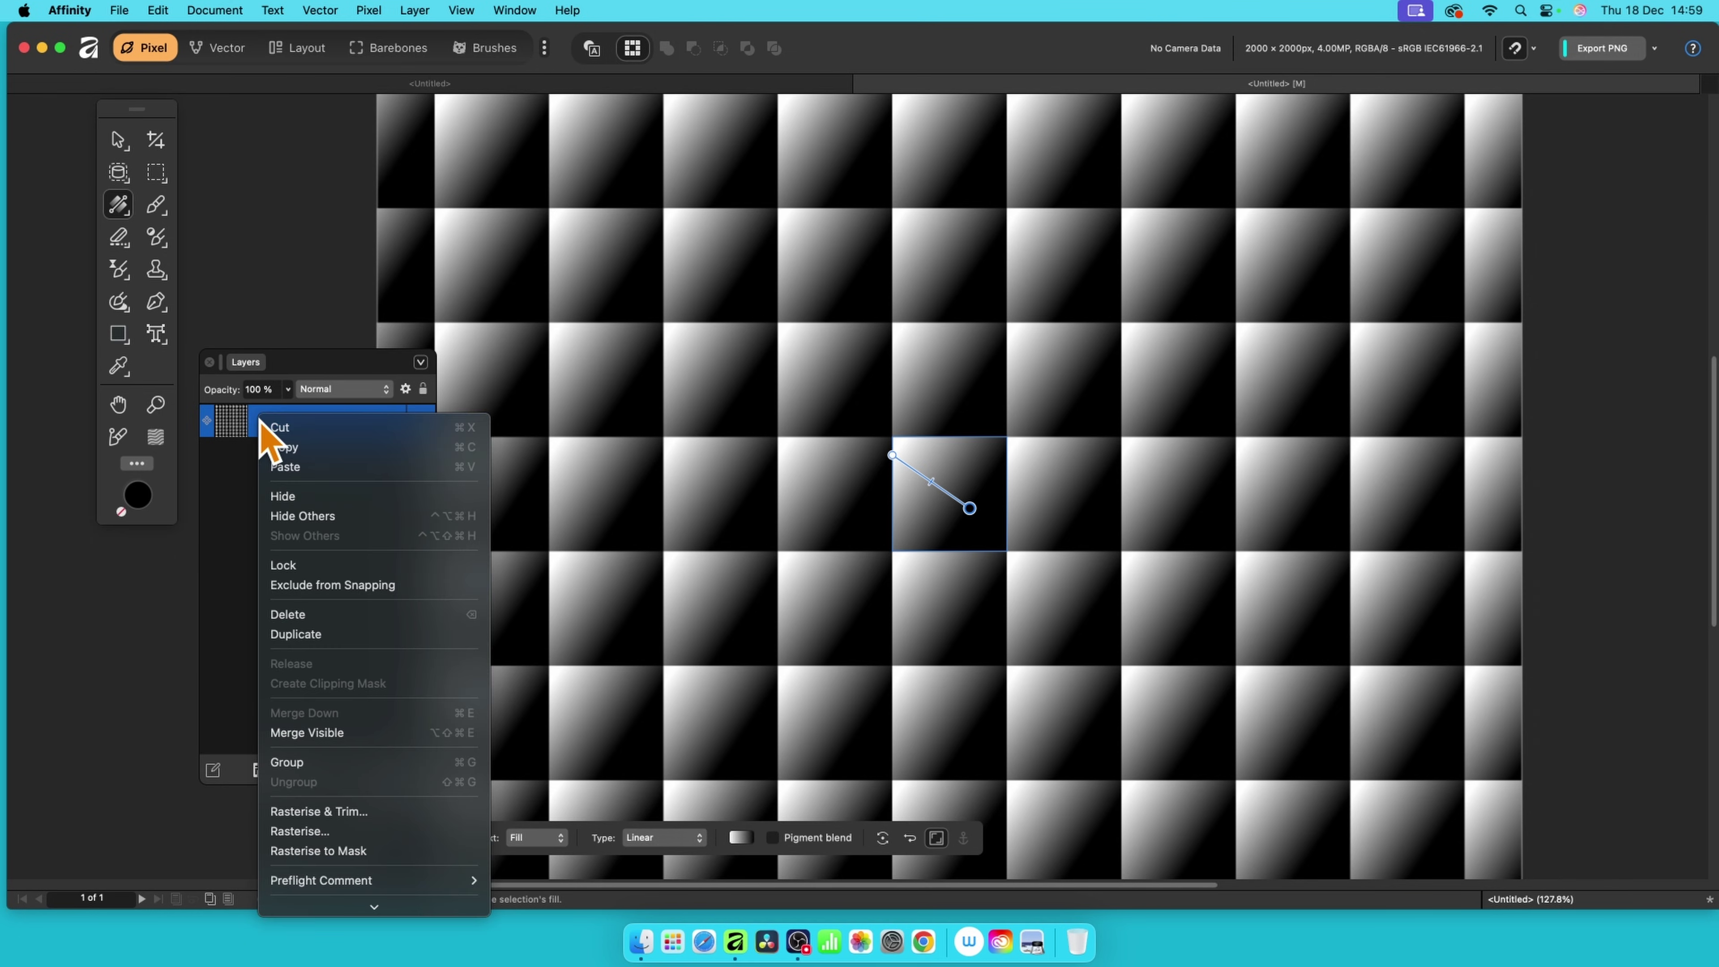
left_click(296, 636)
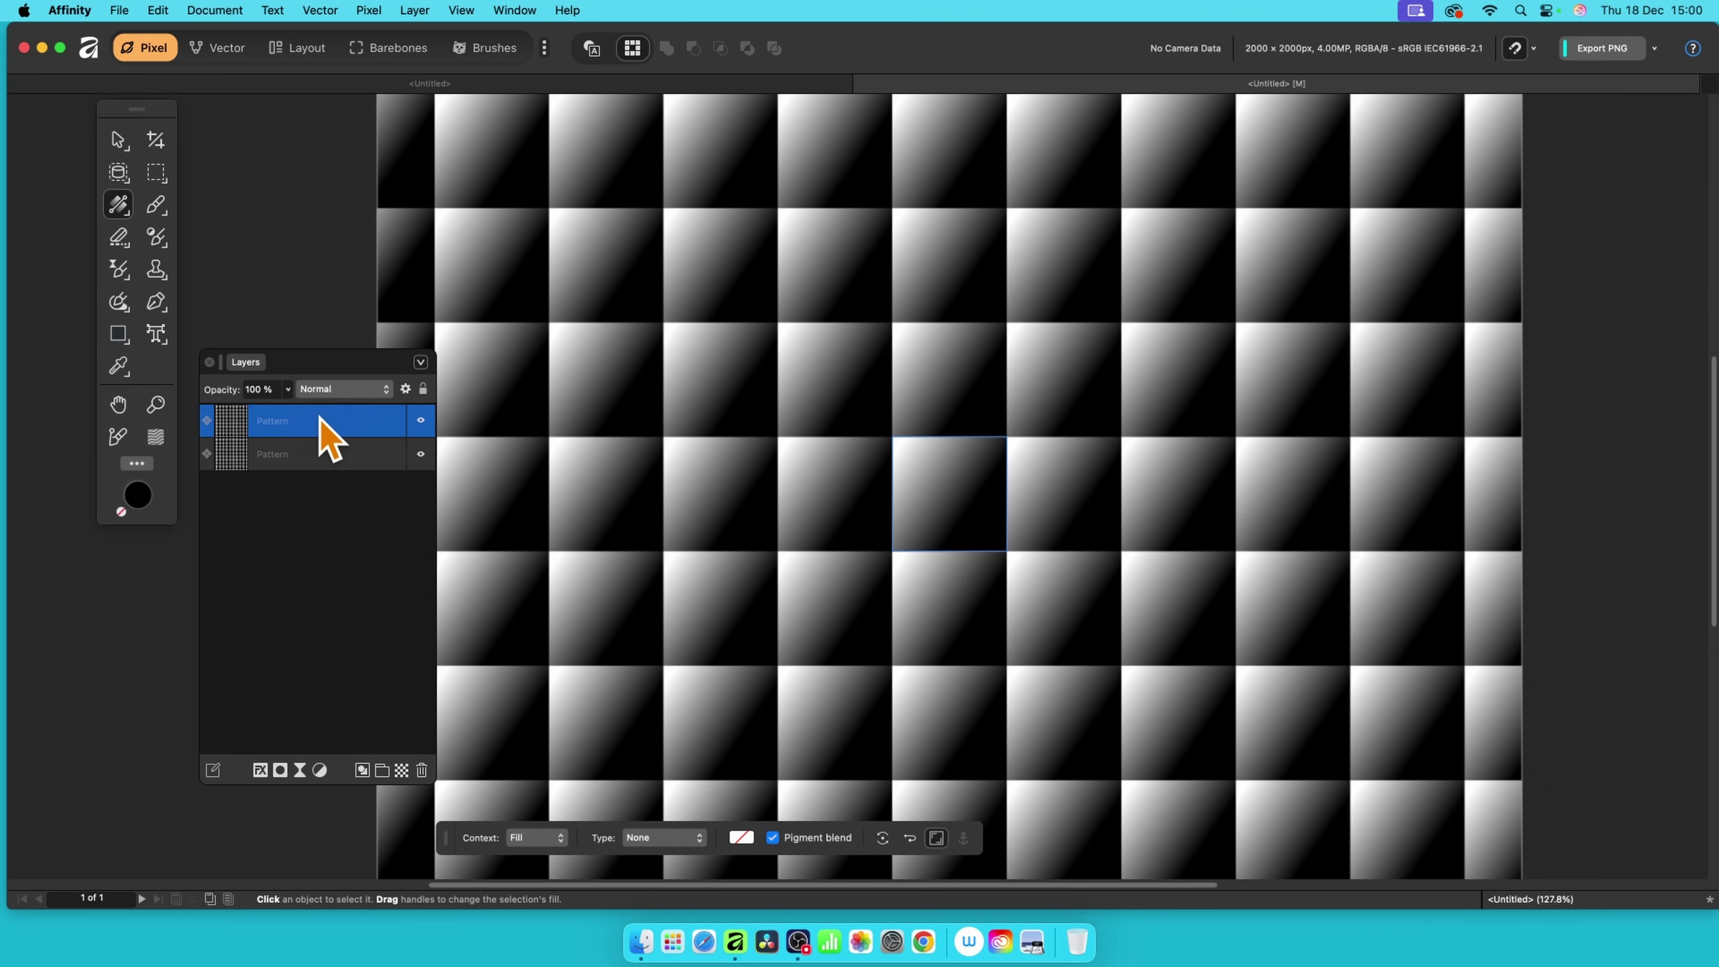
right_click(285, 420)
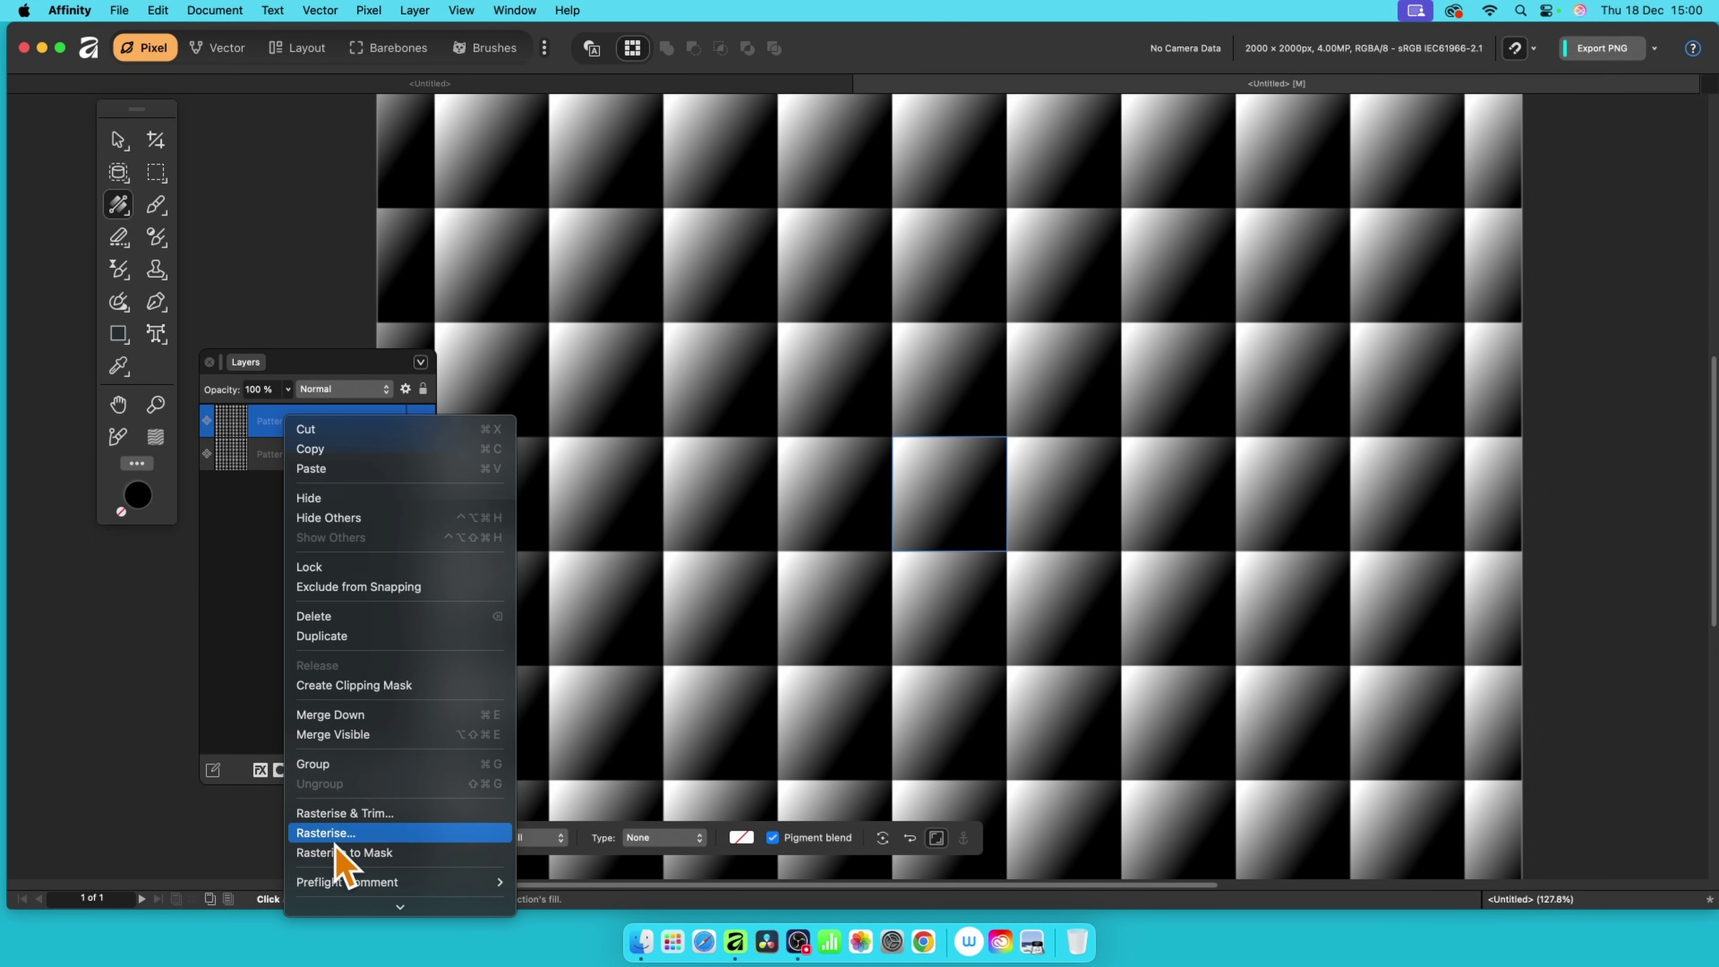
left_click(332, 835)
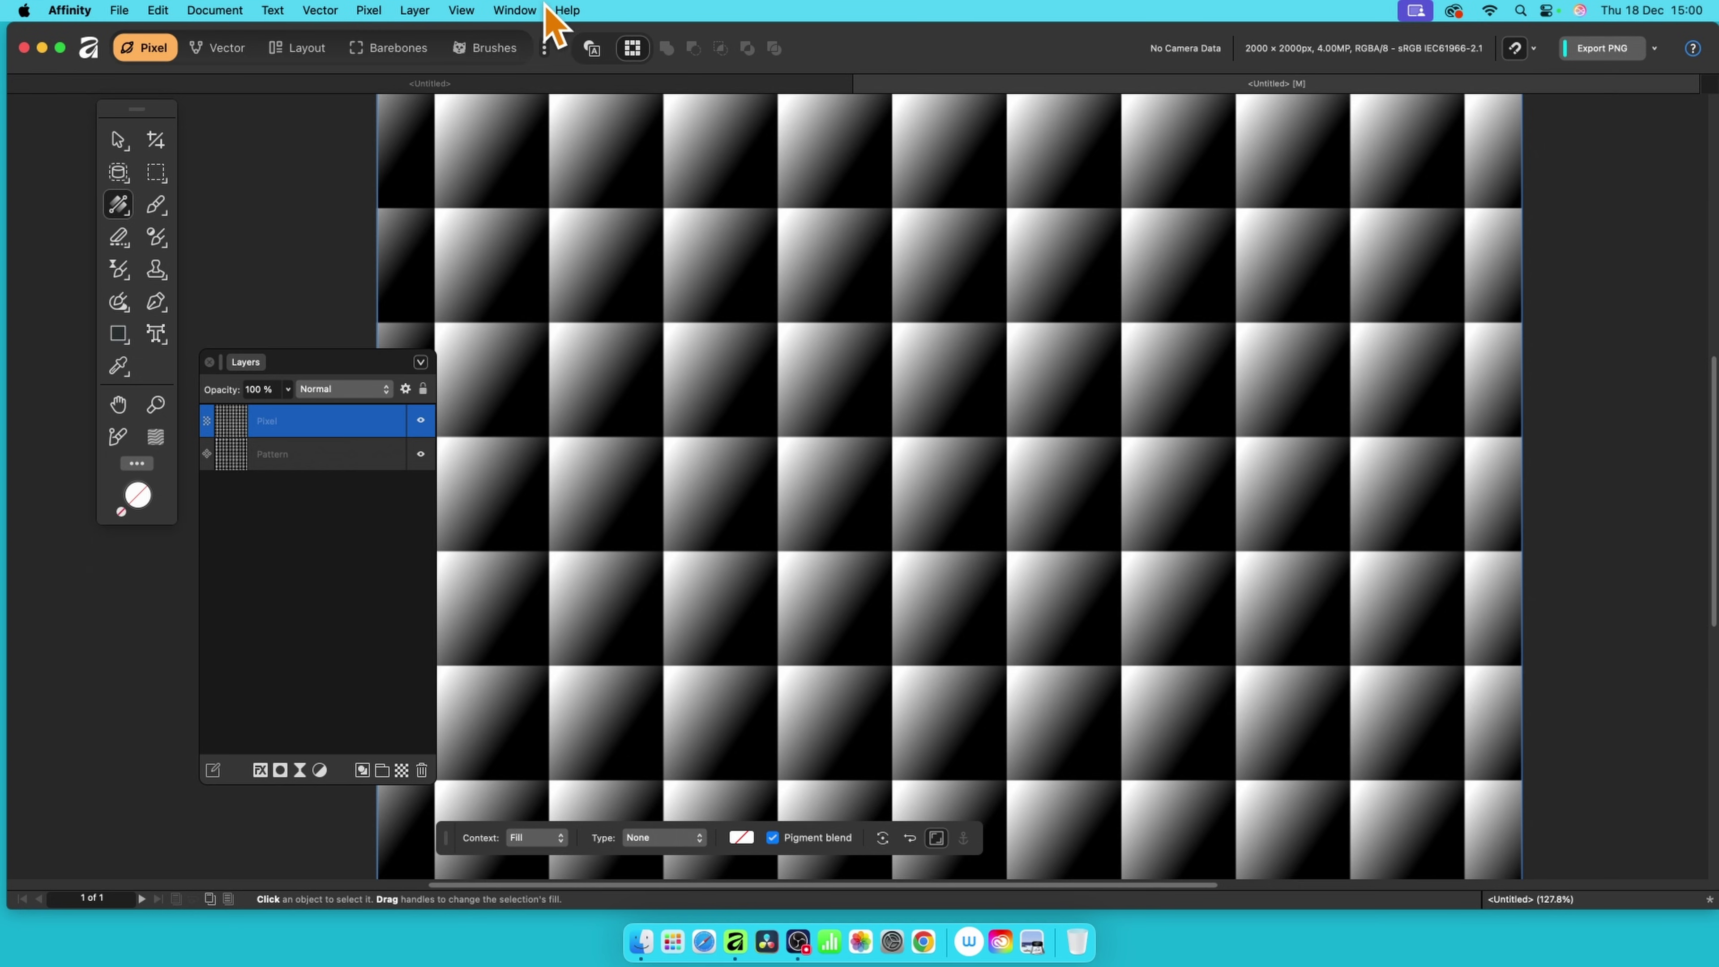
- Add a Live Displace filter layer to the Pixel layer
left_click(369, 10)
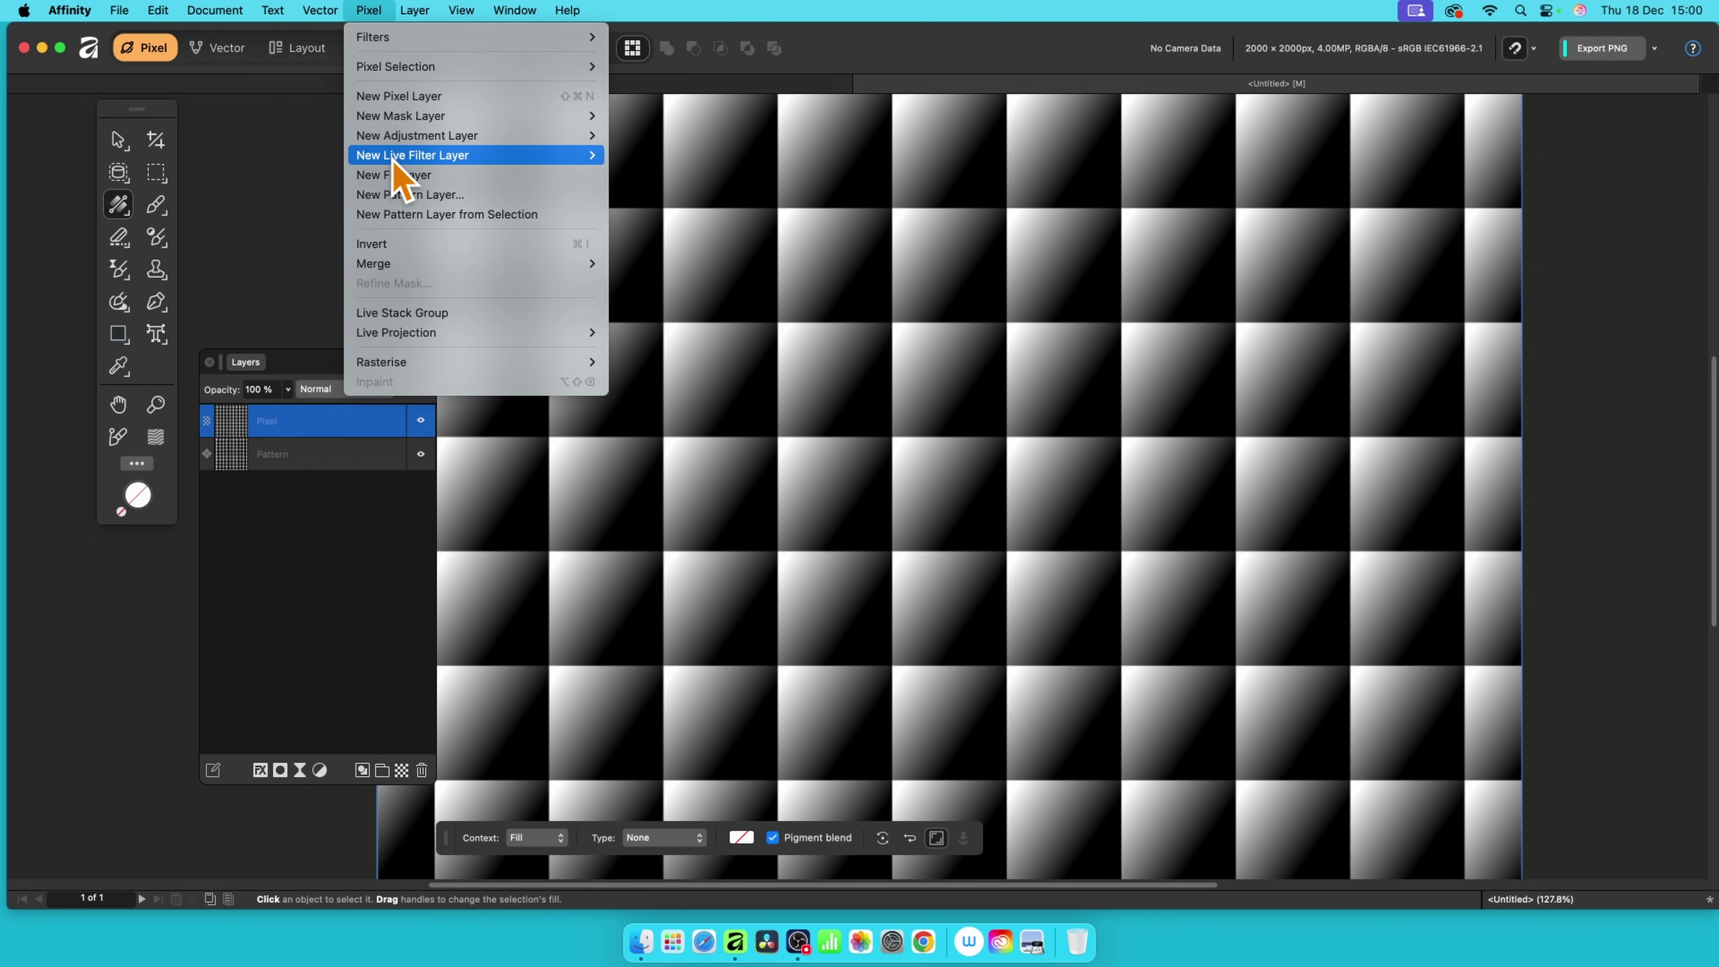
mouse_move(406, 155)
mouse_move(678, 194)
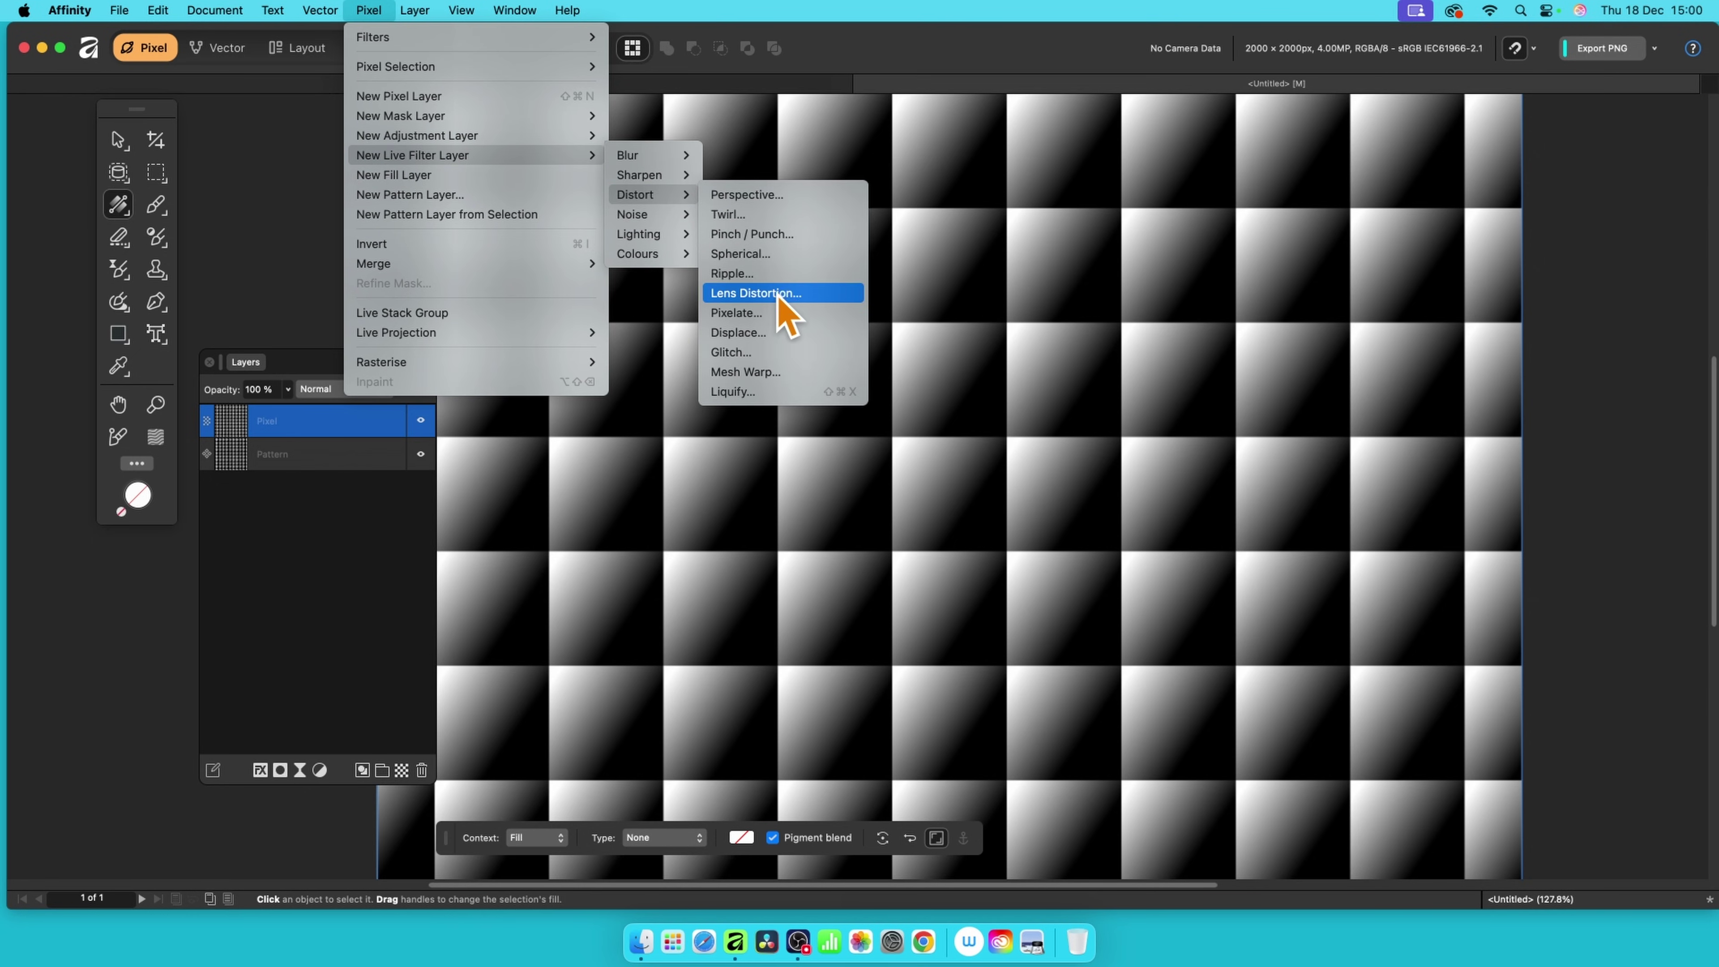
left_click(763, 333)
- Load the map from layers beneath and set displacement strength to 286.2 px, keeping Normal blend mode
left_click_drag(1555, 642, 740, 243)
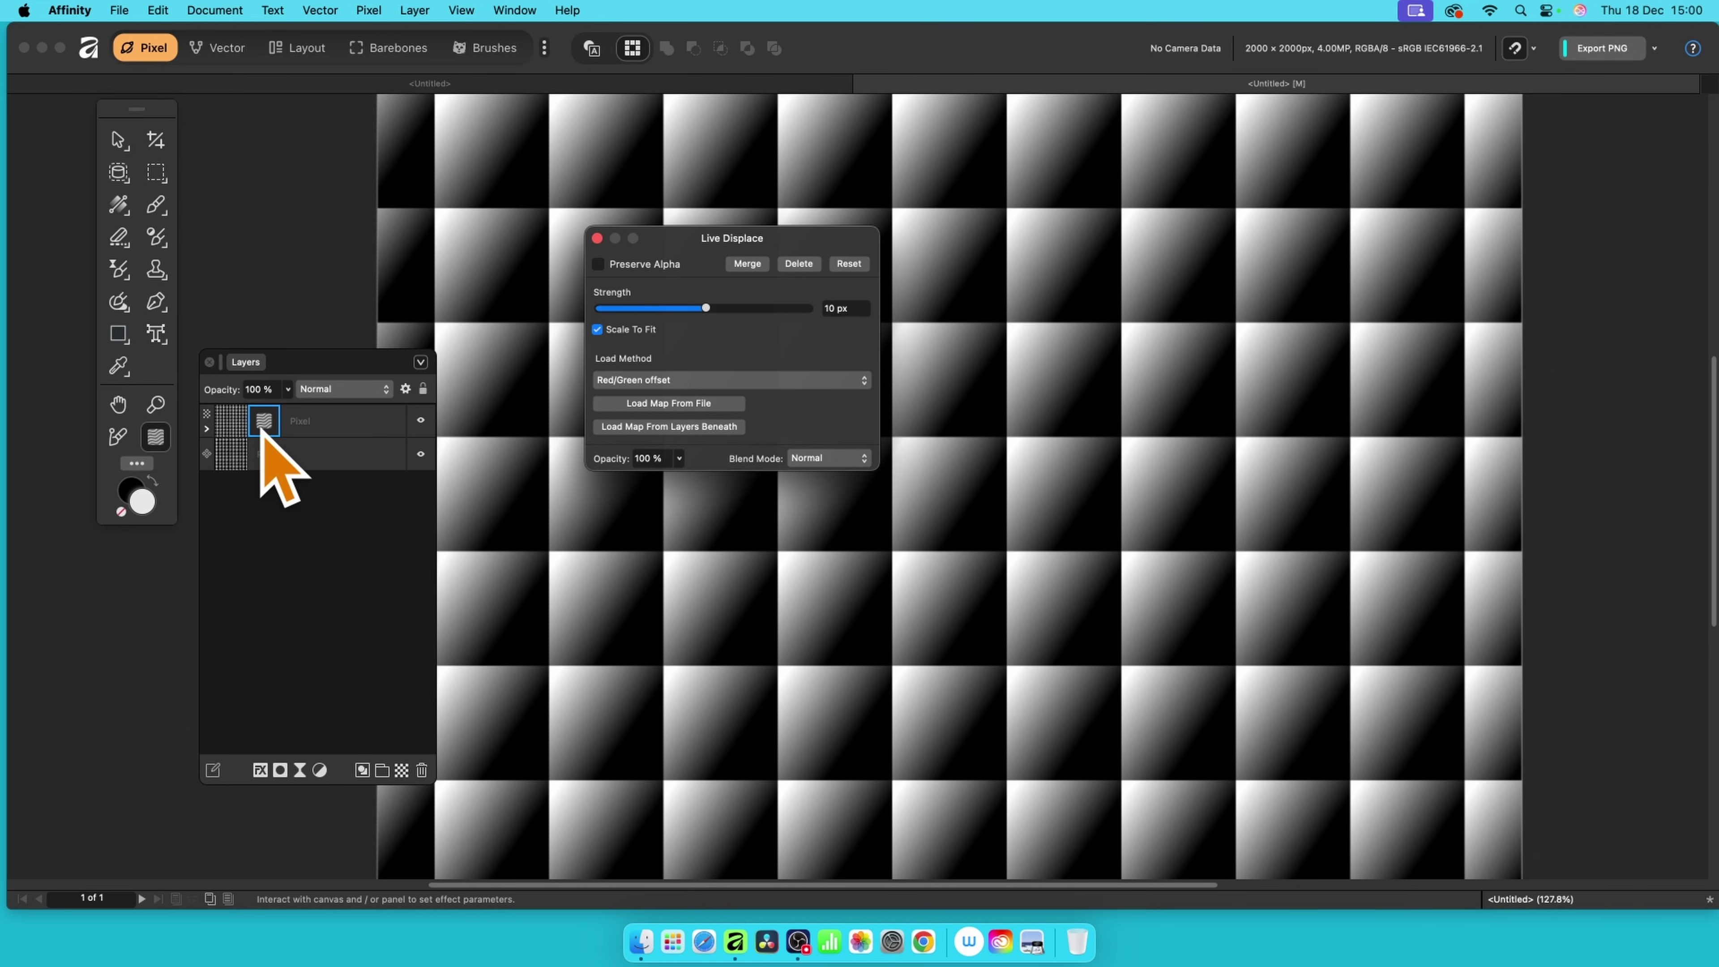
left_click(209, 431)
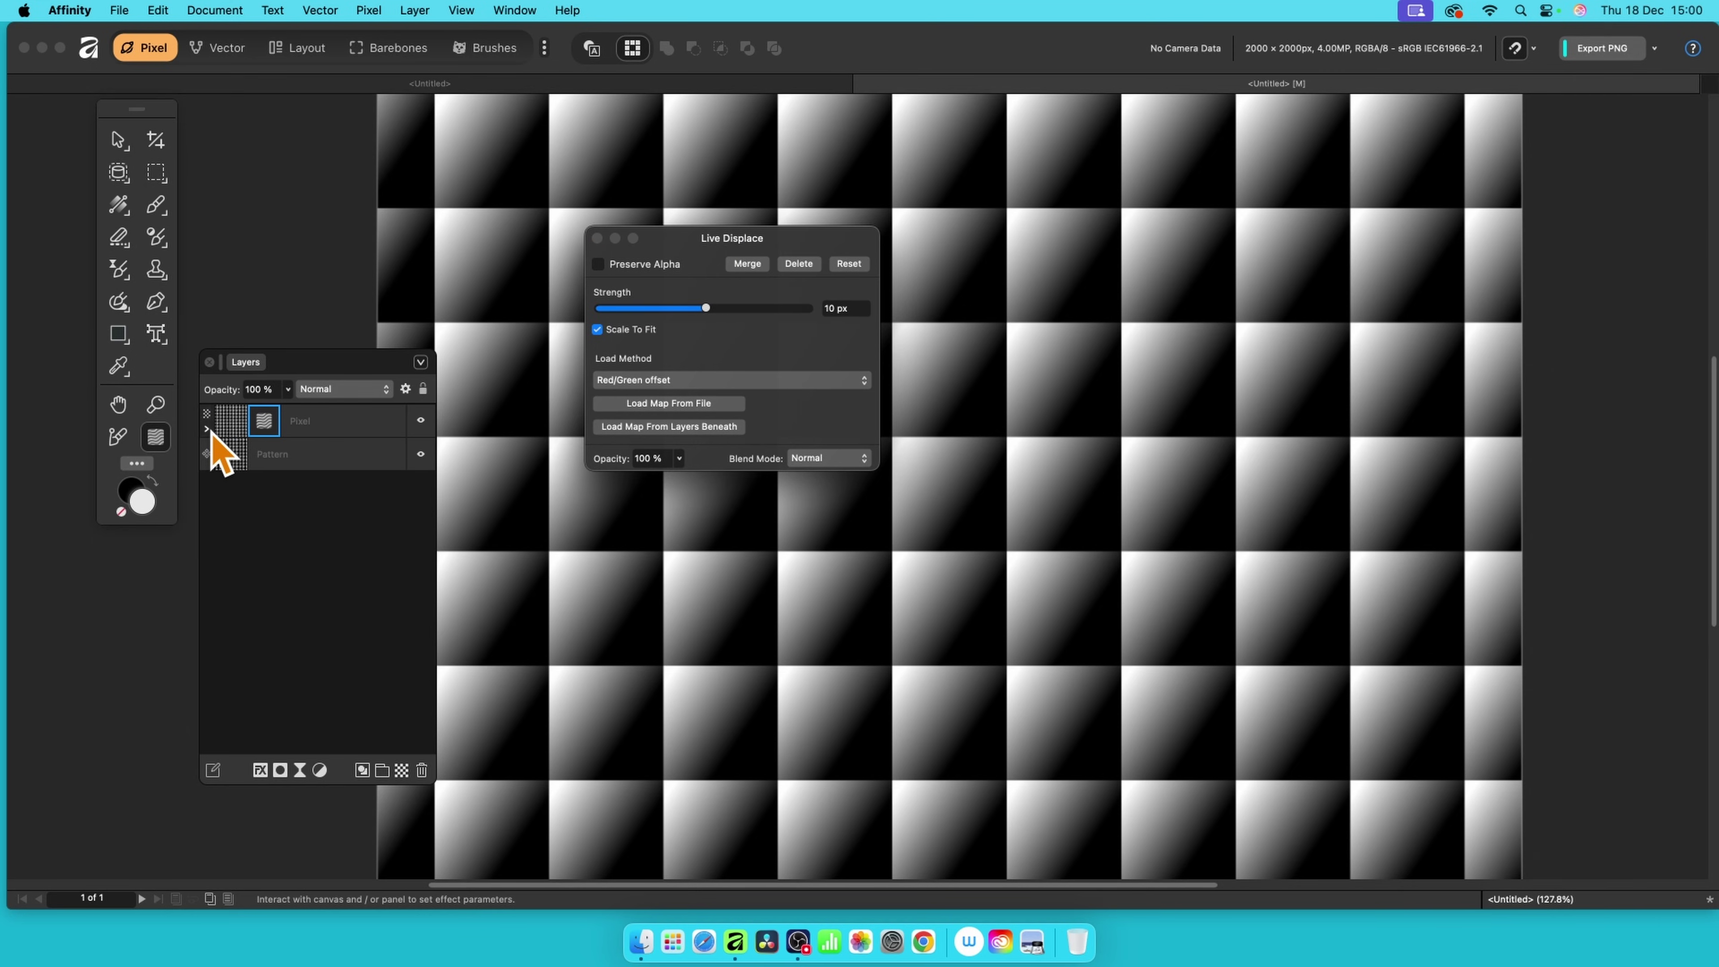
left_click(209, 428)
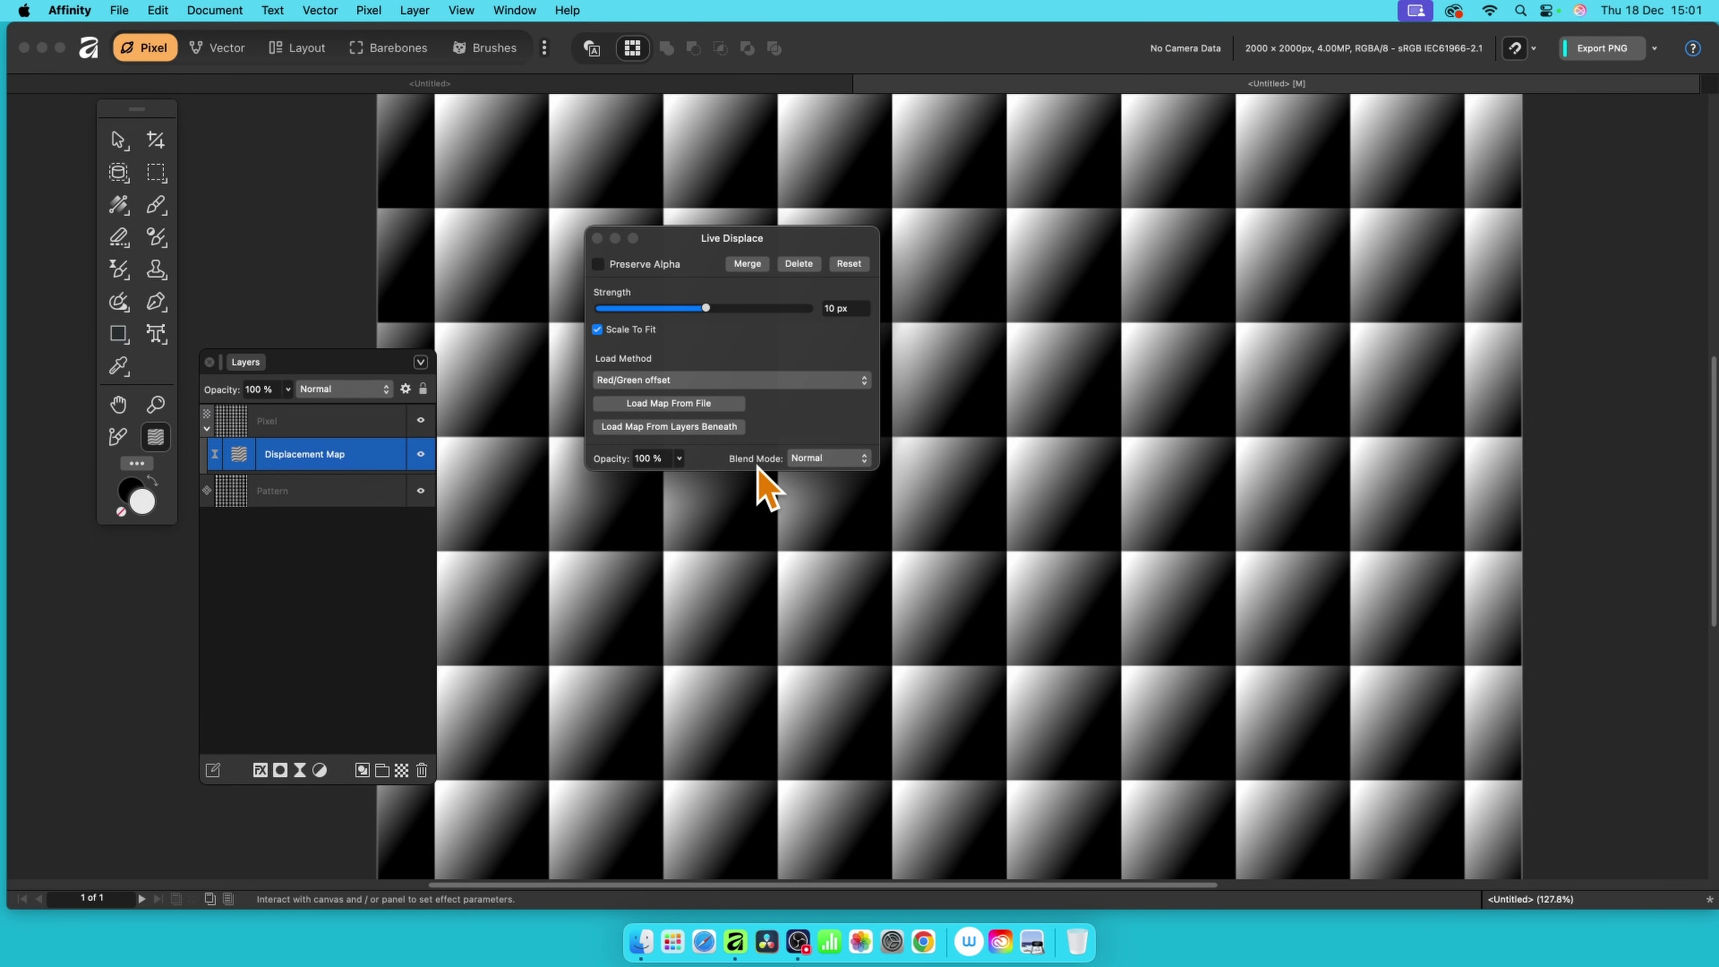
left_click(648, 428)
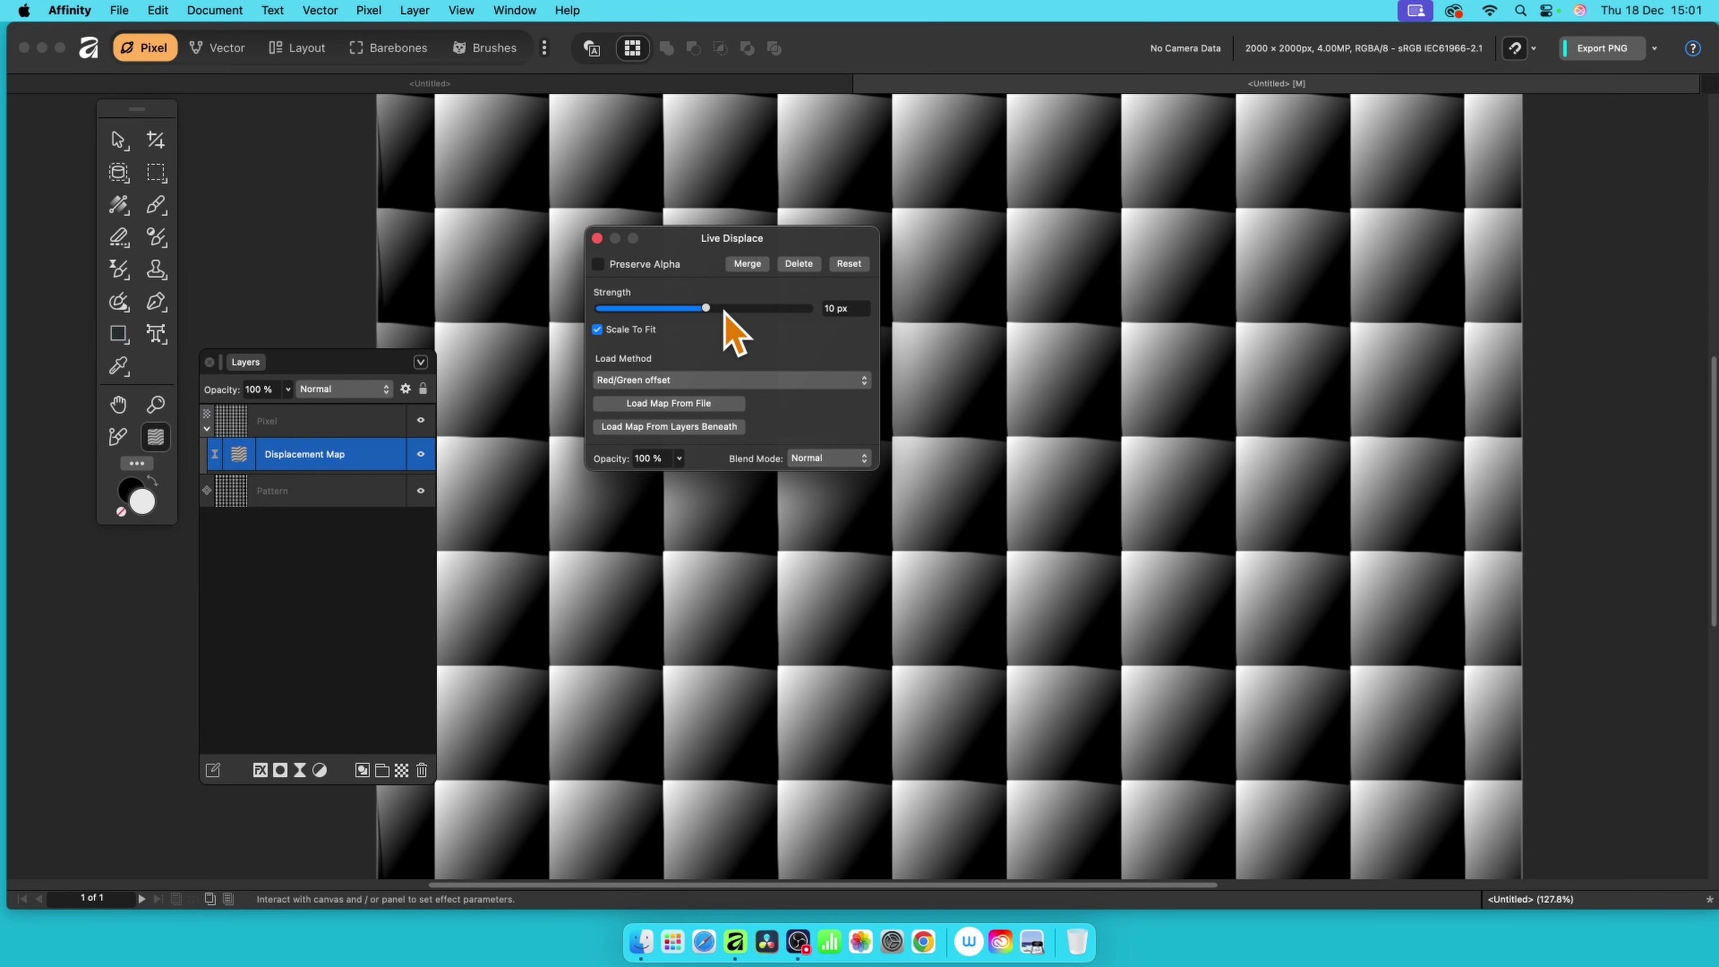
left_click_drag(707, 308, 762, 321)
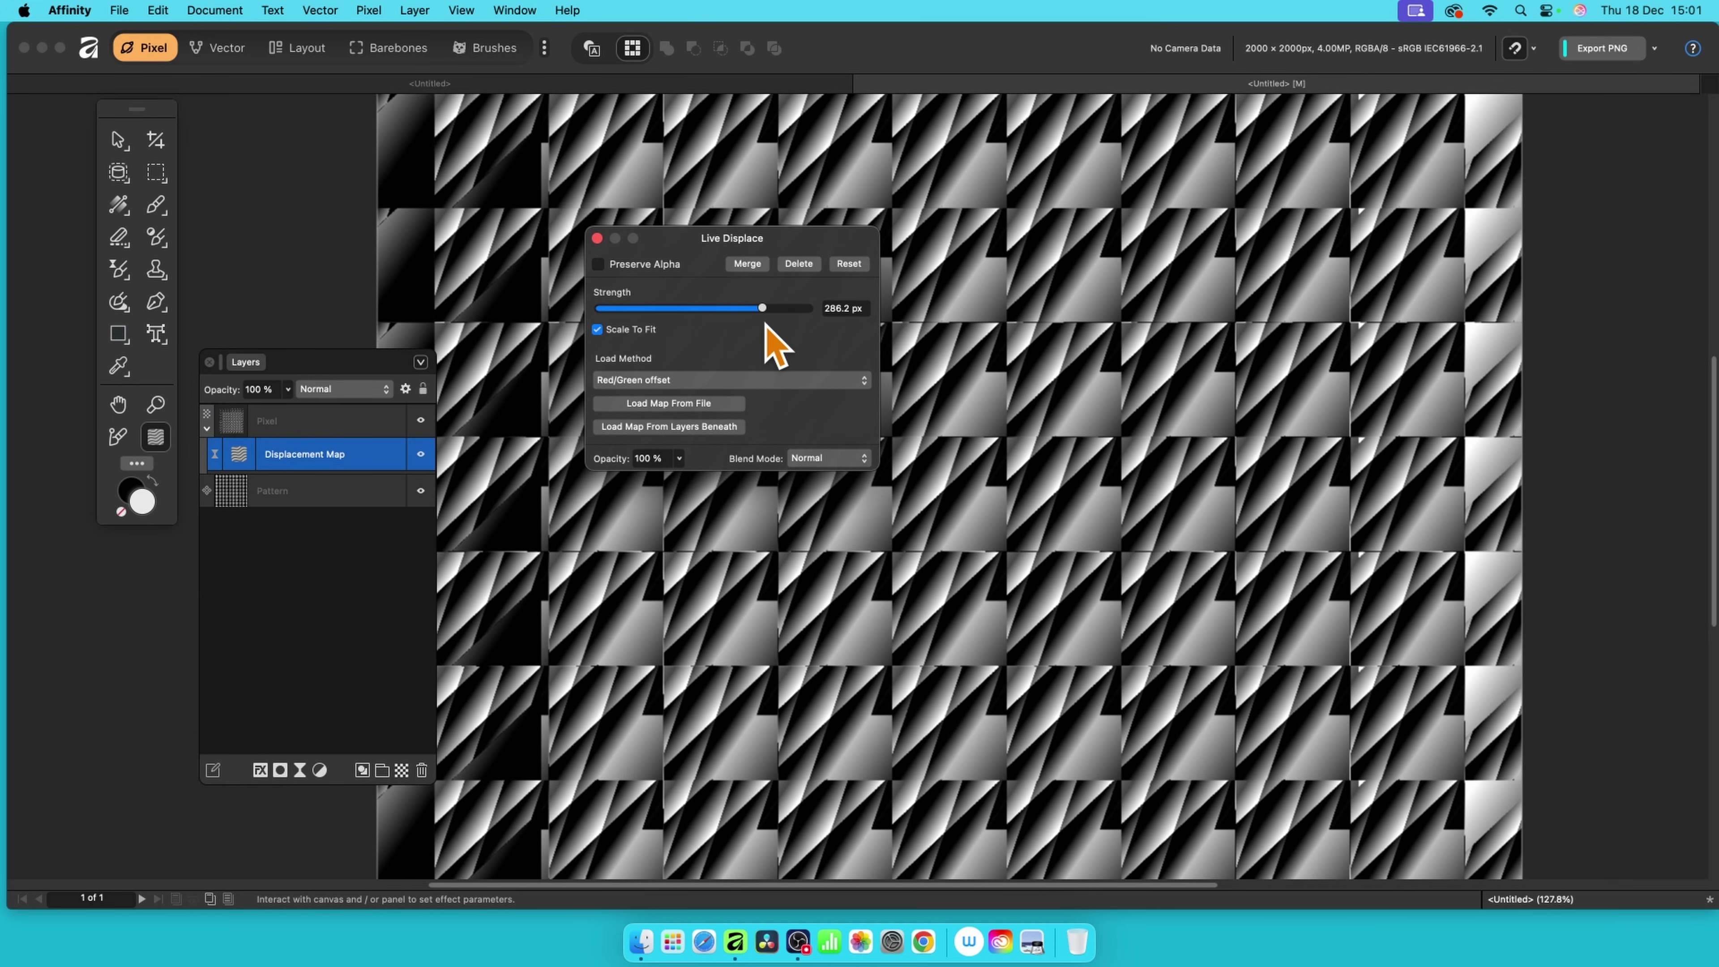
left_click(831, 460)
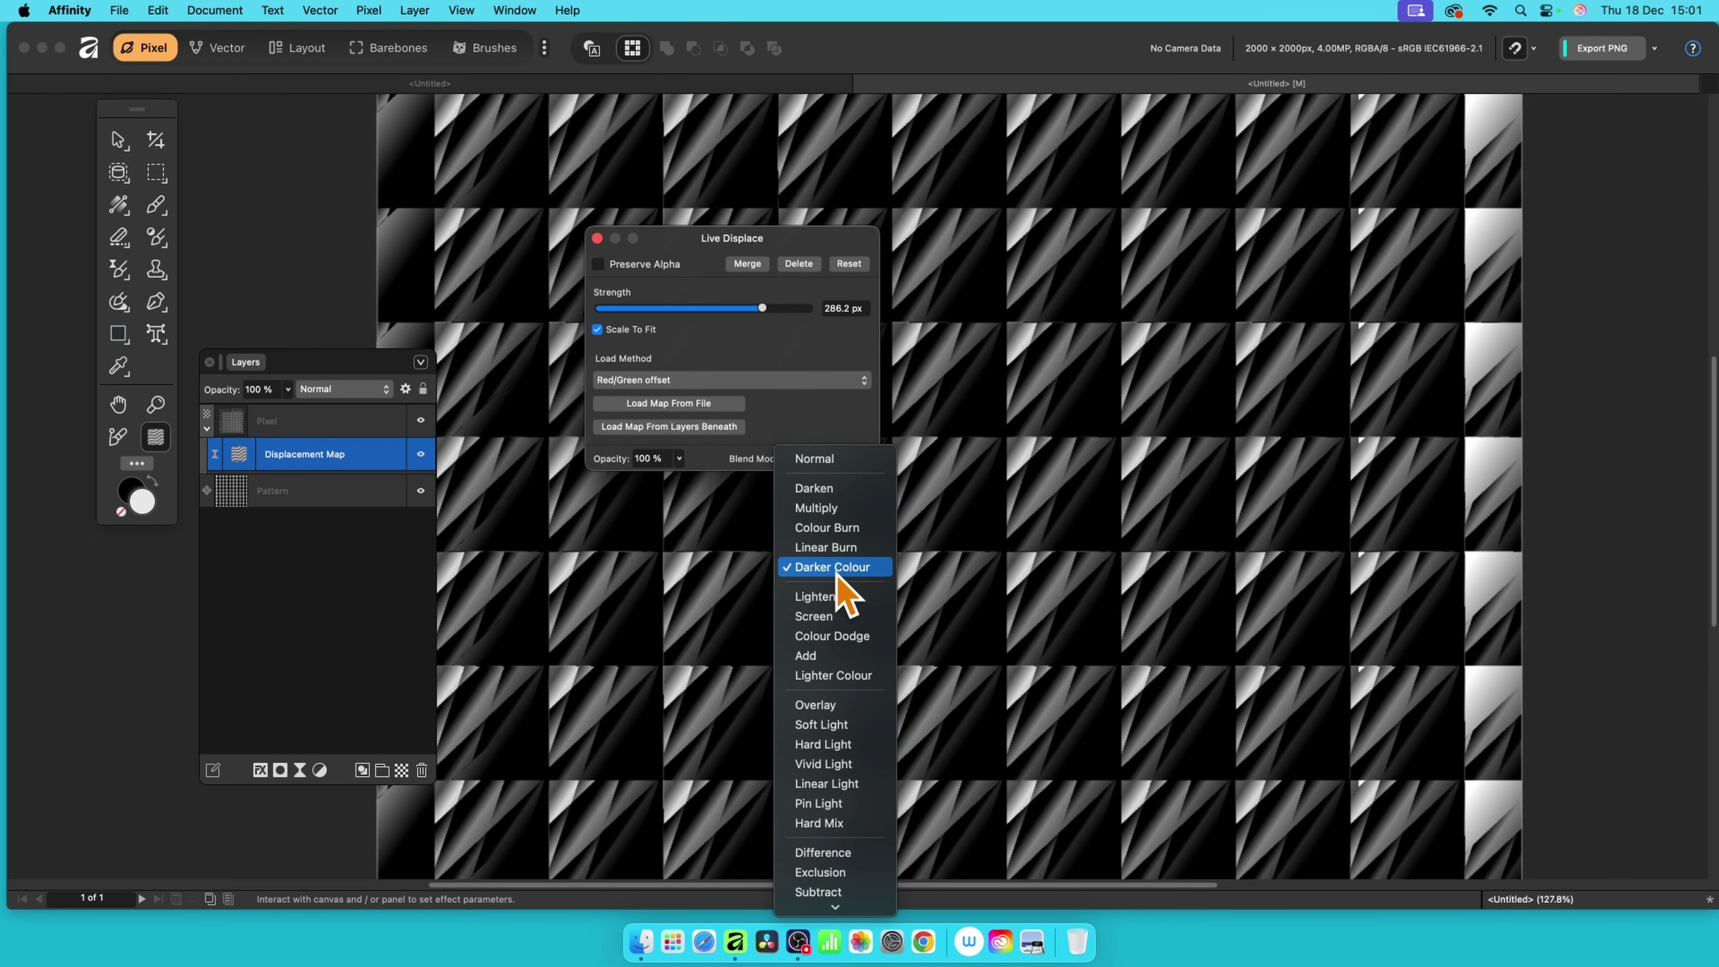
left_click(810, 241)
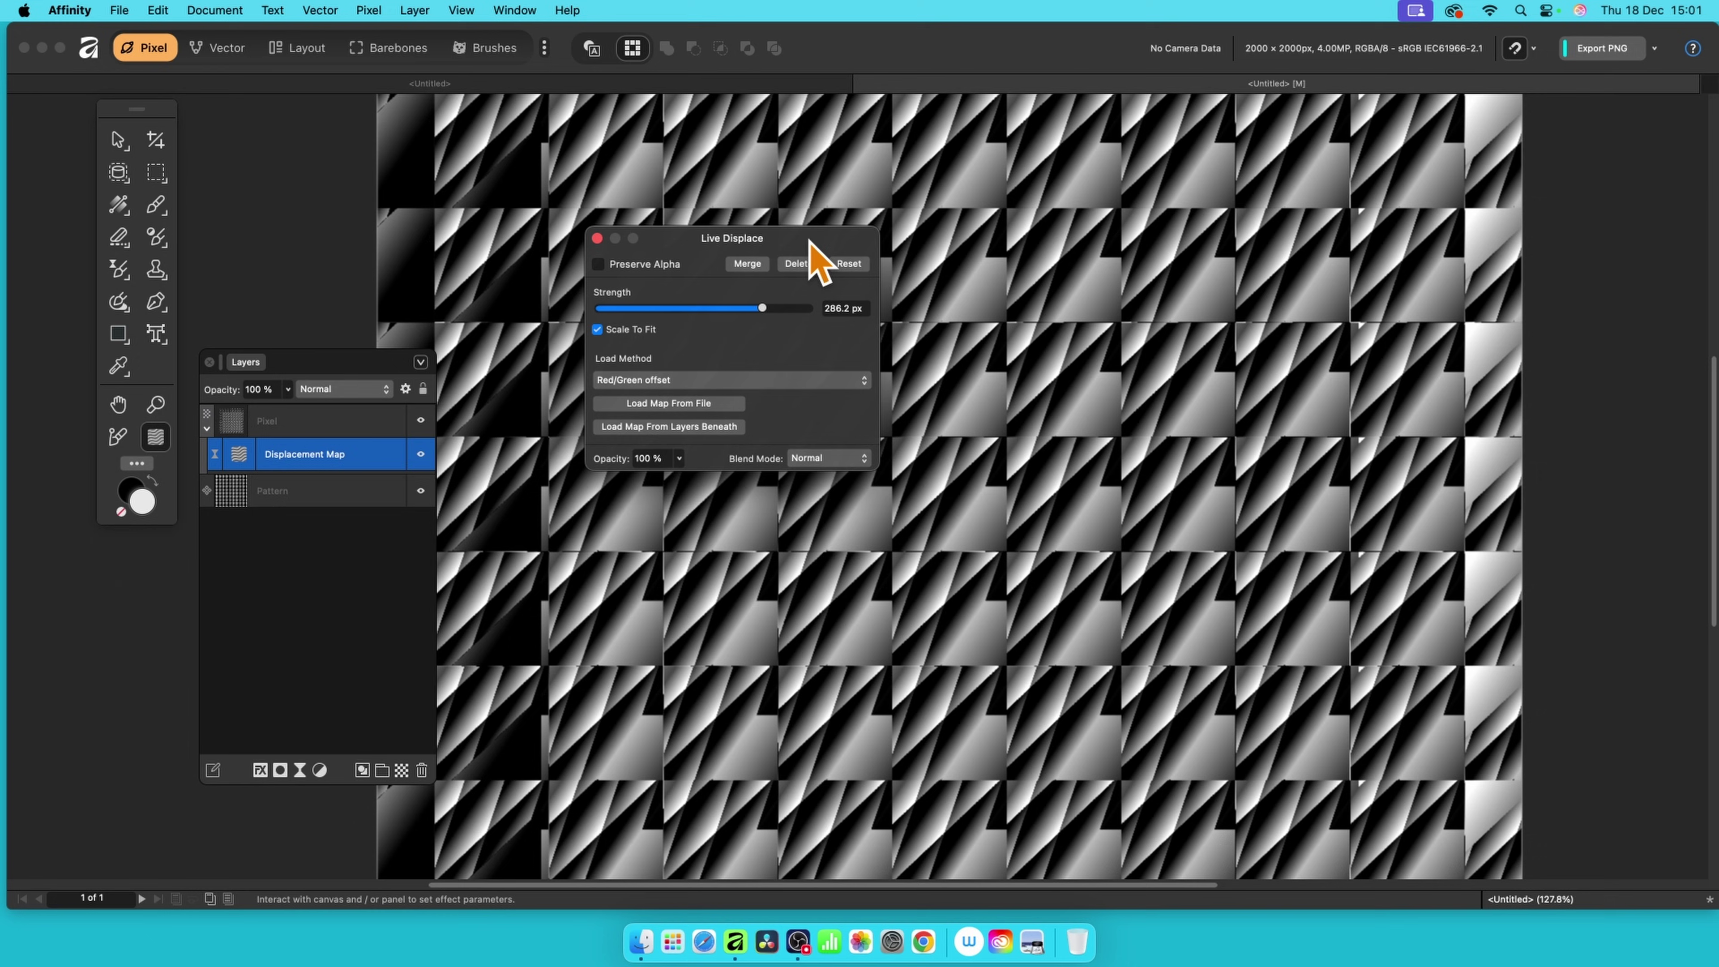
left_click(597, 237)
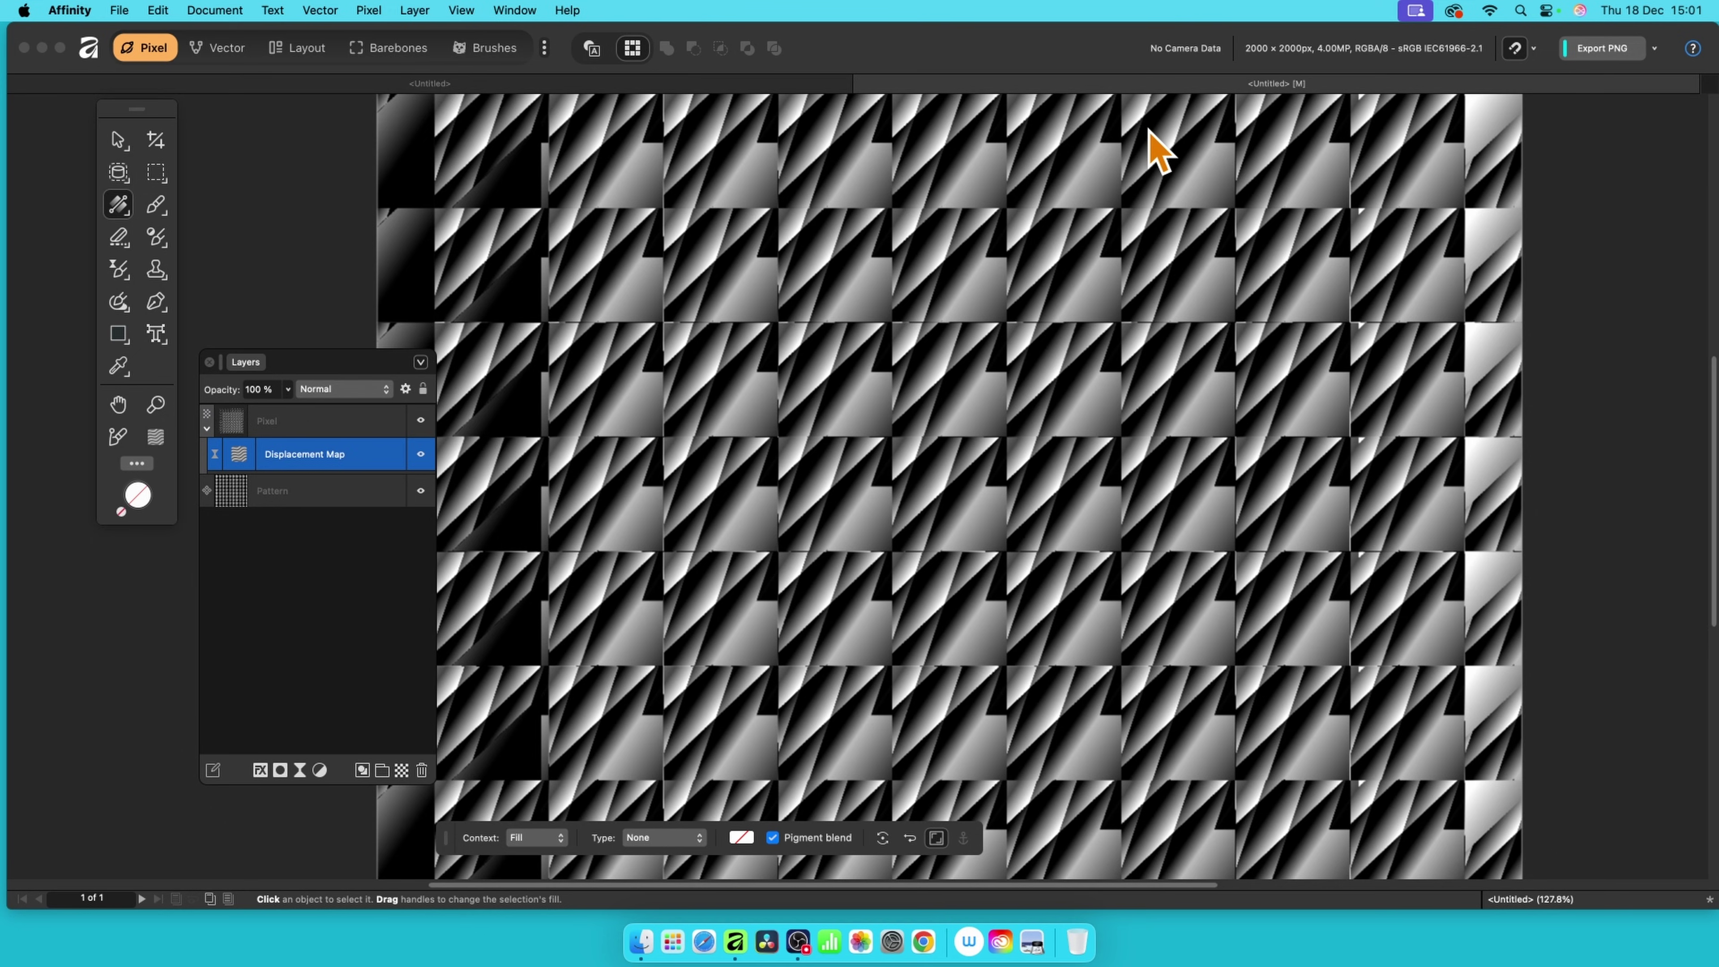
- Add a Live Gaussian Blur filter layer at the top of the stack
left_click(295, 548)
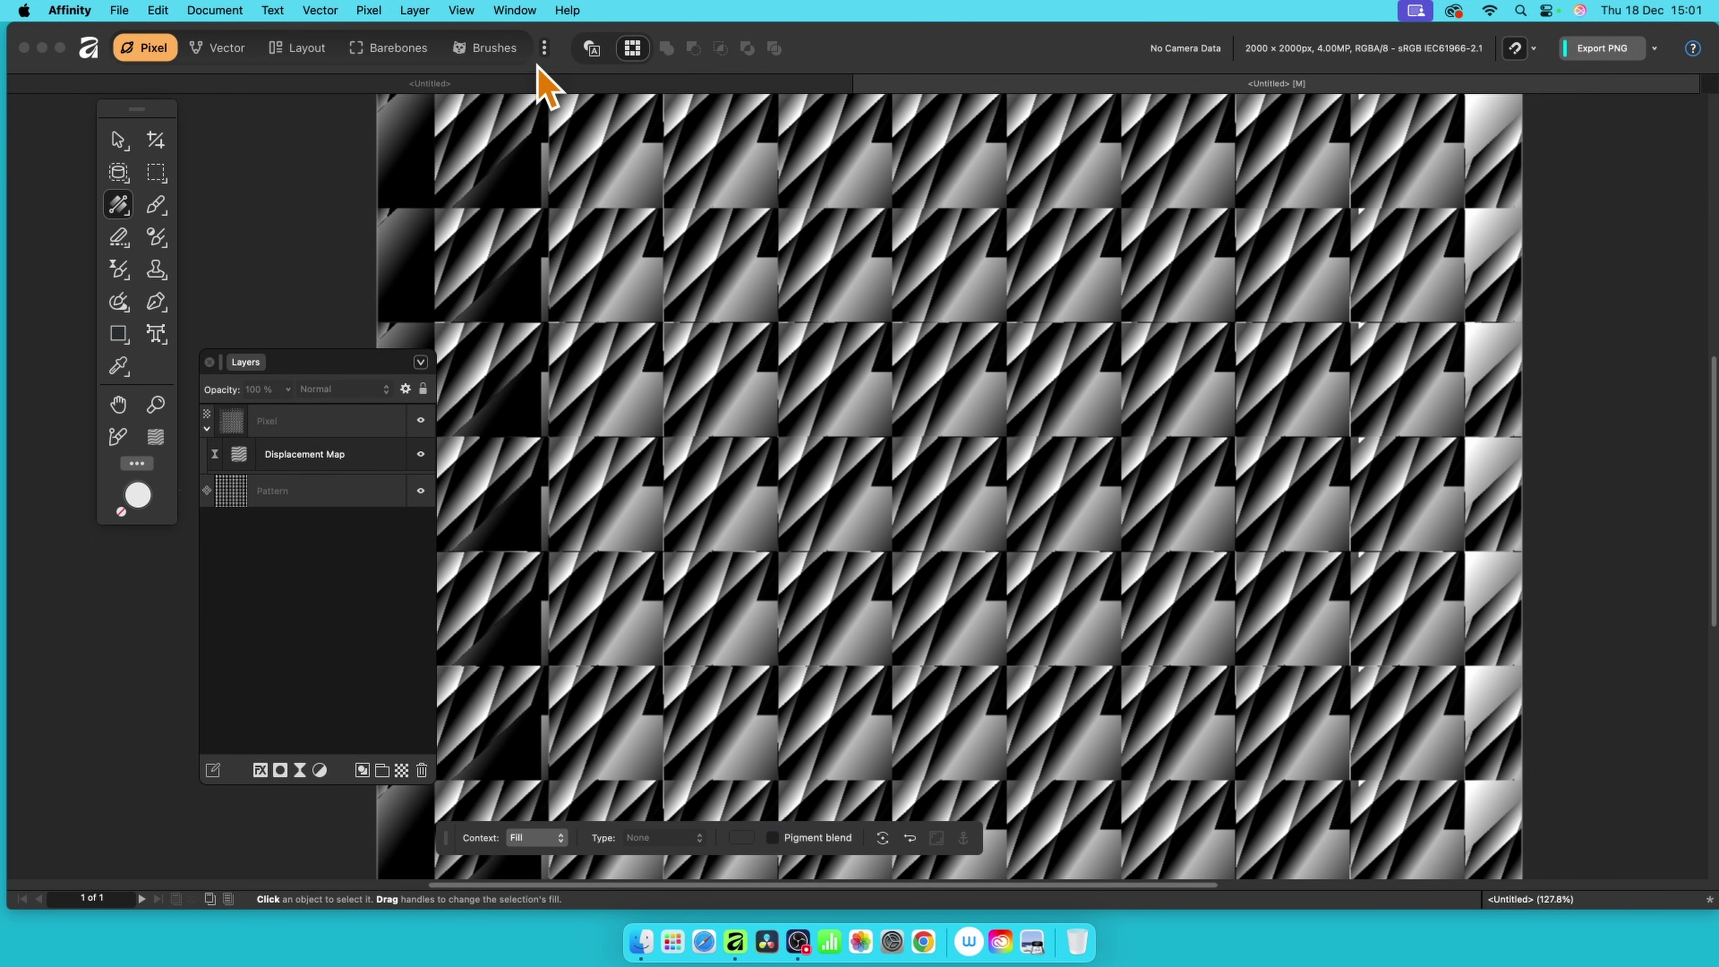
left_click(374, 9)
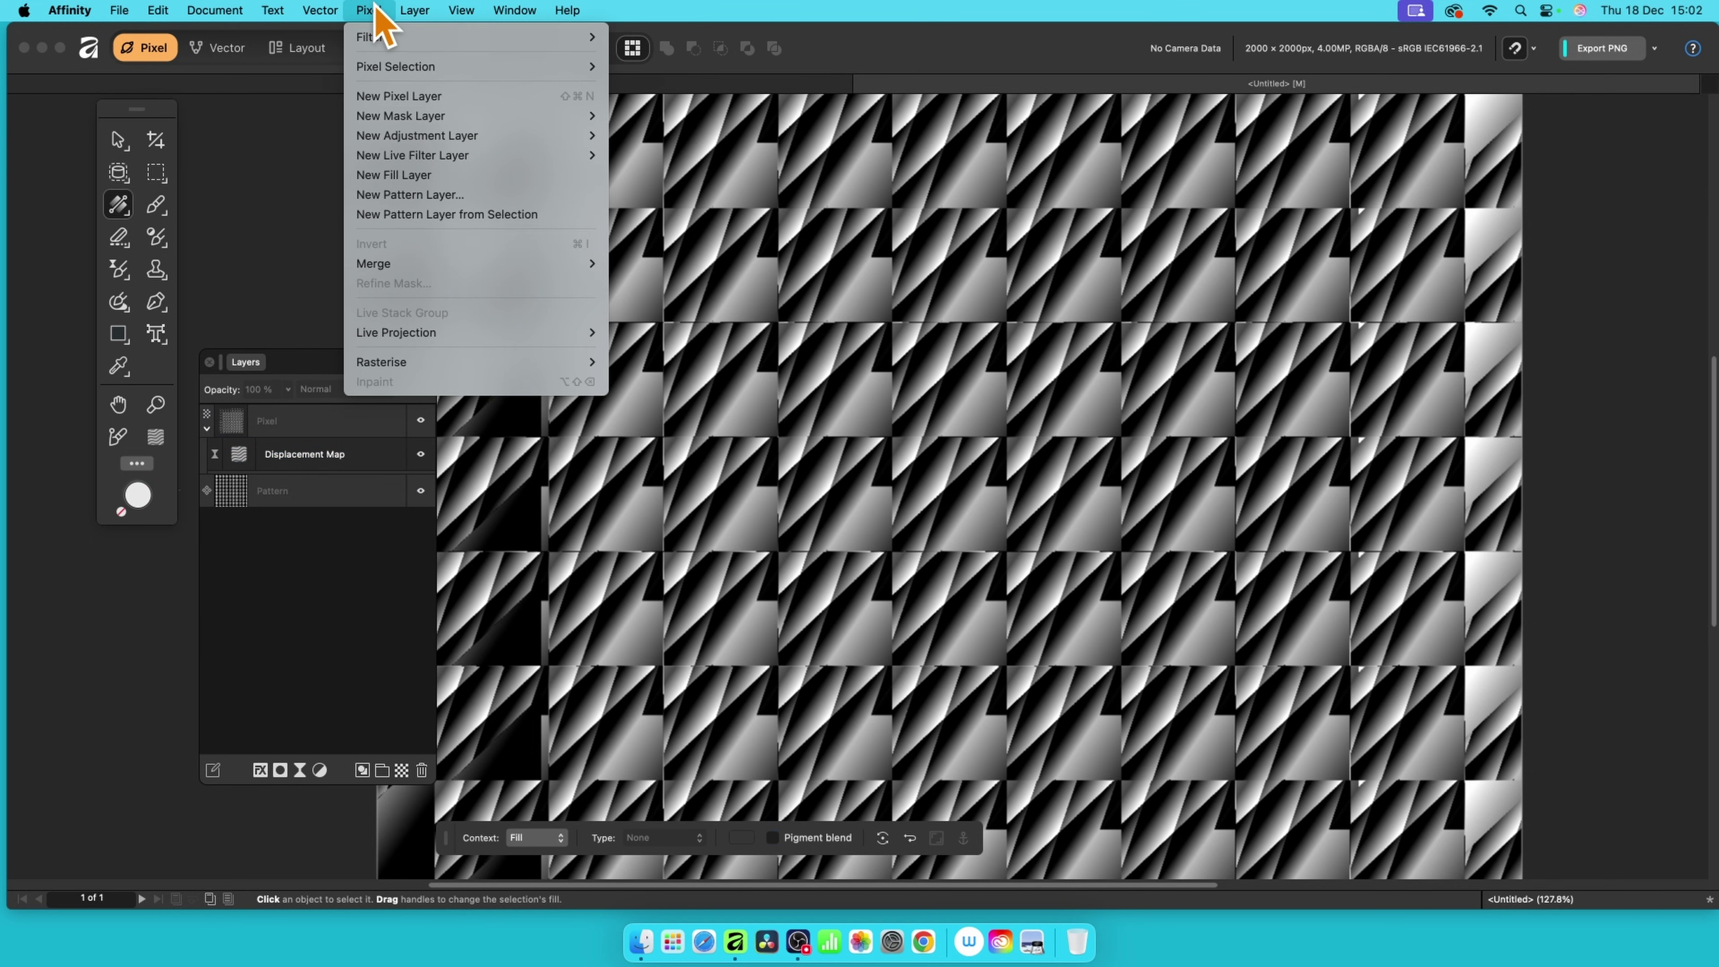
mouse_move(410, 156)
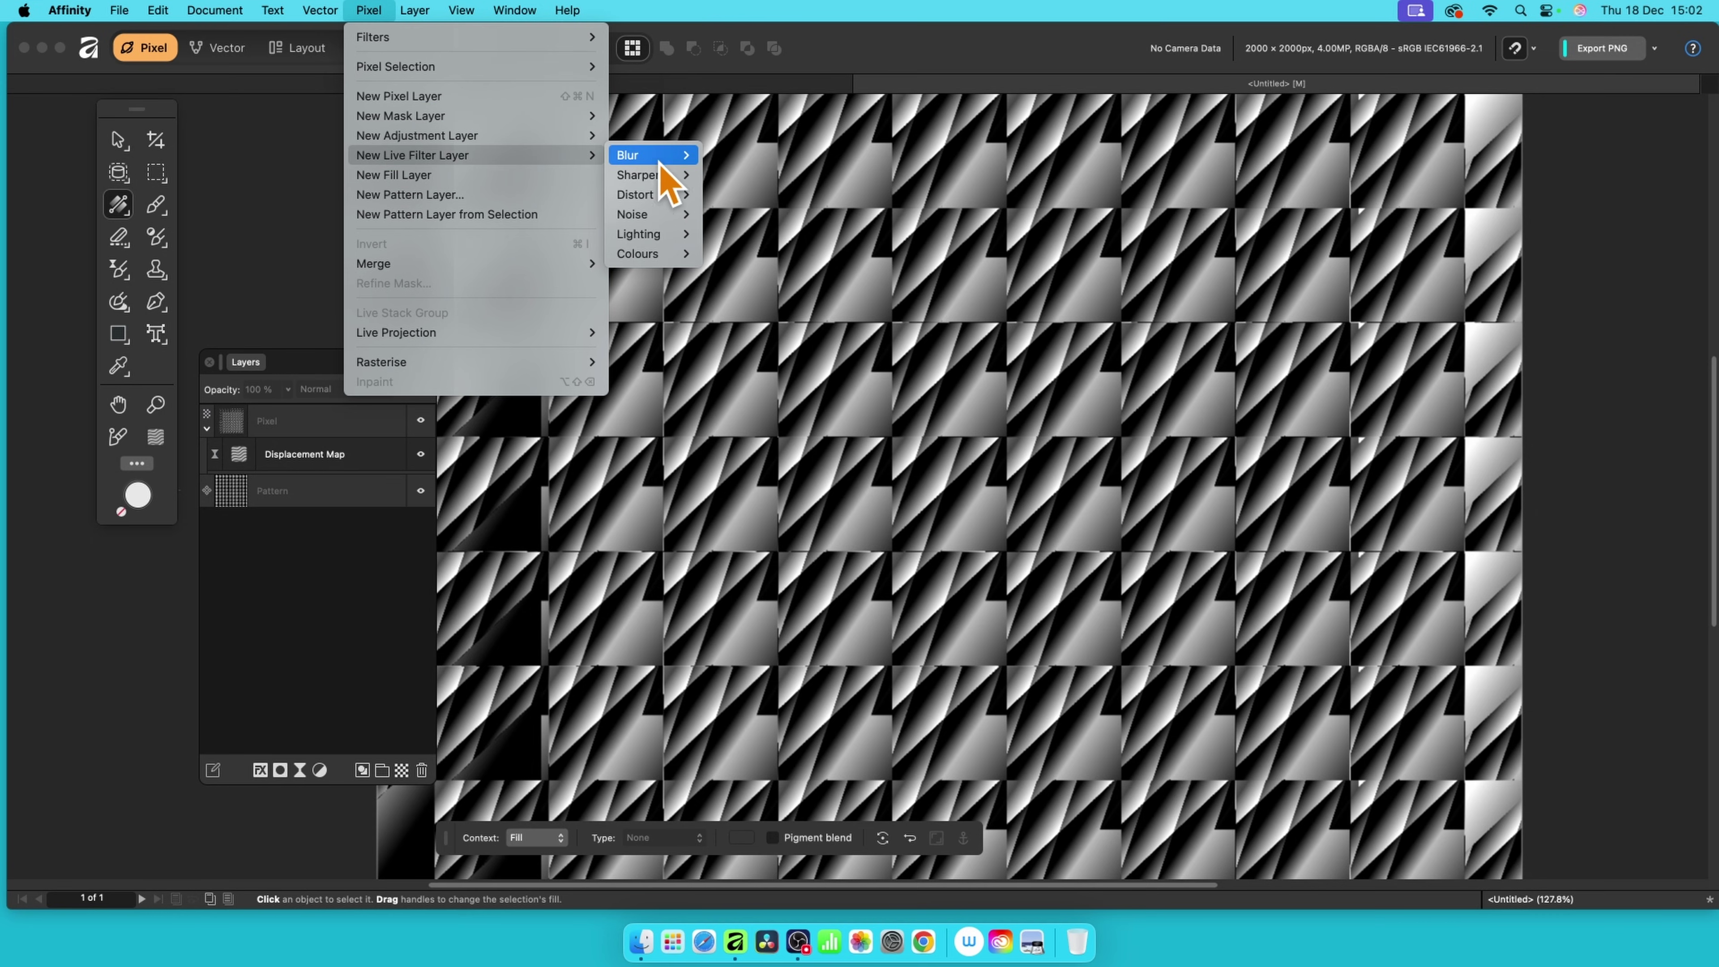
mouse_move(674, 157)
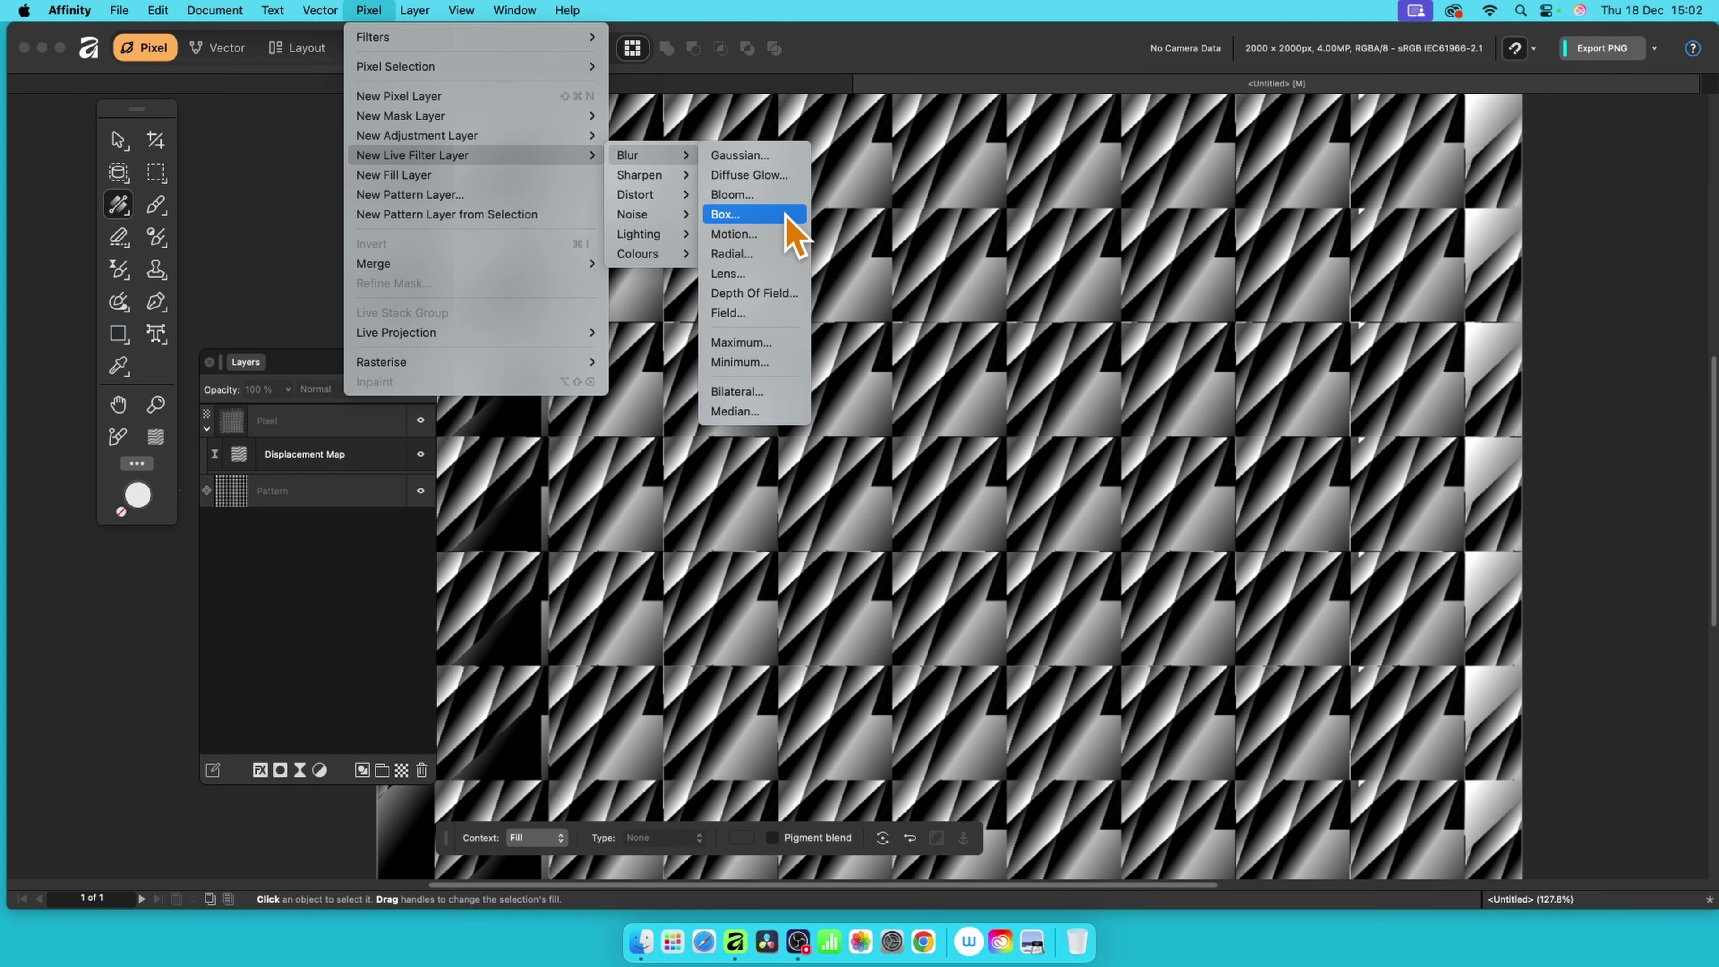
left_click(763, 156)
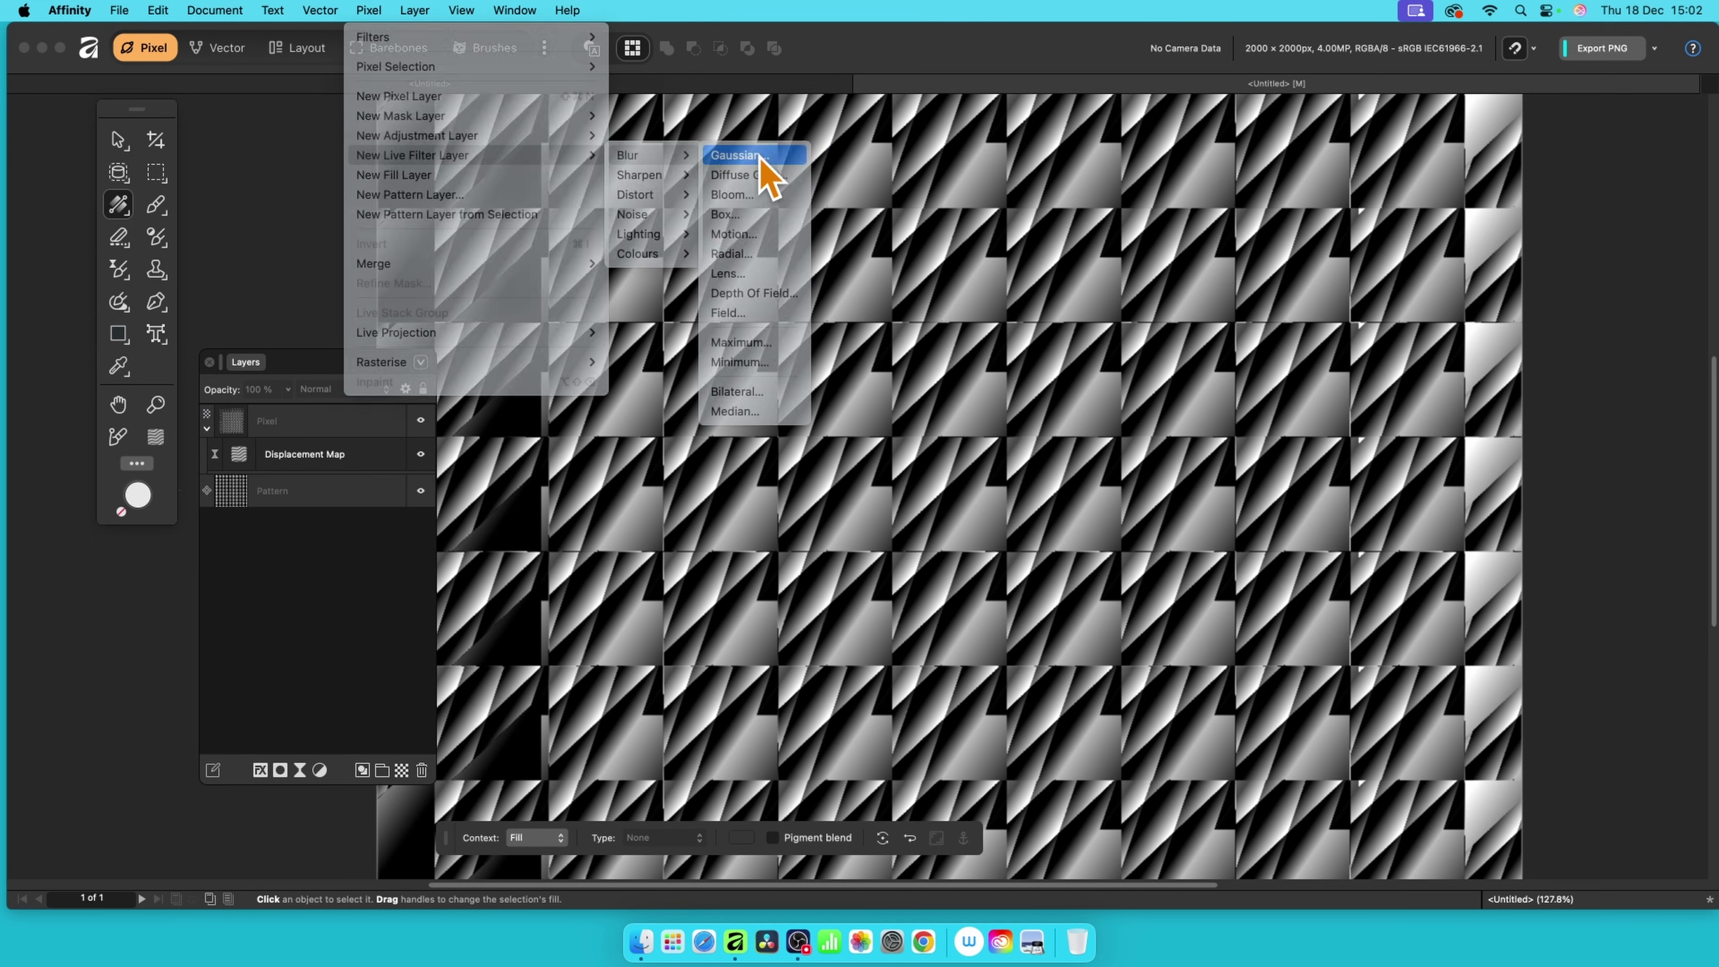
- Set the Gaussian Blur radius to 13.3 px
left_click_drag(1555, 758, 789, 347)
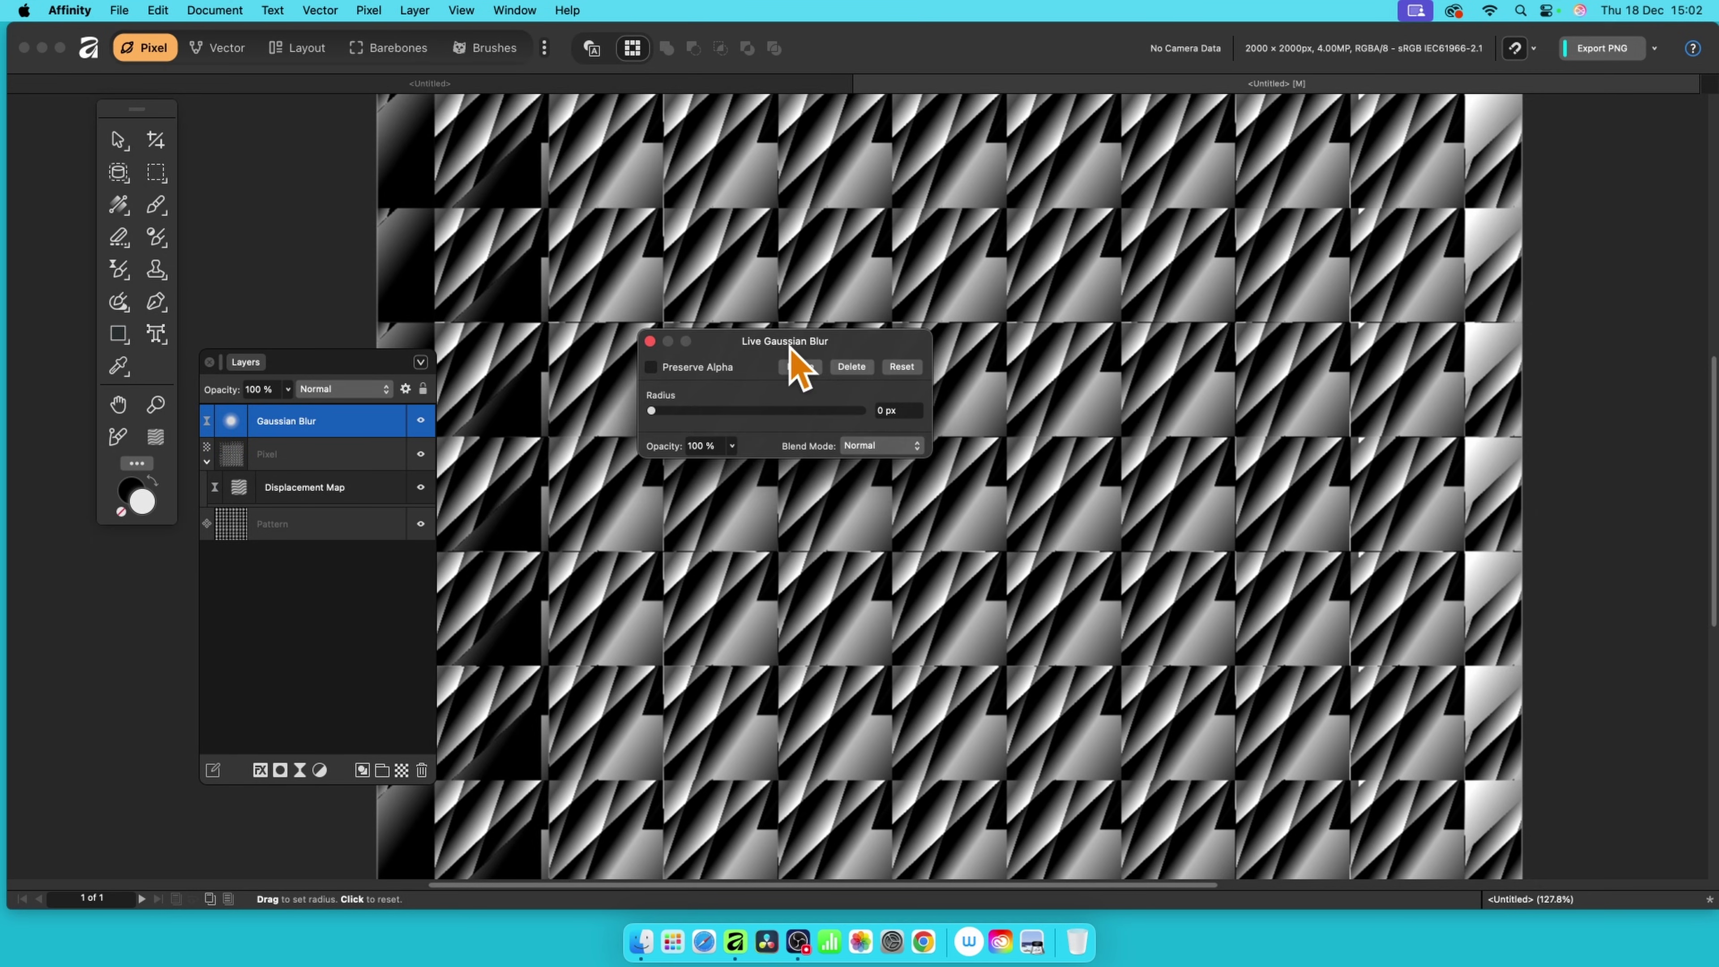
left_click(740, 413)
left_click_drag(739, 417, 755, 421)
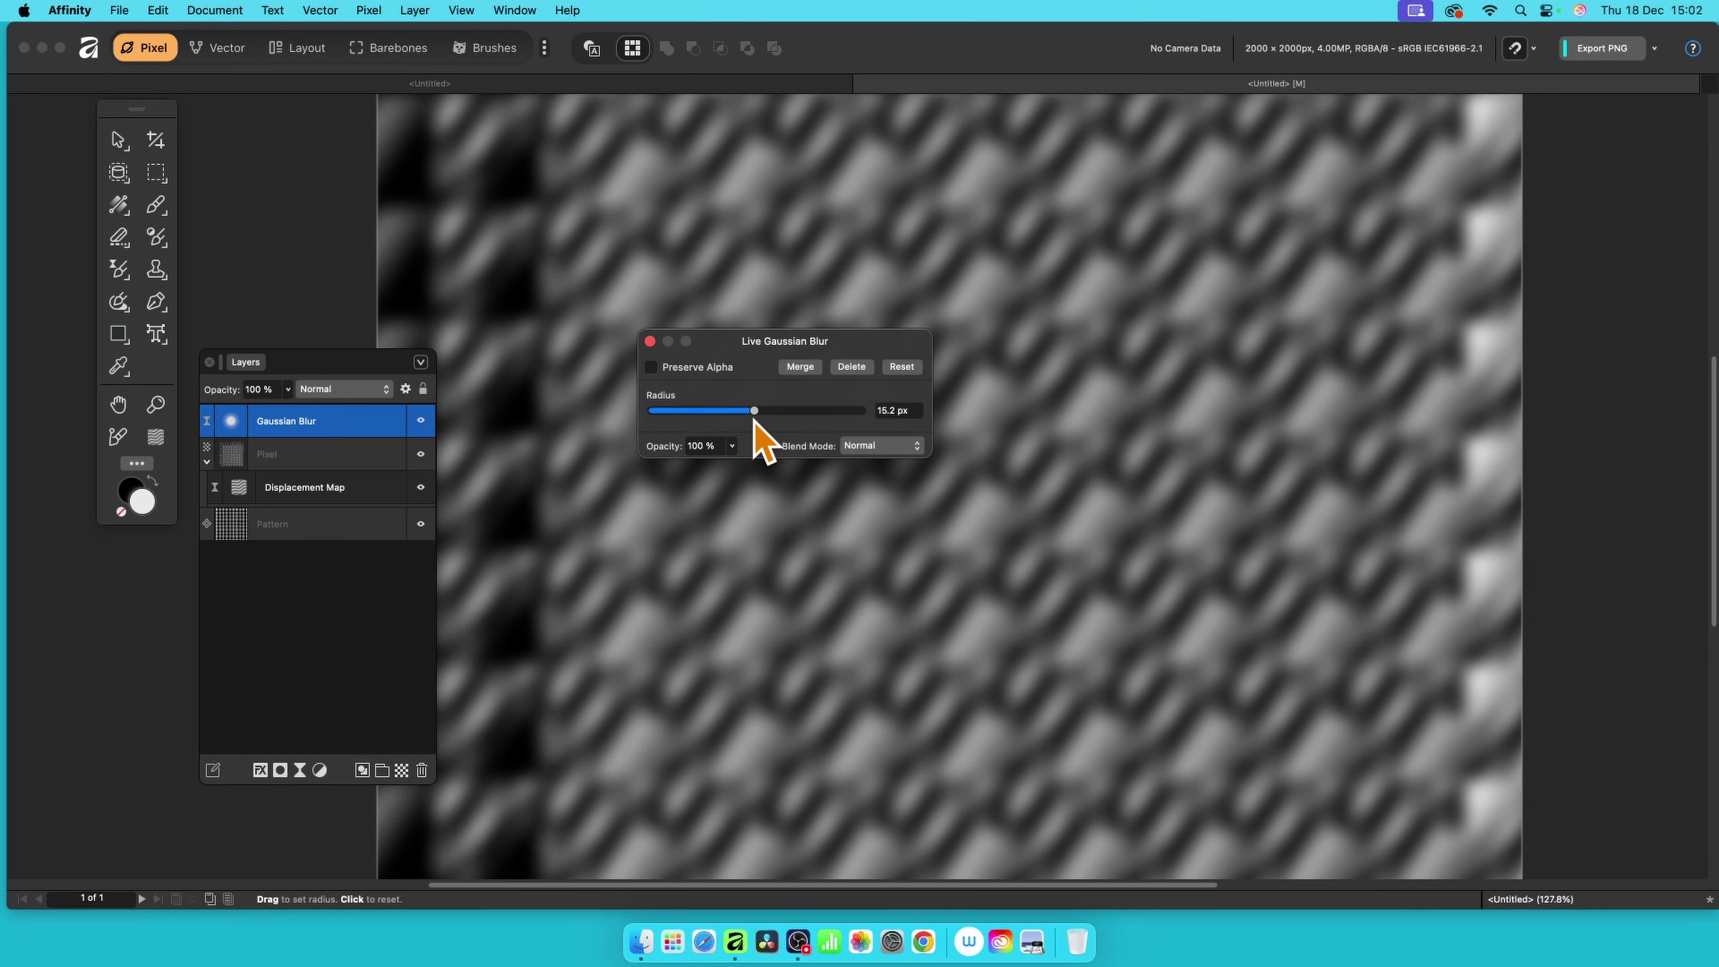
left_click_drag(753, 421, 749, 420)
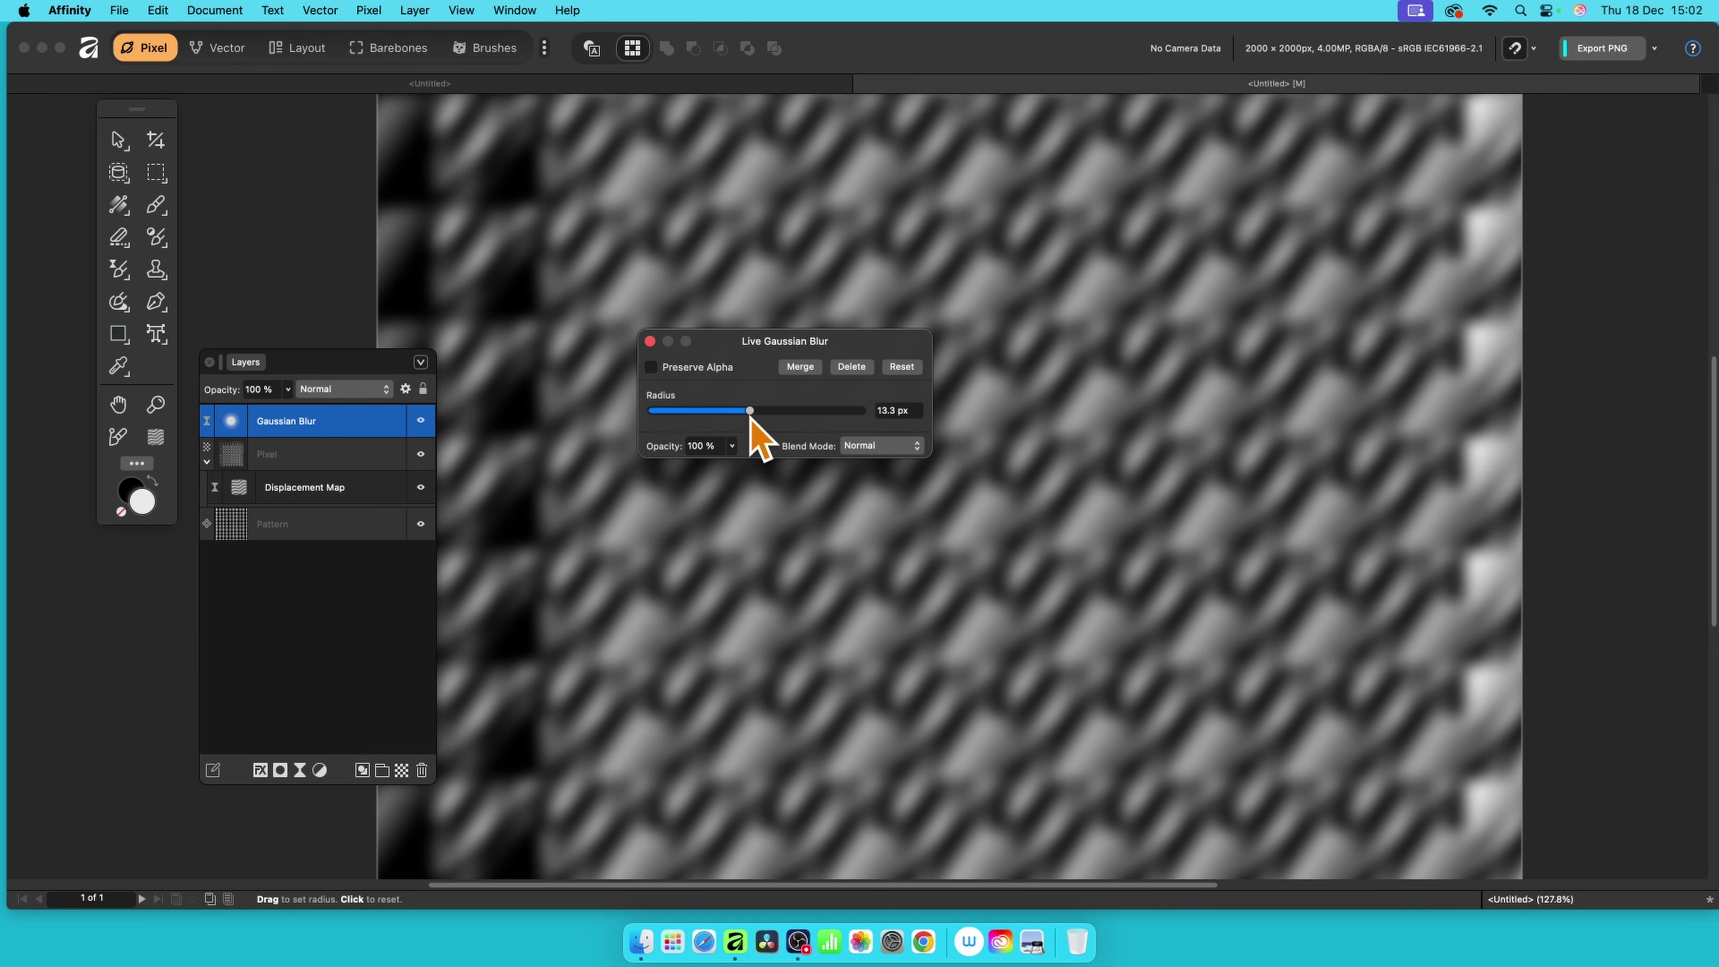
left_click(649, 341)
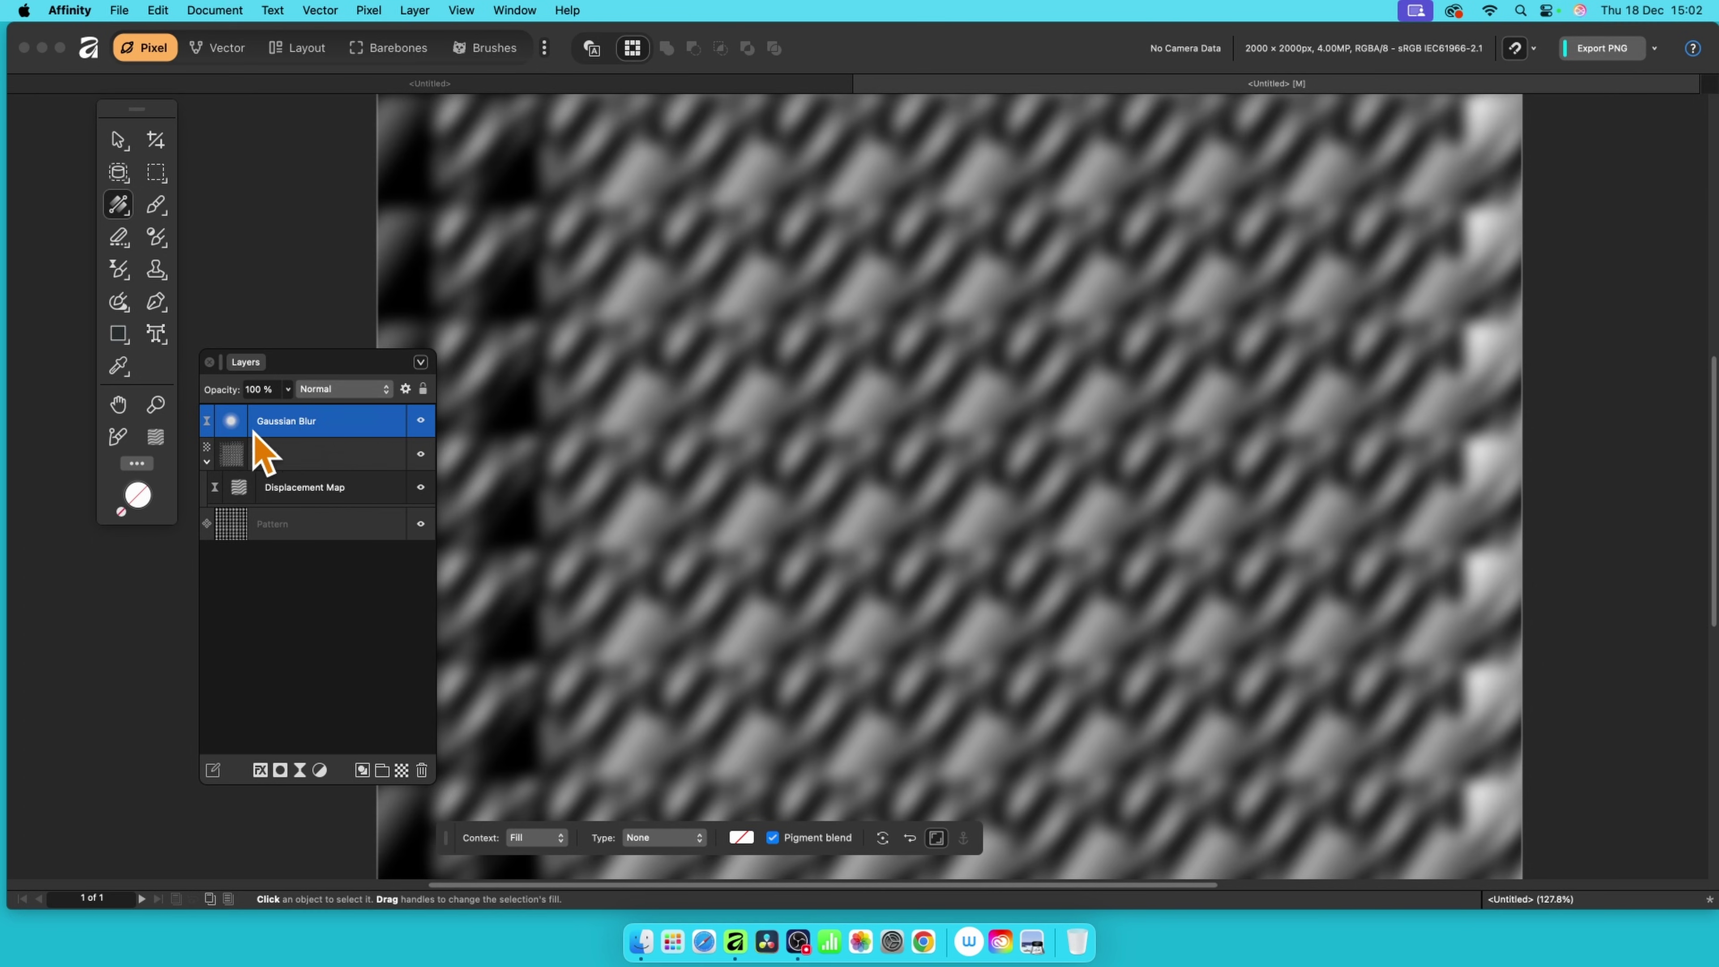
- Drag the Gaussian Blur layer down through the Pixel group until it sits just above Pattern
left_click_drag(295, 431, 284, 506)
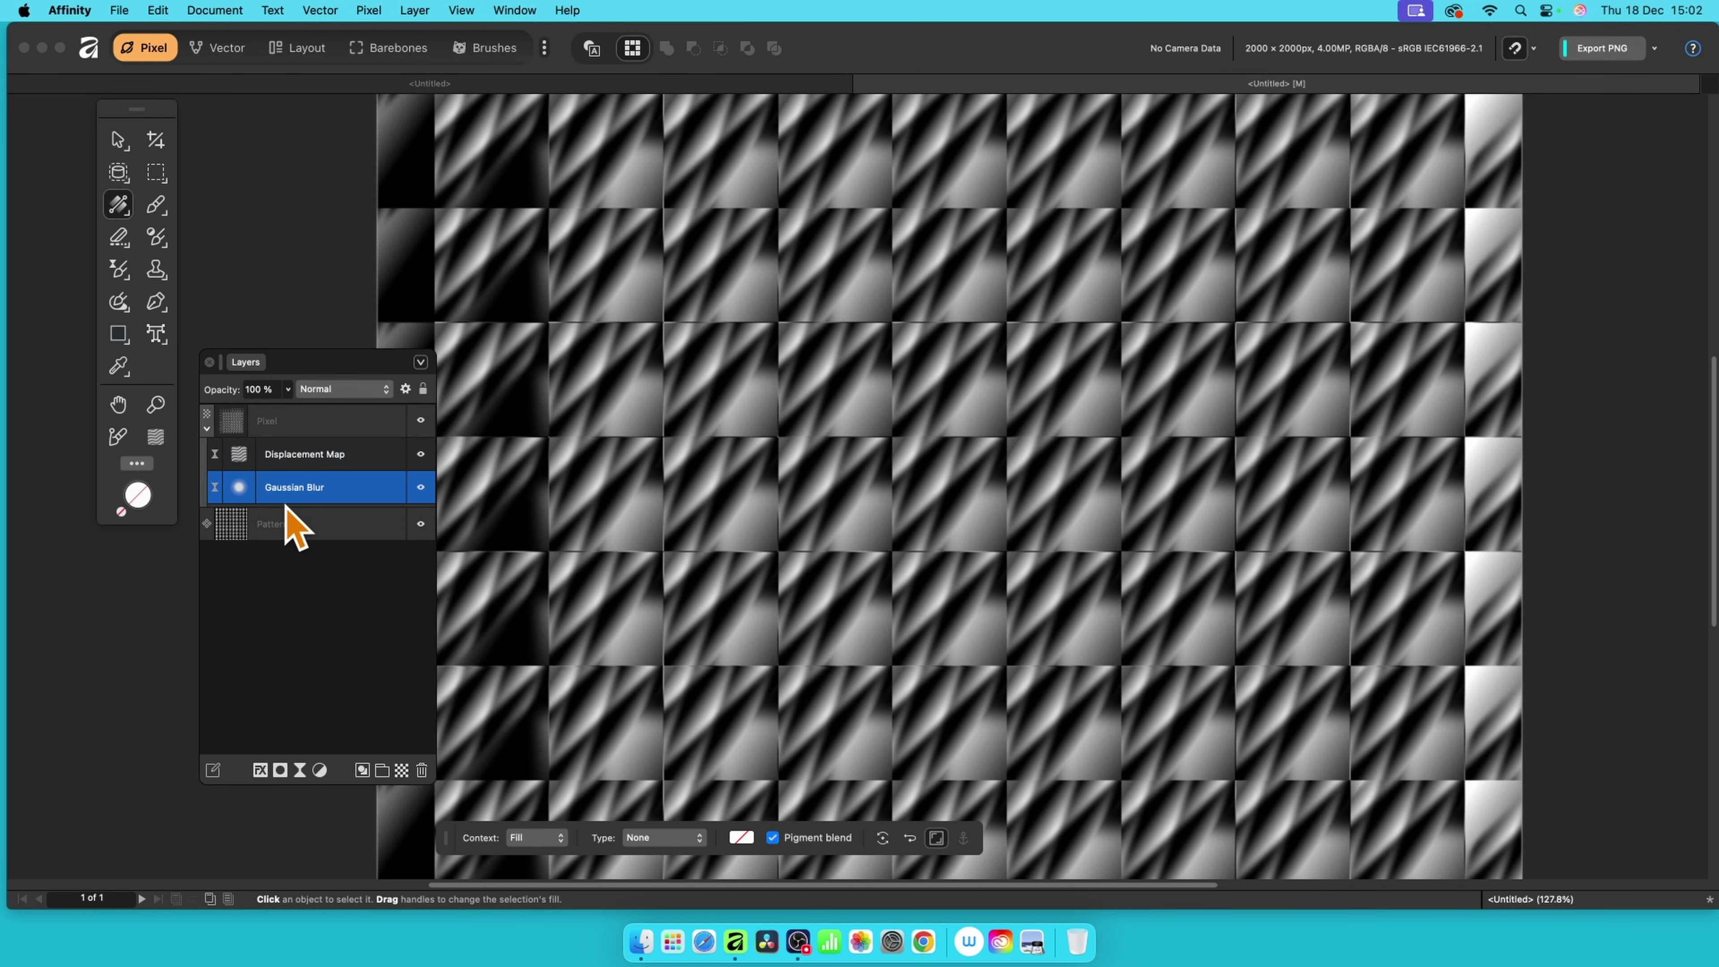
left_click(207, 428)
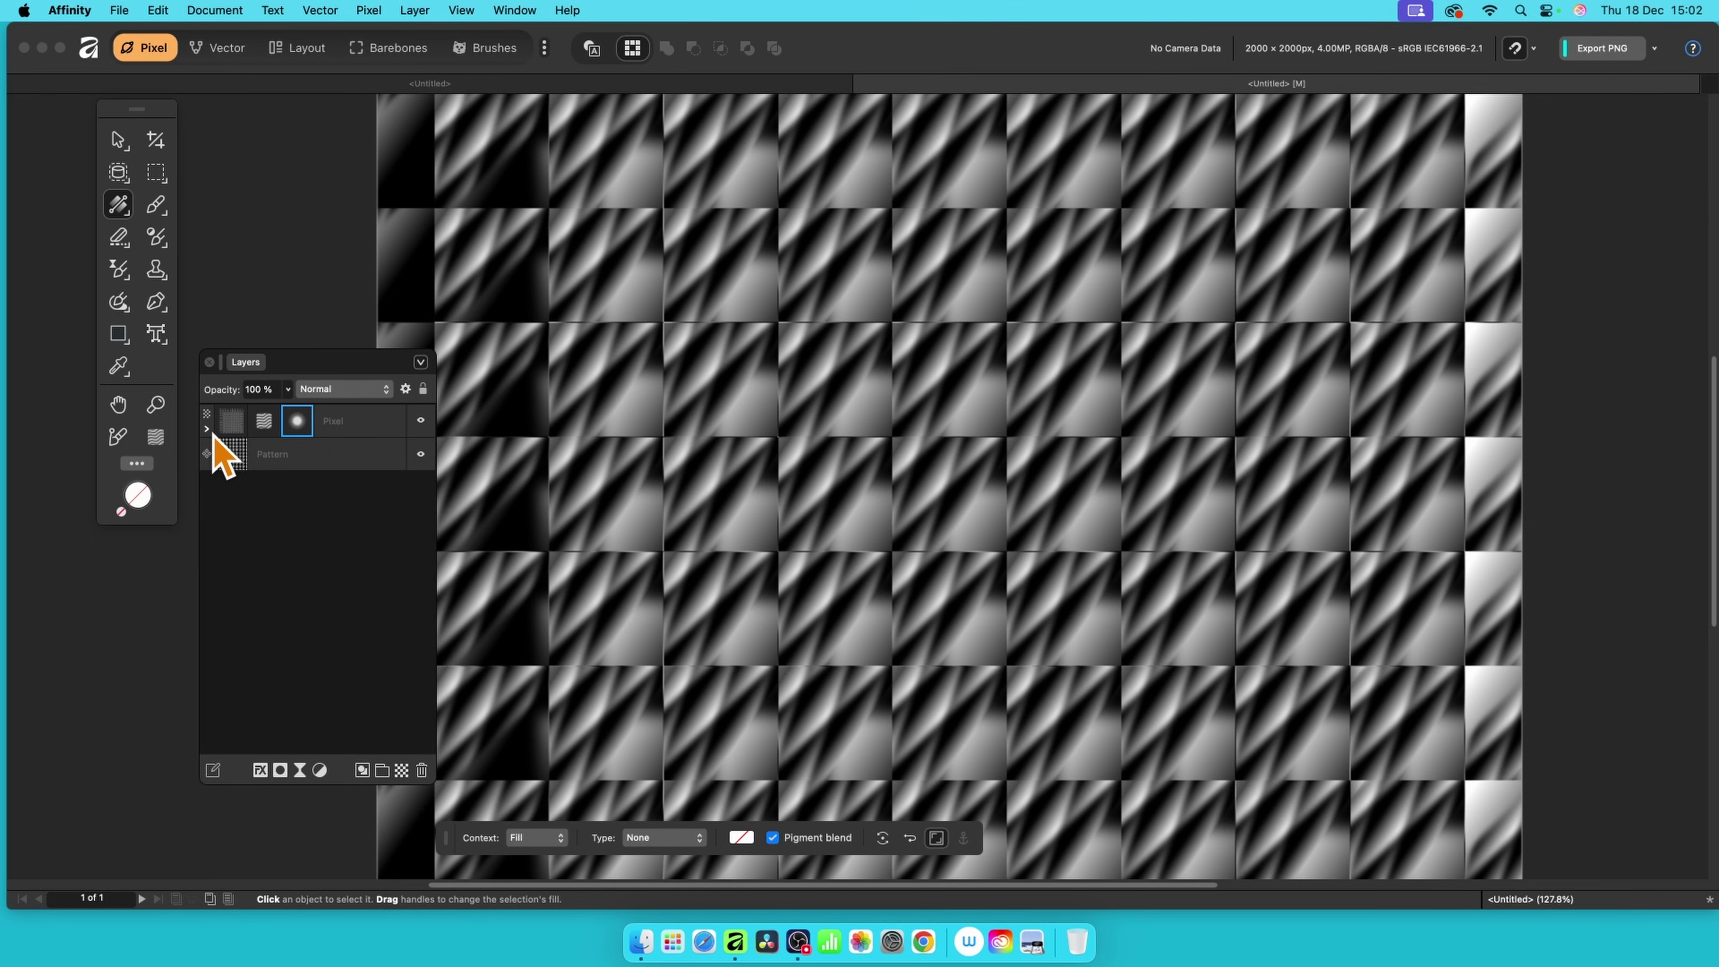
left_click(207, 430)
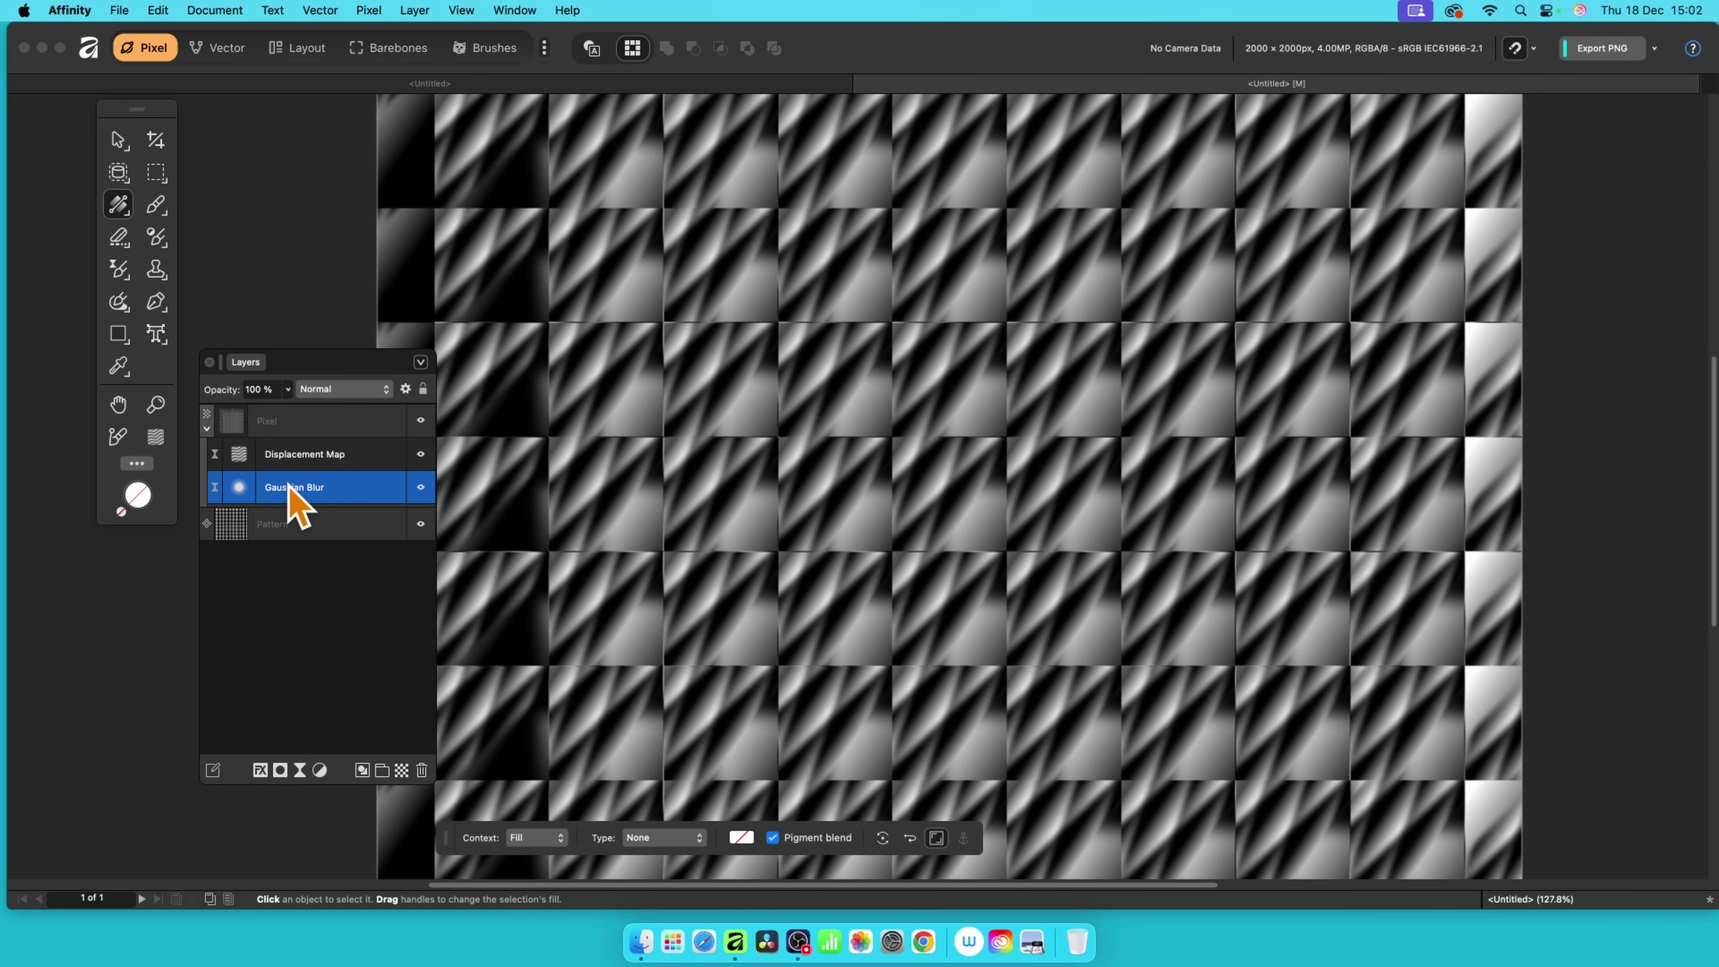
left_click_drag(288, 482, 279, 512)
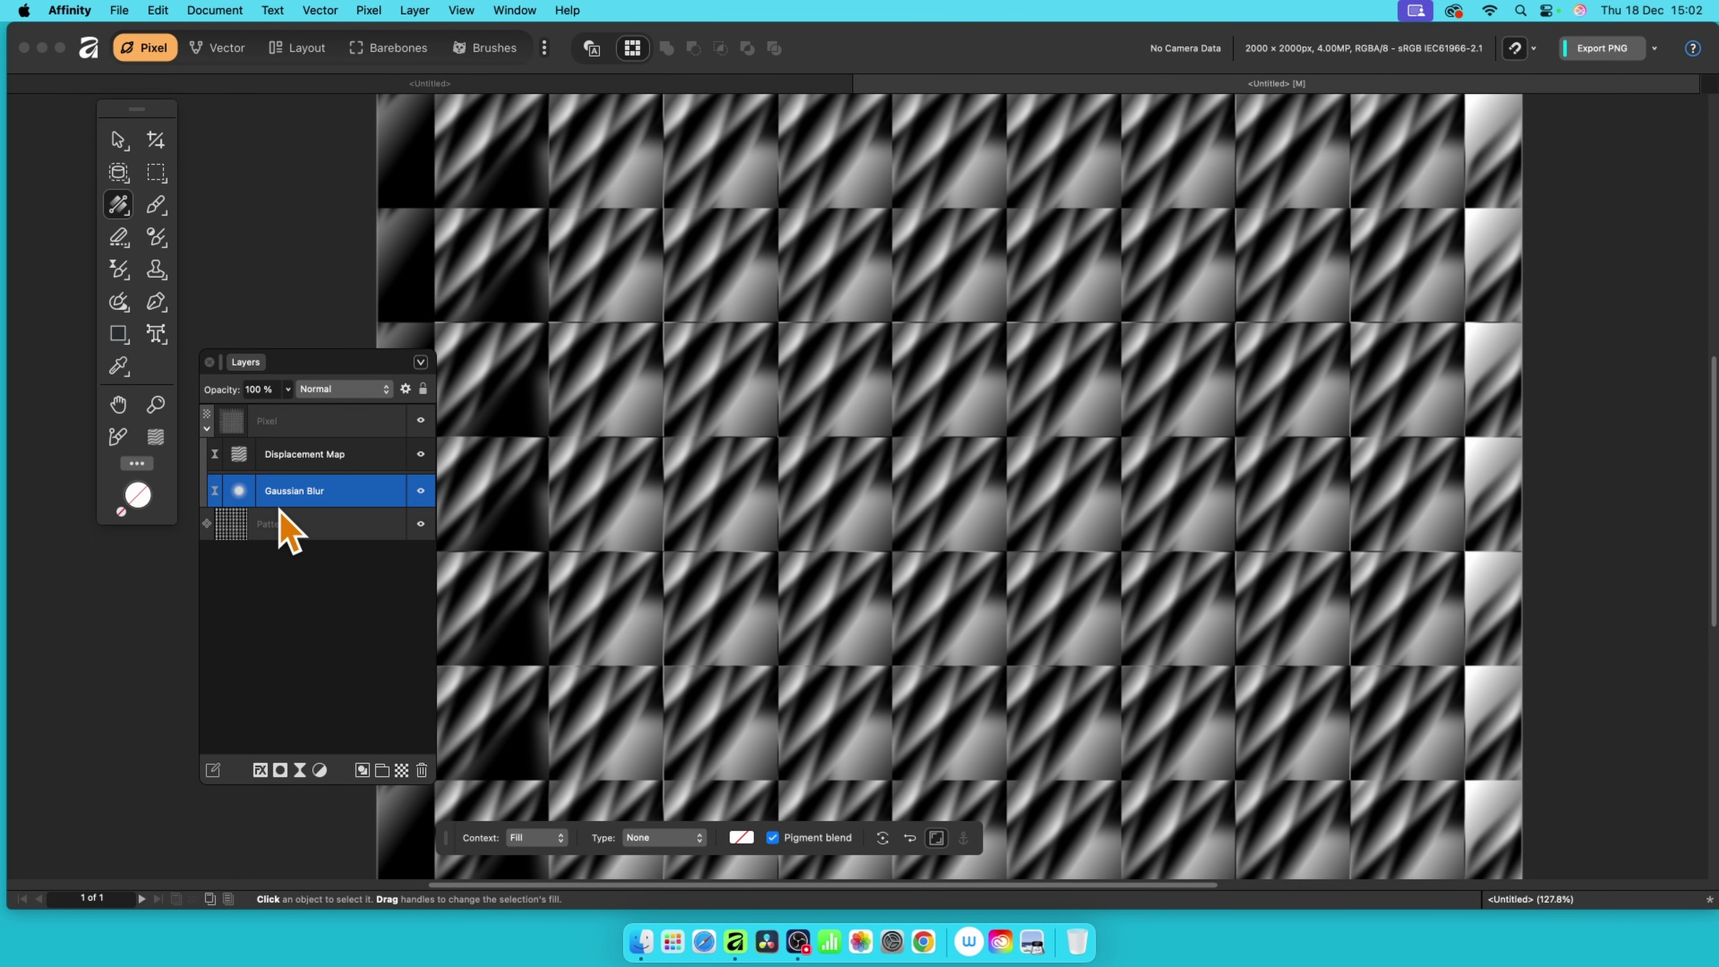
left_click(207, 429)
left_click(207, 428)
left_click_drag(284, 495, 276, 564)
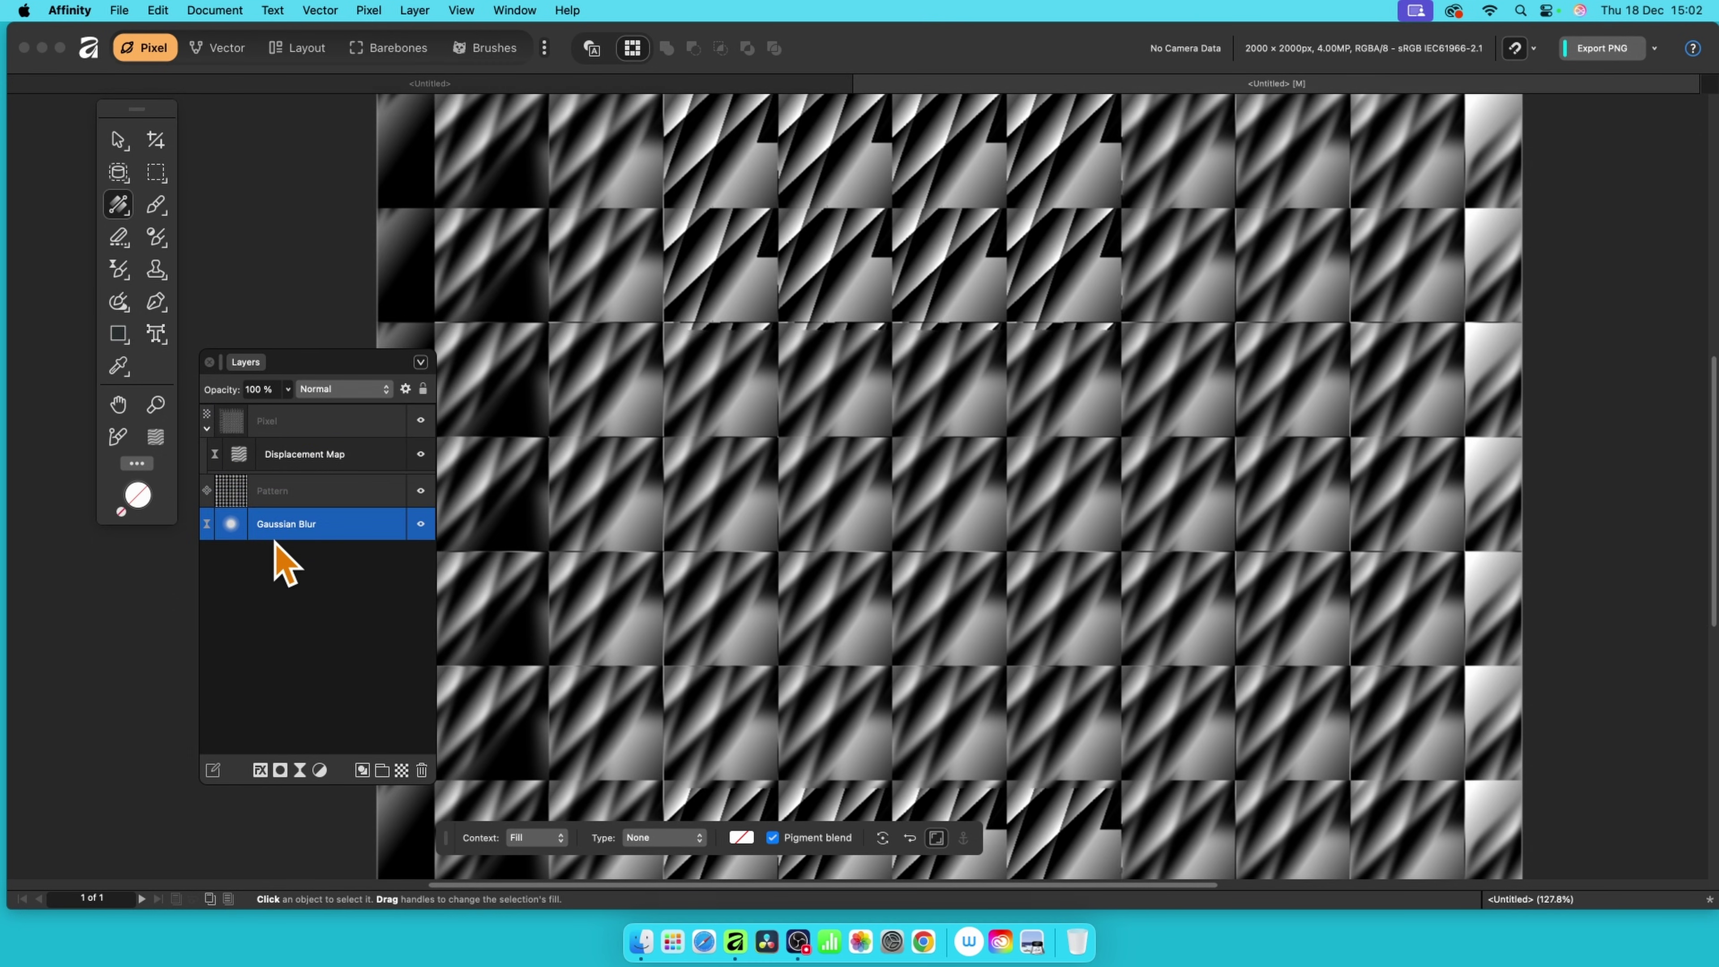
left_click(210, 429)
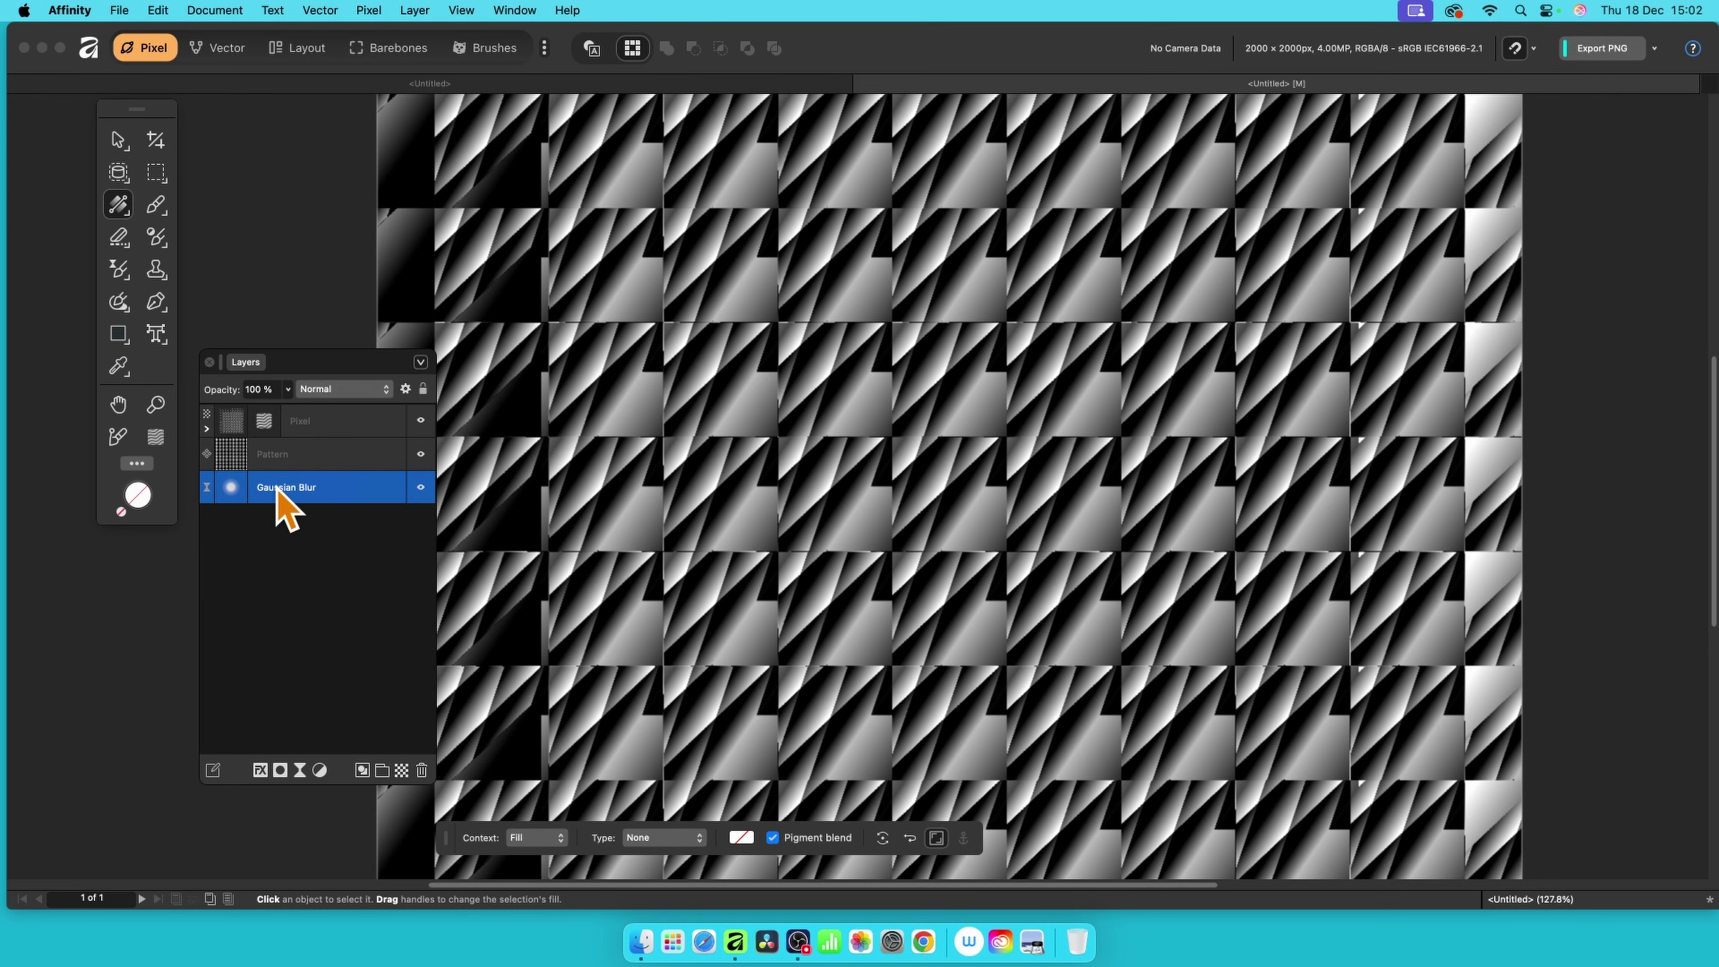
left_click_drag(271, 485, 284, 452)
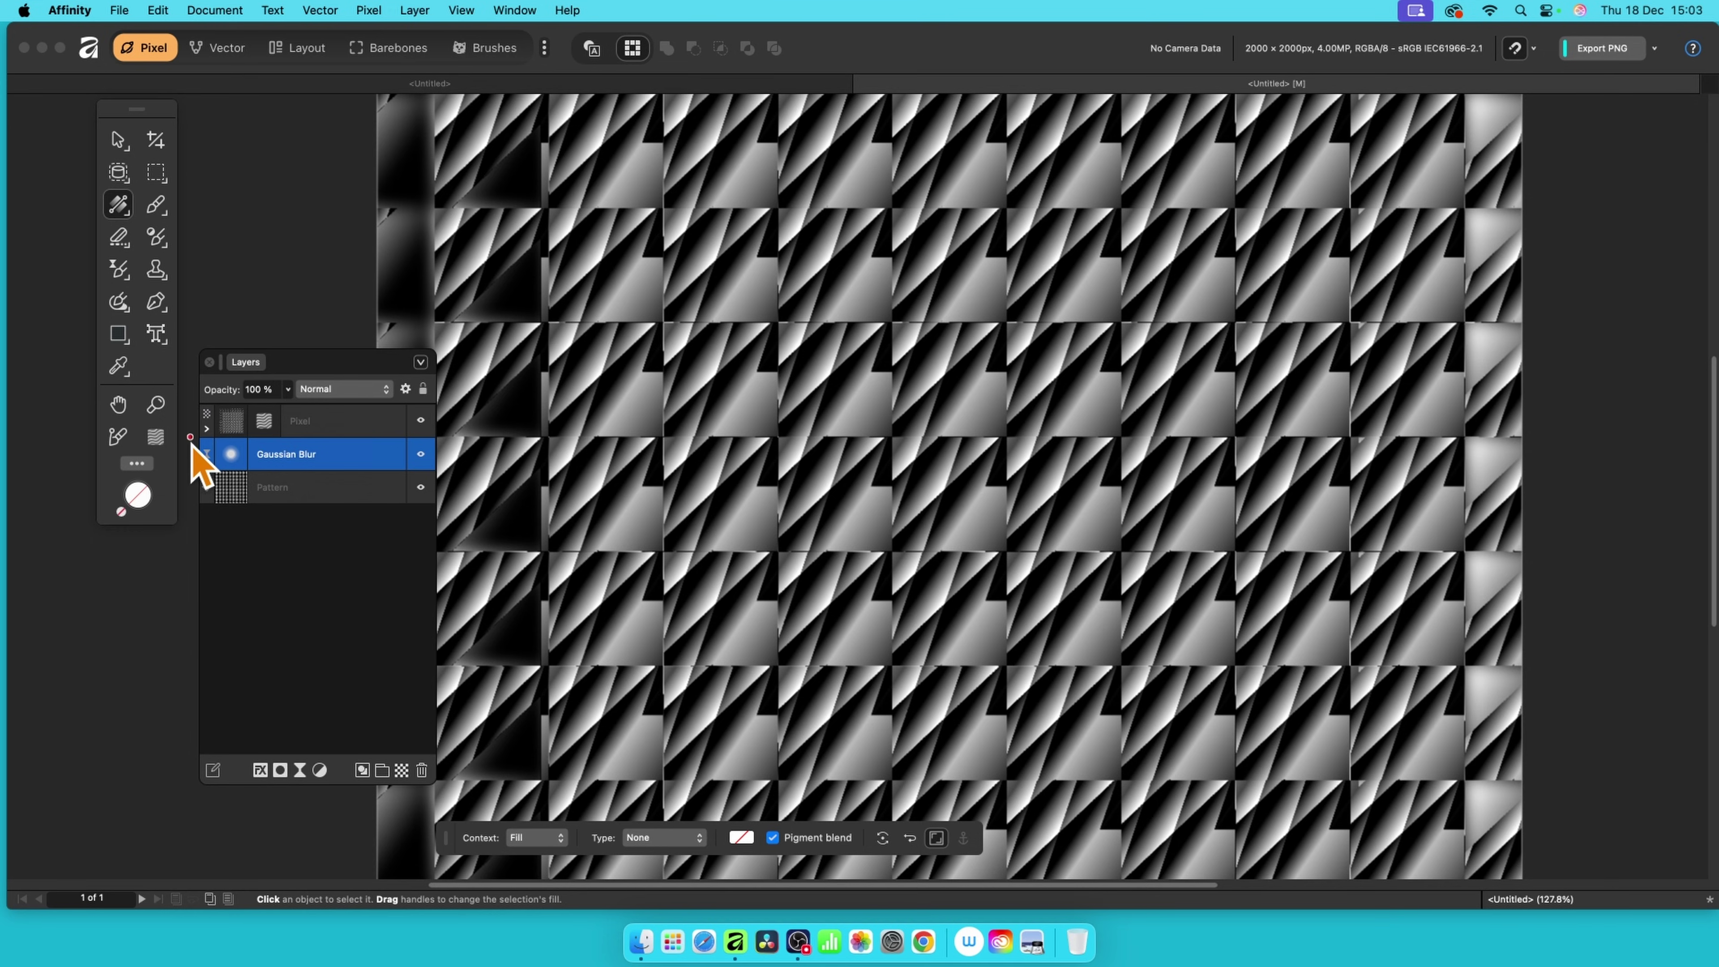
- Reopen Live Displace, load the map from layers beneath, and set strength to 353.8 px
left_click(207, 428)
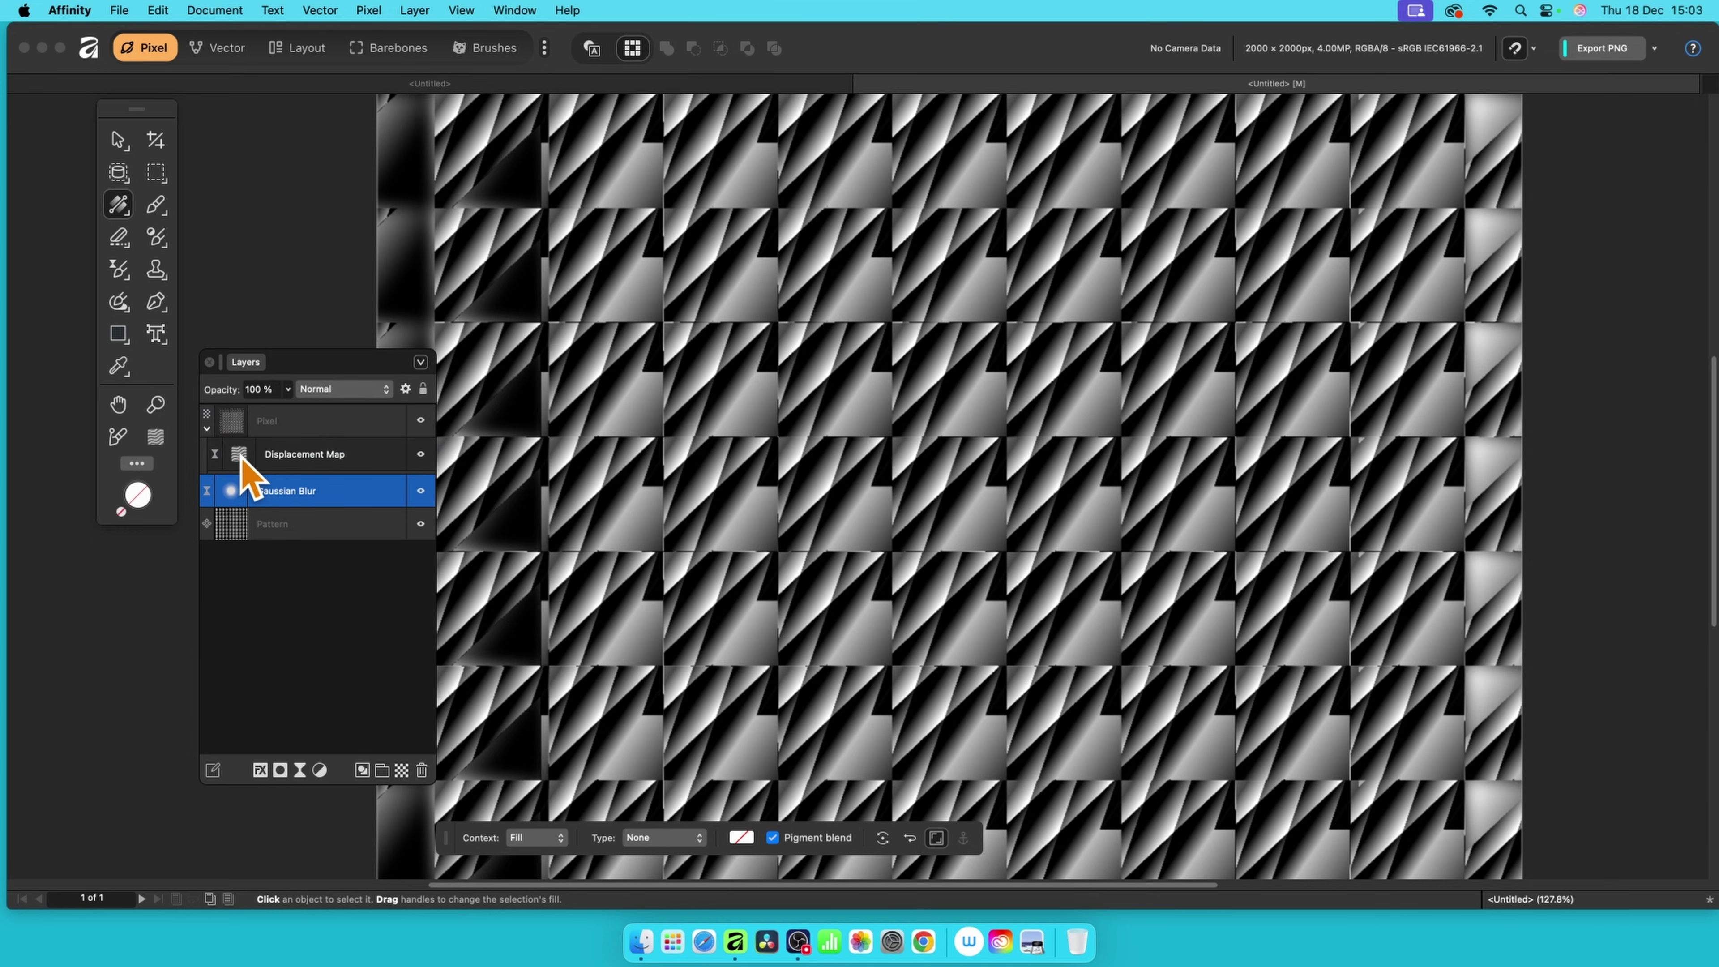
double_click(241, 454)
left_click_drag(1561, 627, 944, 303)
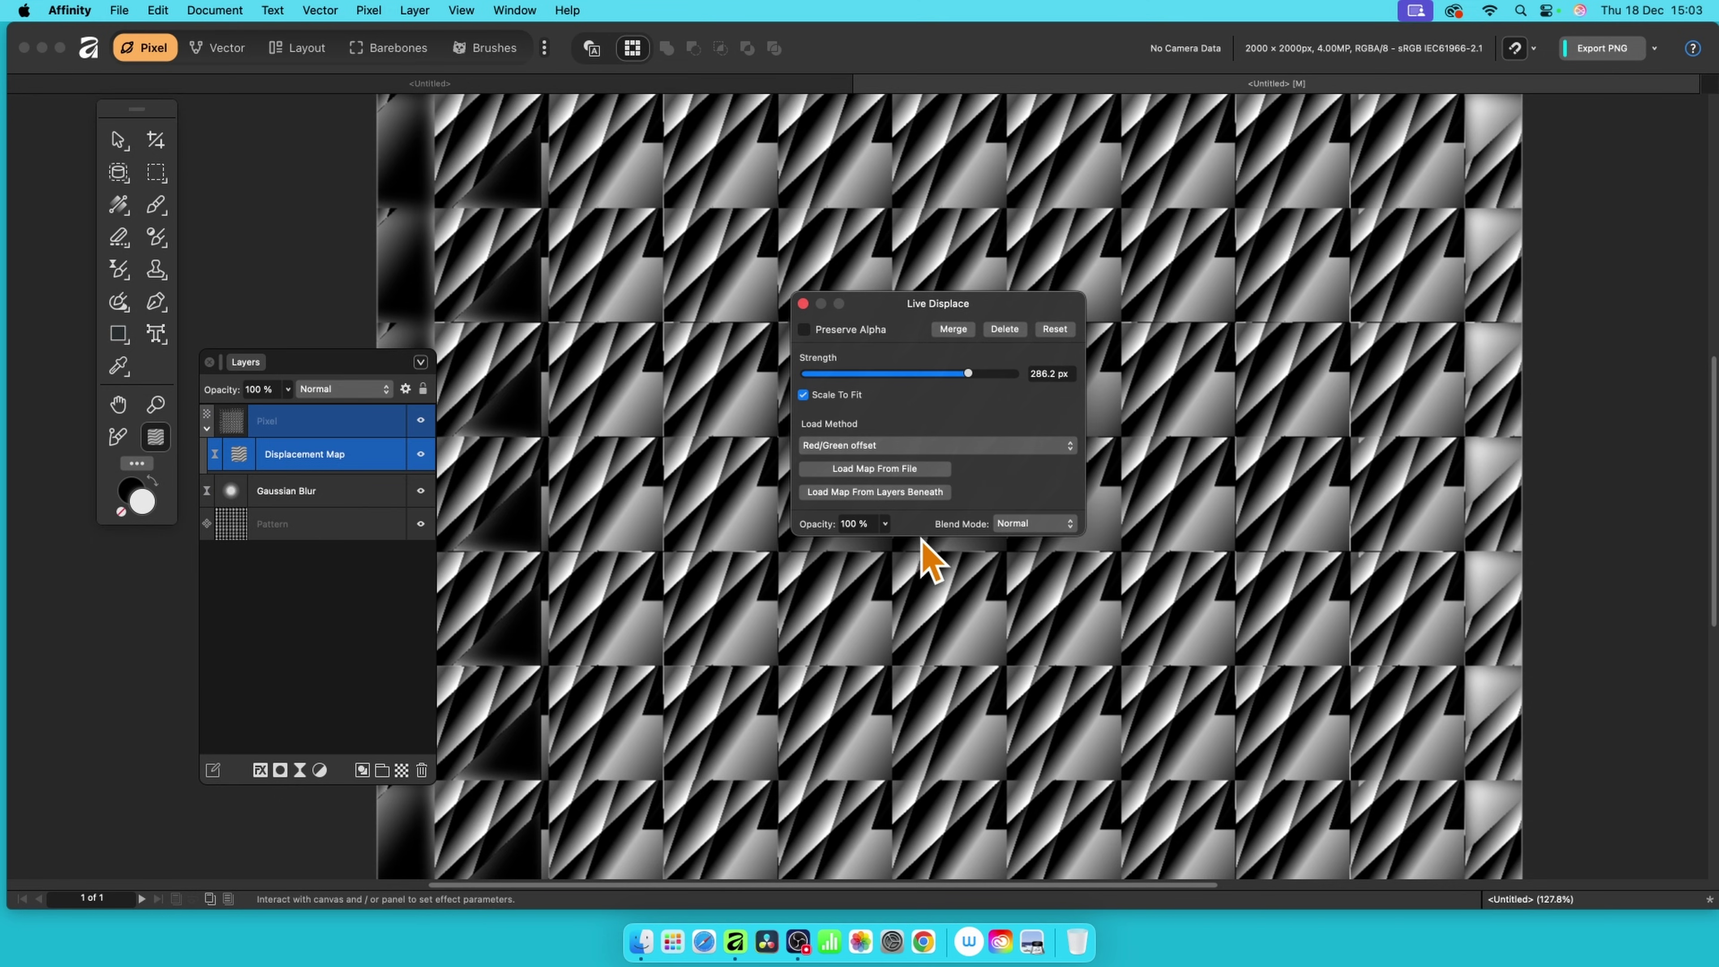
left_click(886, 495)
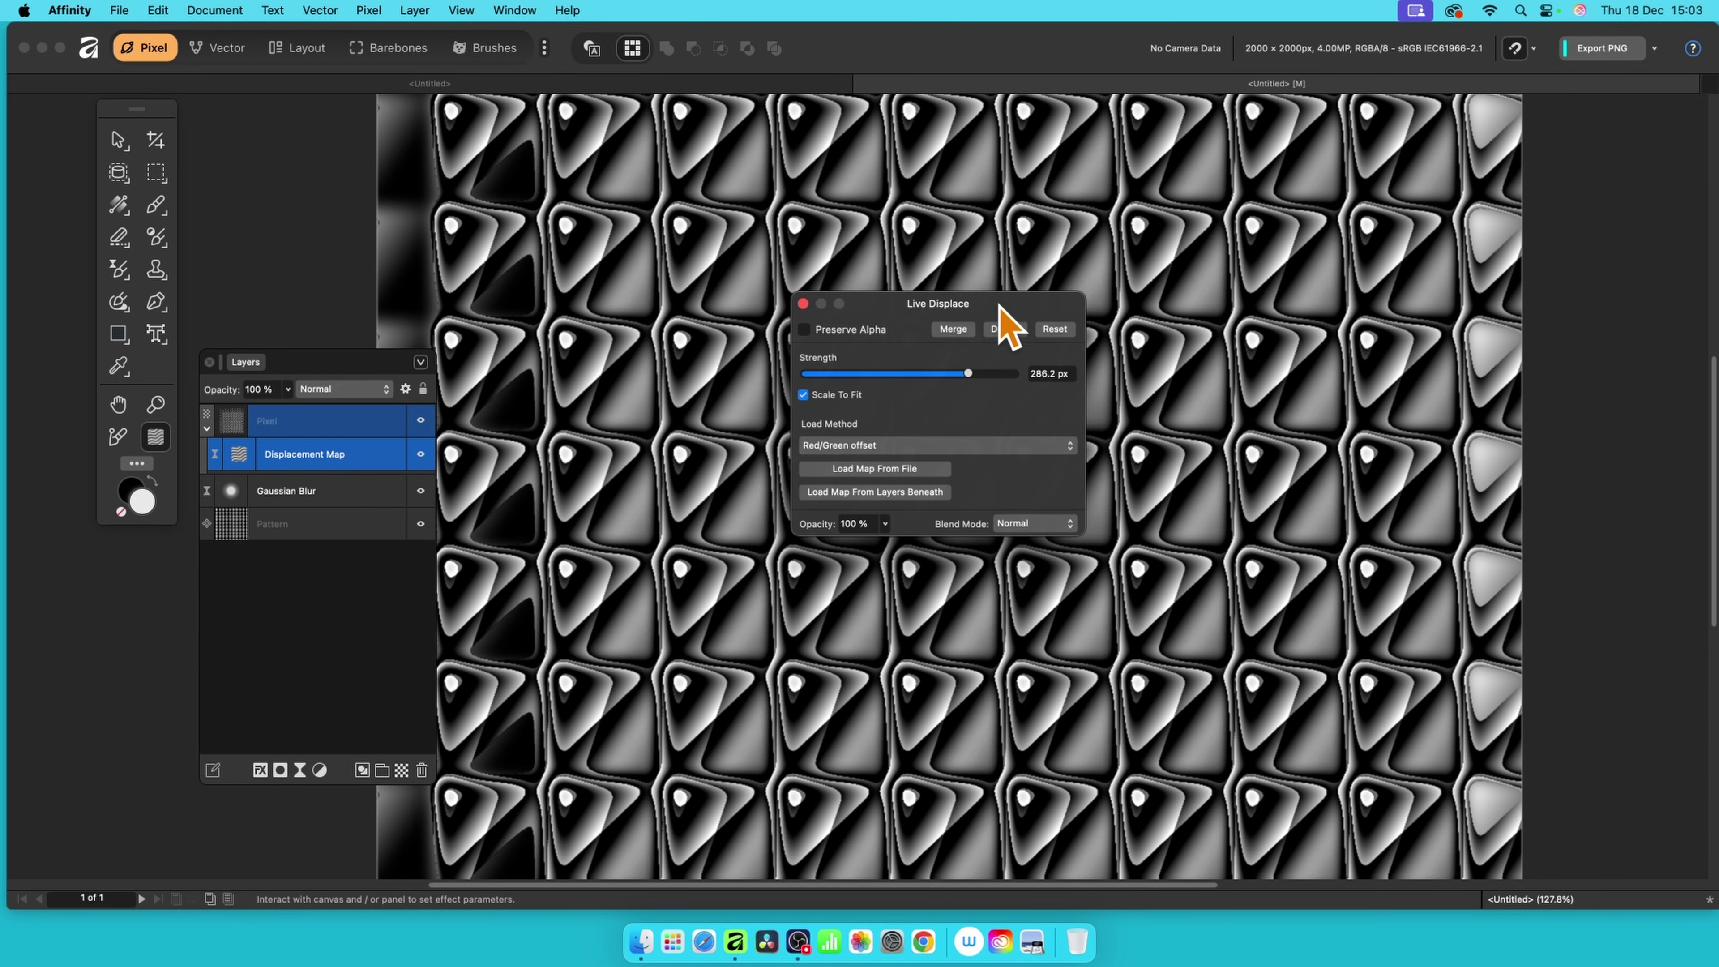
left_click_drag(947, 313, 1209, 201)
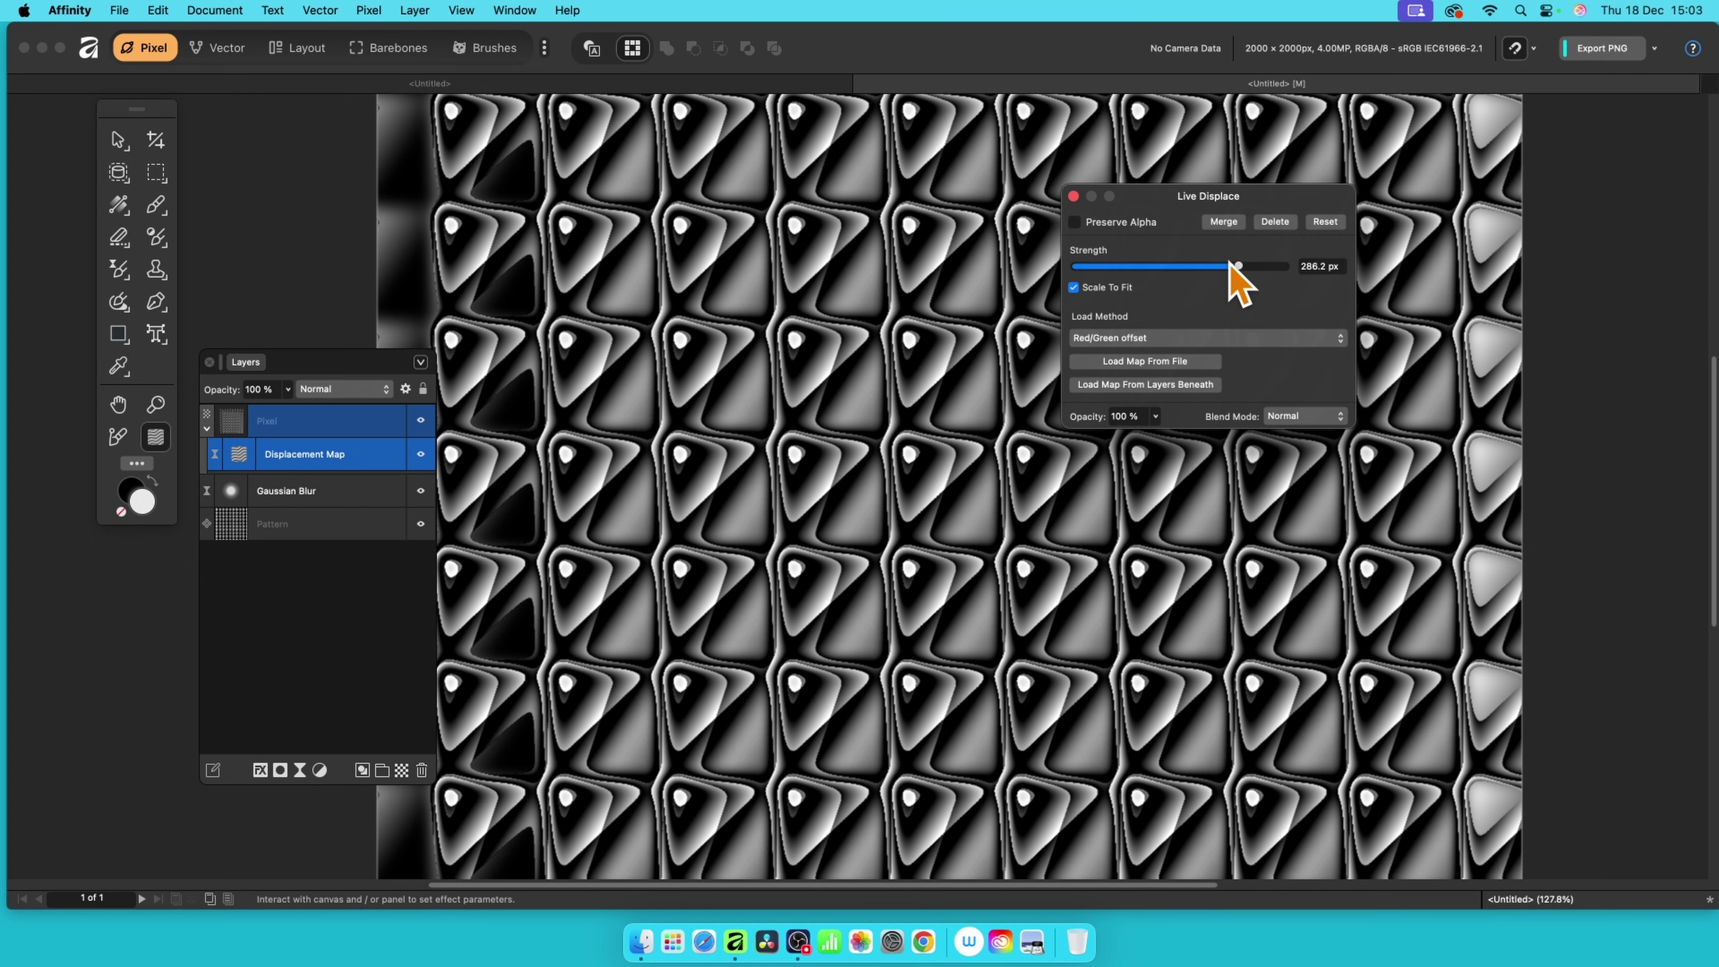
mouse_move(1231, 265)
left_mouse_down()
mouse_move(1276, 266)
mouse_move(1203, 266)
mouse_move(1270, 266)
mouse_move(1253, 266)
left_mouse_up()
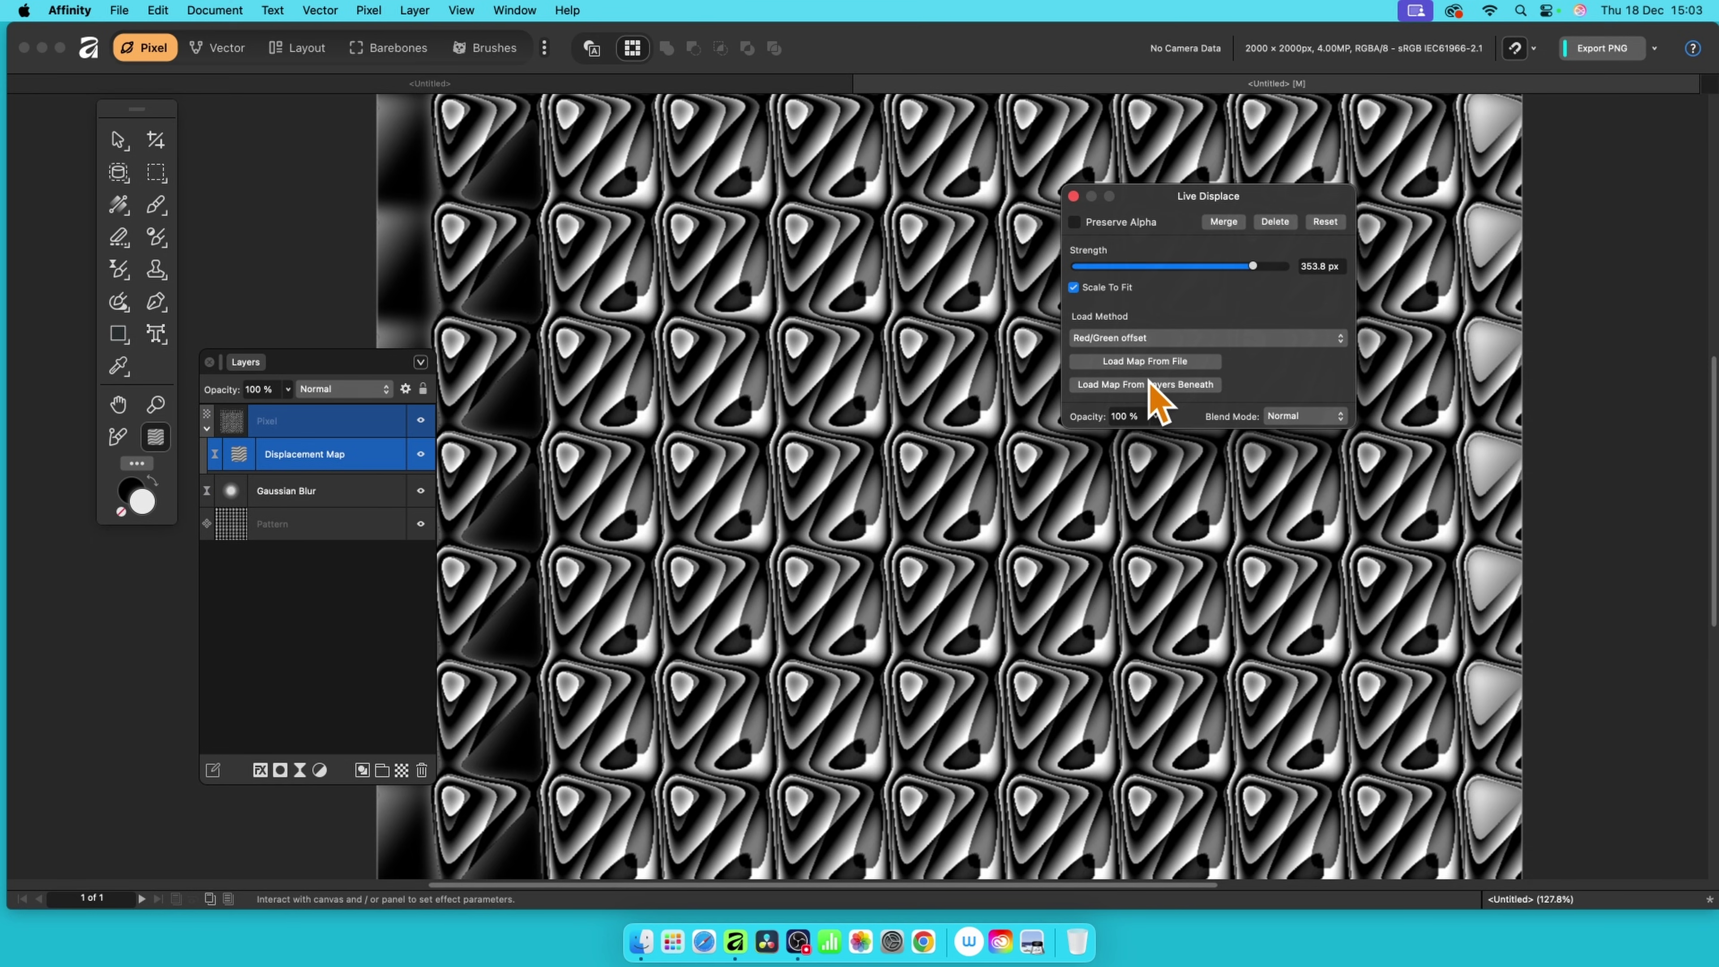
left_click(1074, 197)
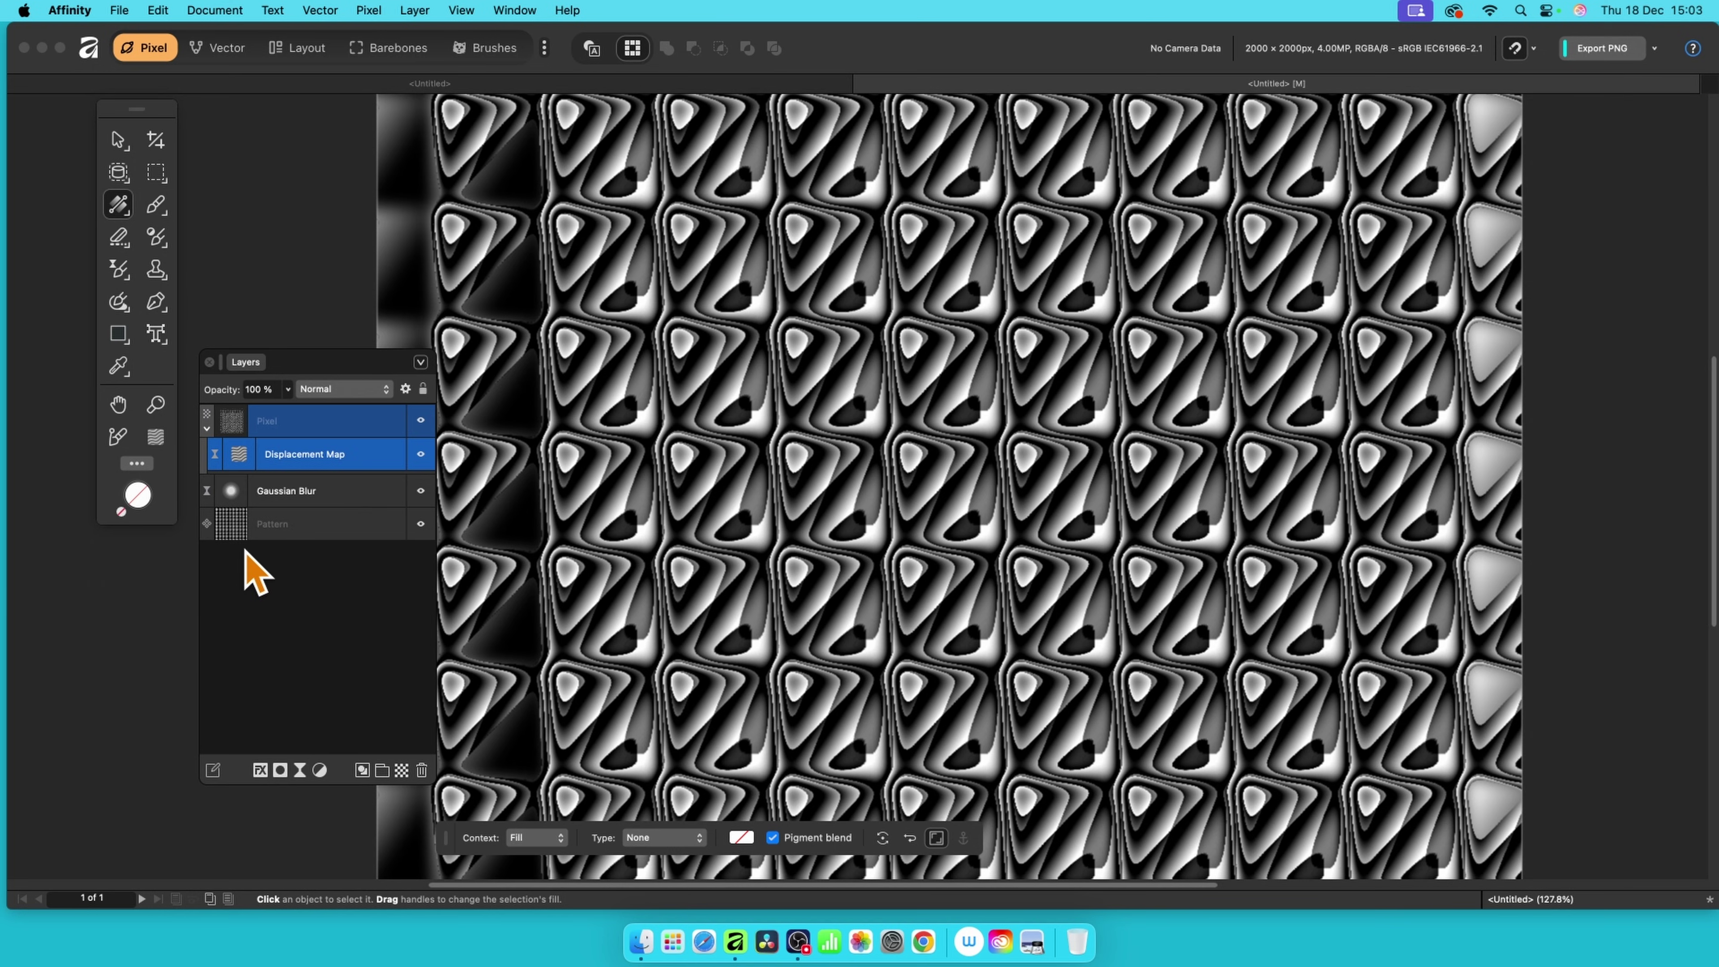
- Nudge the Pattern layer left and rotate it about 30°, then reopen the Displacement Map settings
left_click(308, 527)
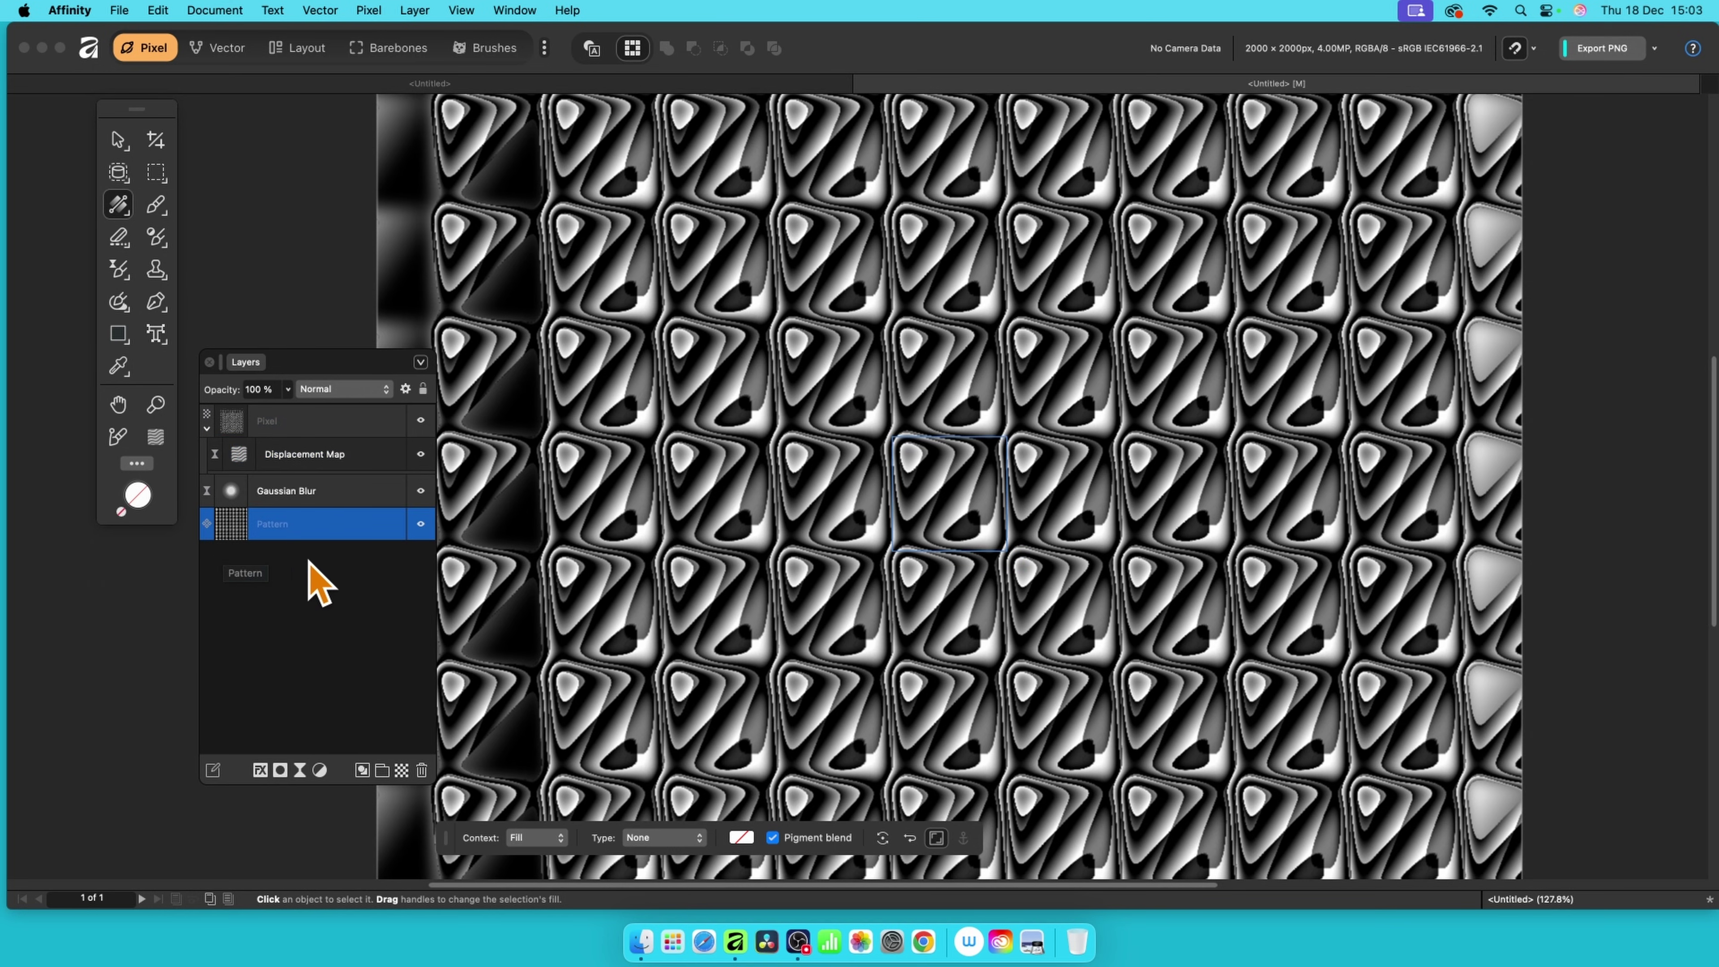
left_click(118, 139)
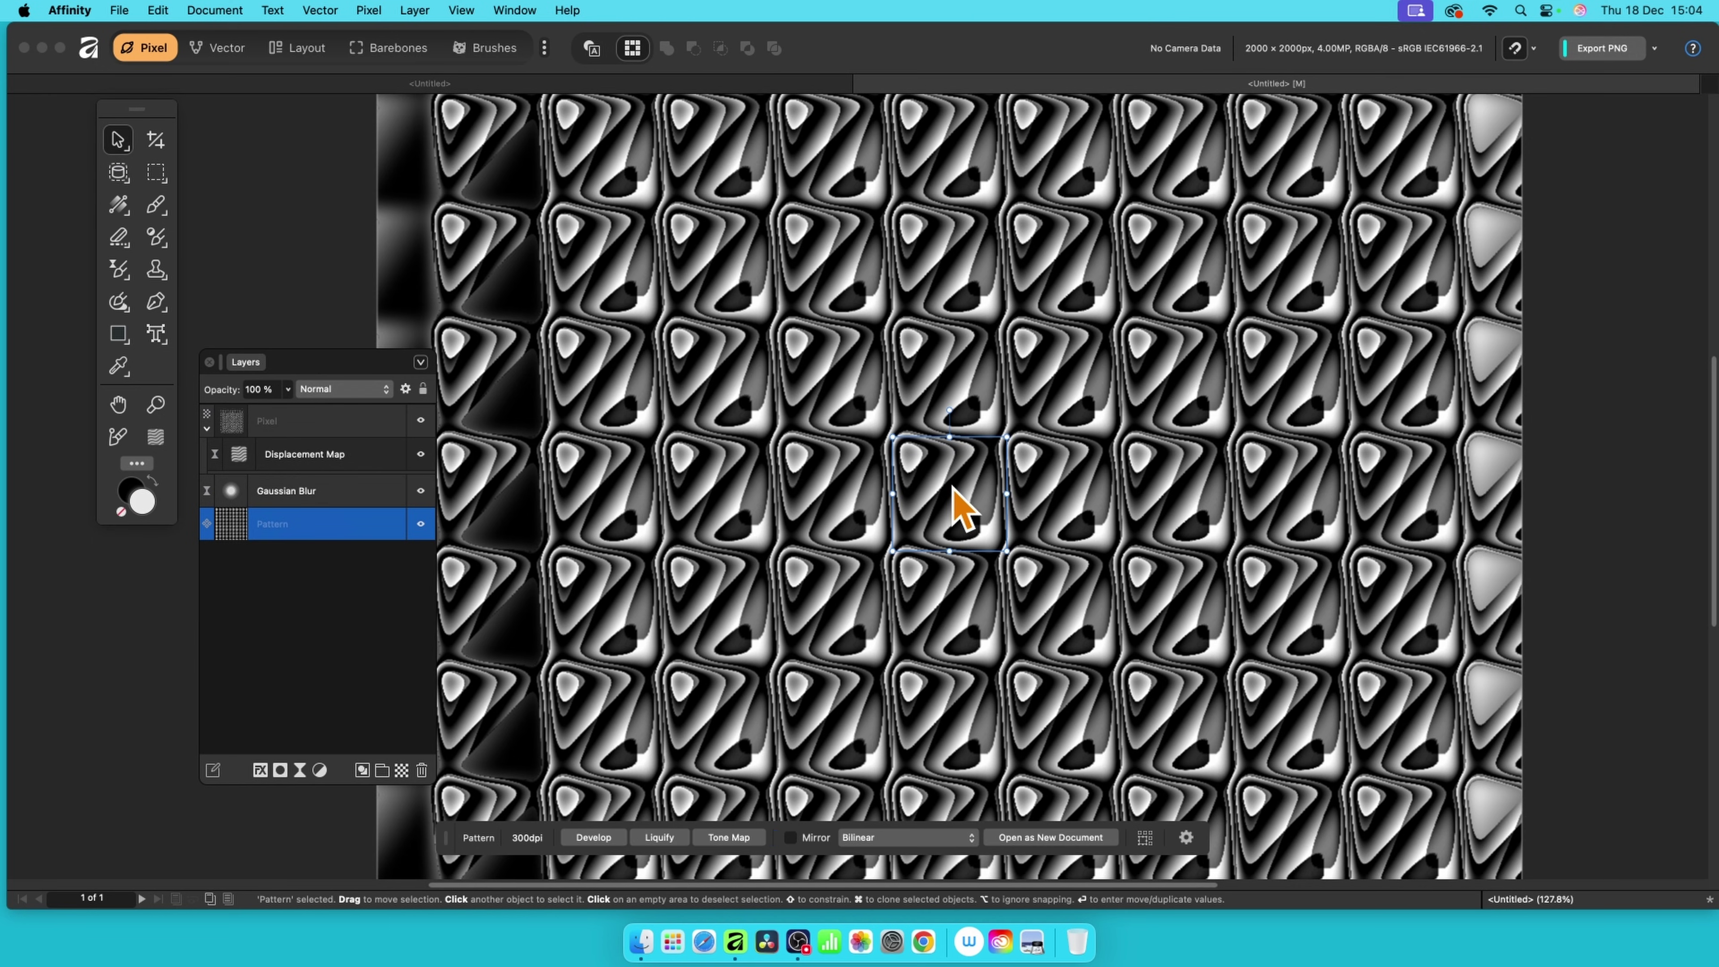
mouse_move(959, 503)
left_mouse_down()
mouse_move(910, 467)
mouse_move(988, 491)
mouse_move(945, 489)
mouse_move(967, 493)
left_mouse_up()
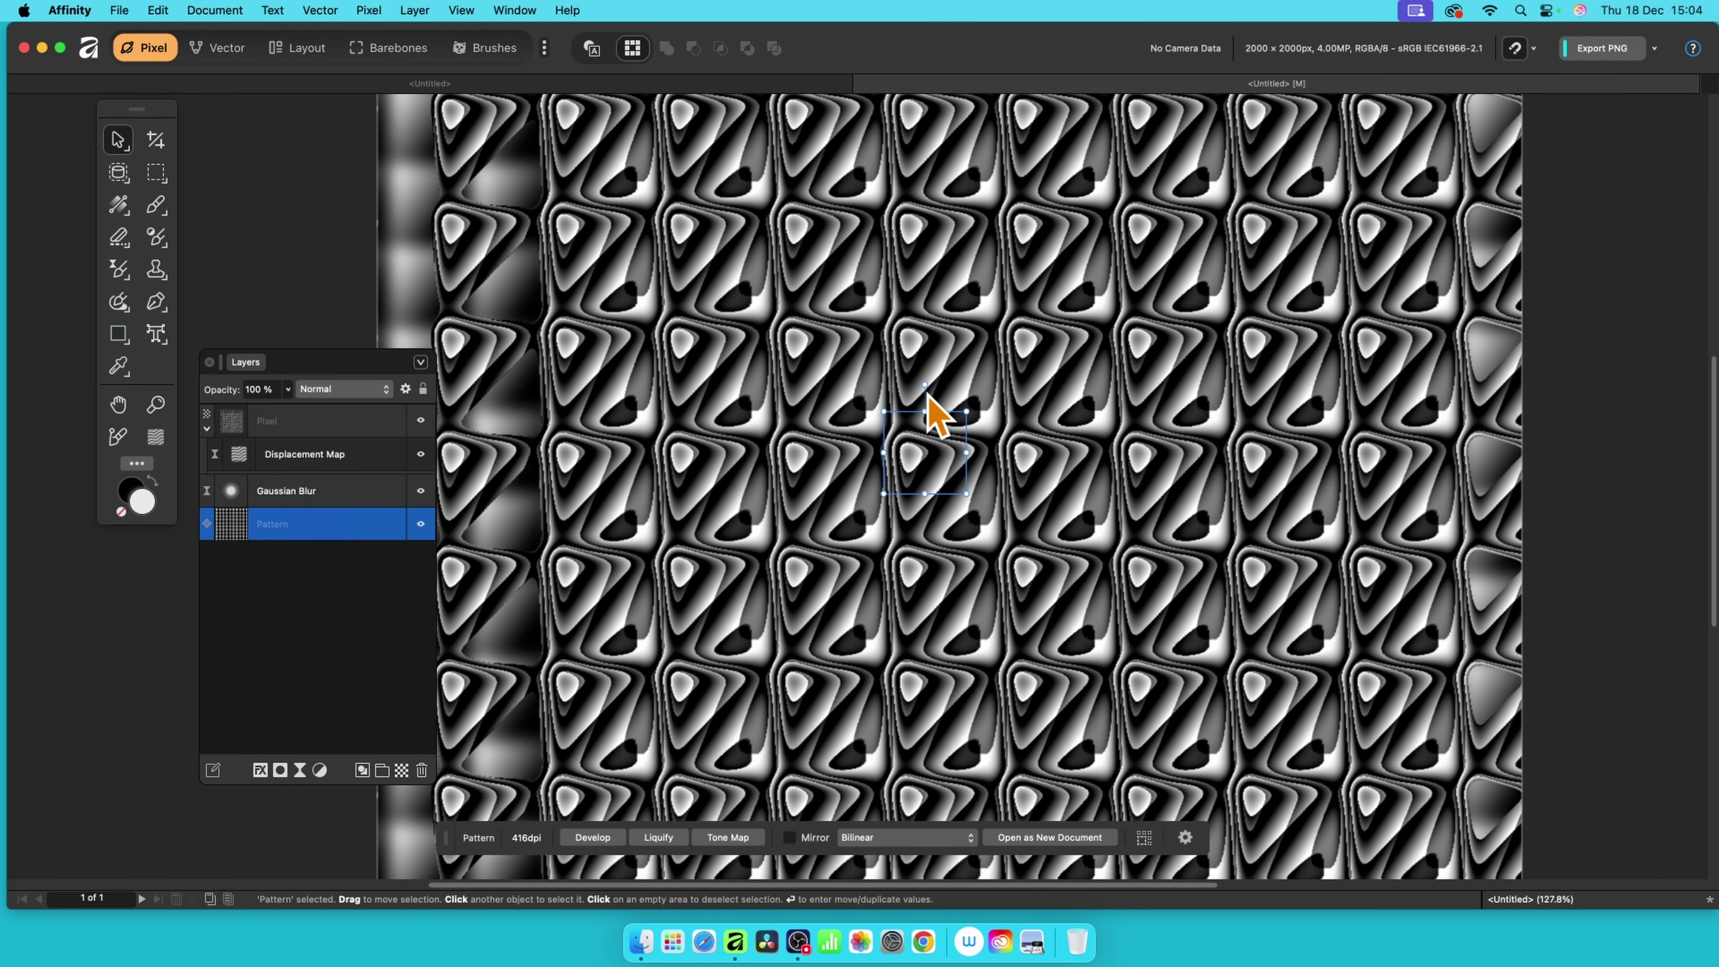
left_click_drag(927, 388, 958, 394)
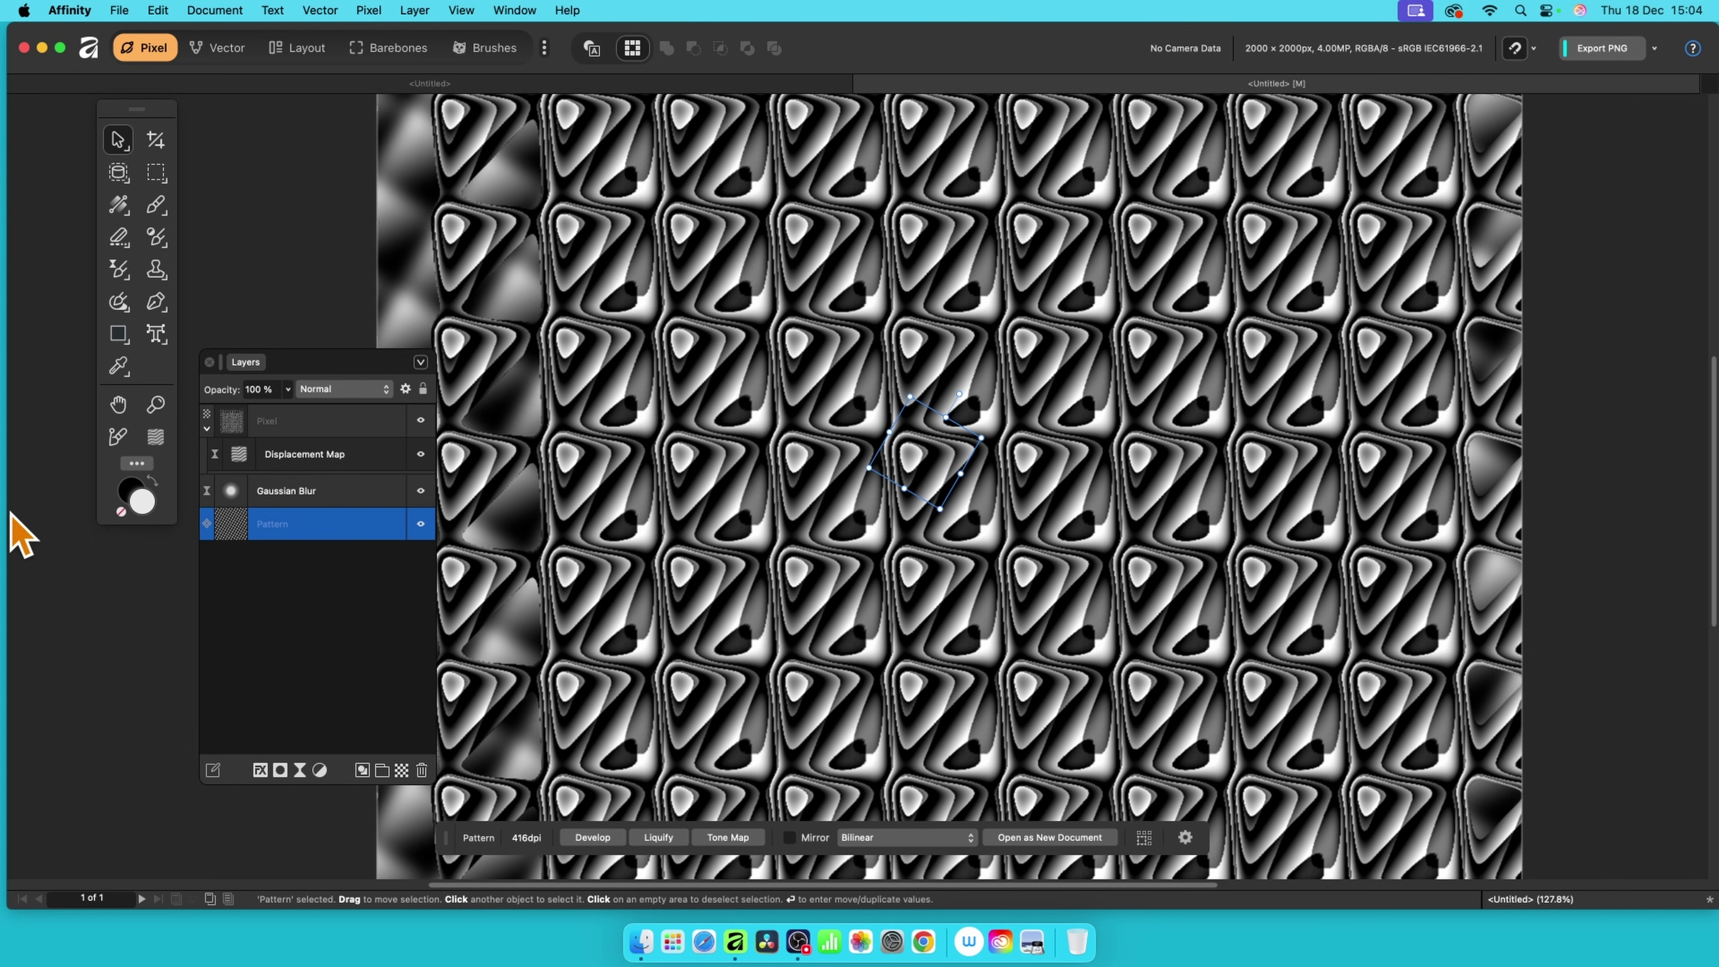
left_click(240, 455)
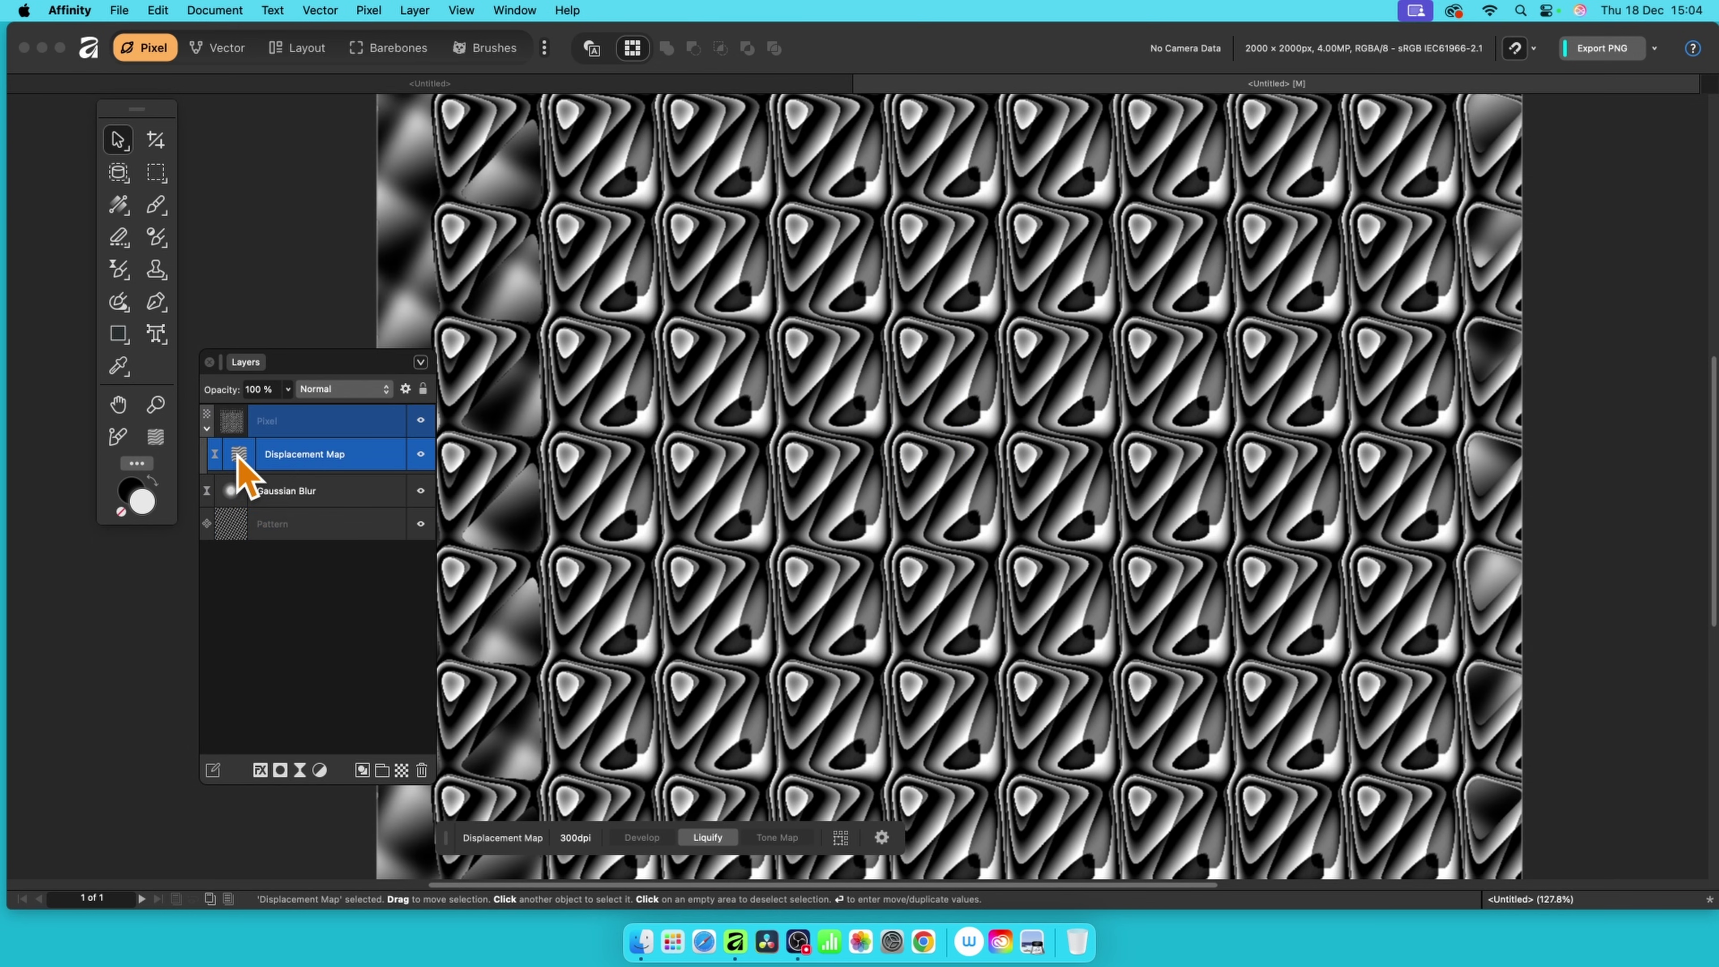
double_click(239, 453)
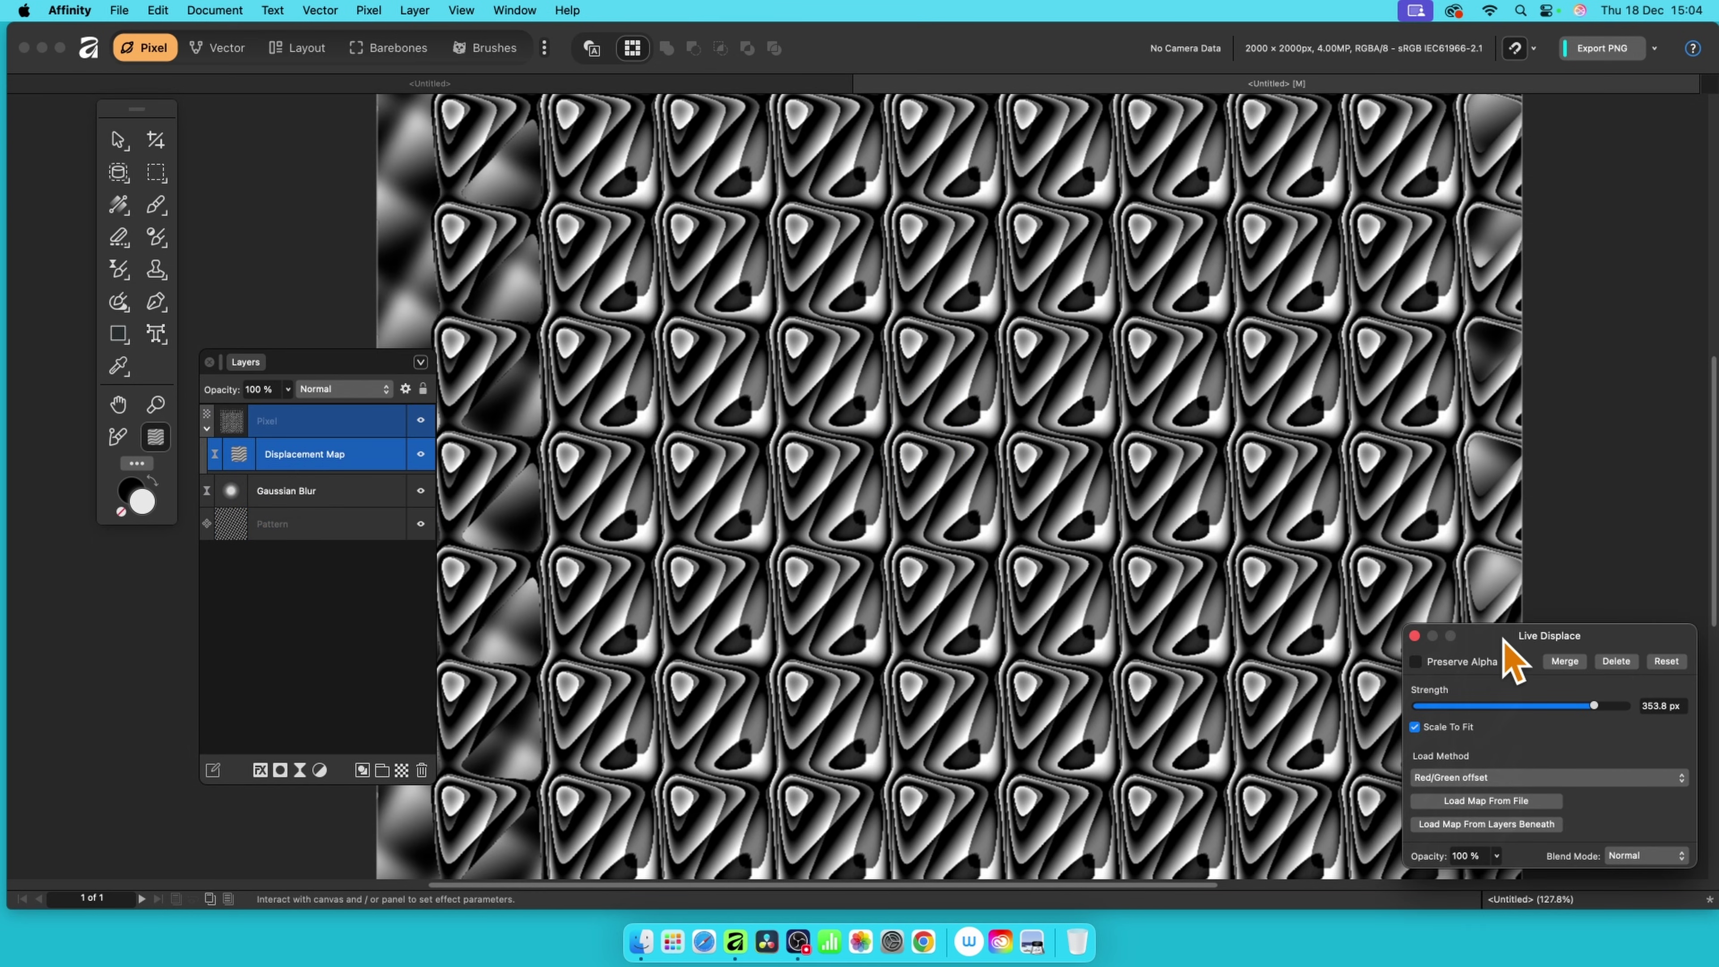
- Turn on Preserve Alpha in the Live Displace settings after comparing it on and off
left_click_drag(1475, 637, 837, 268)
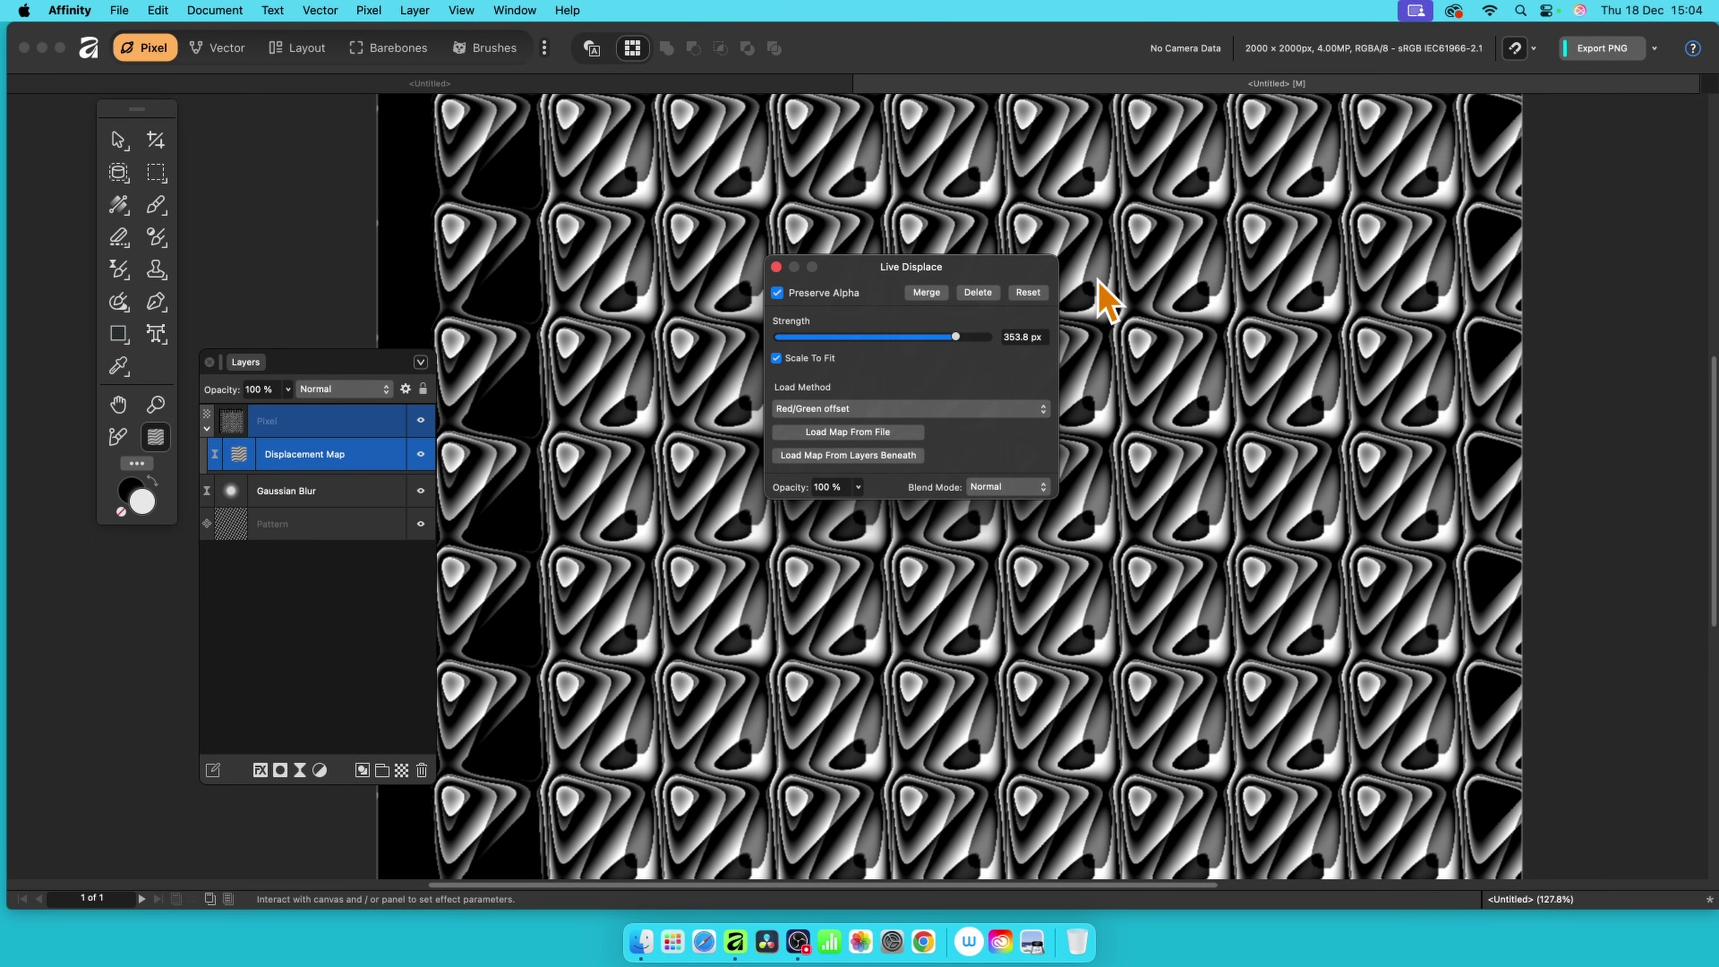
left_click(782, 295)
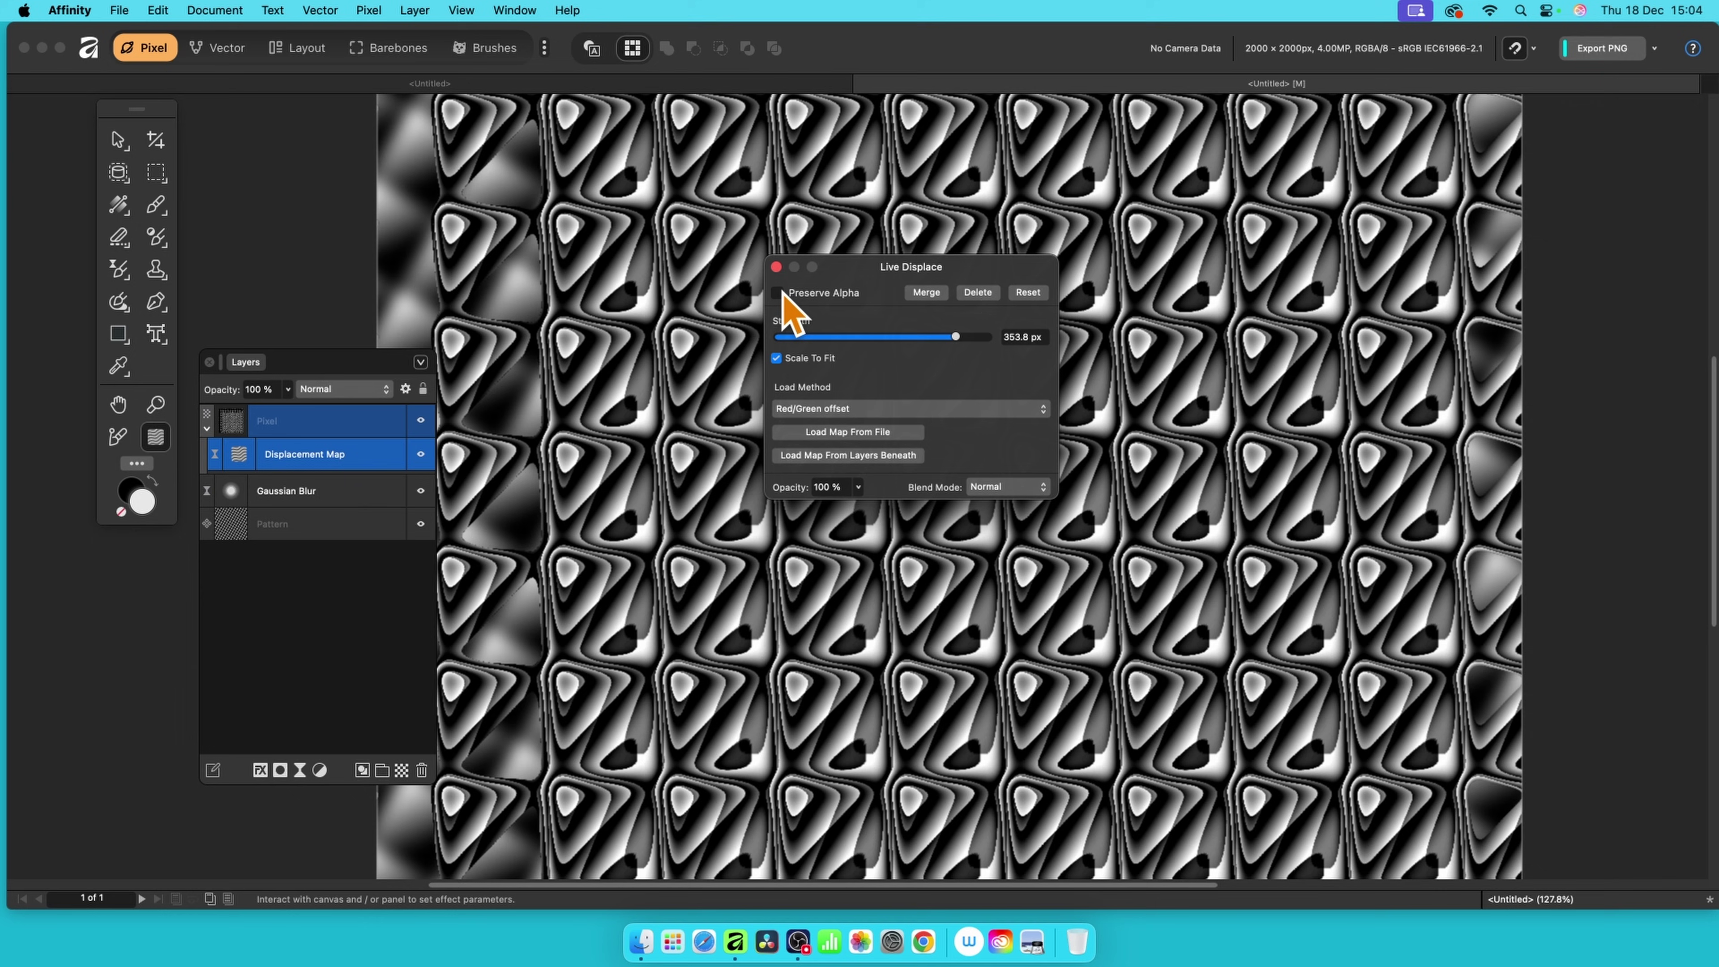
left_click(778, 293)
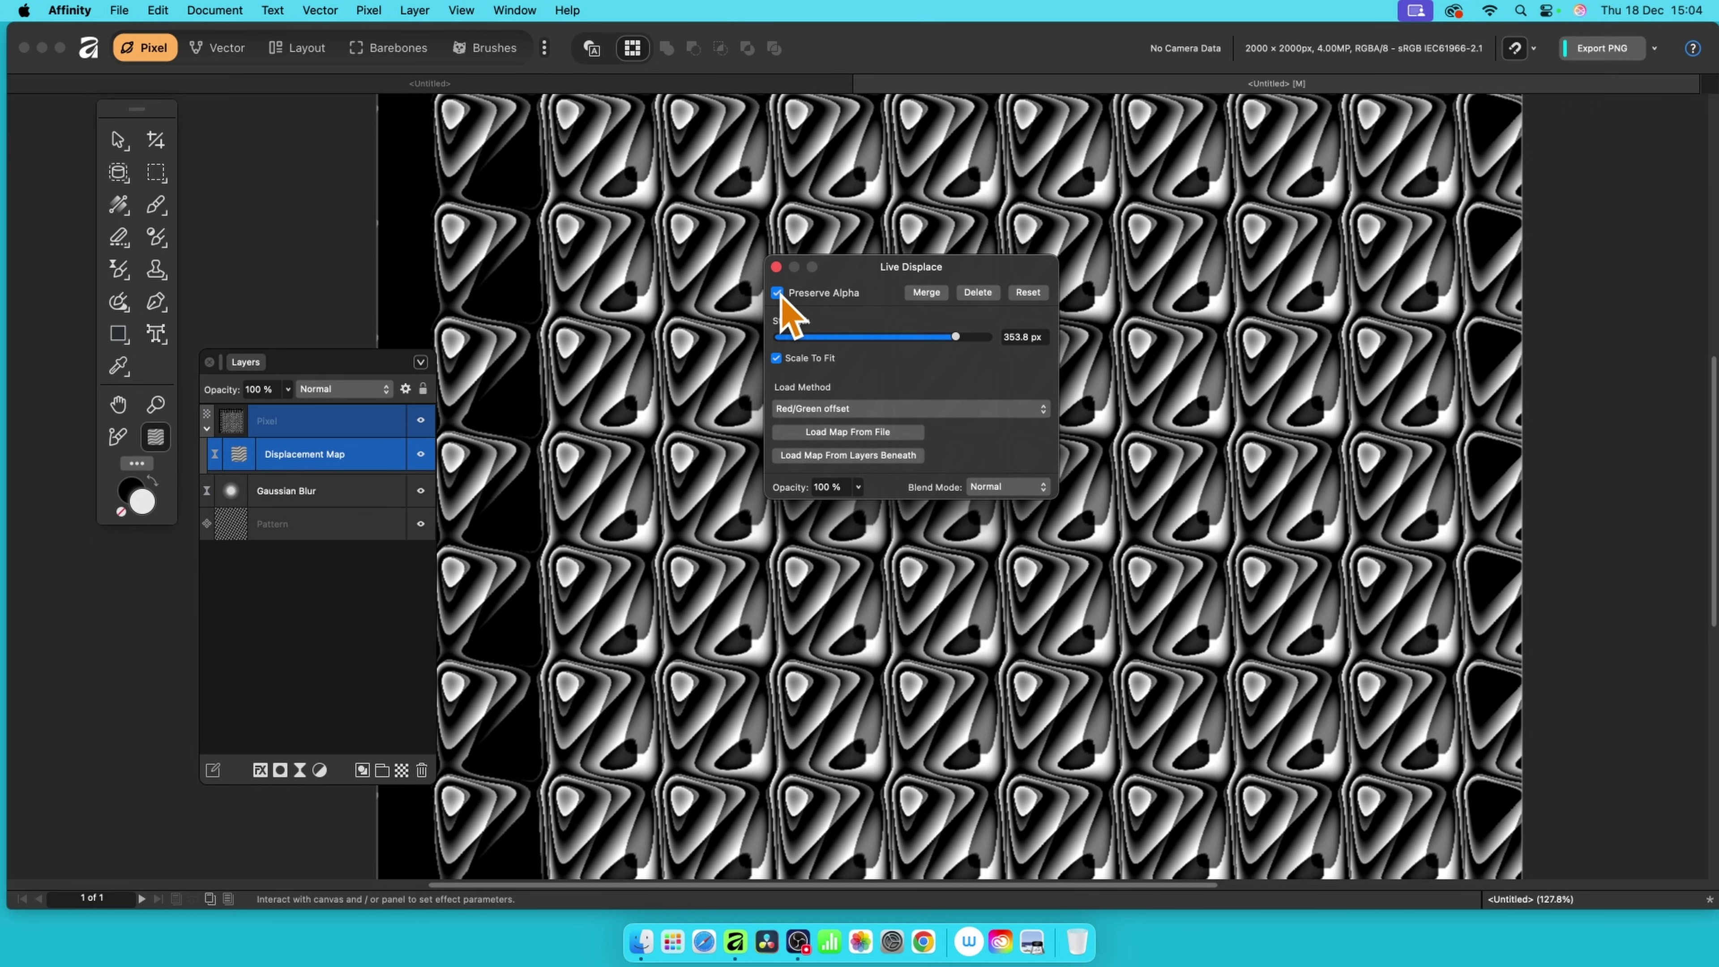
left_click(779, 293)
left_click(778, 294)
left_click(778, 293)
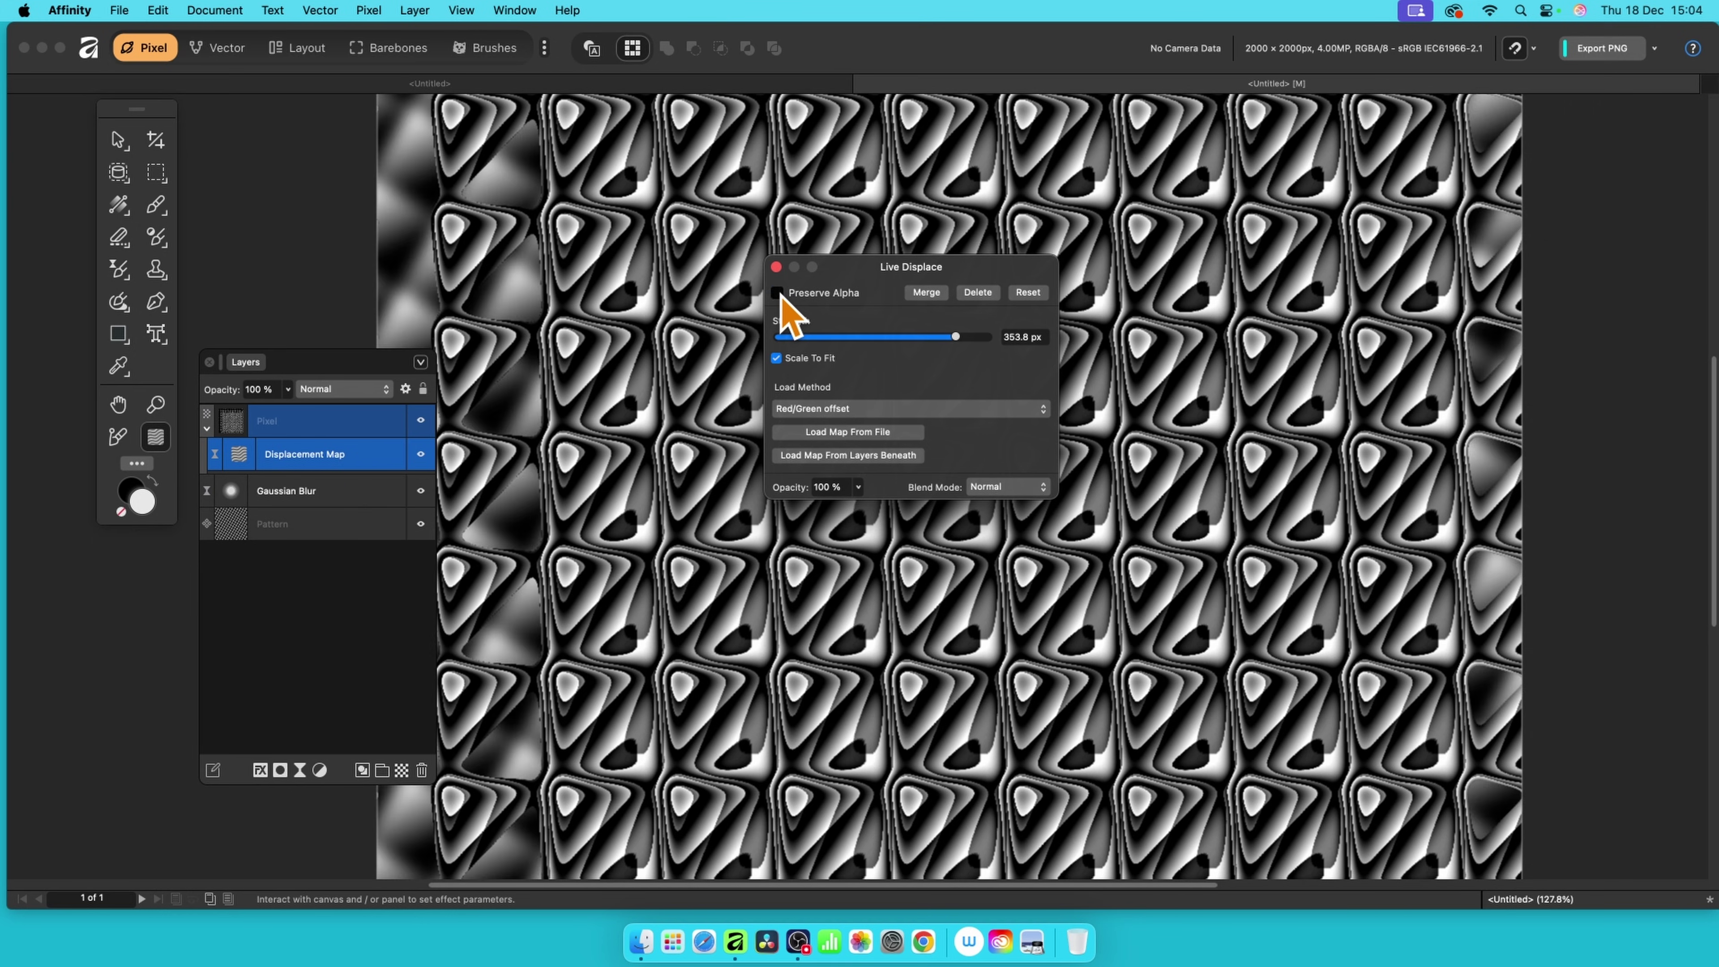
left_click(778, 294)
left_click(778, 293)
left_click(779, 293)
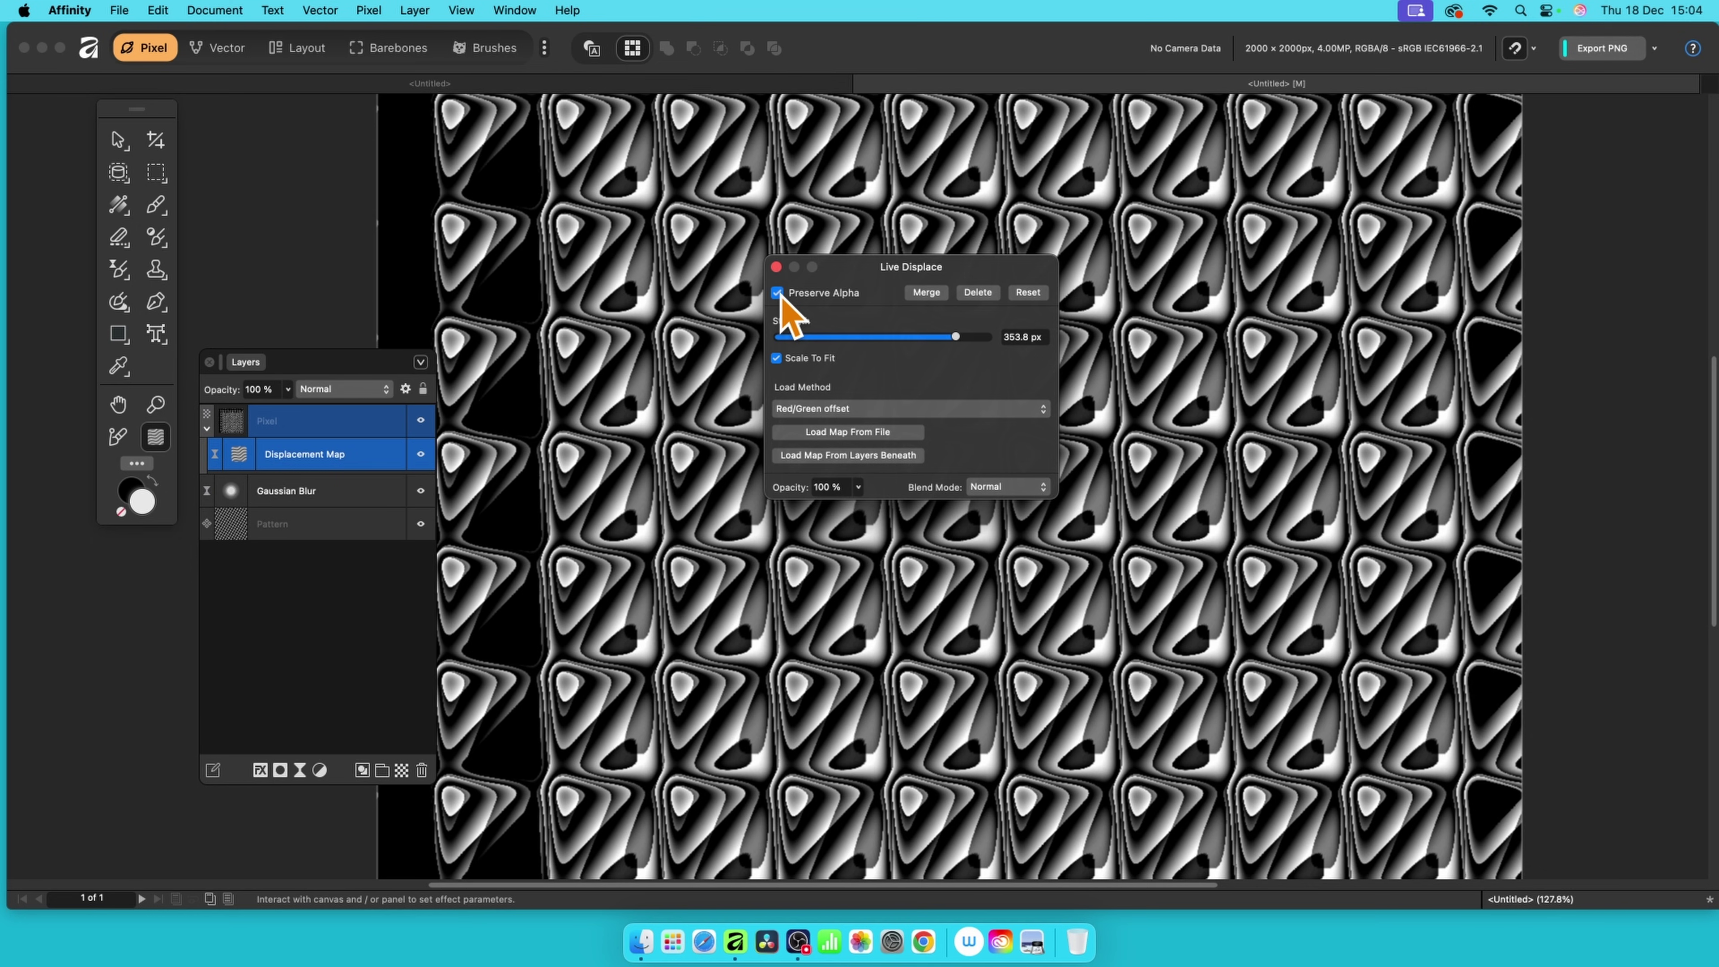
- Reload the map from the rotated pattern and set displacement strength to 260.6 px
left_click(877, 457)
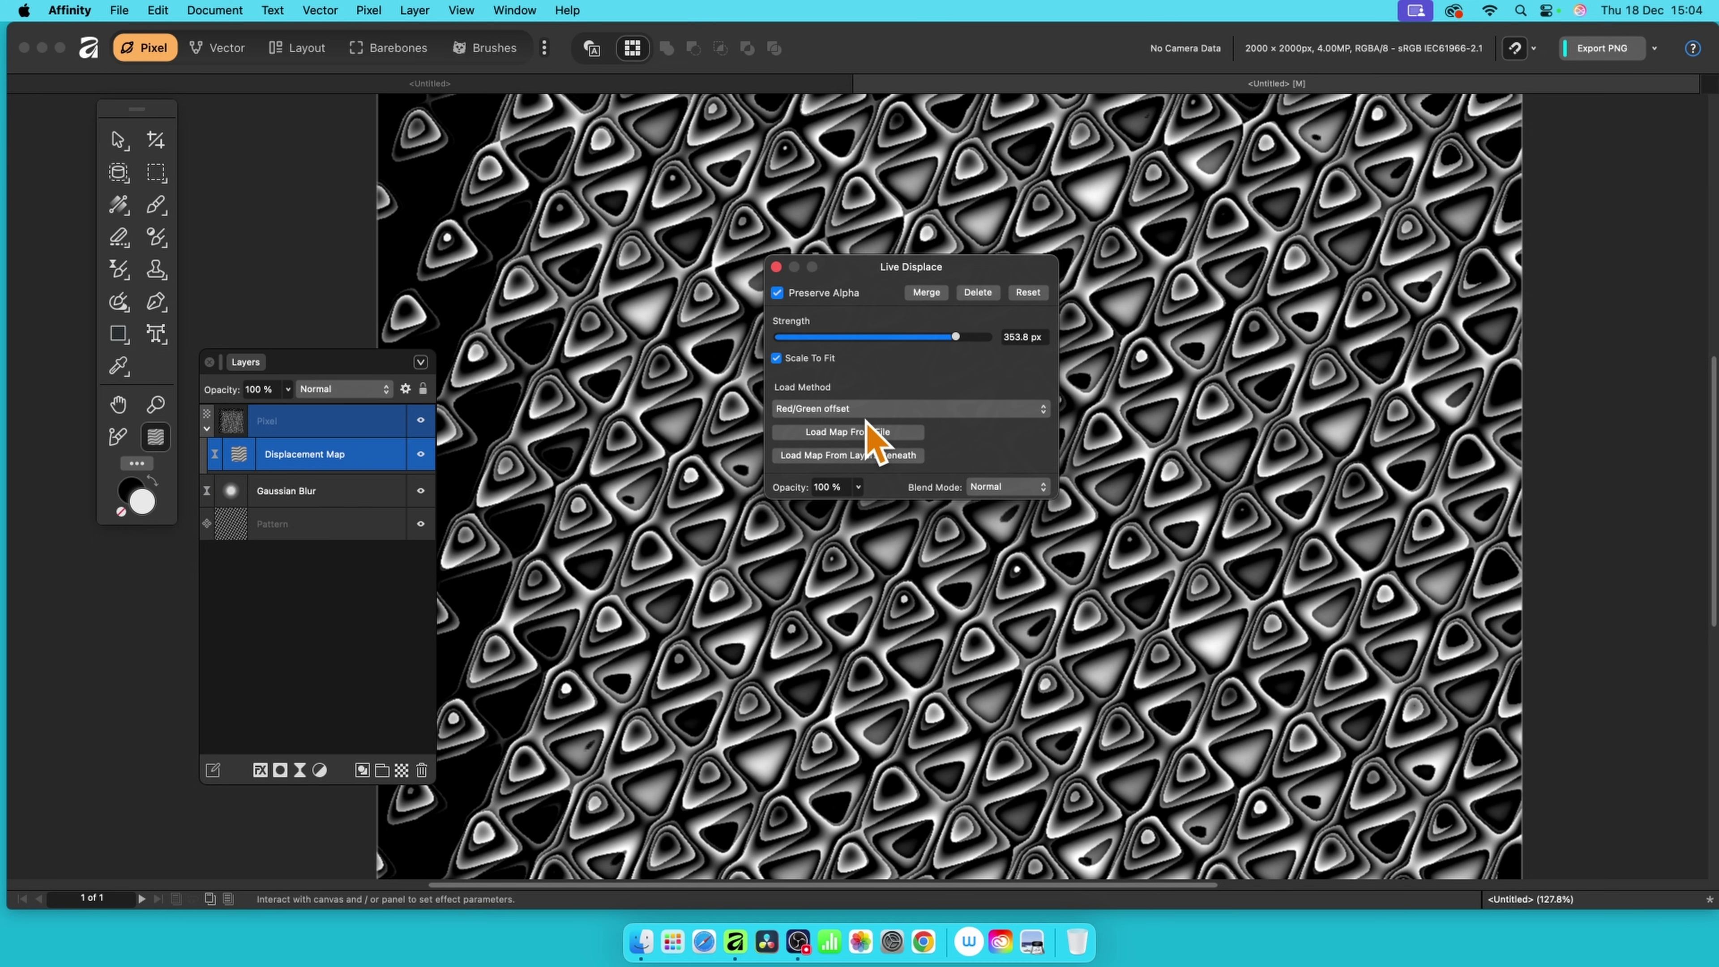
left_click_drag(958, 334, 852, 350)
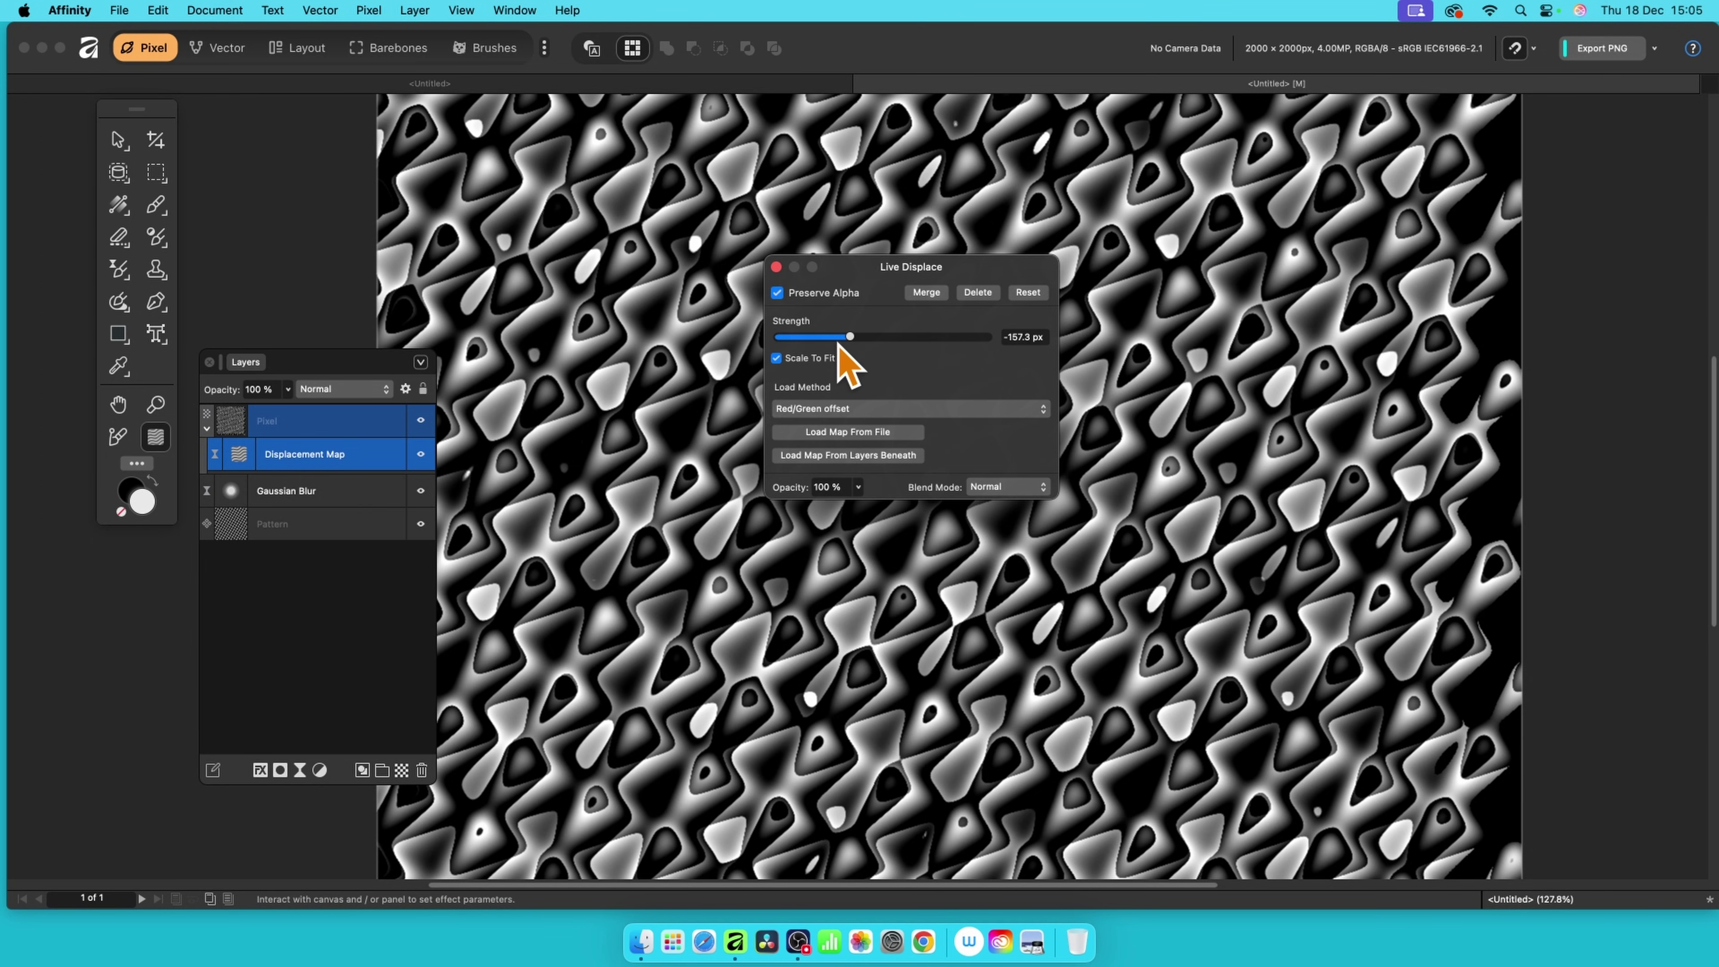
left_click_drag(849, 338, 936, 338)
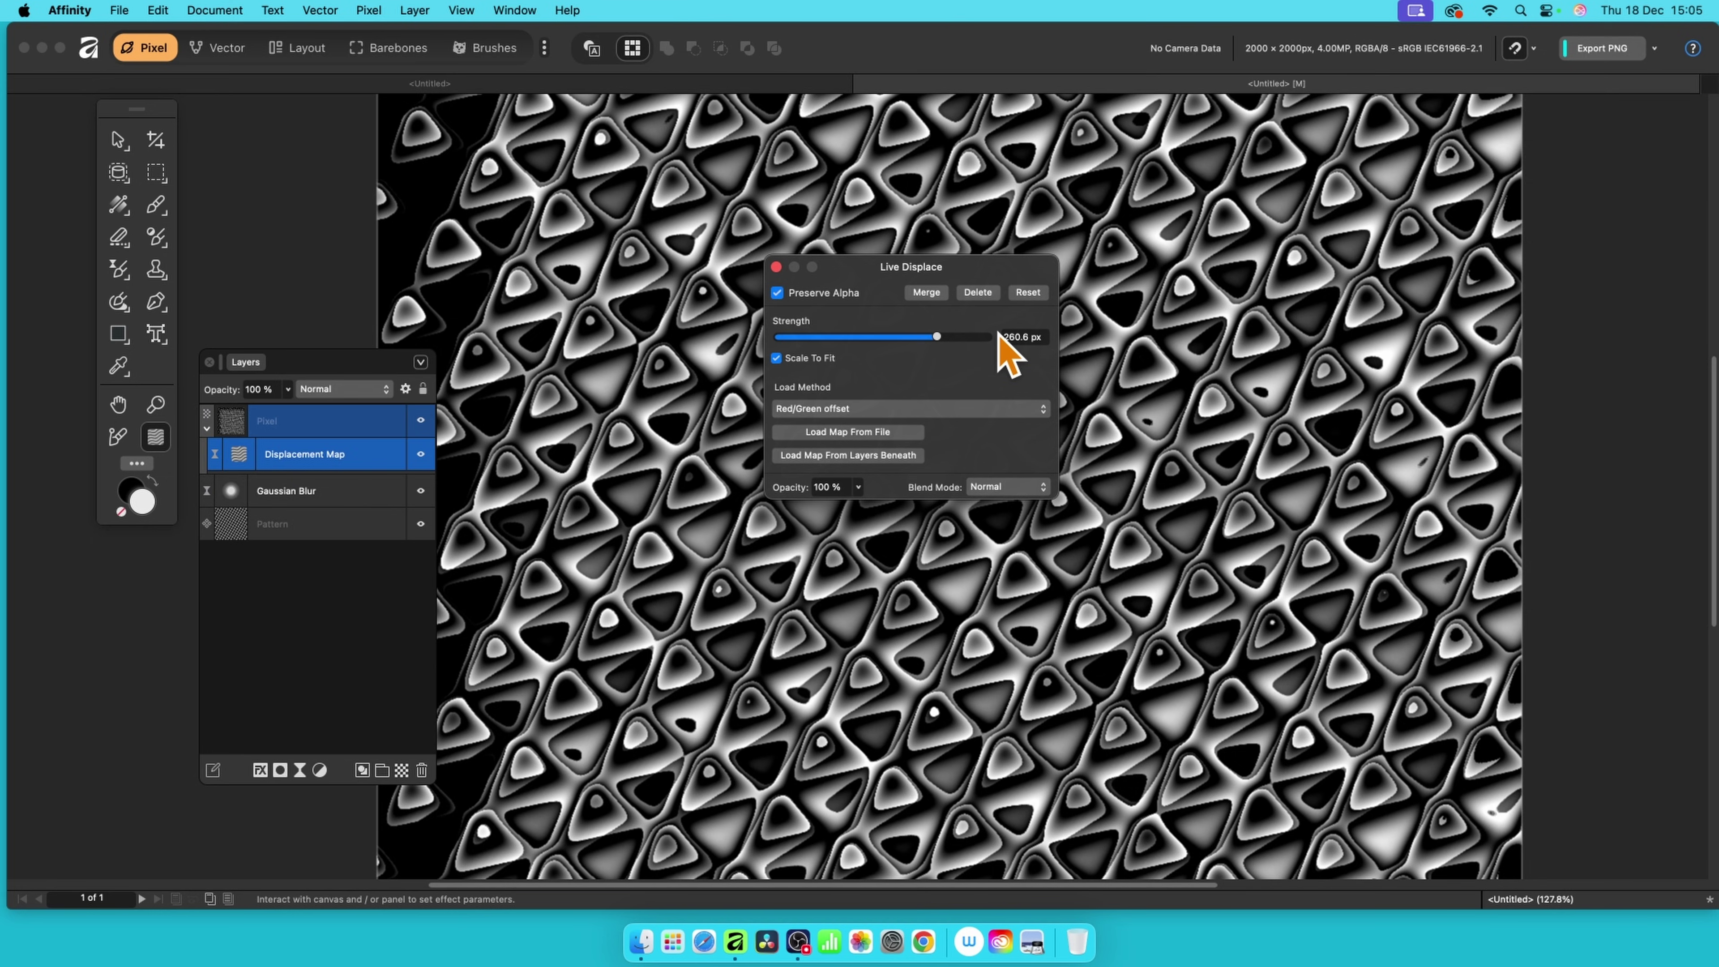
left_click(776, 267)
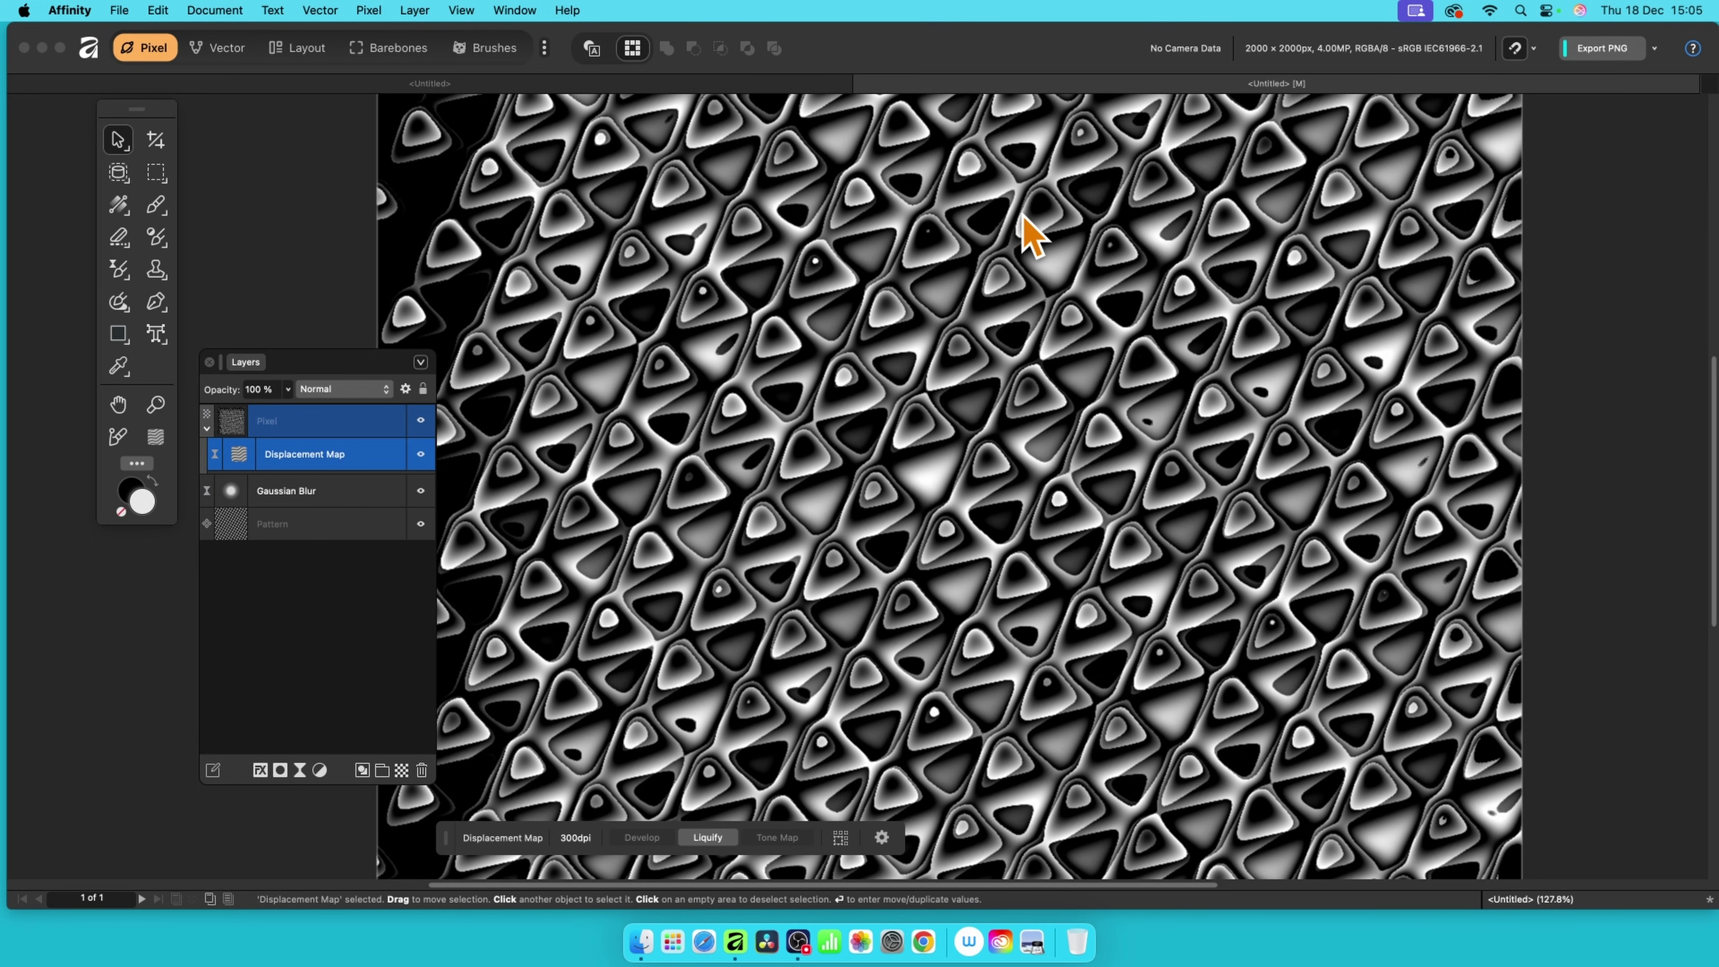
- Duplicate the Pattern layer and hide the Pixel layer so only the blurred gradient shows
left_click(279, 526)
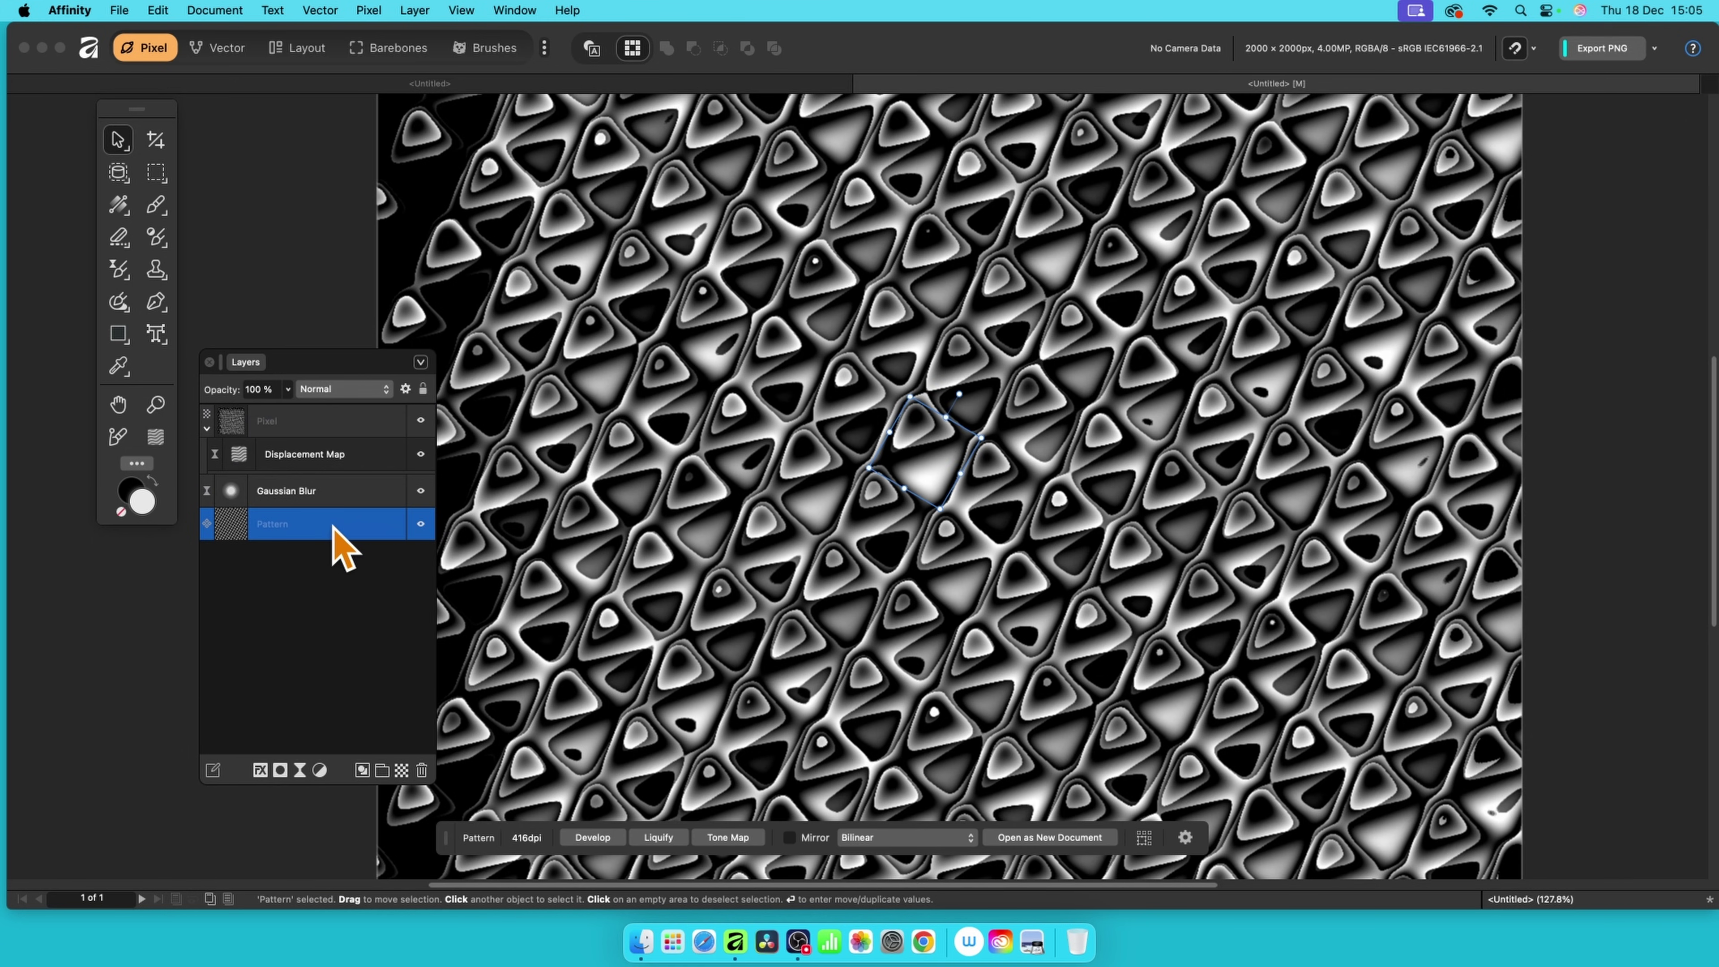
right_click(336, 546)
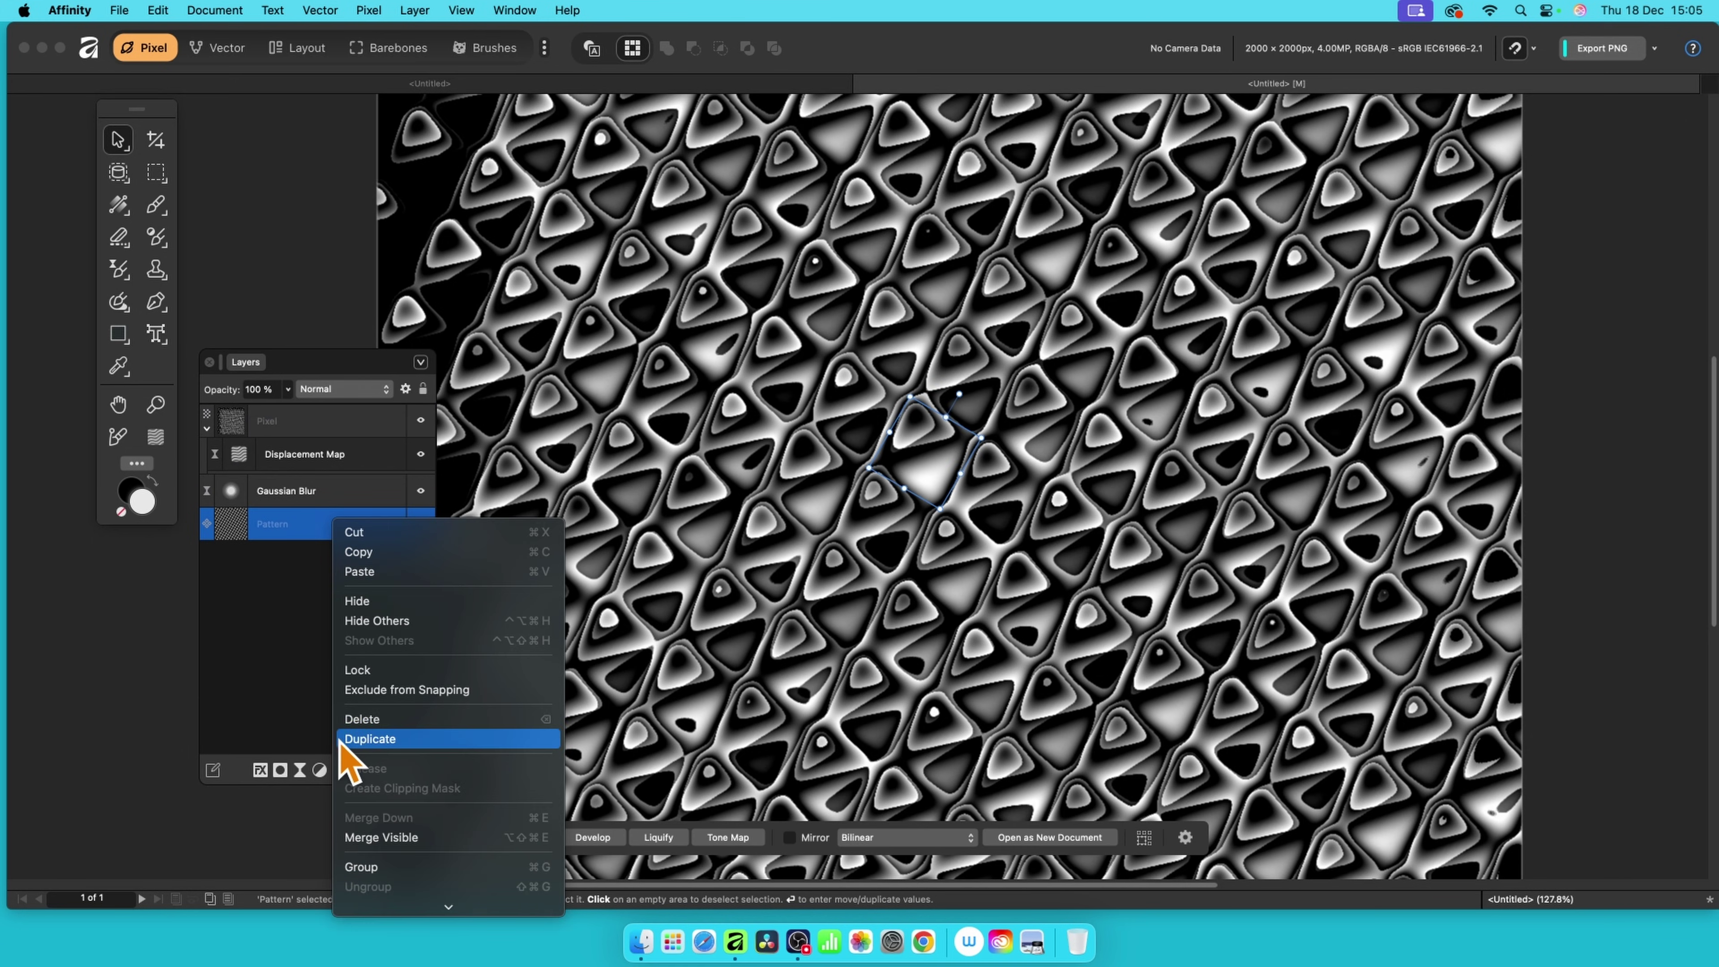
left_click(370, 739)
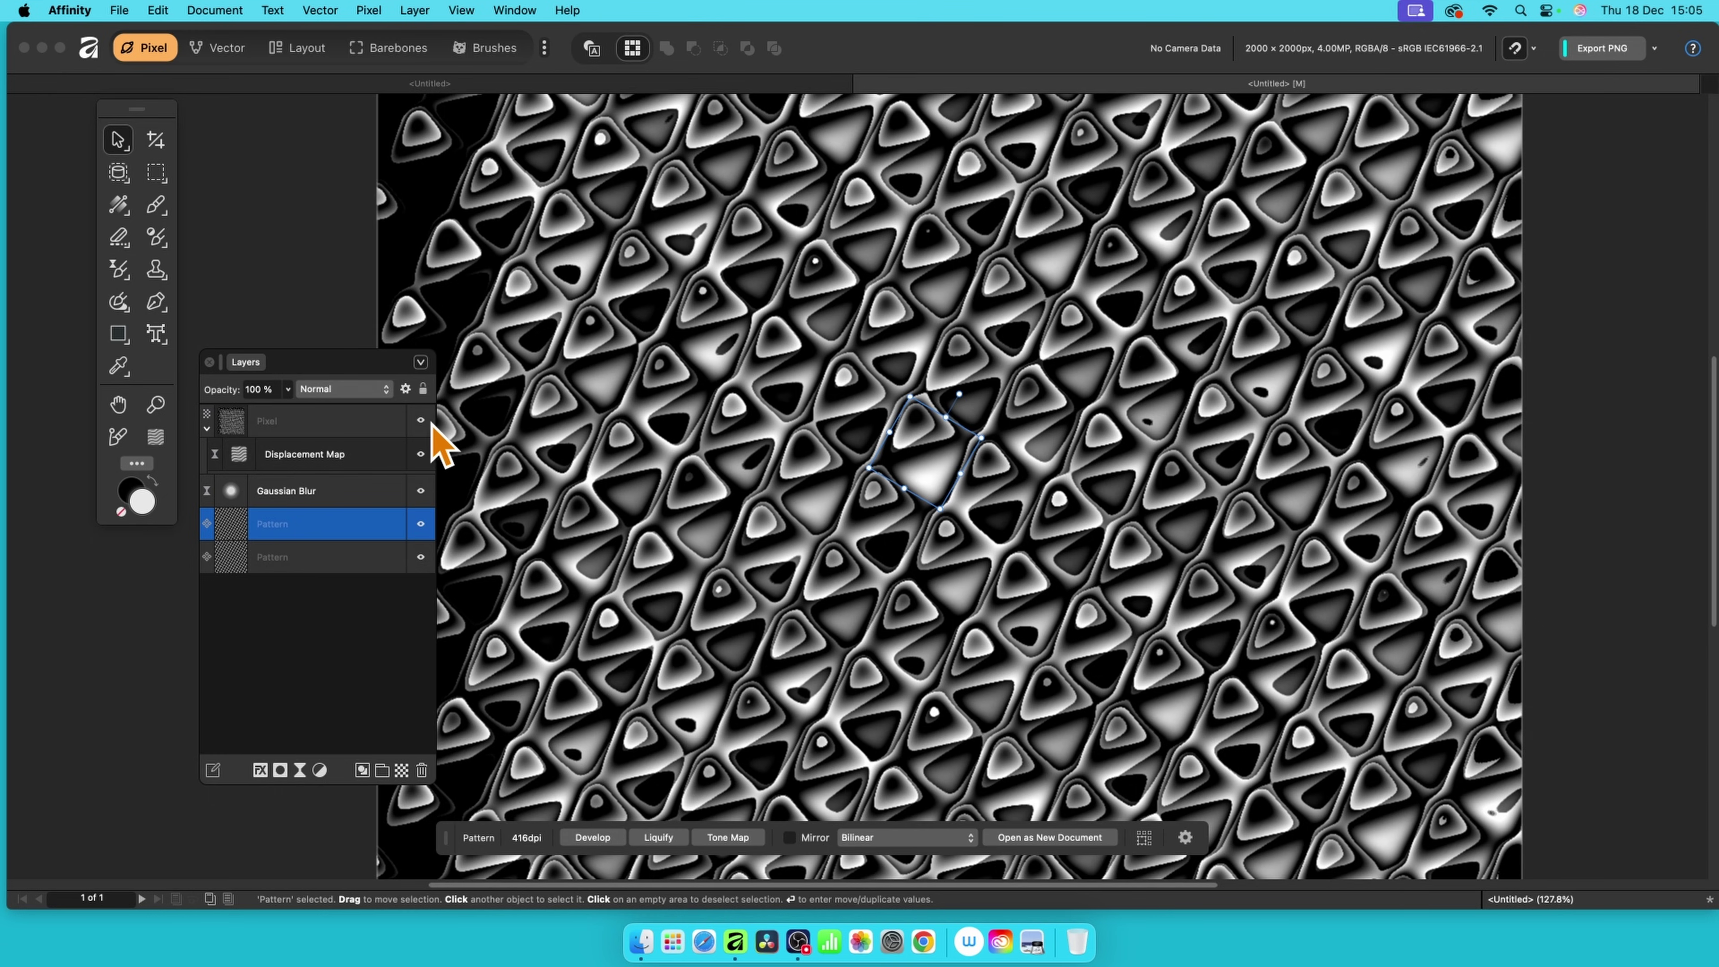
left_click(422, 423)
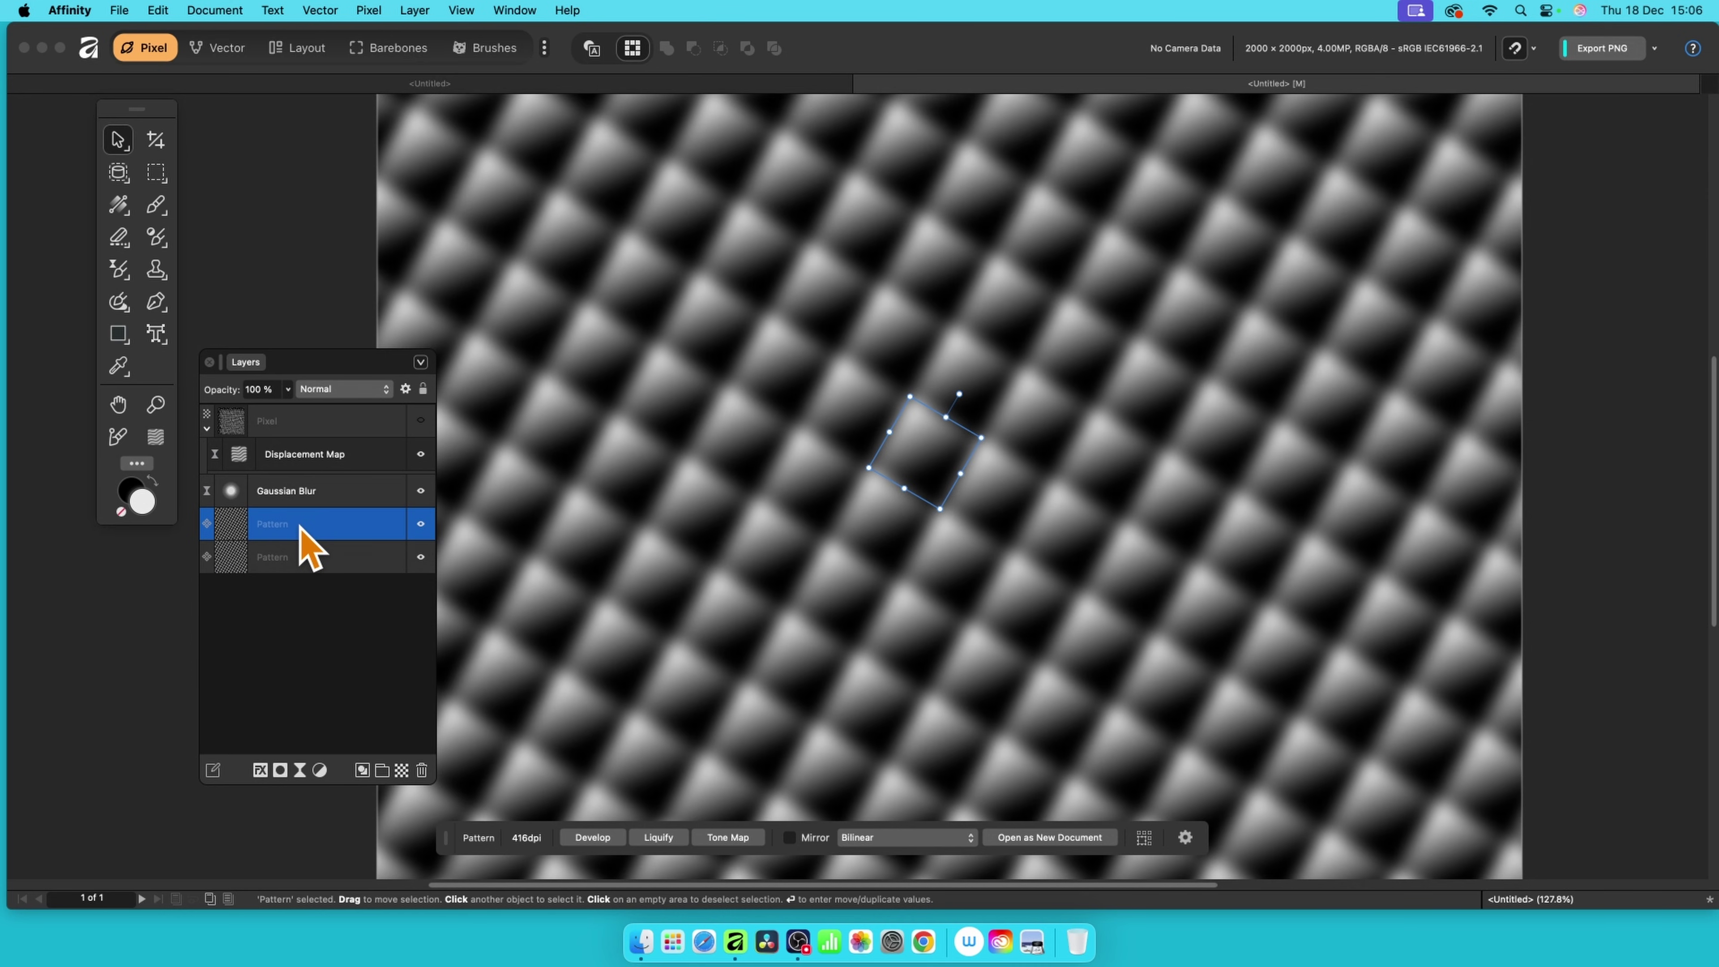
- Set the top Pattern copy to Difference, then shift, rotate and shrink it, and re-show the Pixel layer
left_click(341, 390)
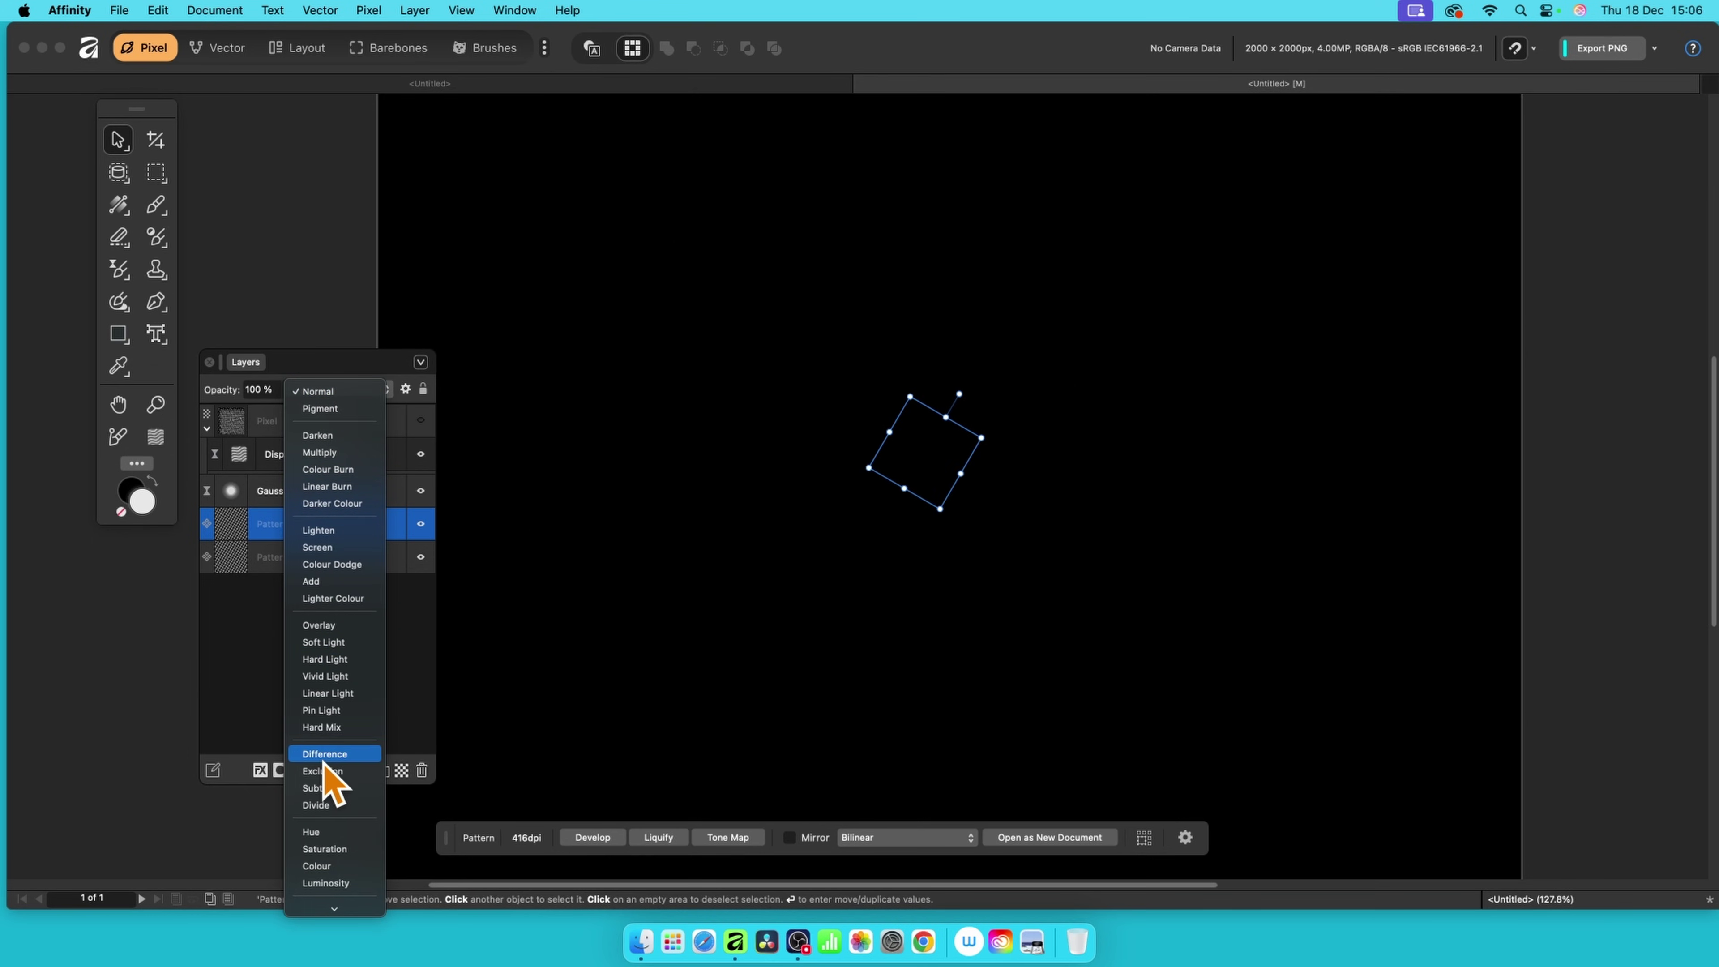
left_click(324, 757)
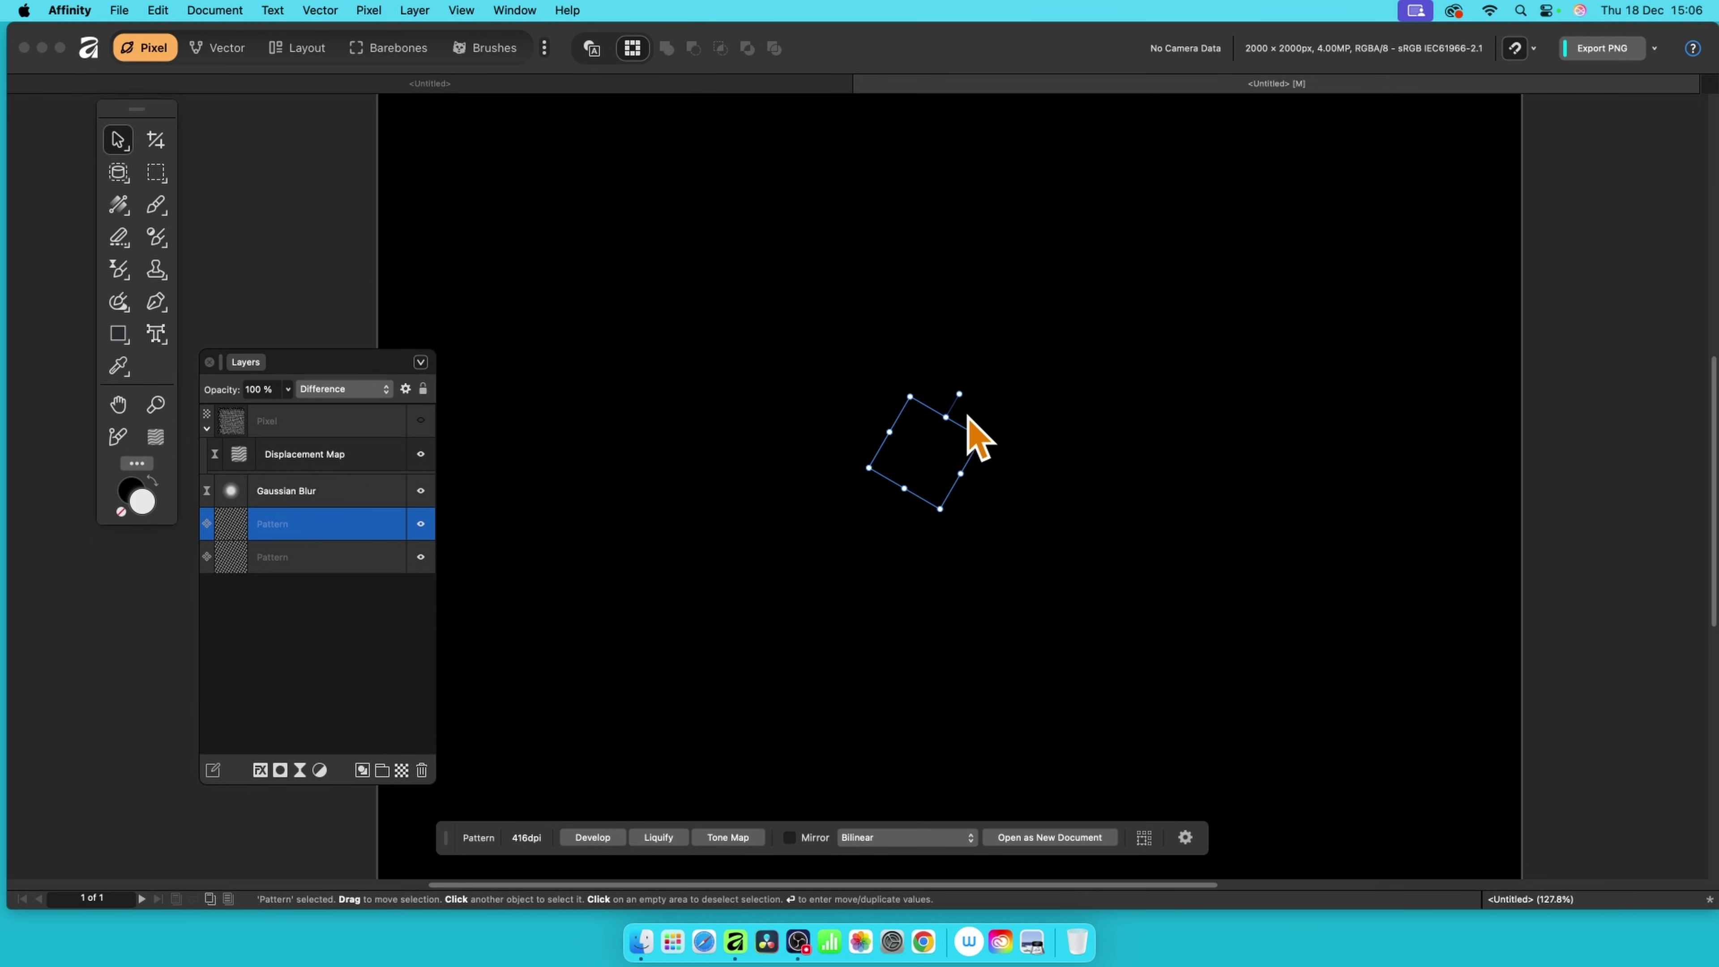
left_click_drag(933, 434, 915, 527)
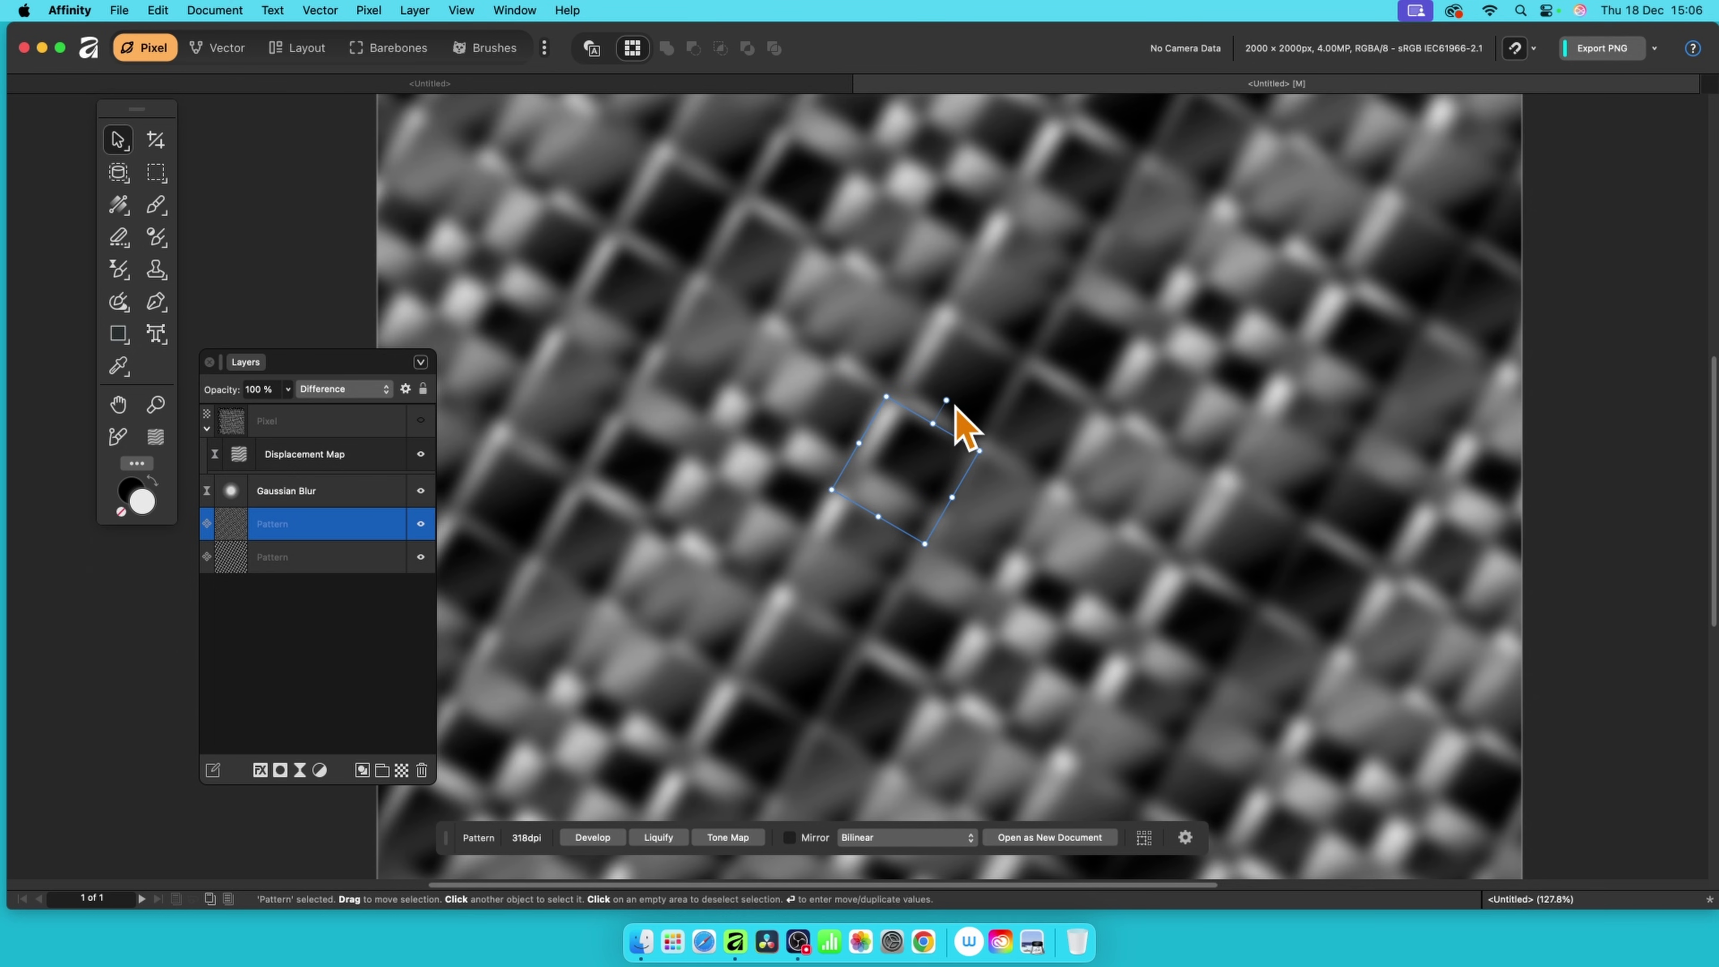
left_click_drag(955, 407, 982, 440)
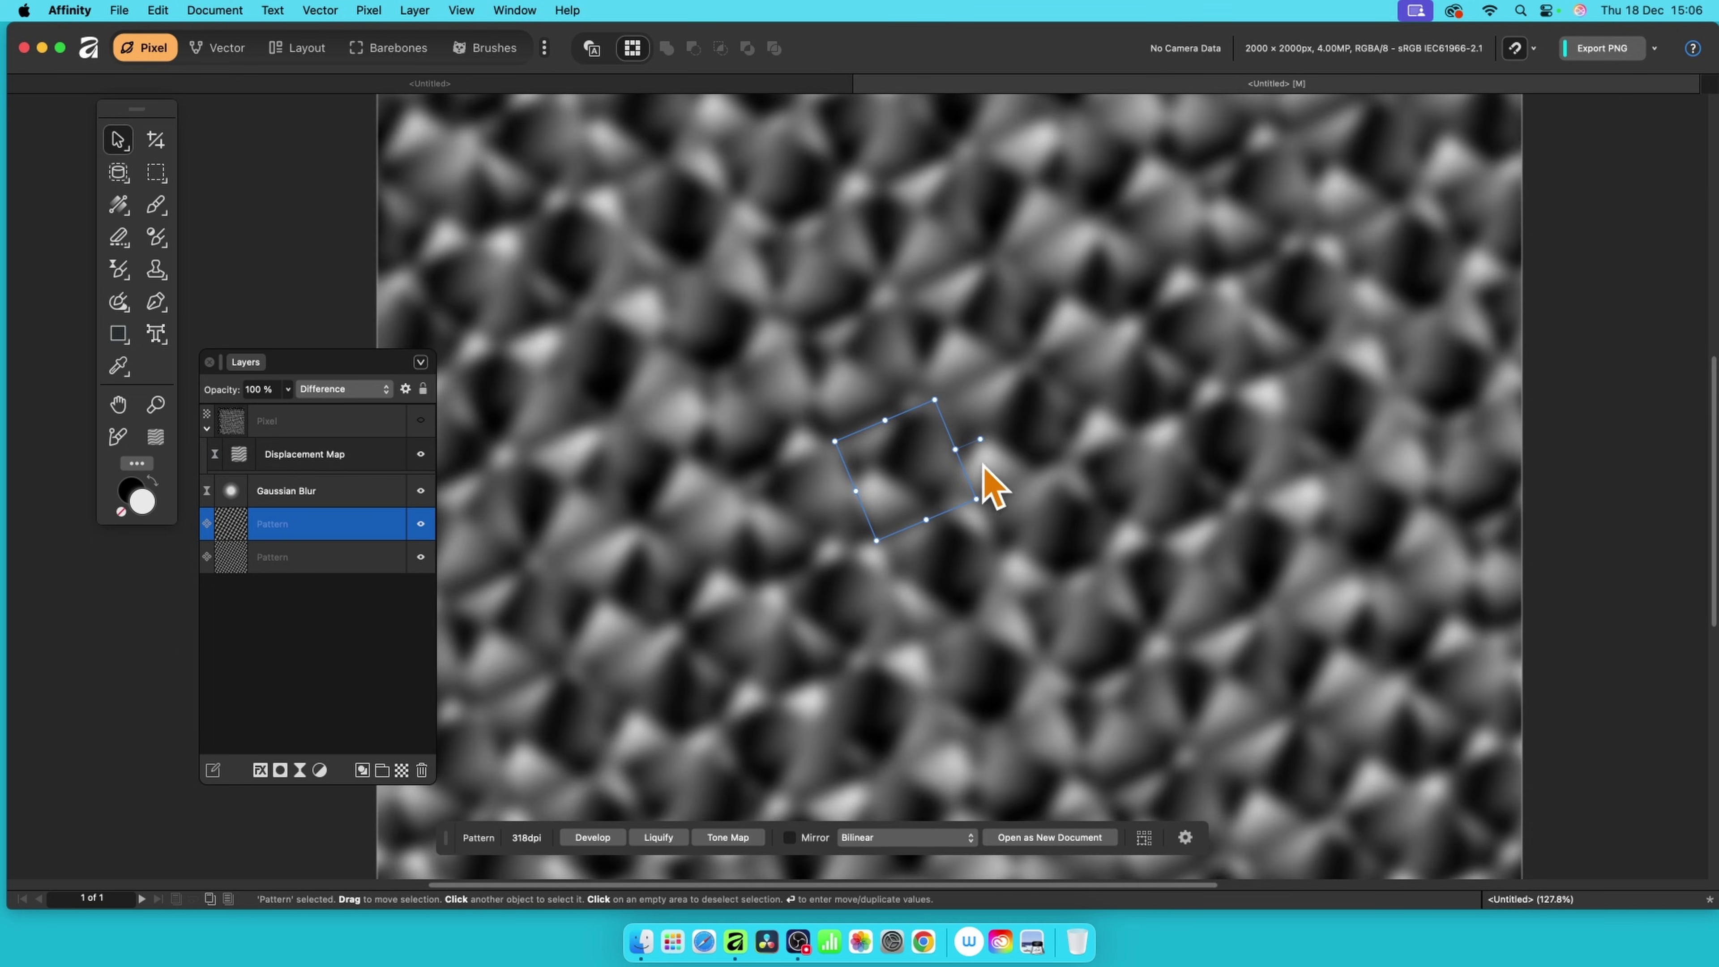
left_click_drag(836, 441, 877, 448)
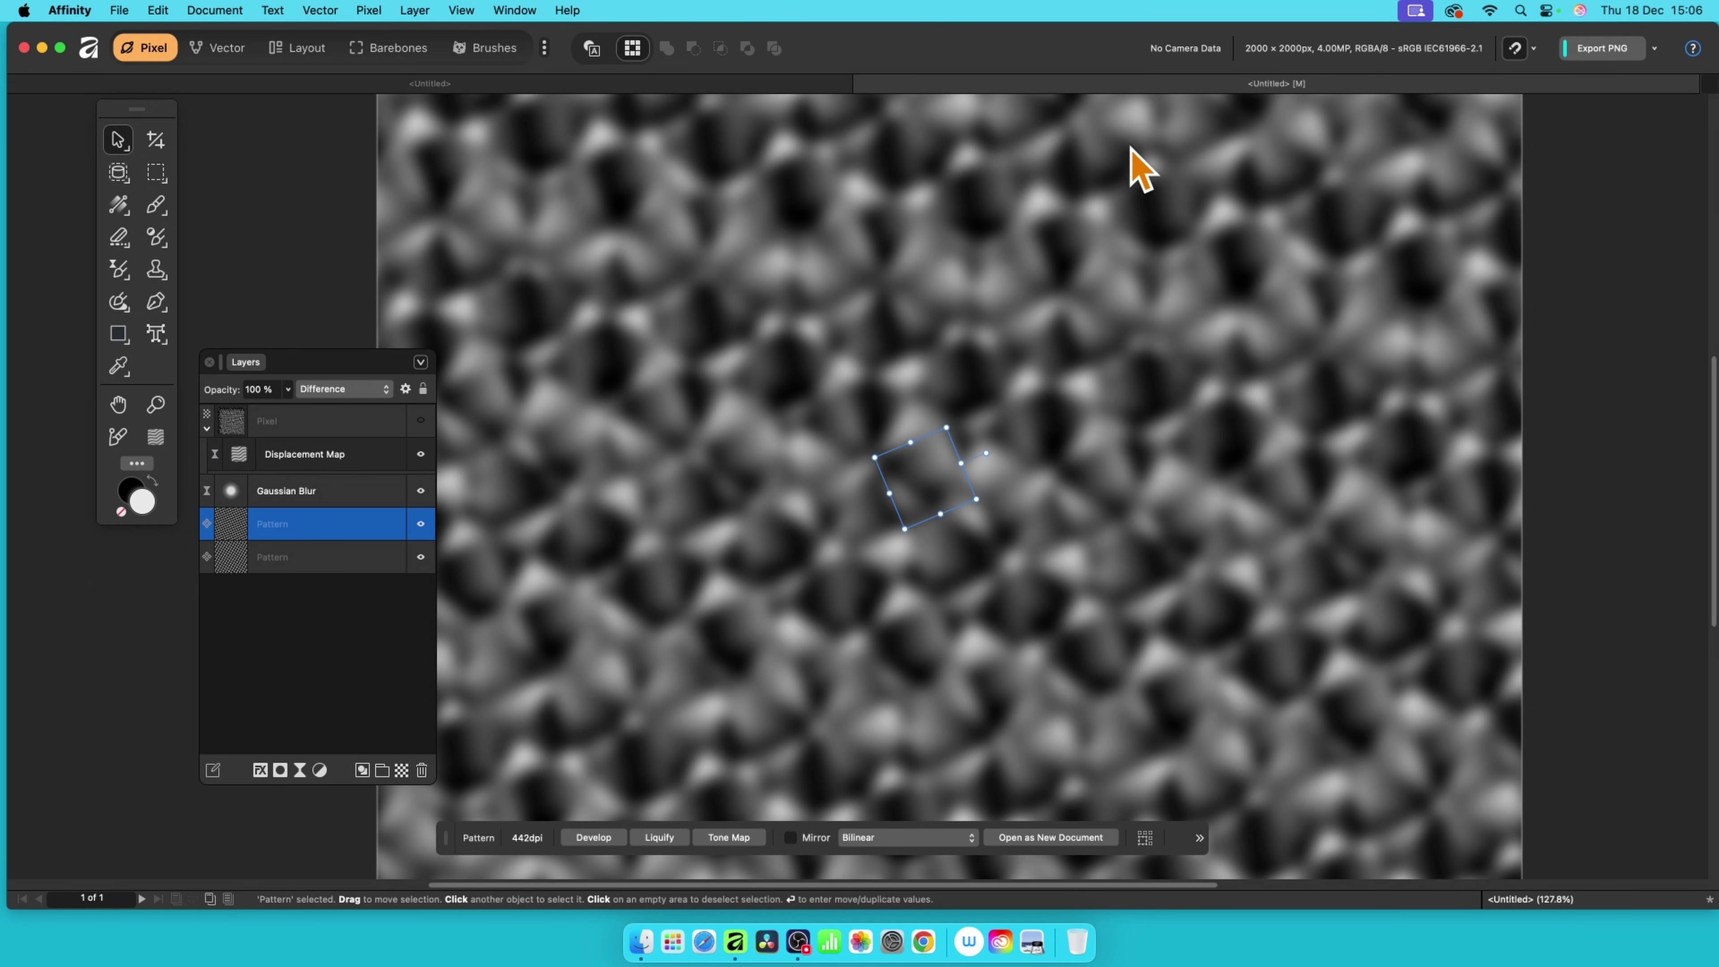
left_click(421, 420)
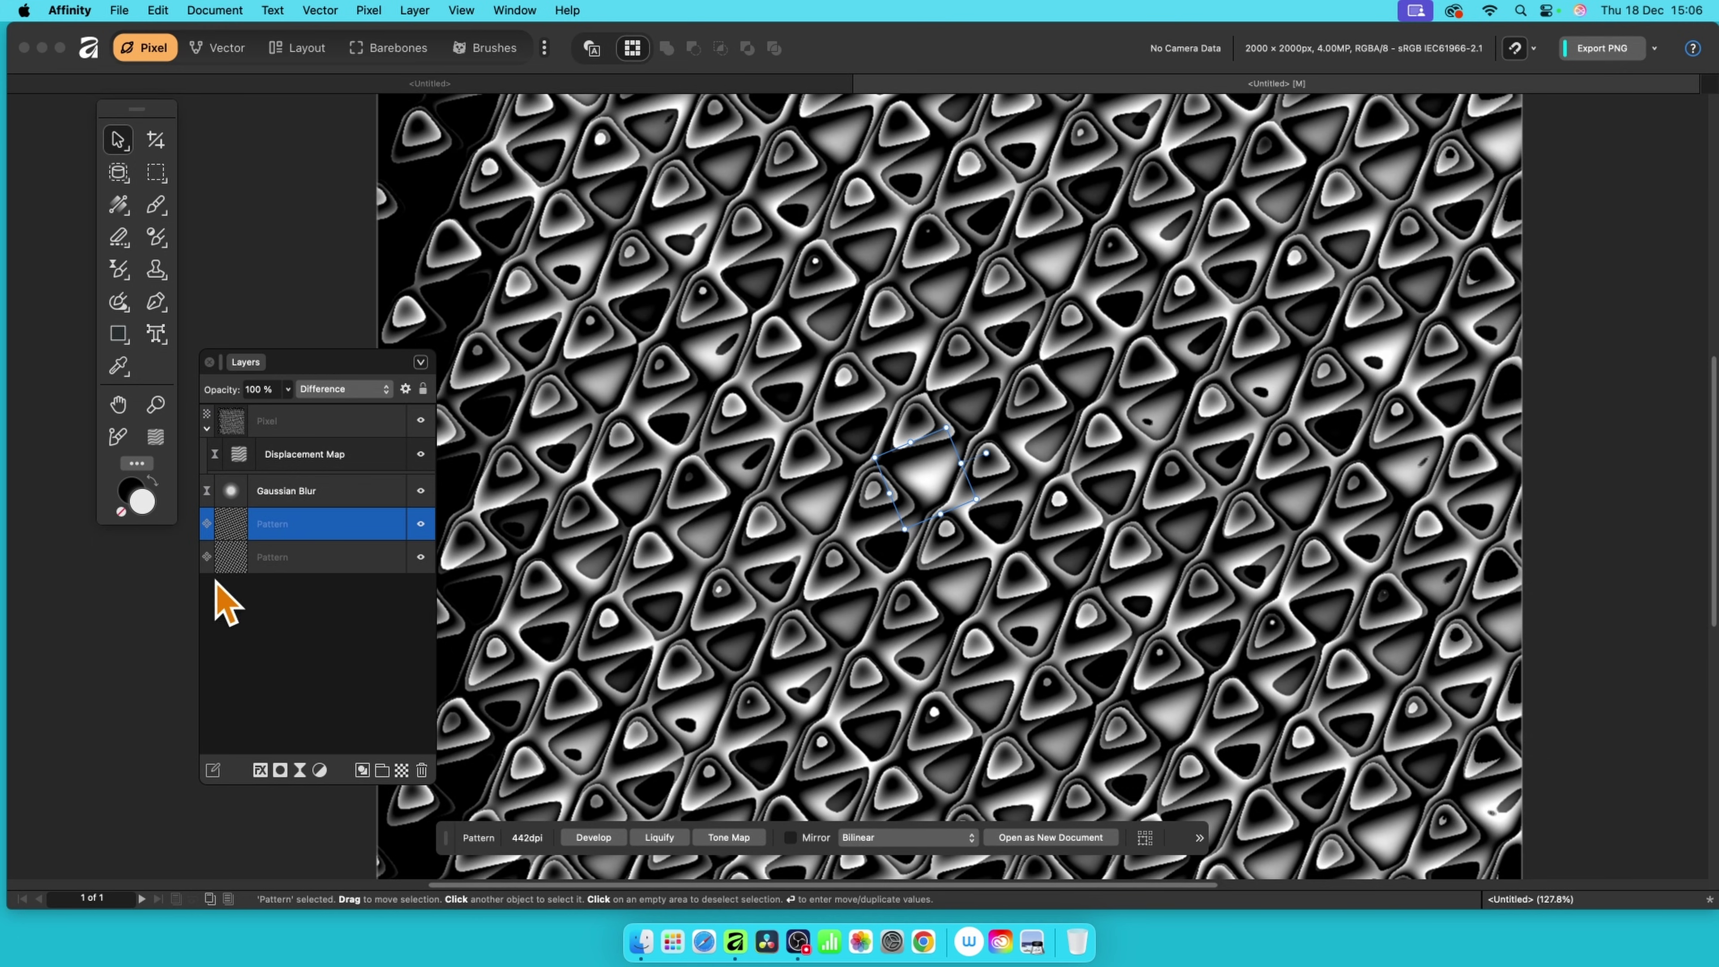
- Load the Live Displace map from the layers beneath and raise its strength to 473.6 px
double_click(236, 454)
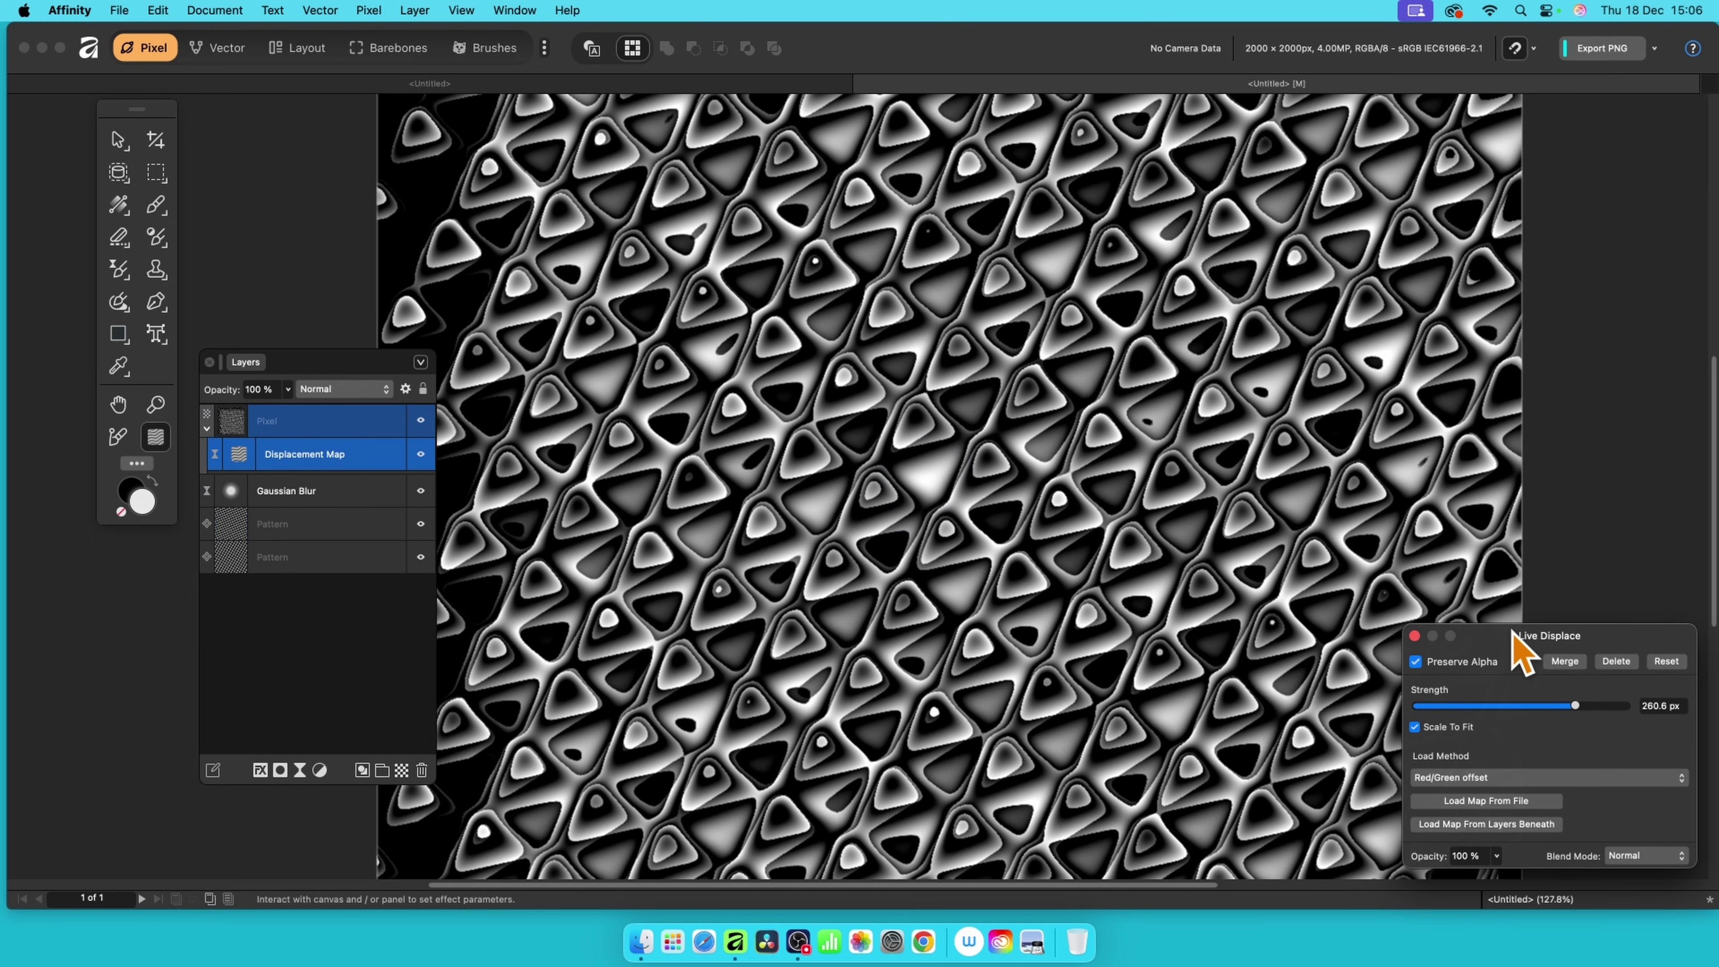
left_click_drag(1522, 637, 926, 289)
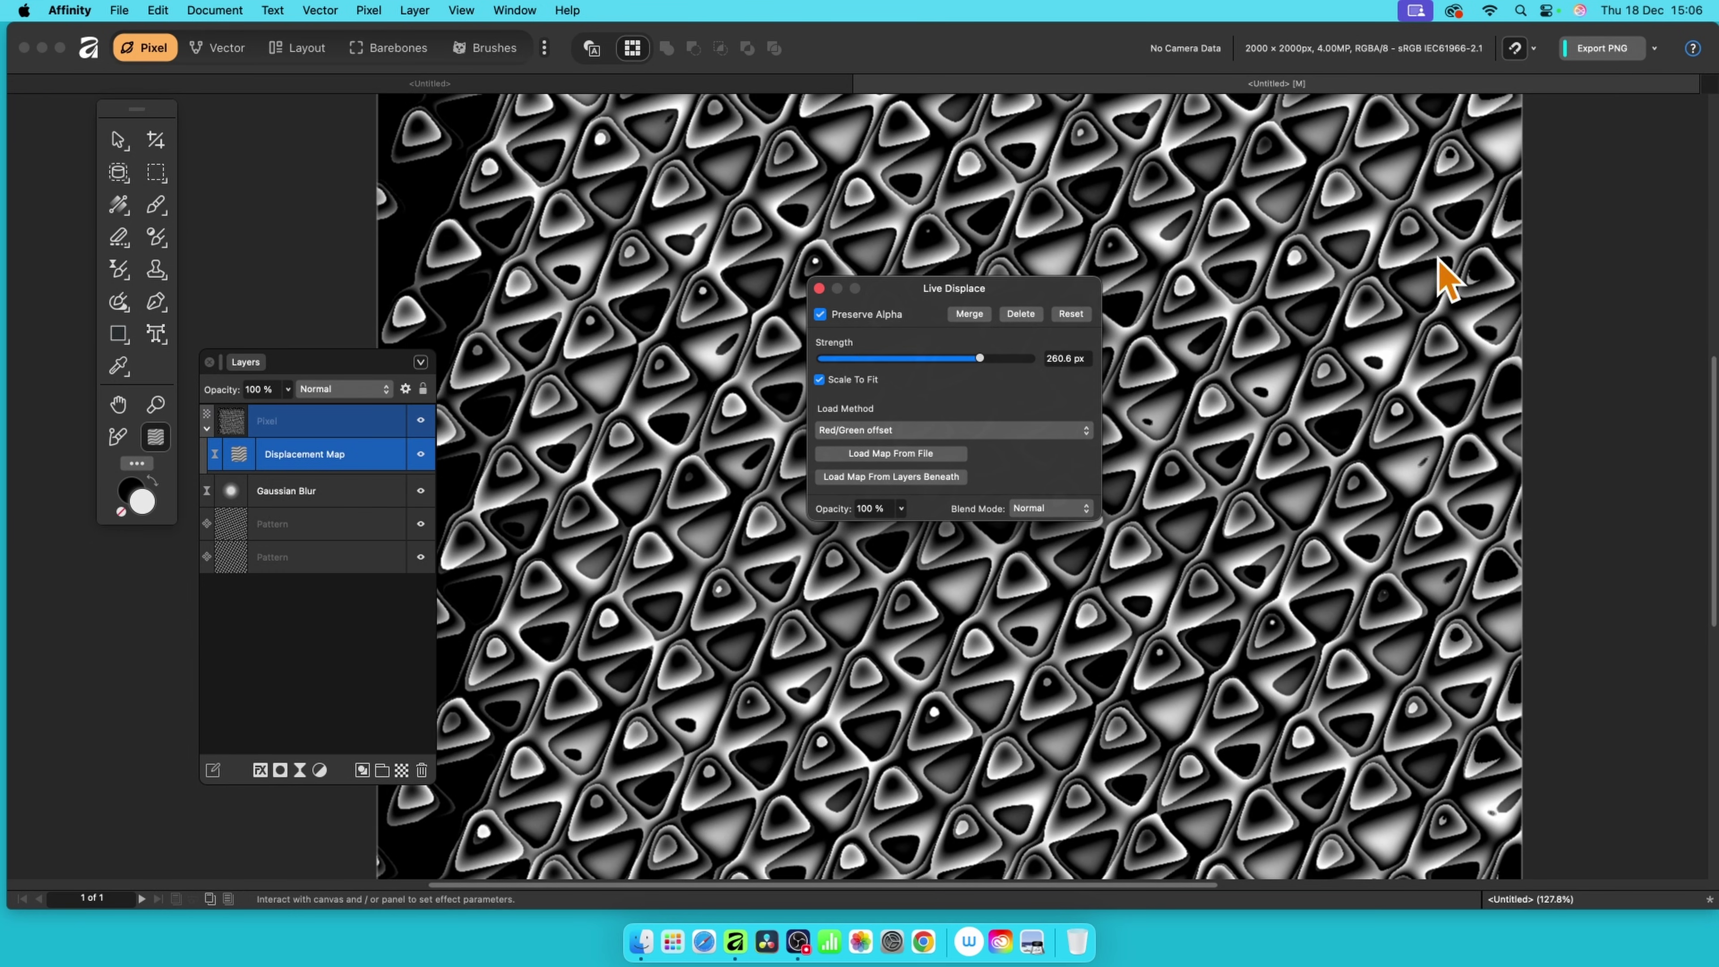
mouse_move(979, 366)
left_mouse_down()
mouse_move(998, 353)
mouse_move(883, 354)
mouse_move(999, 358)
left_mouse_up()
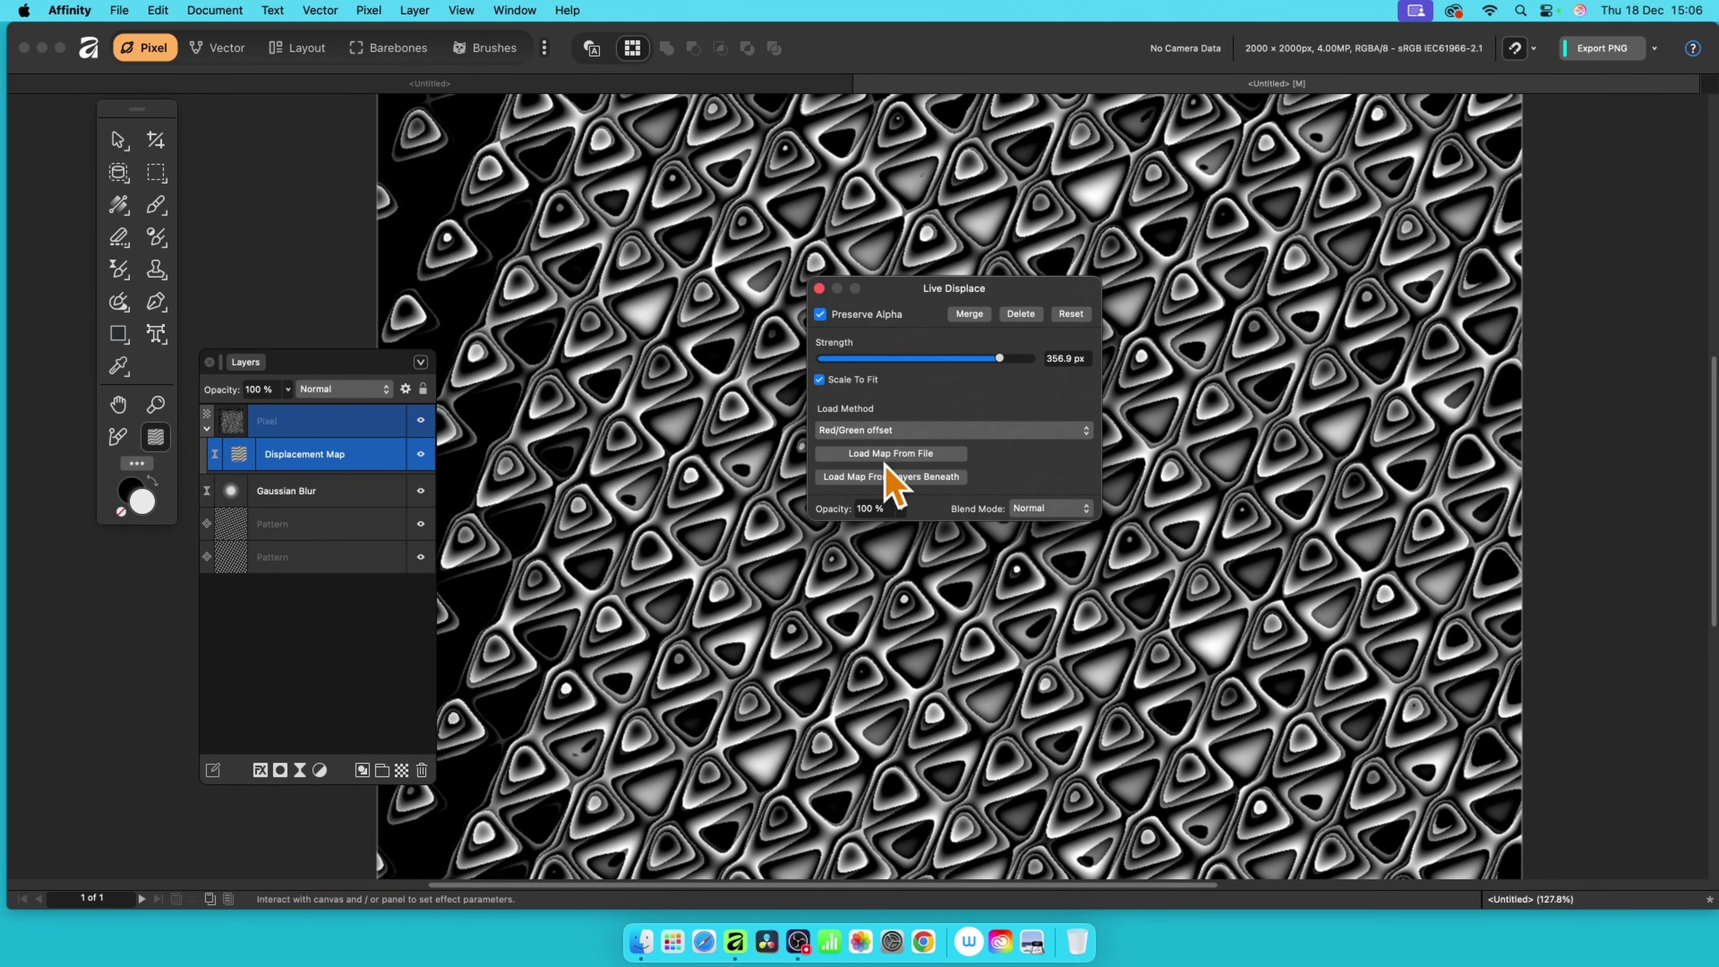
left_click(907, 476)
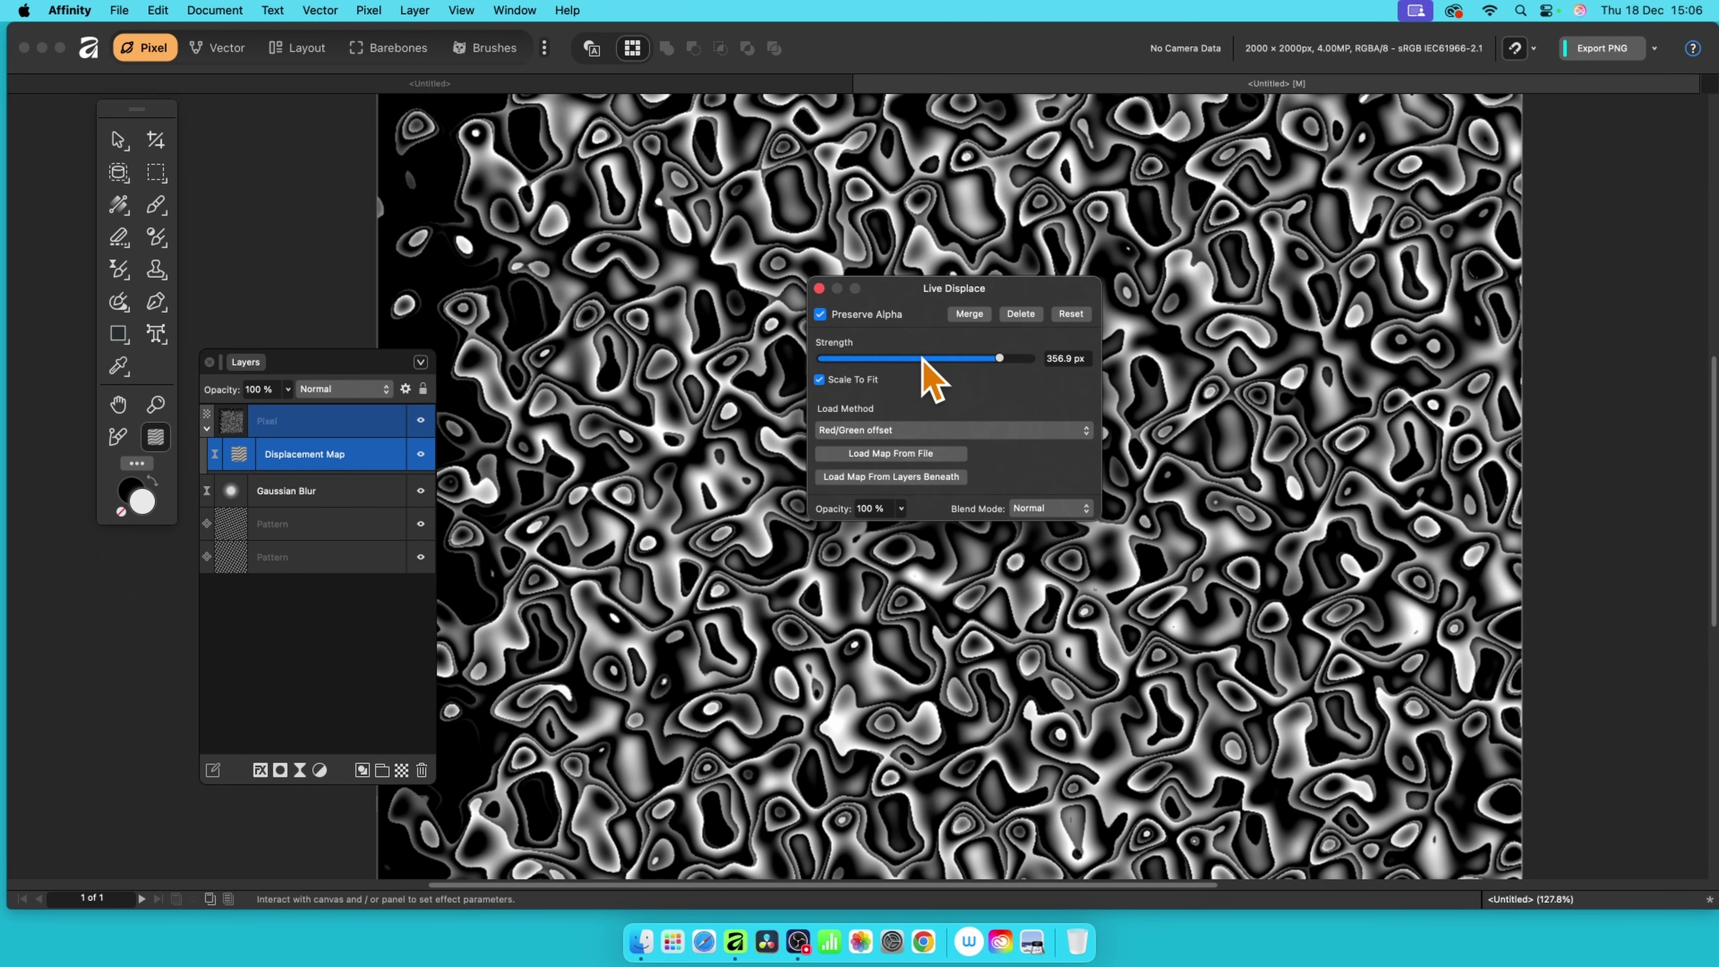
mouse_move(1001, 362)
left_mouse_down()
mouse_move(928, 359)
mouse_move(1024, 359)
left_mouse_up()
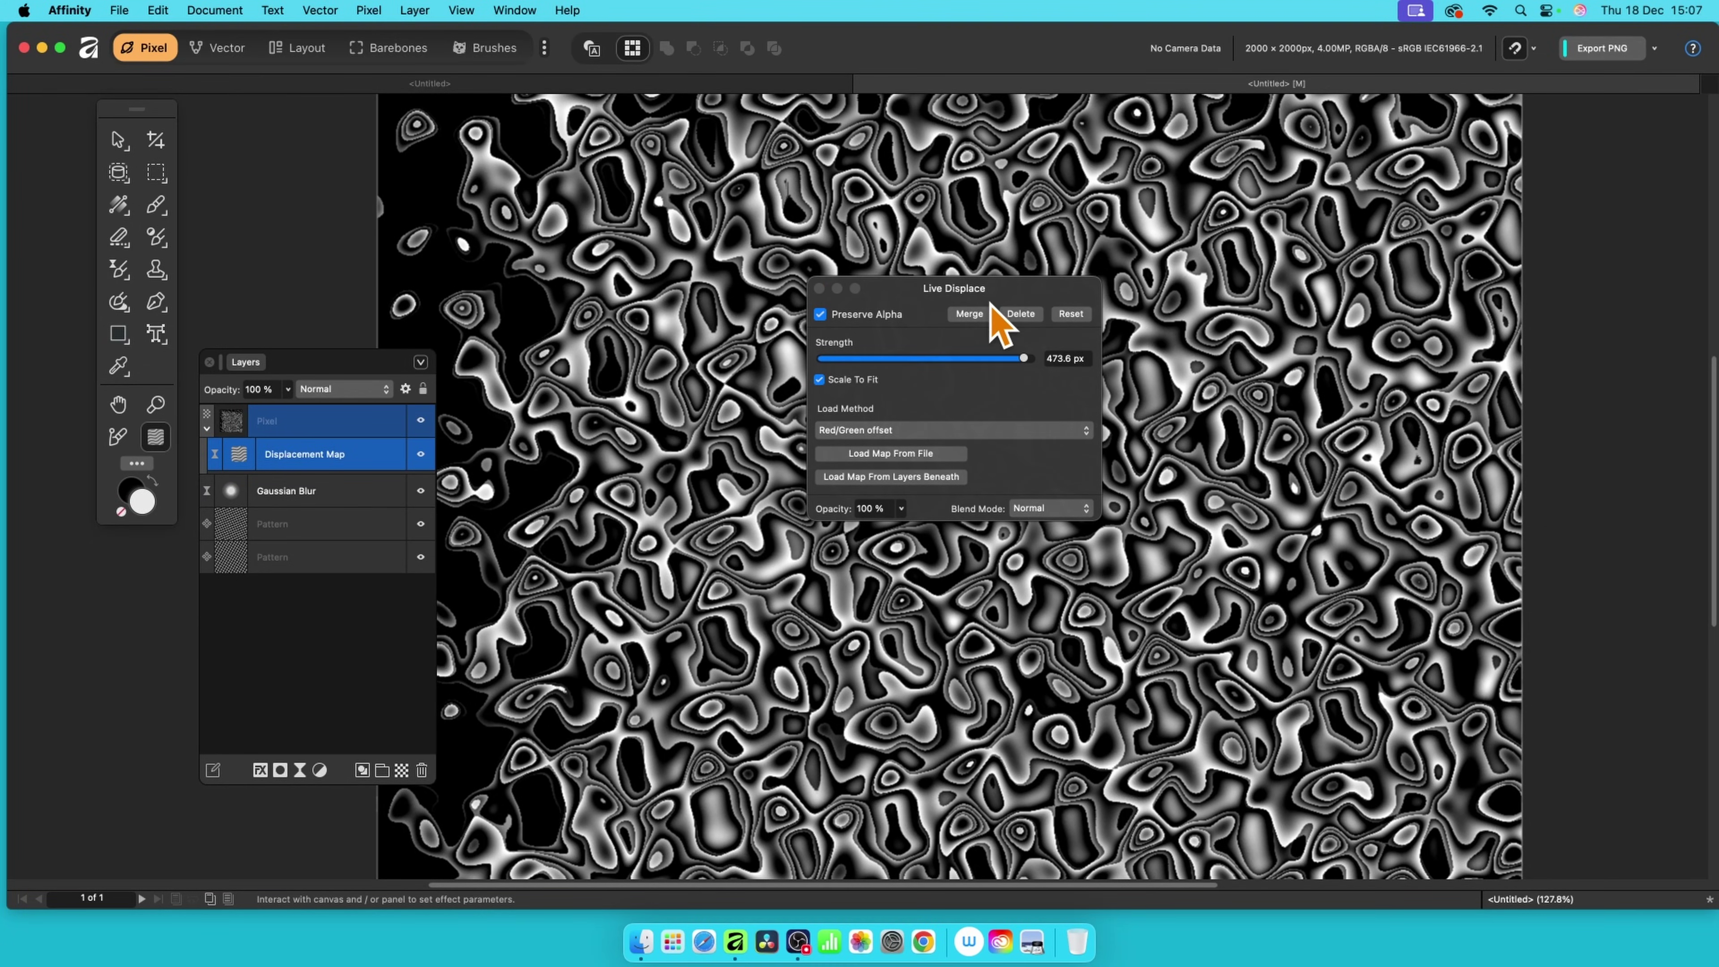
left_click_drag(992, 296, 1230, 241)
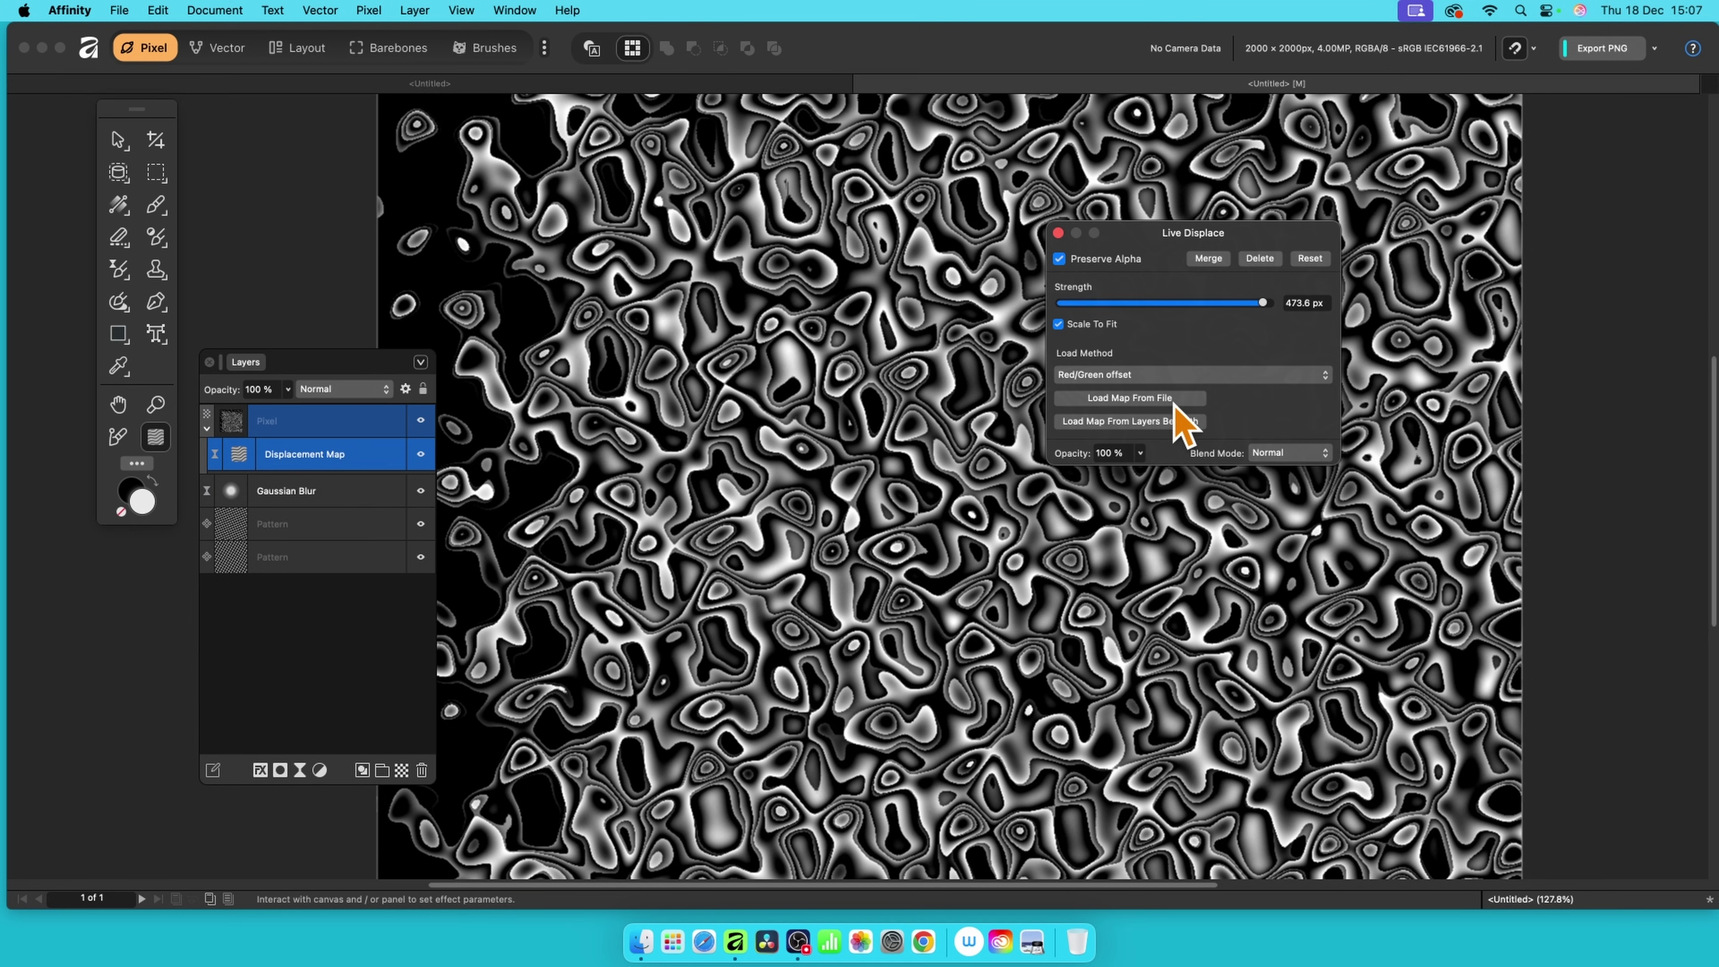
left_click(1058, 233)
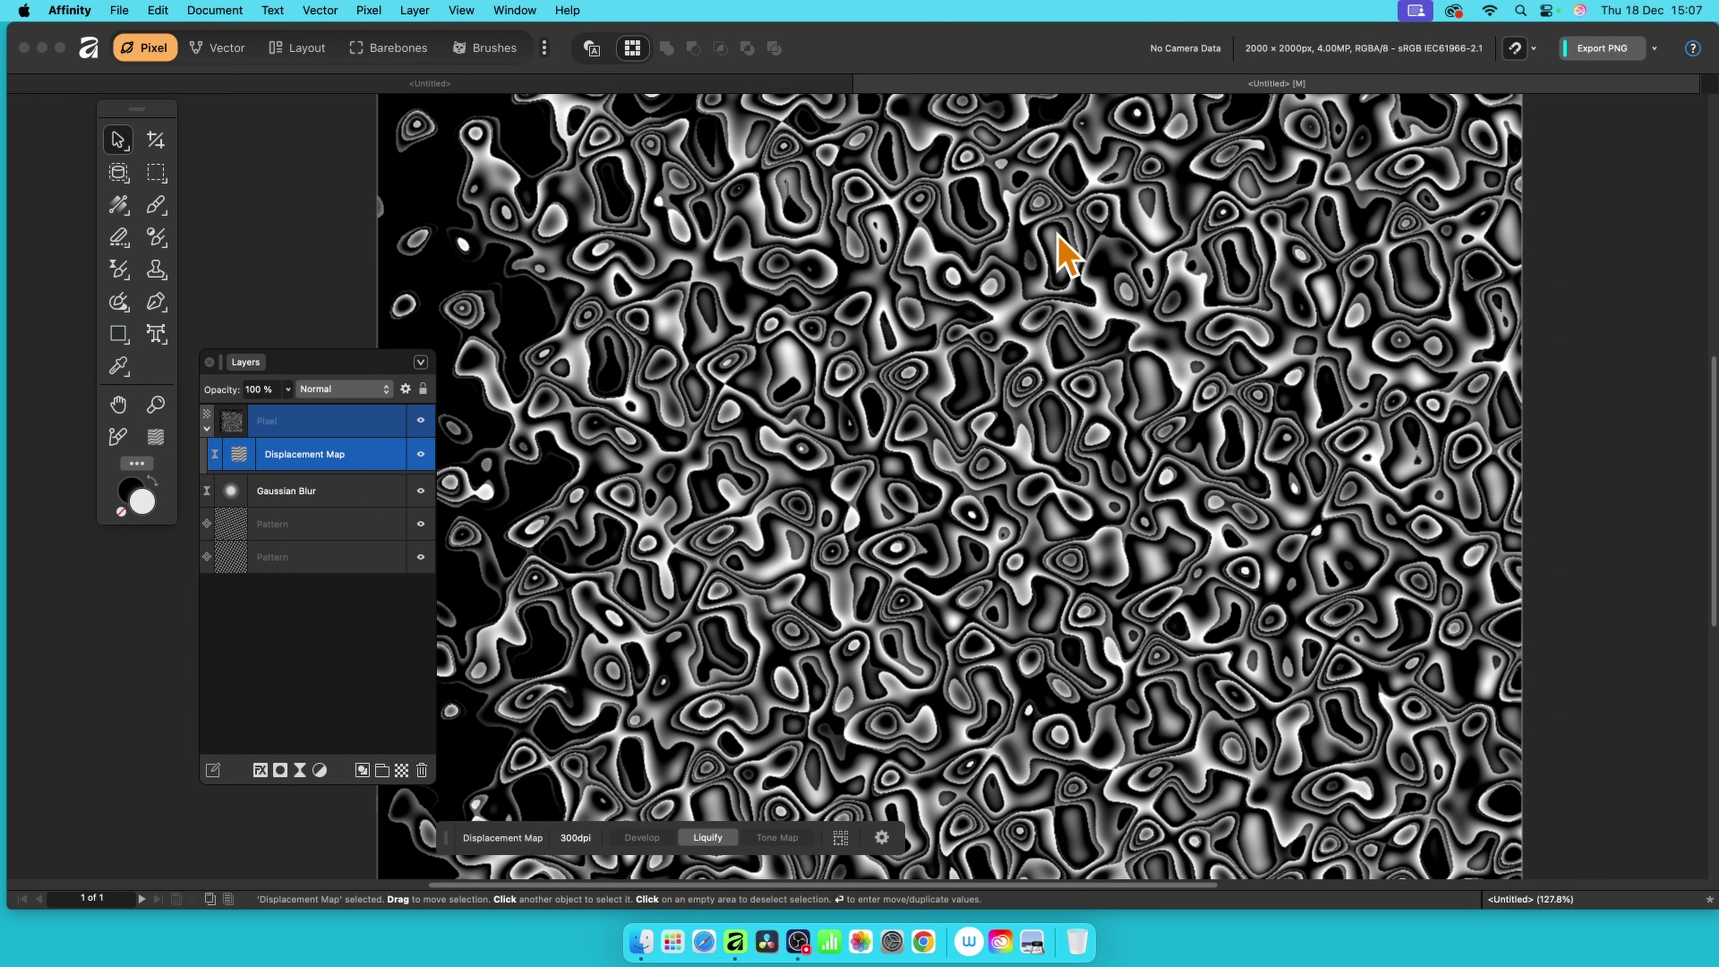
- Select the Pixel layer and toggle the Displacement Map effect until it ends up hidden
left_click(292, 421)
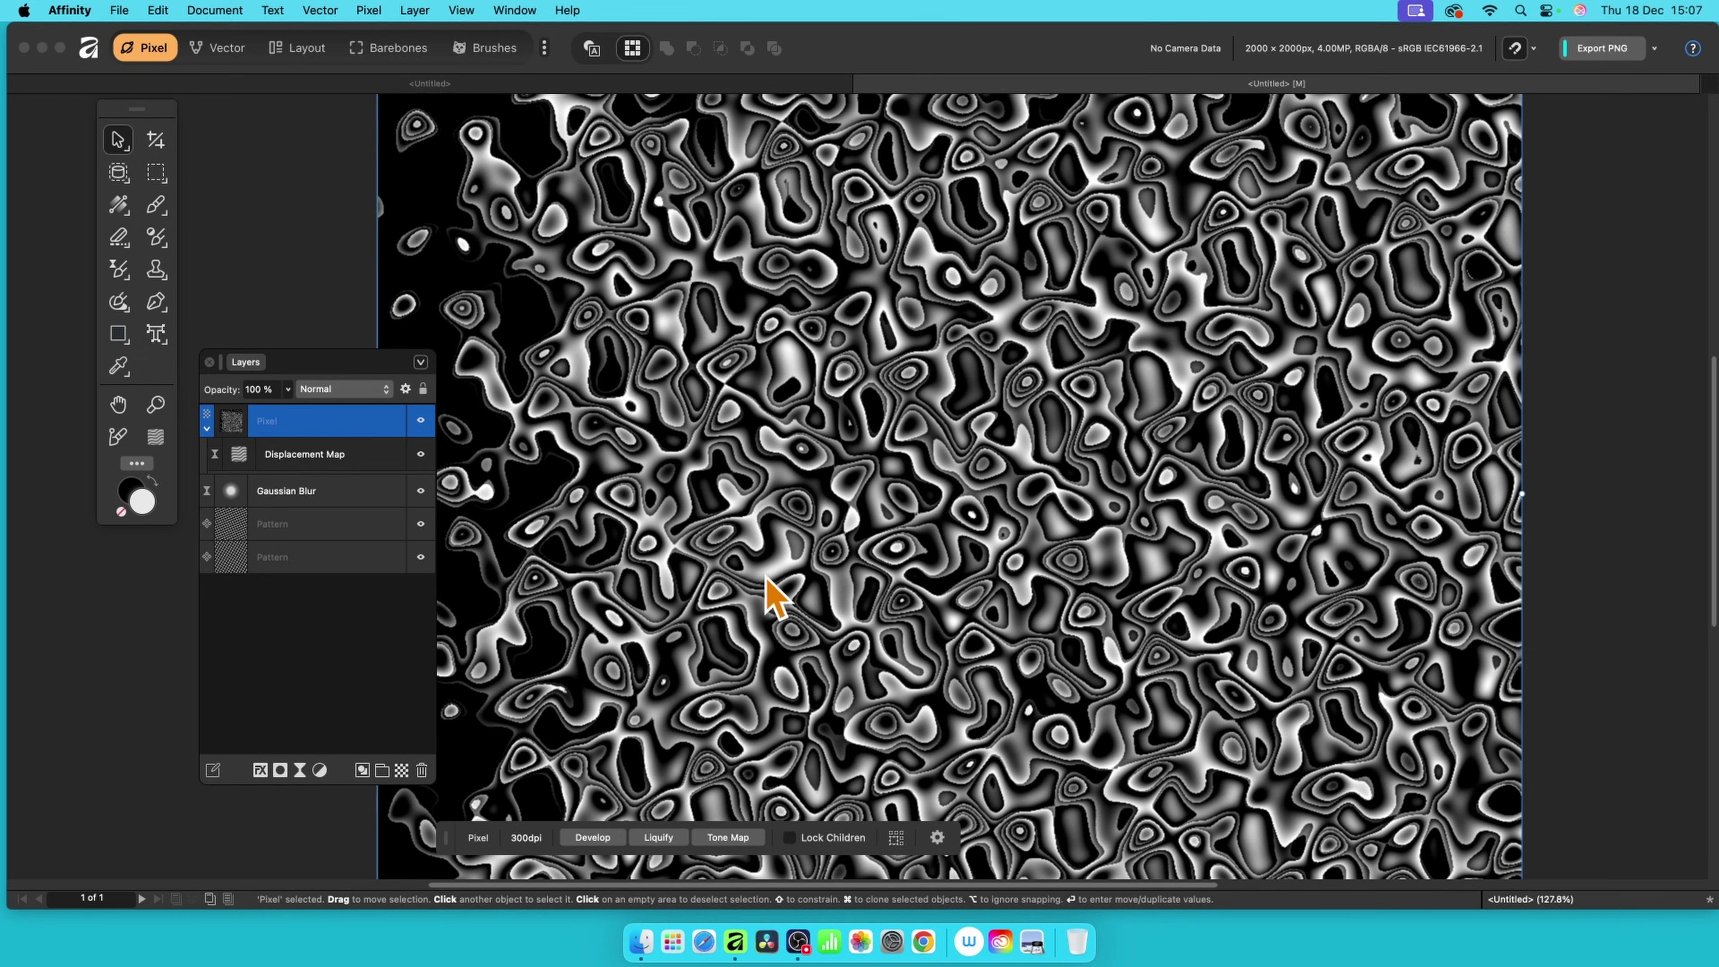
left_click(420, 453)
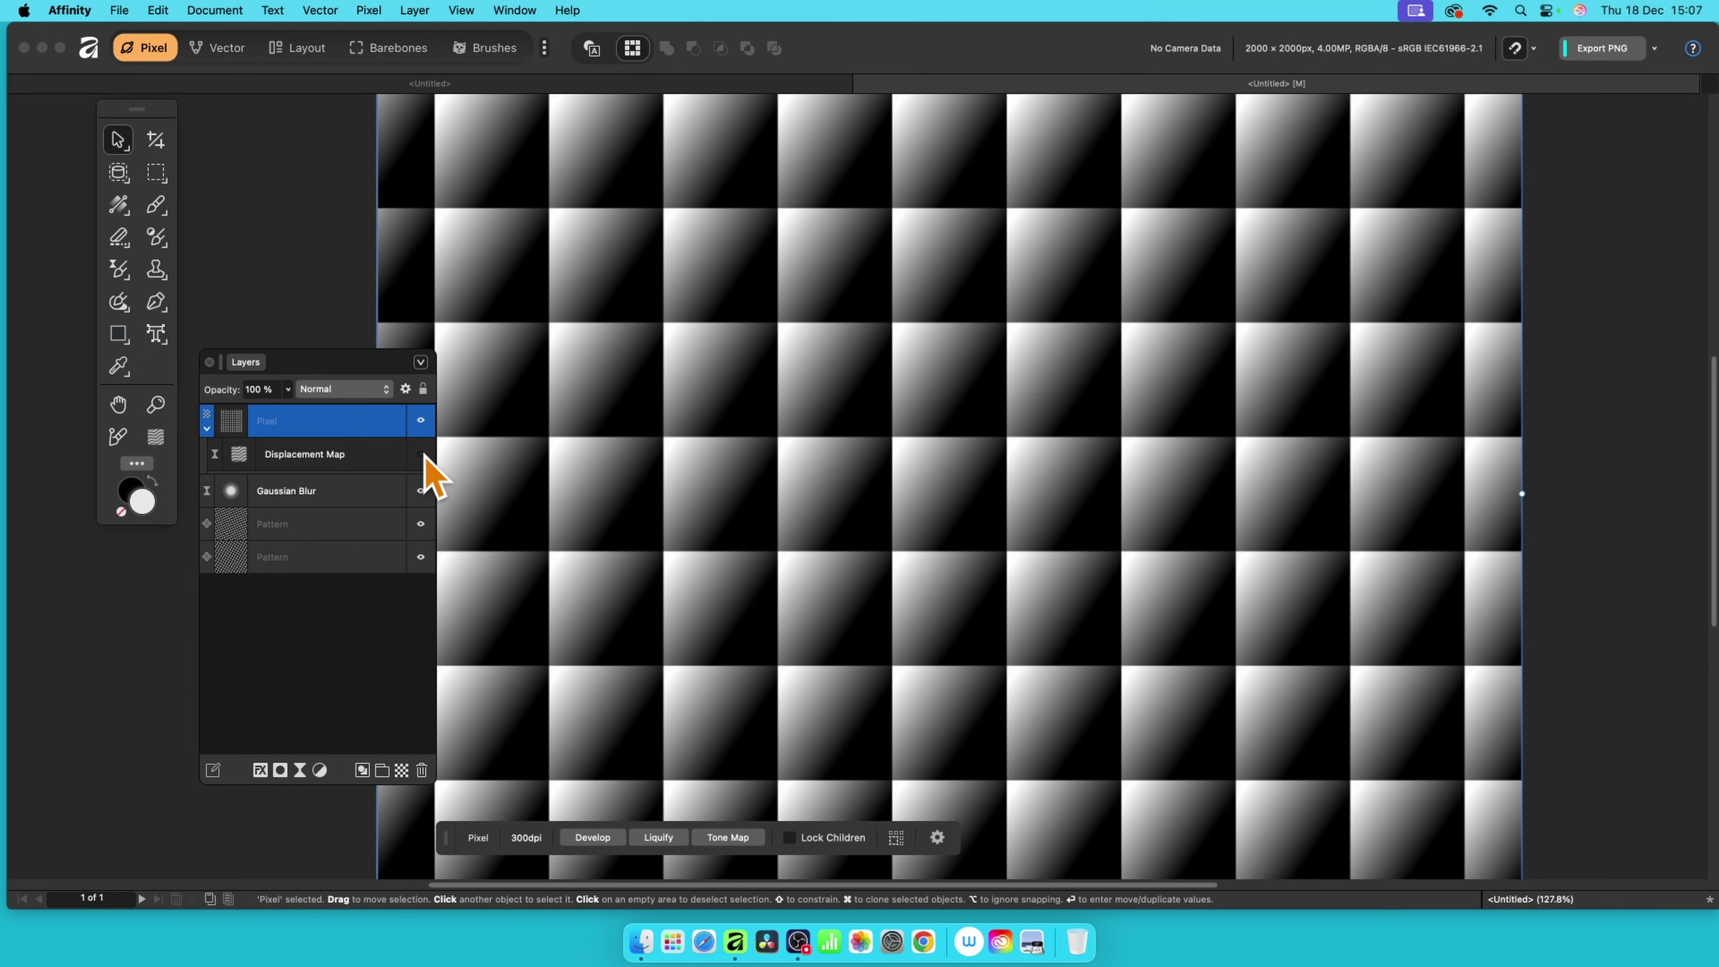
left_click(420, 453)
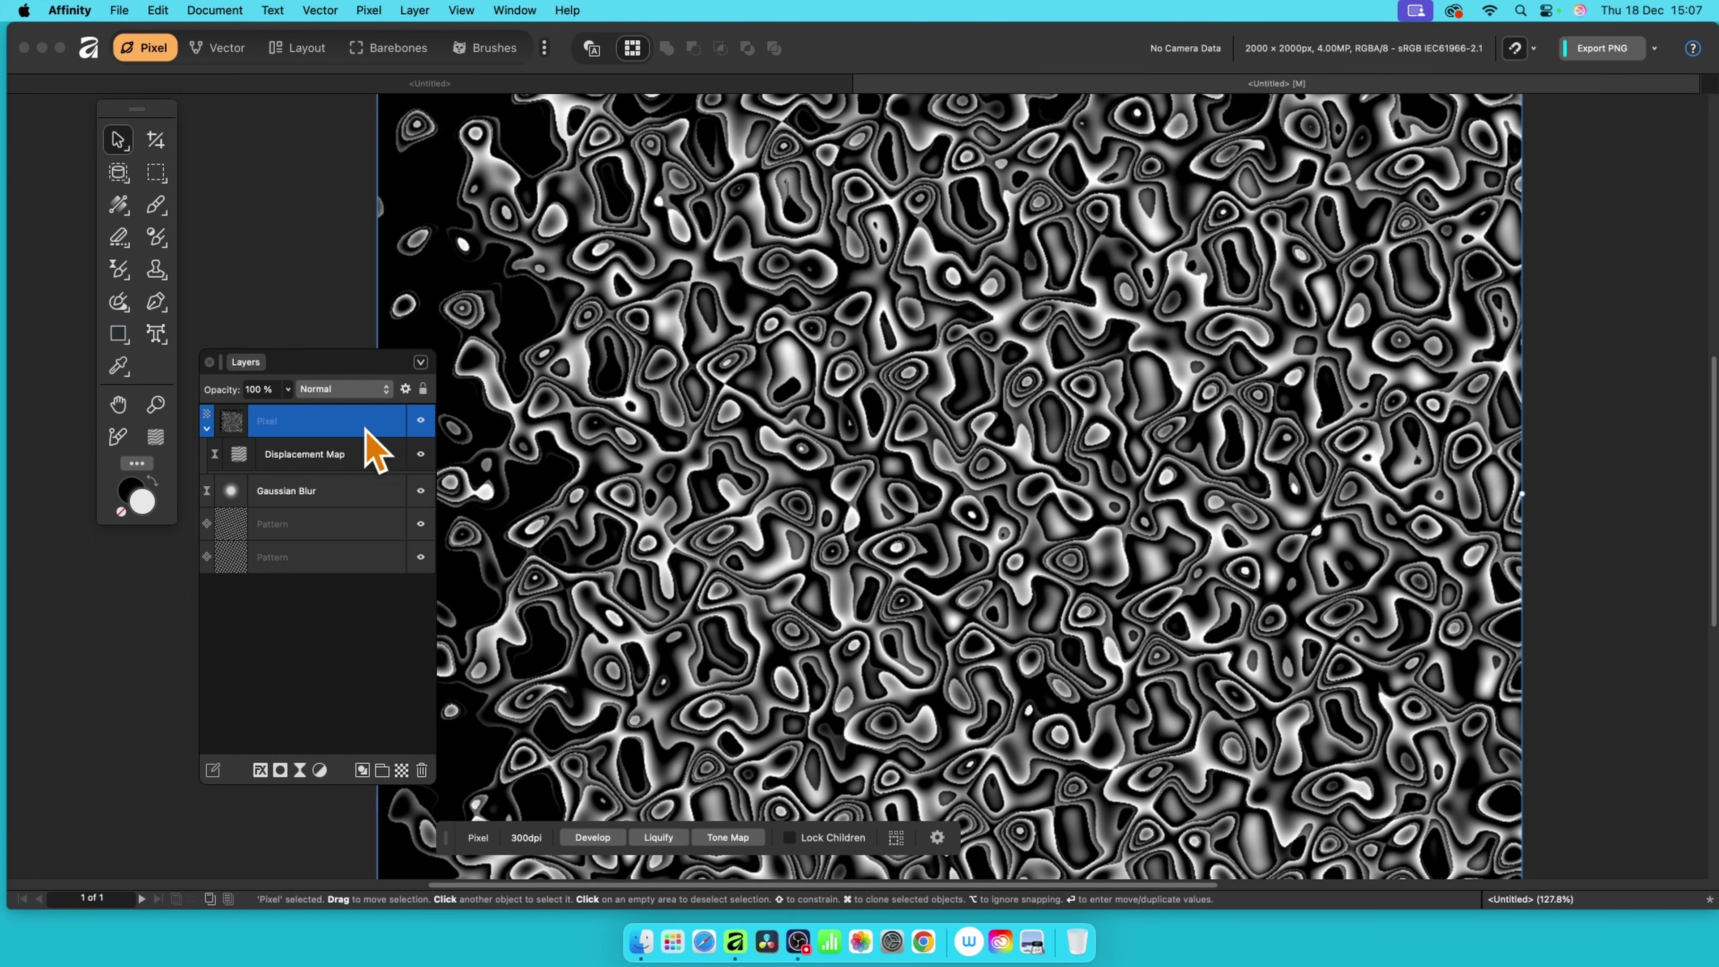
left_click(421, 453)
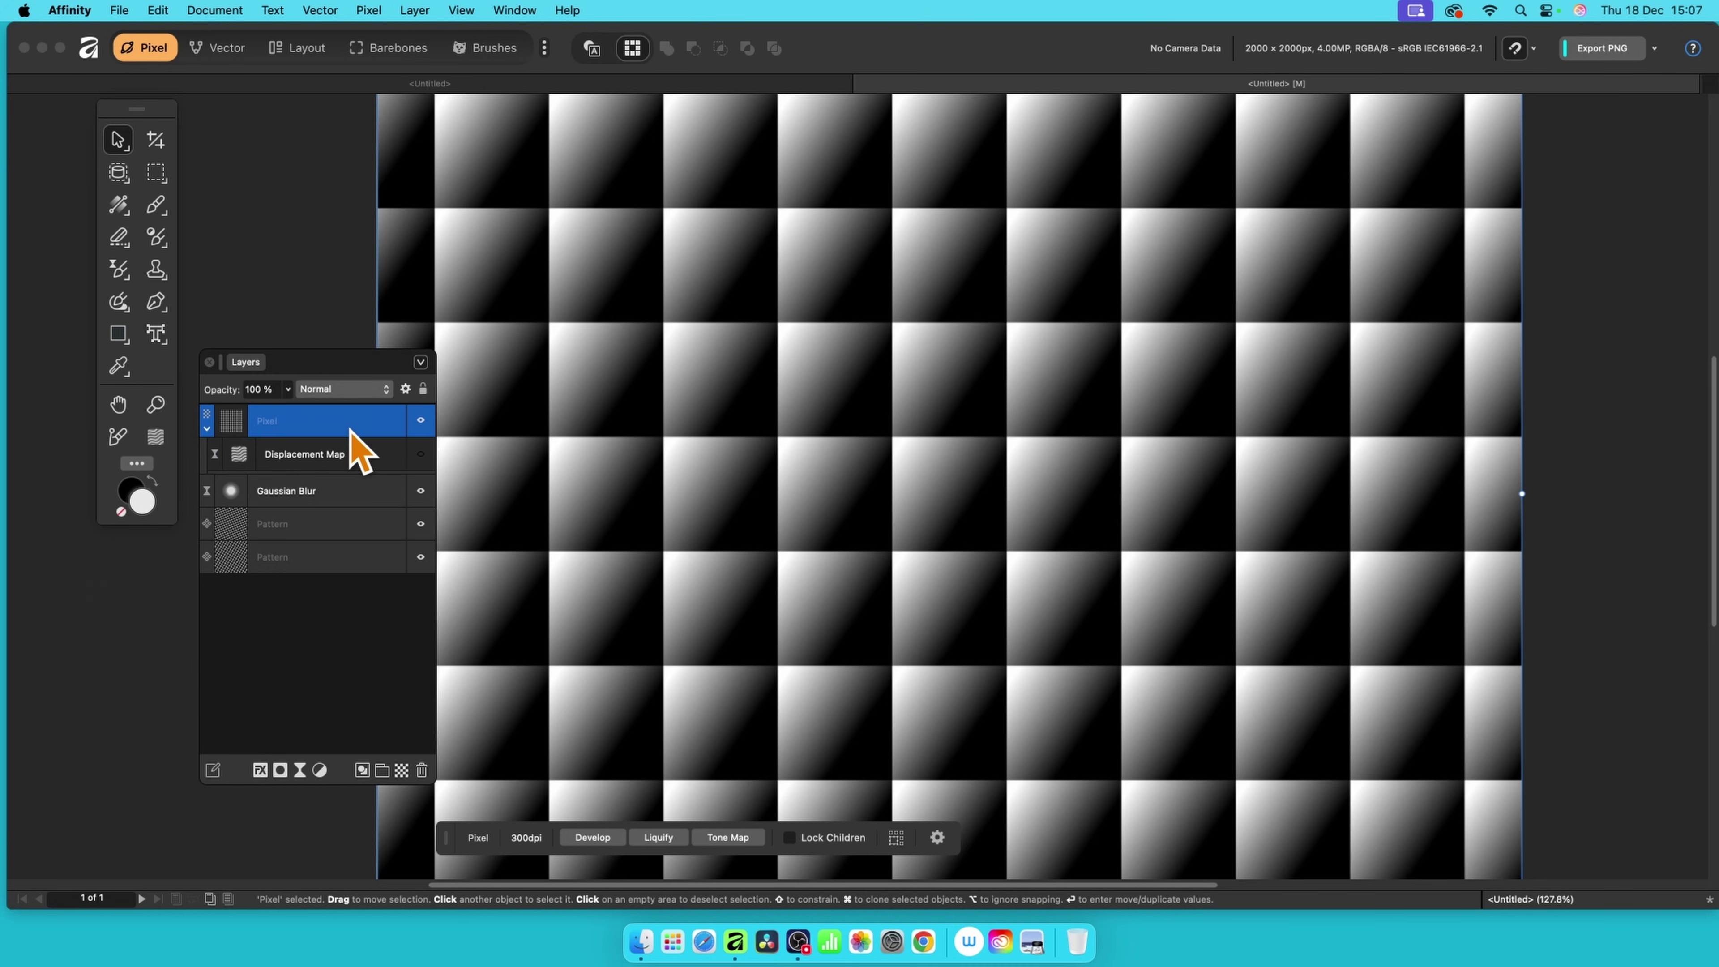
- Open the Glitch filter on the Pixel layer and try RGB aberration fringes
left_click(369, 11)
mouse_move(365, 40)
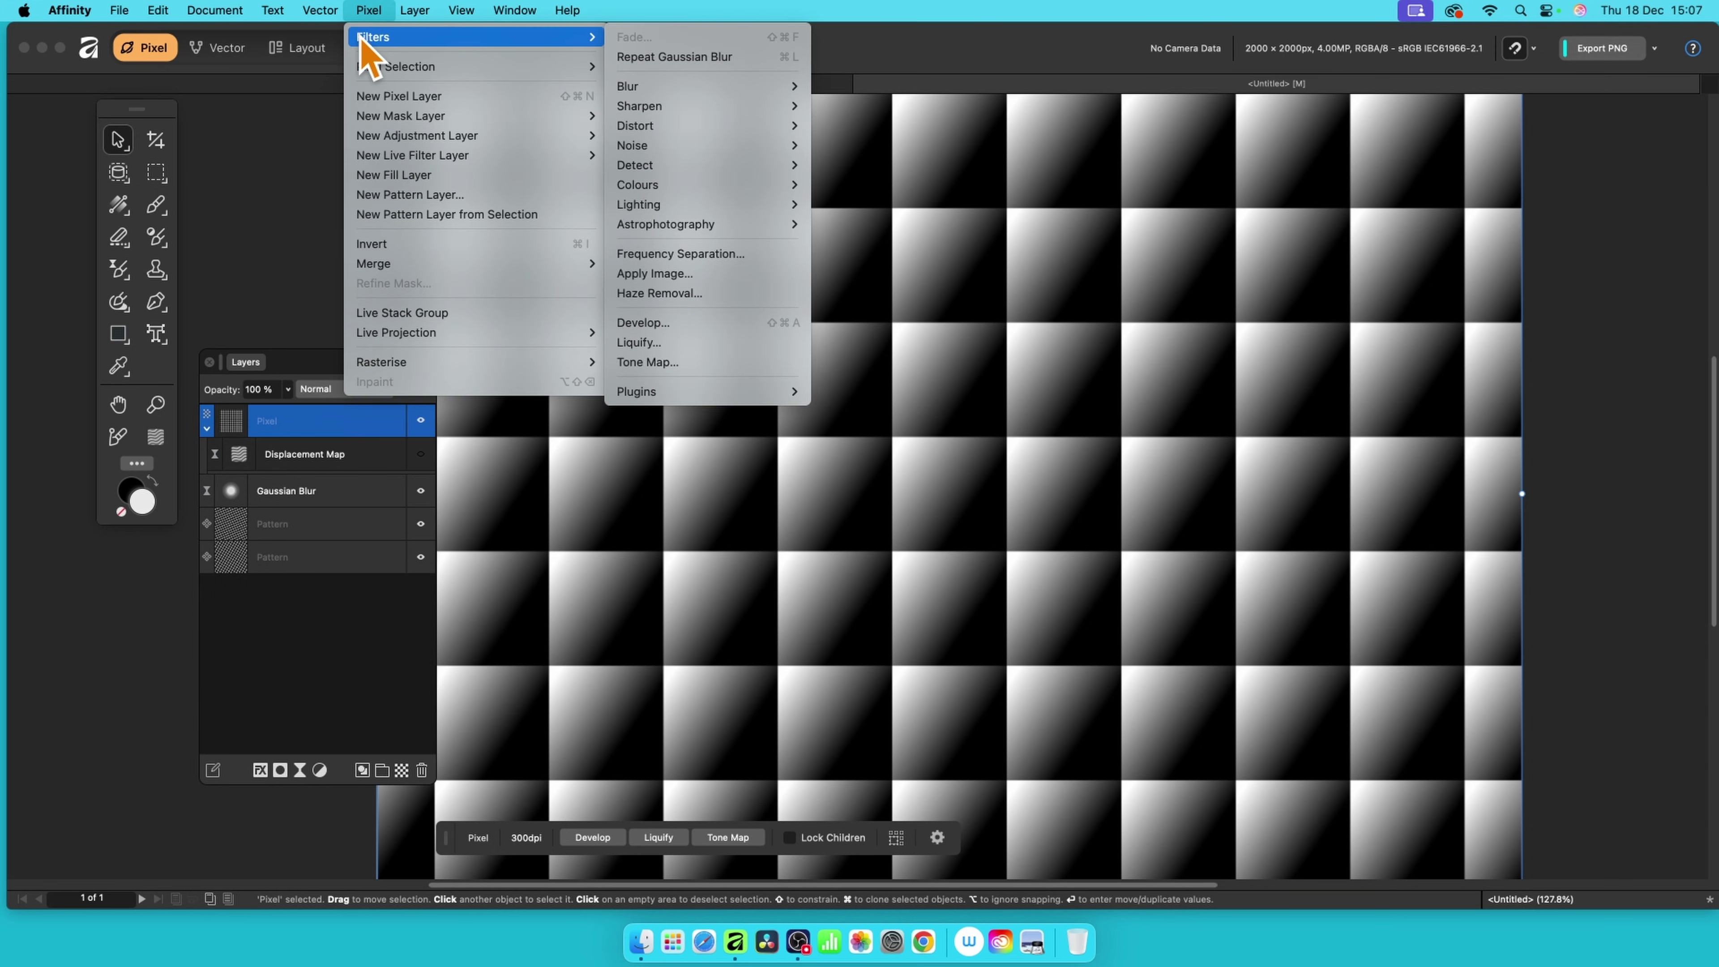
mouse_move(682, 127)
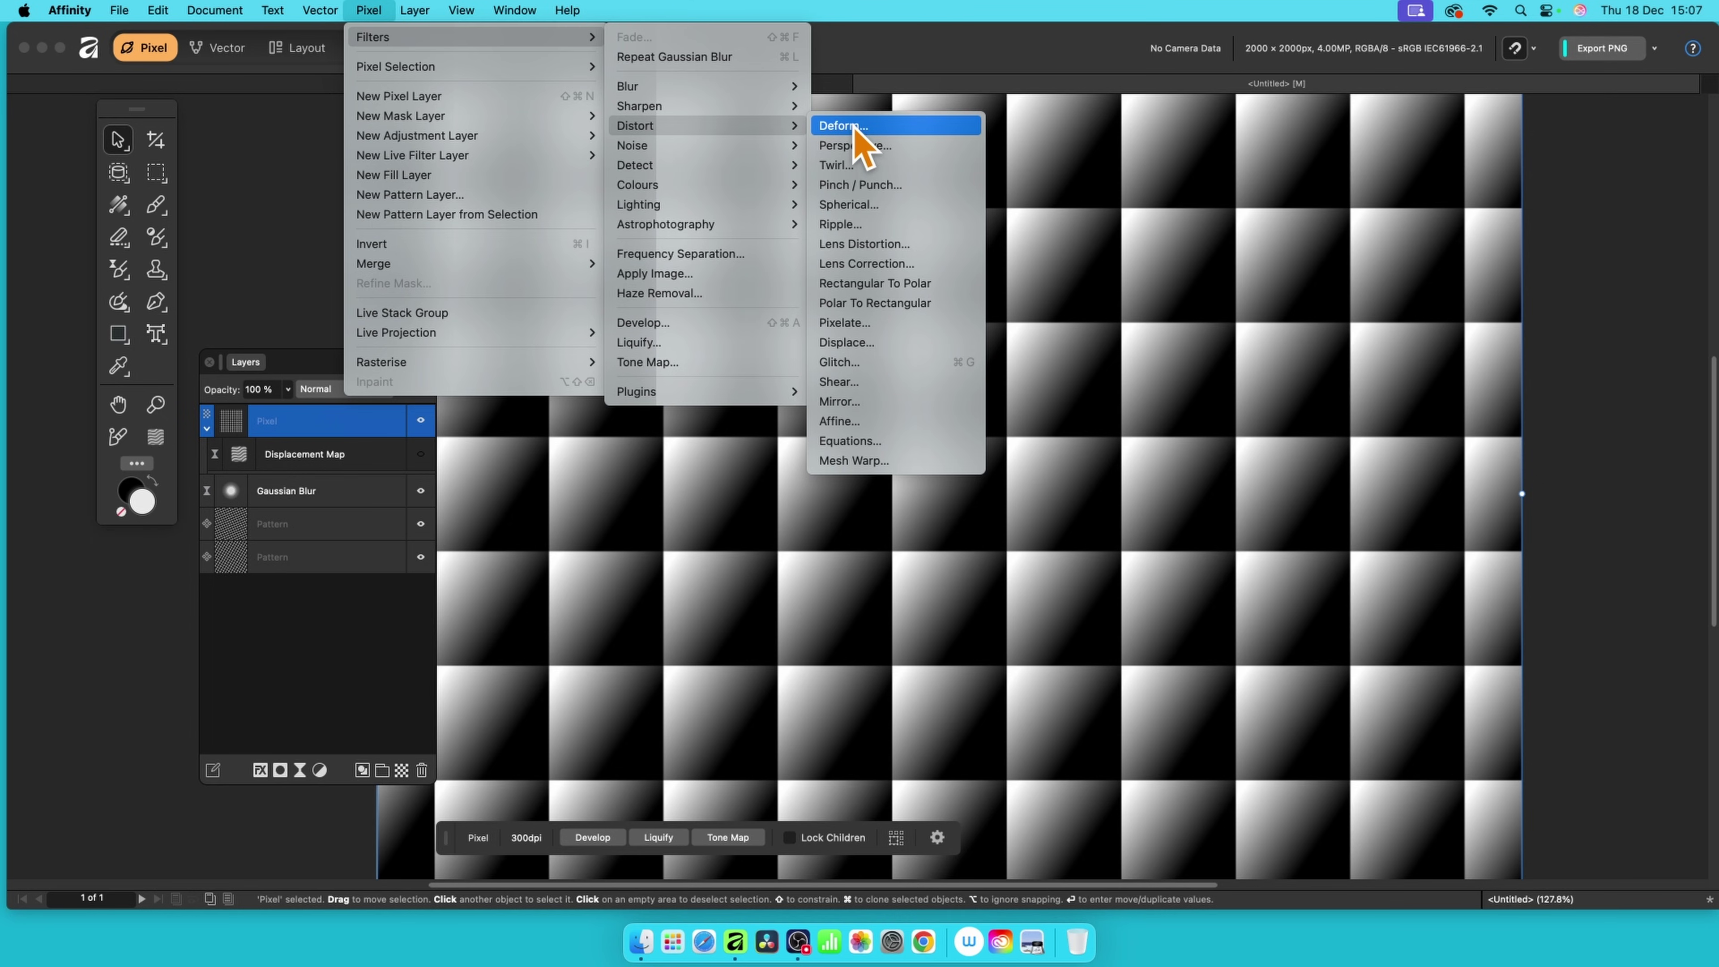
left_click(857, 366)
left_click_drag(1519, 594, 840, 178)
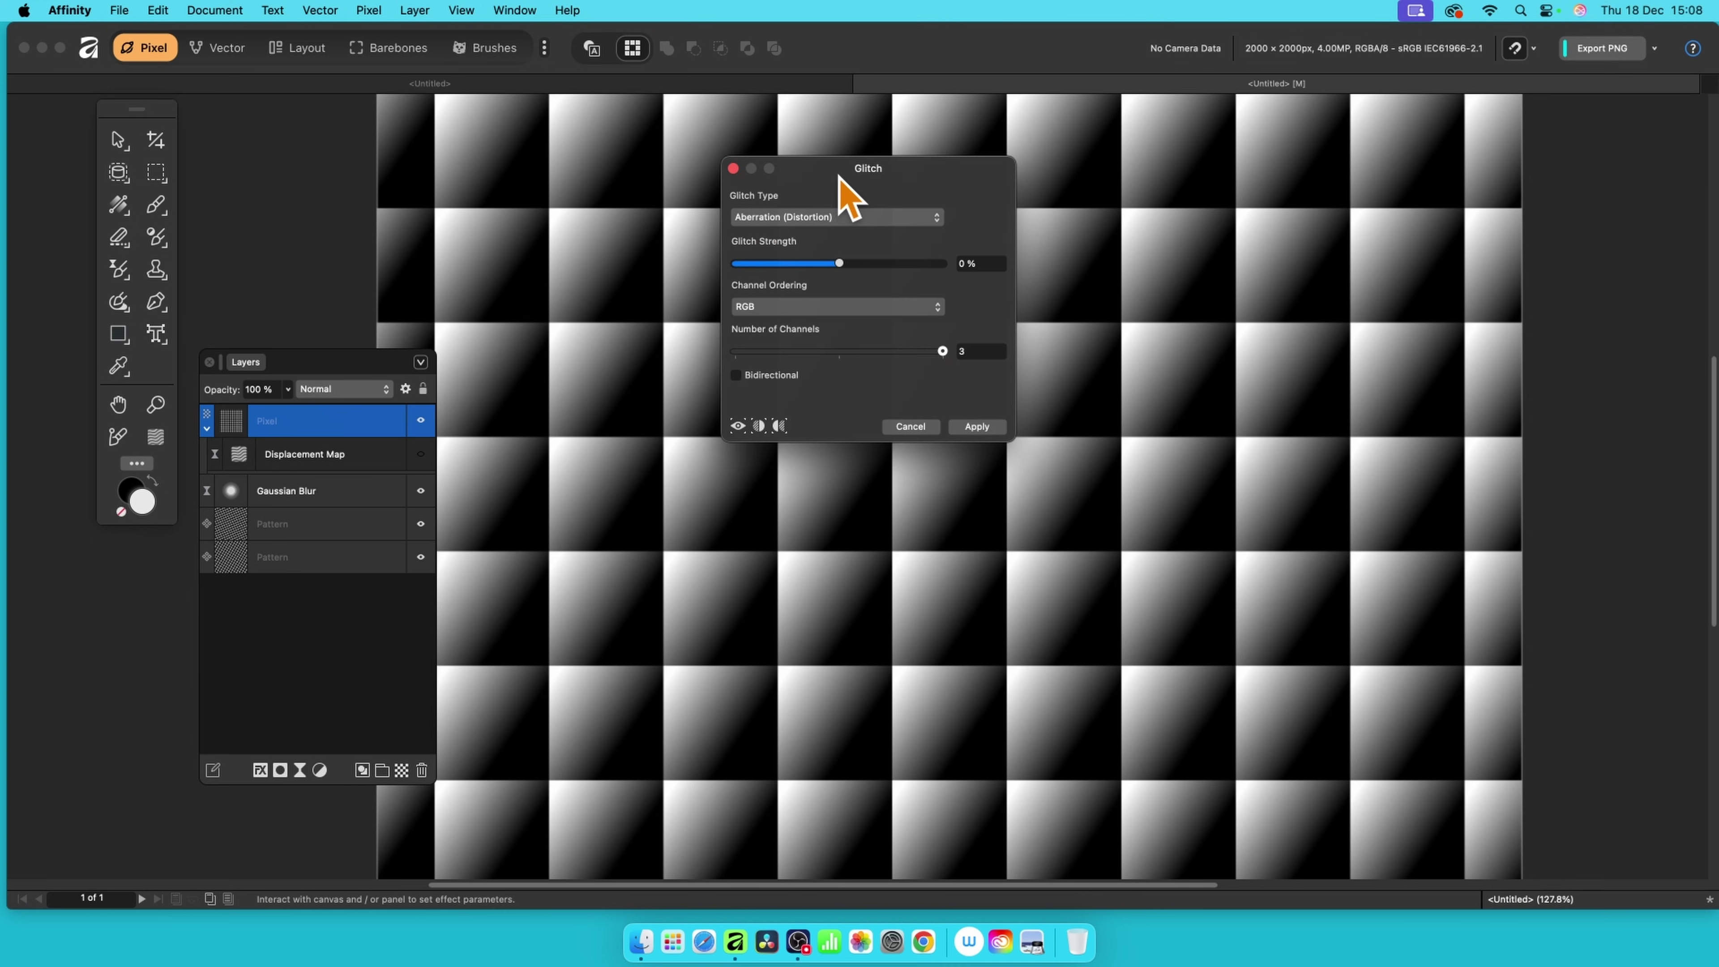
left_click_drag(851, 269, 928, 300)
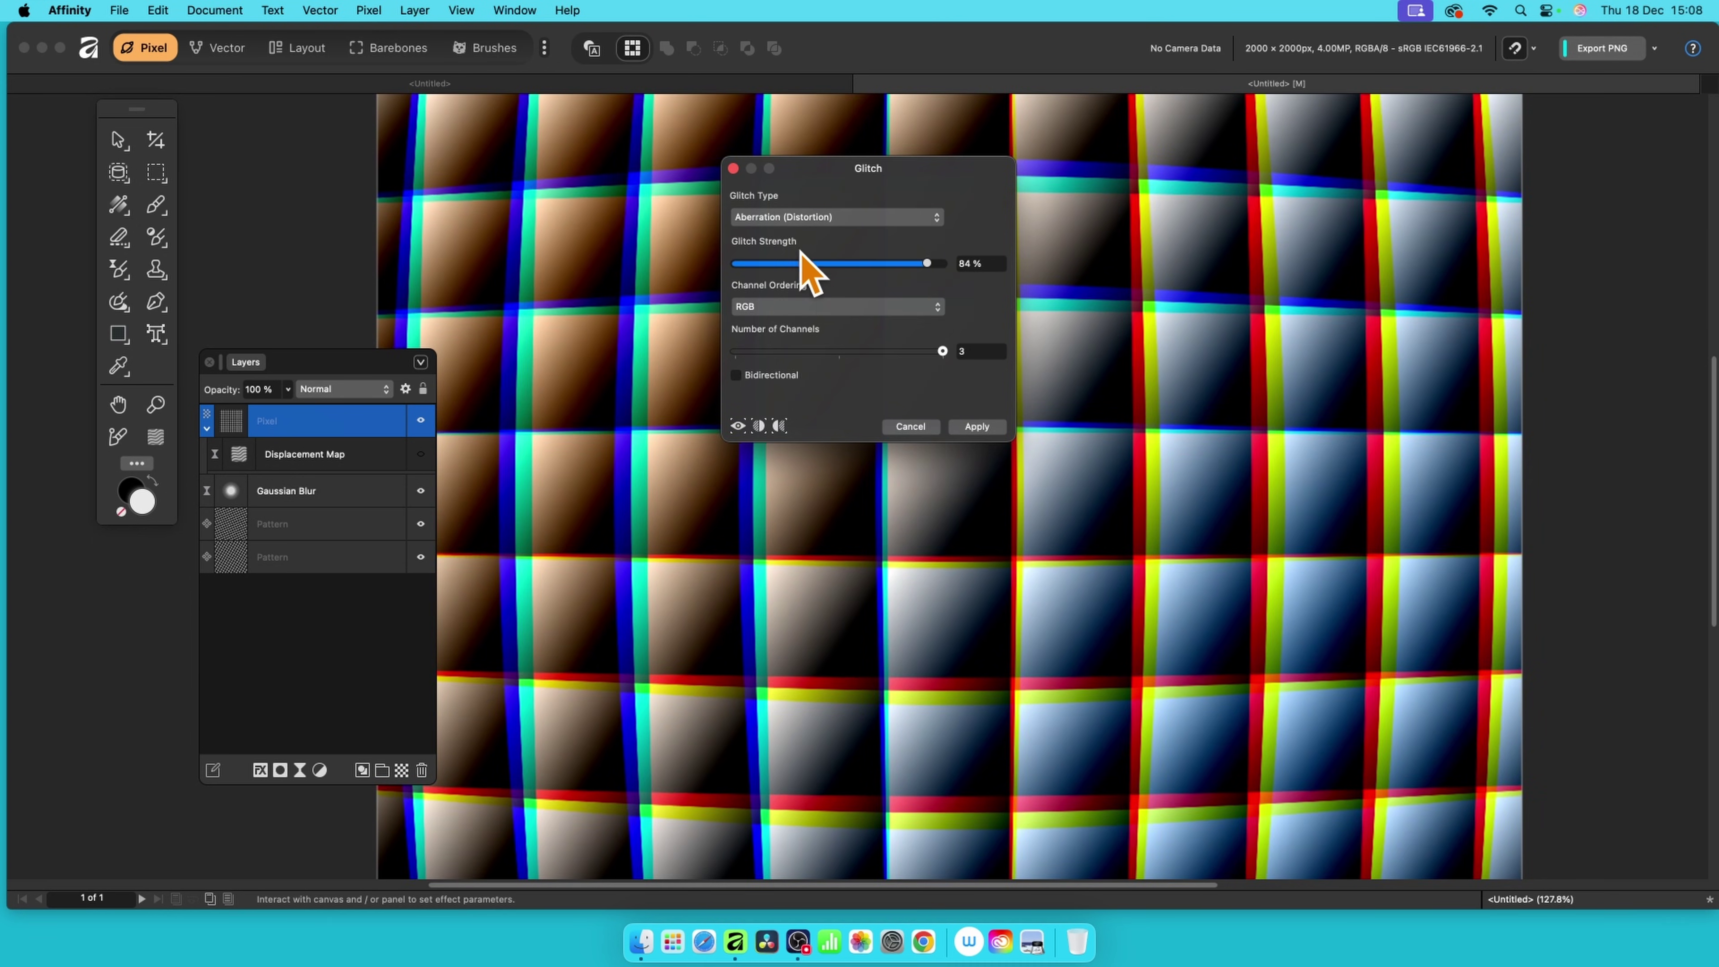
- Switch the glitch to Shred with 47% horizontal, 507 spacing and 69% vertical, then apply it
left_click(796, 222)
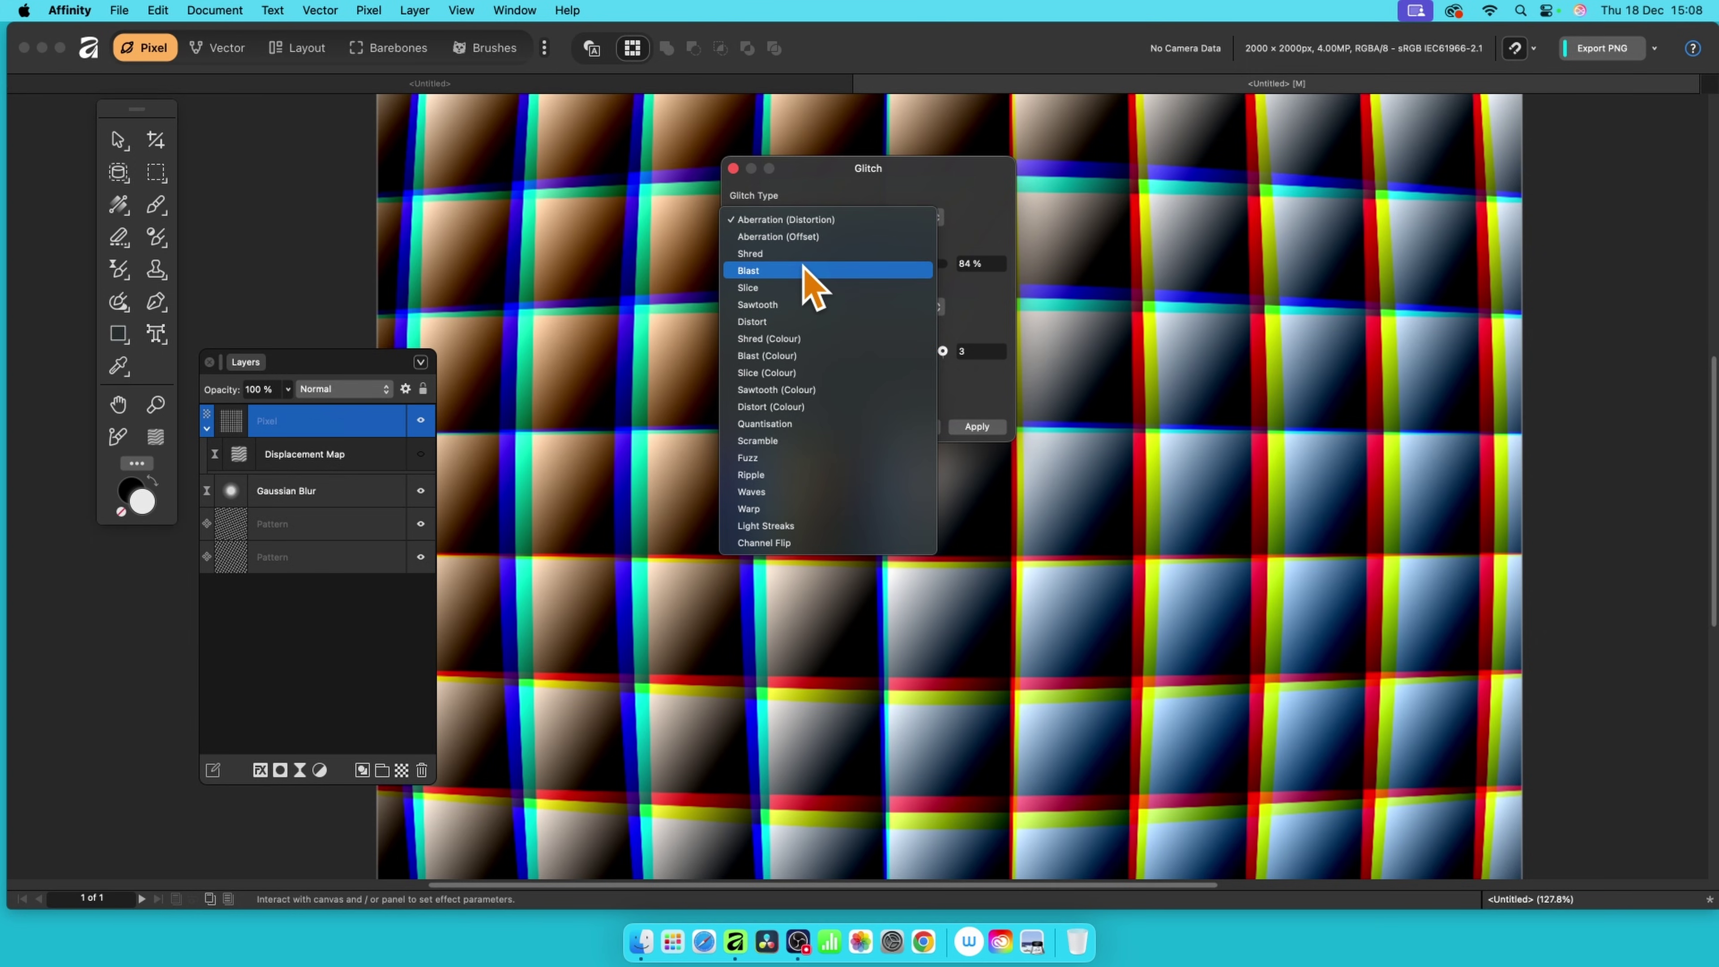
left_click(805, 254)
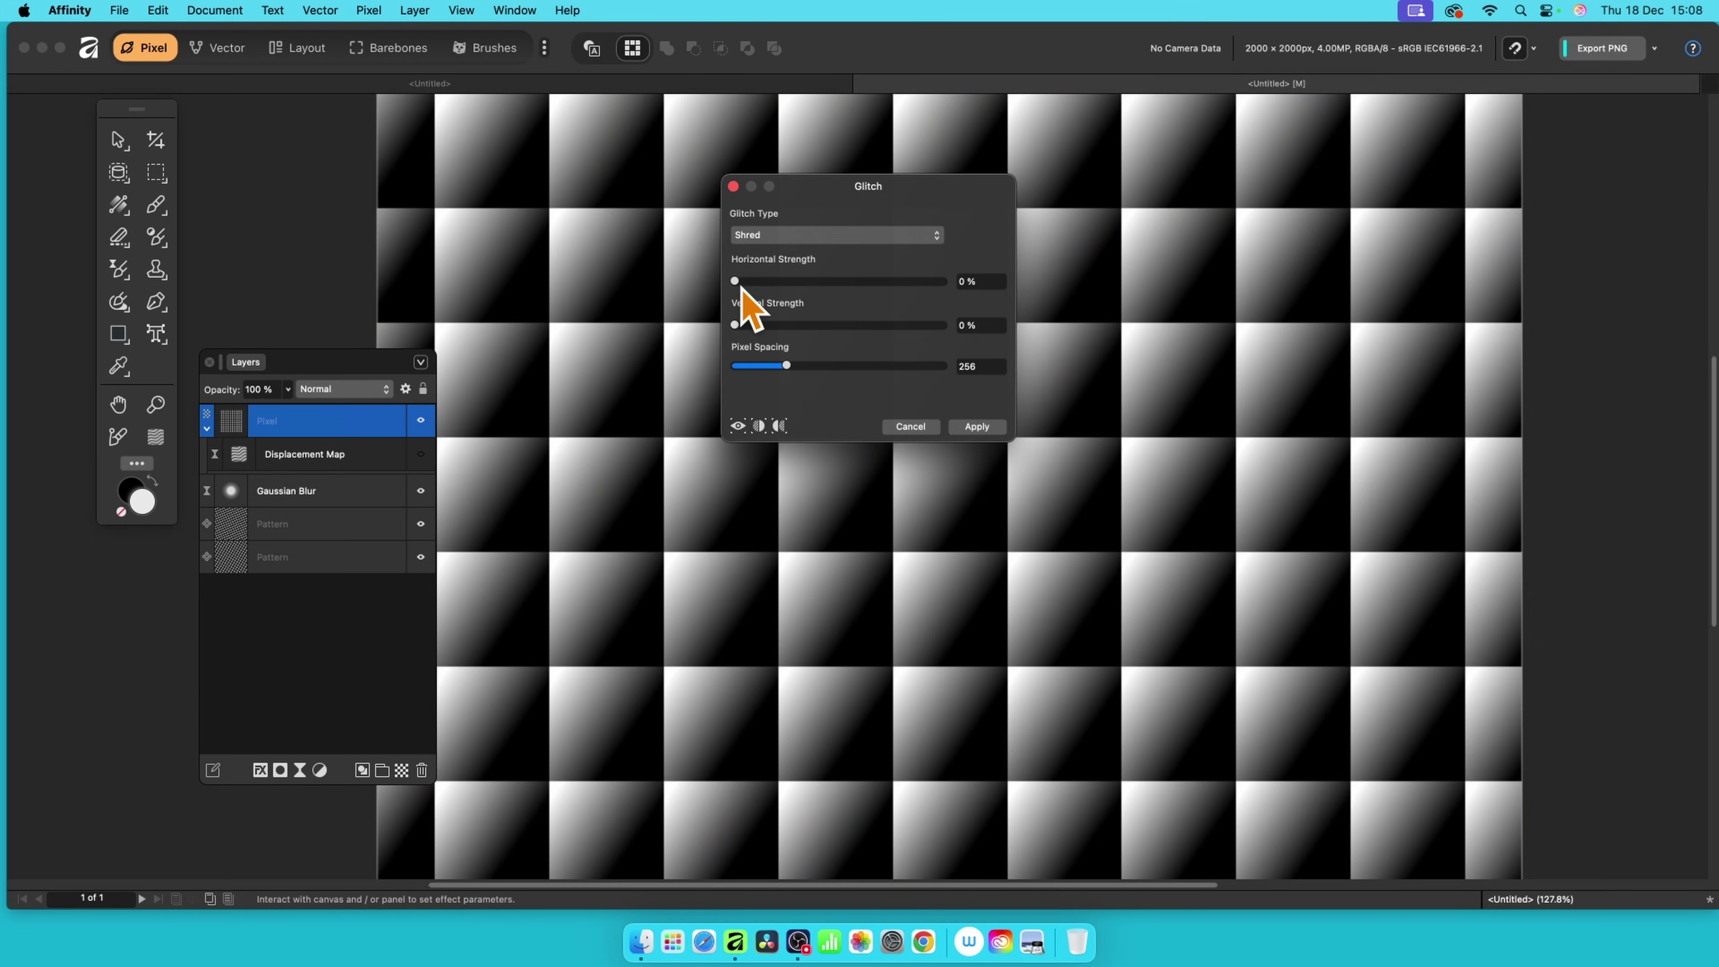
left_click_drag(735, 280, 834, 281)
left_click_drag(787, 366, 837, 366)
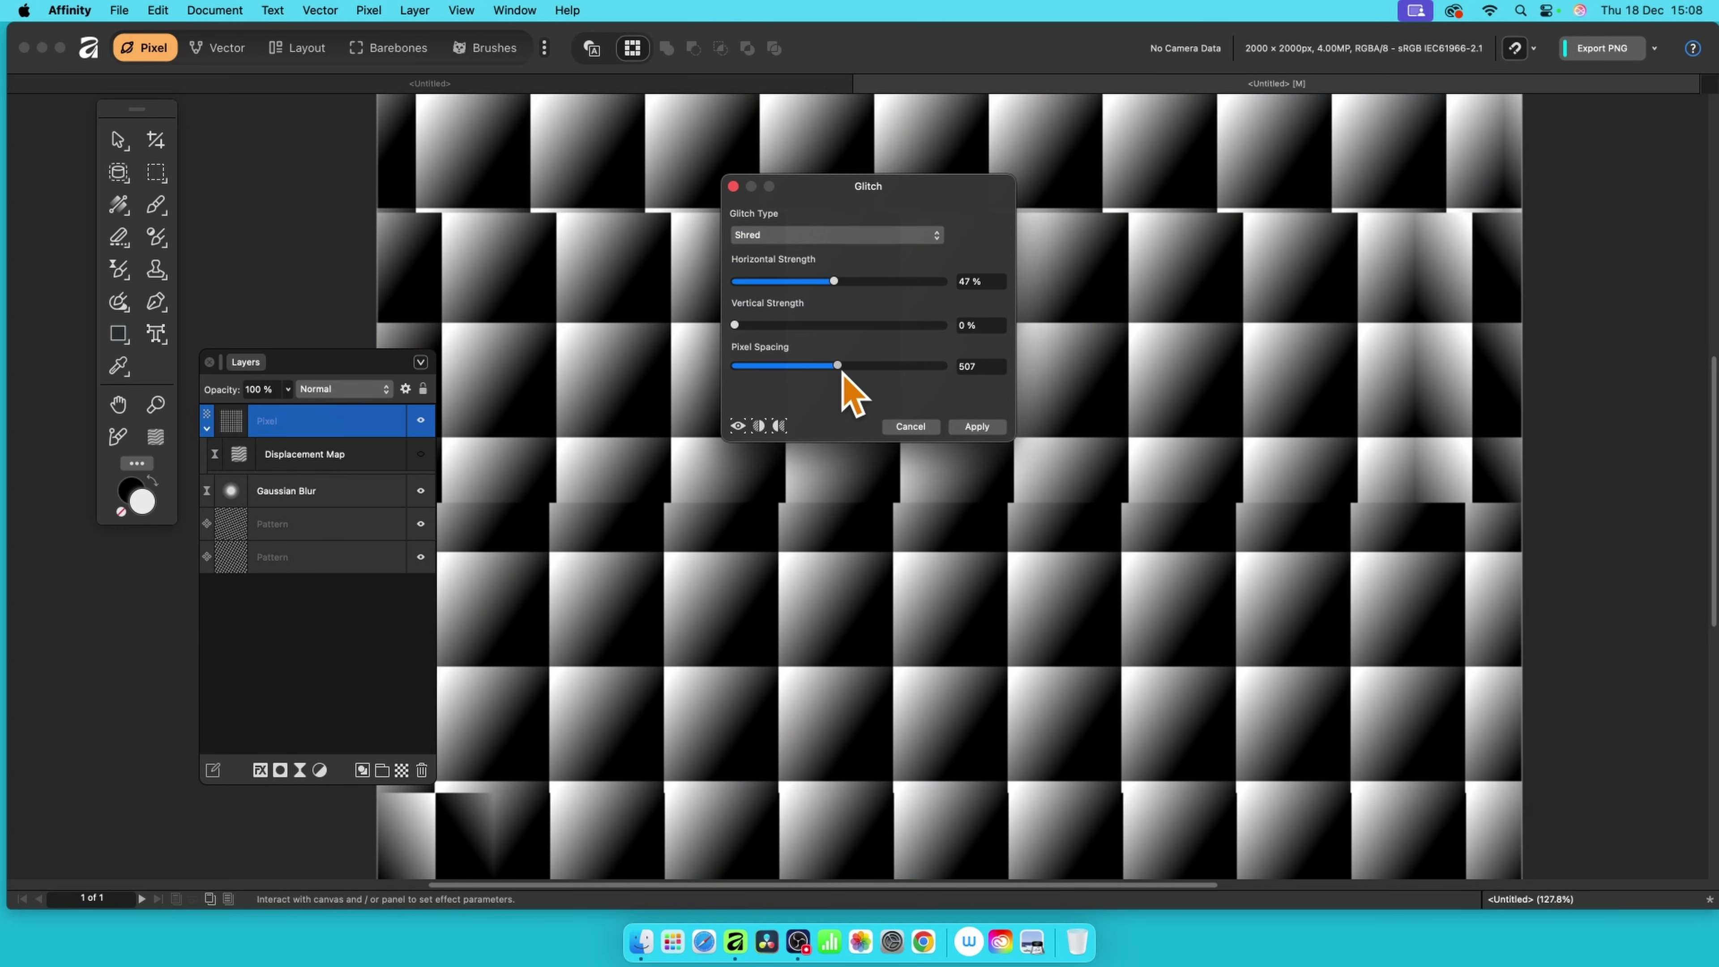
left_click_drag(735, 325, 880, 325)
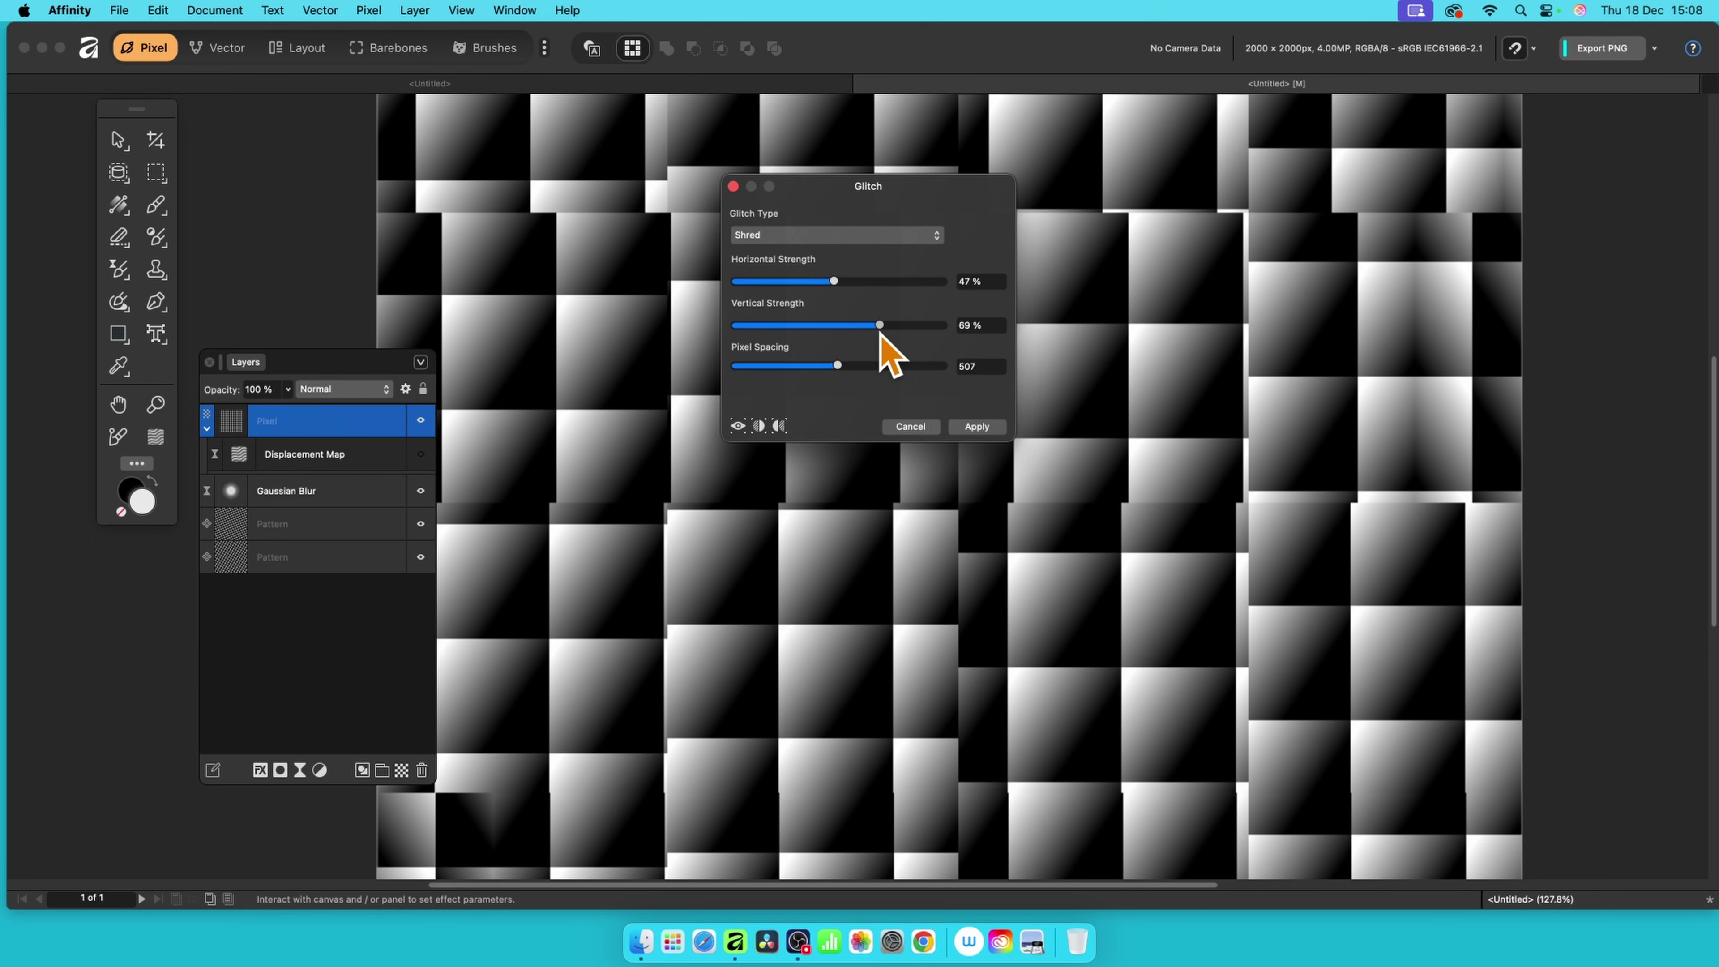
left_click(985, 428)
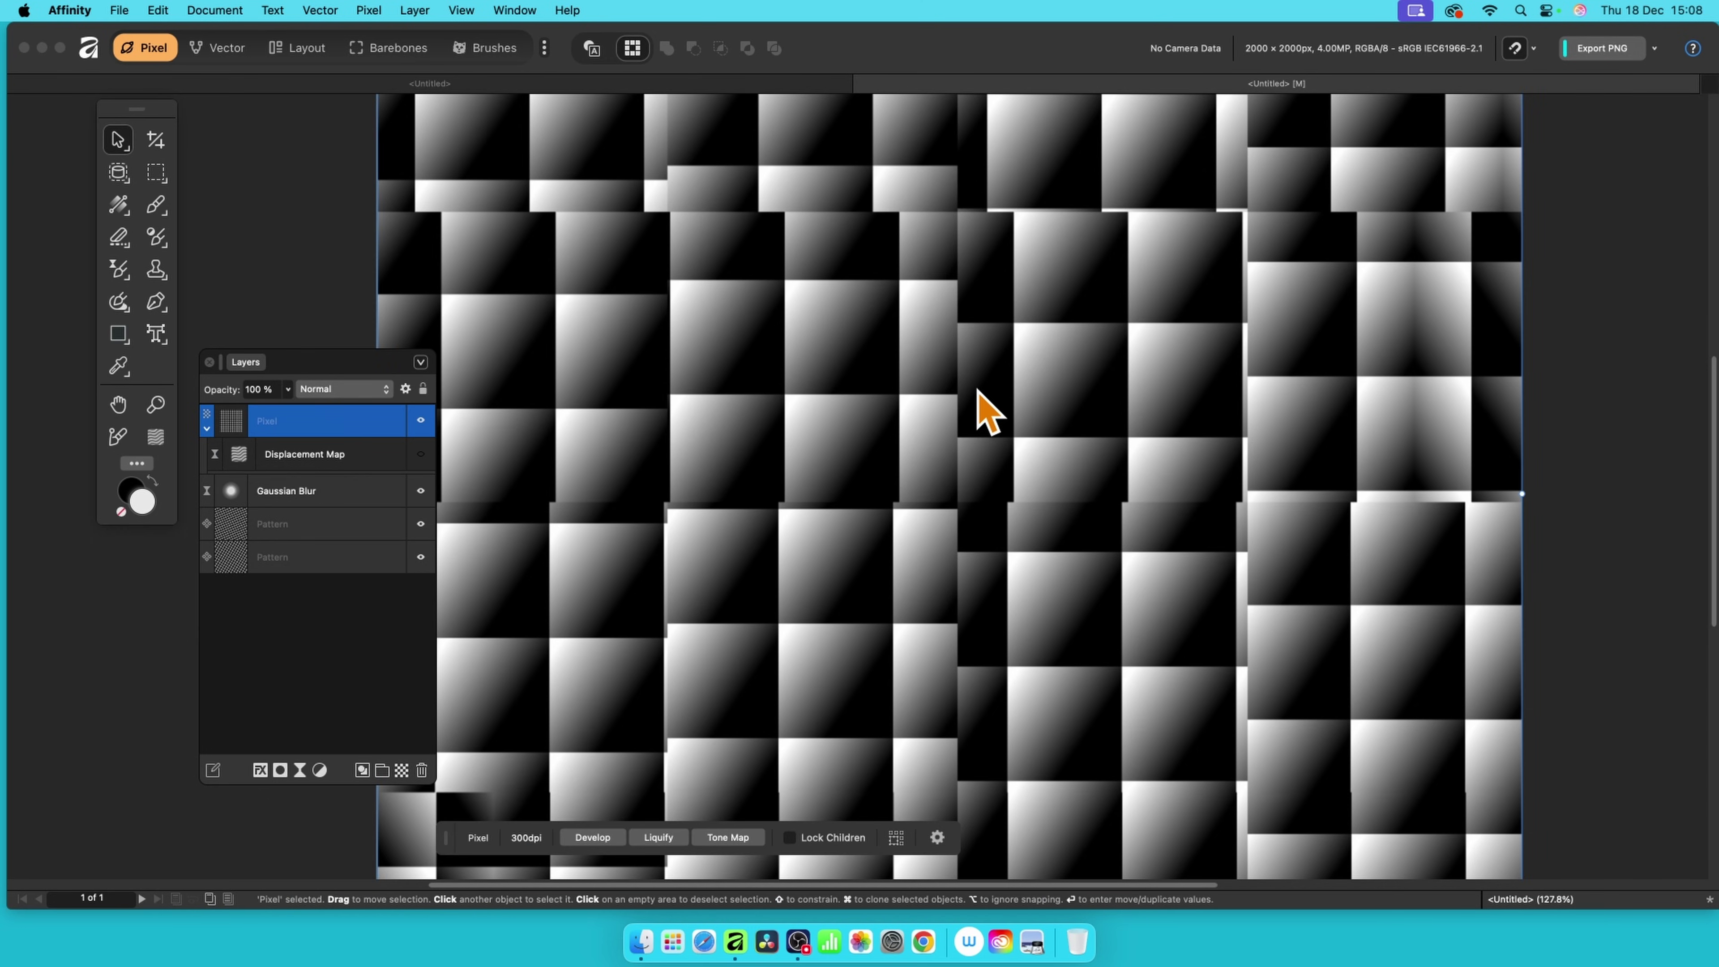
- Apply a 24.5 px Box Blur to the Pixel layer and re-show the Displacement Map
left_click(369, 10)
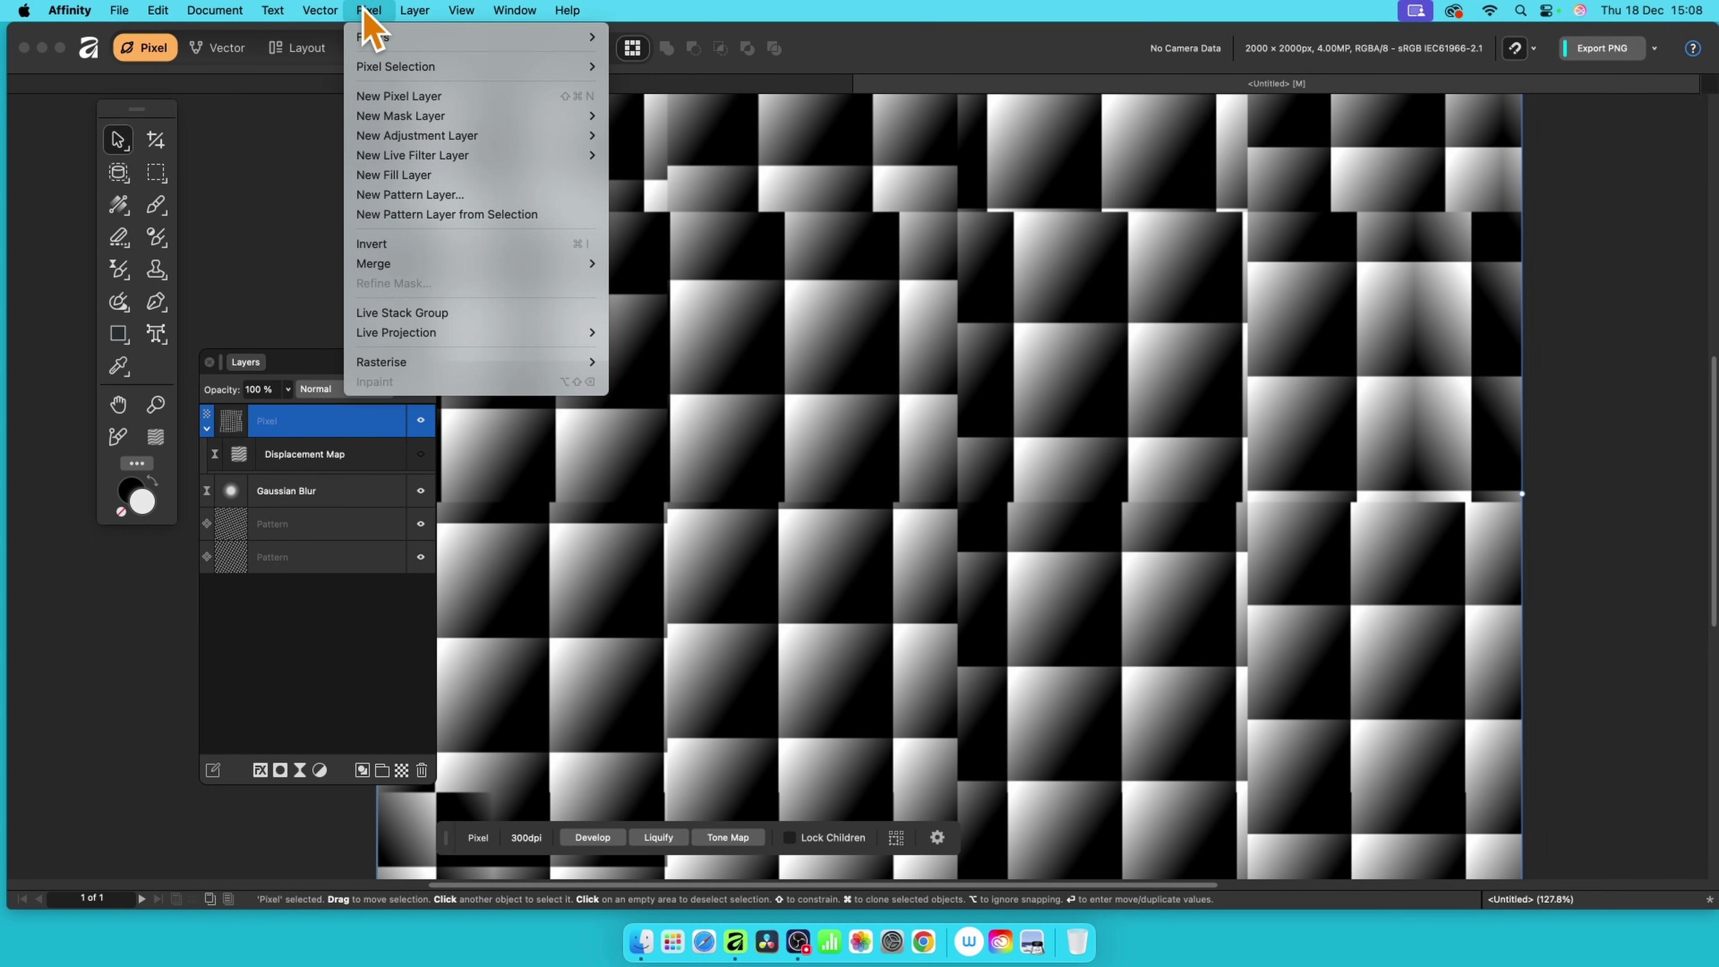
mouse_move(594, 42)
mouse_move(650, 87)
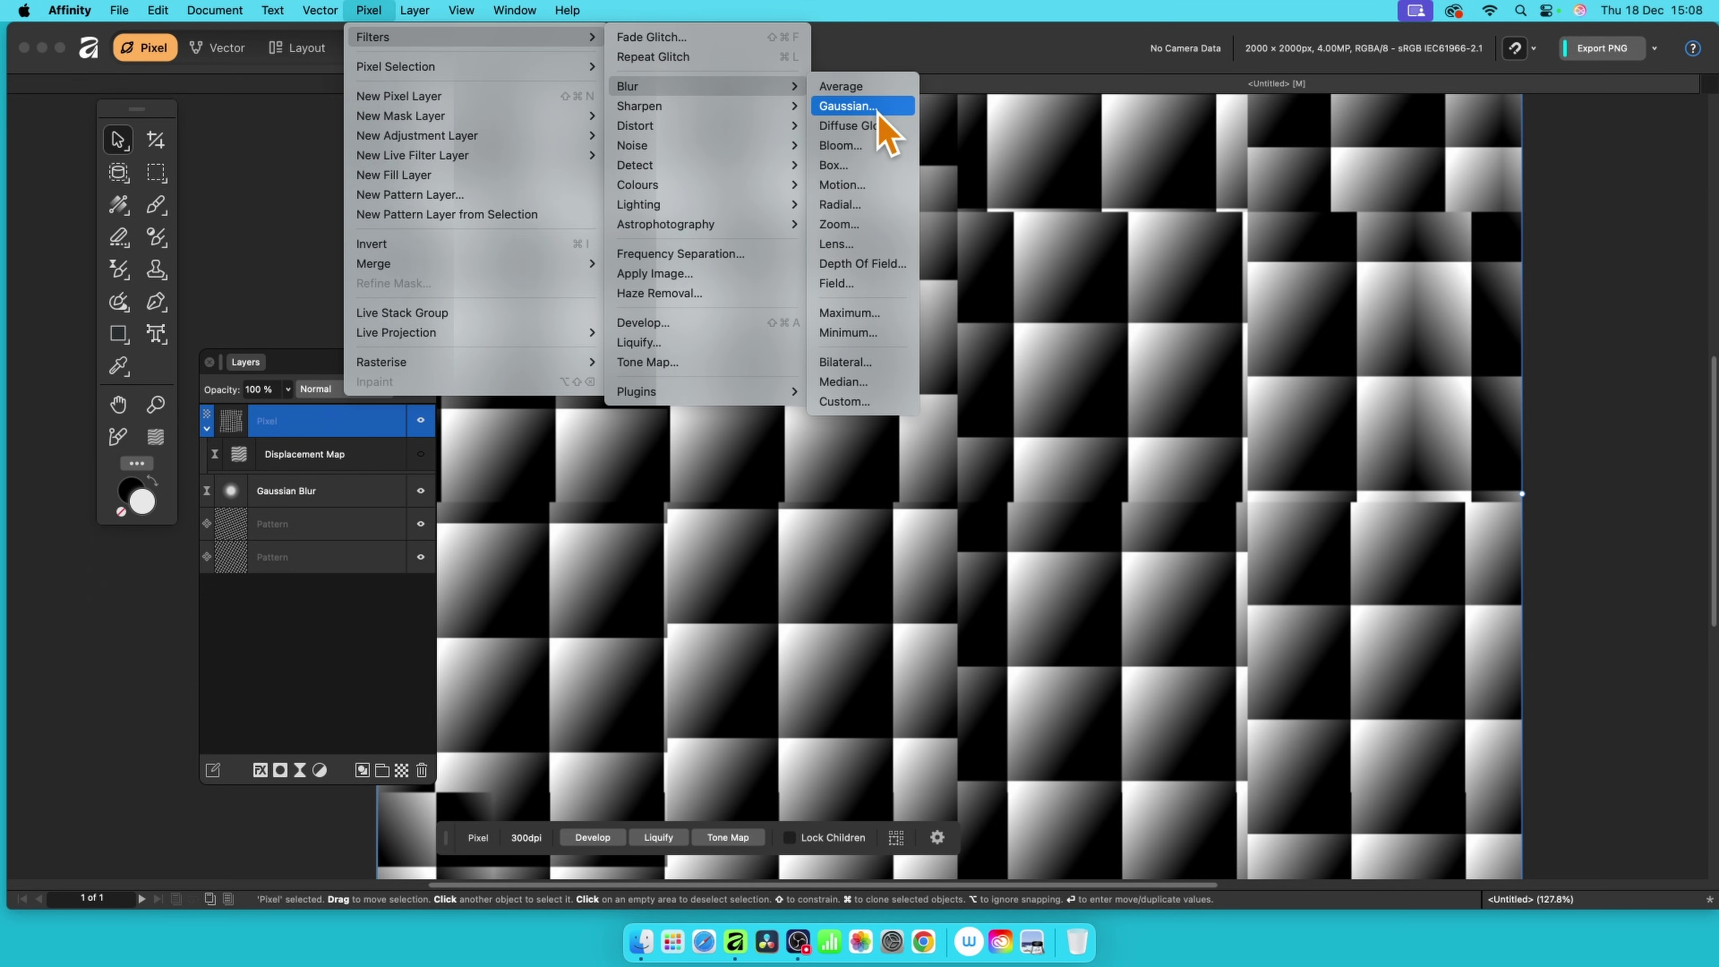
left_click(856, 170)
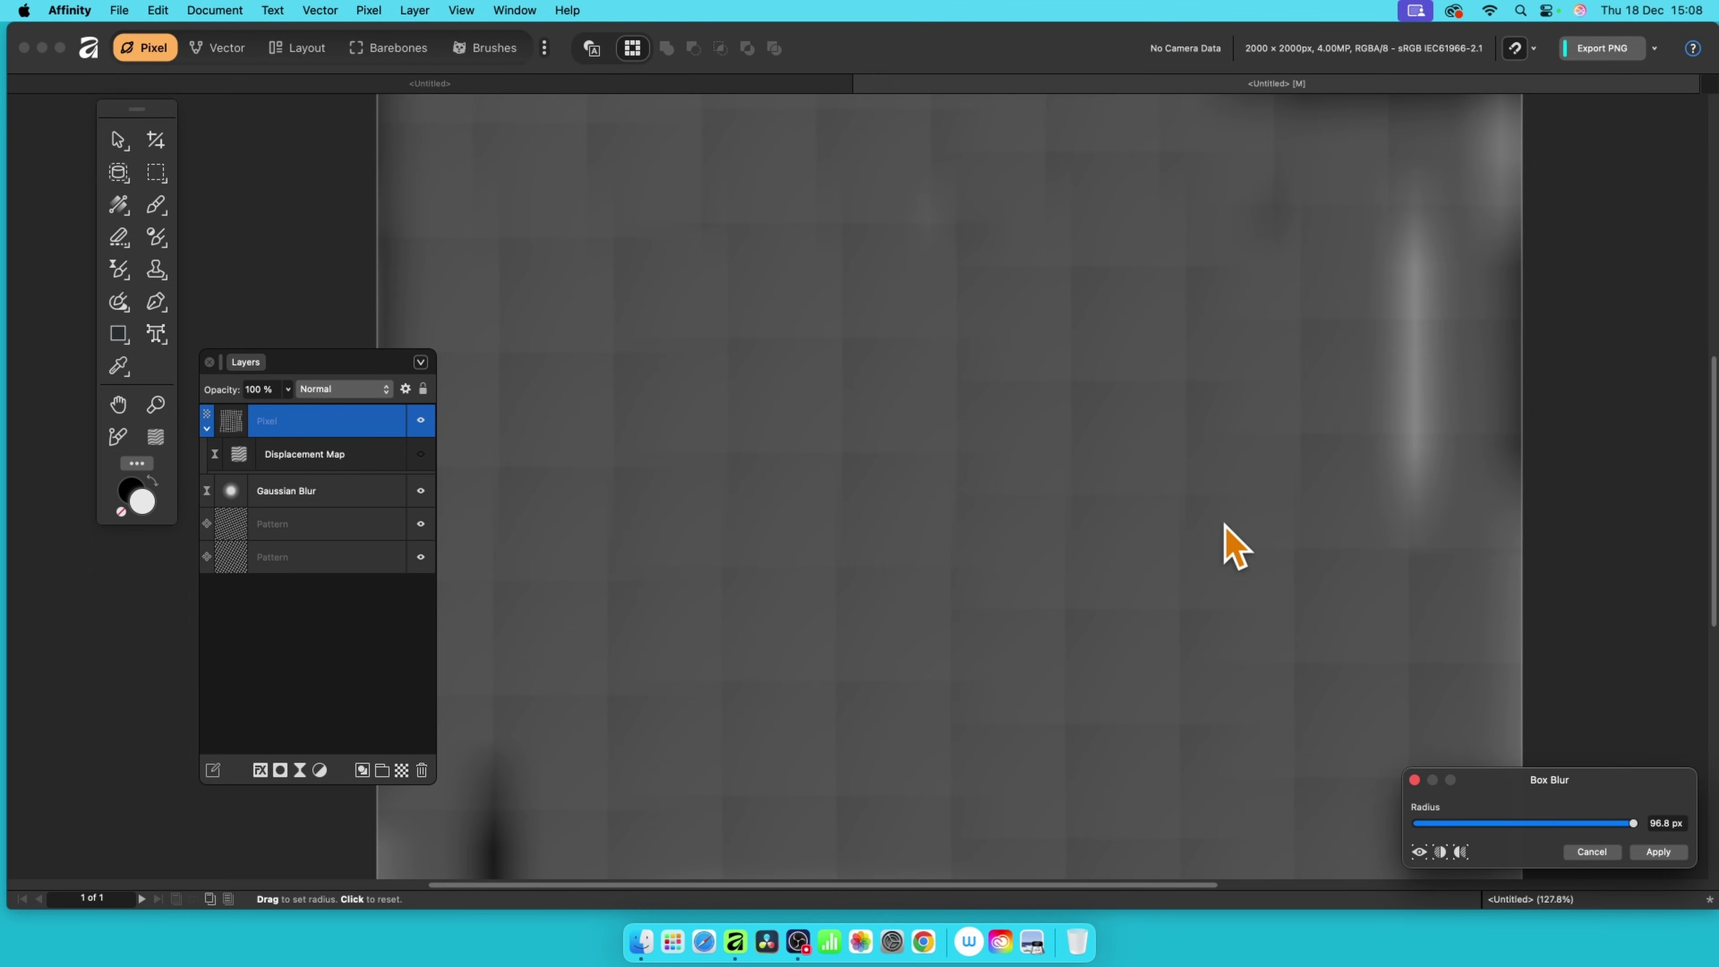
left_click_drag(1536, 784, 848, 342)
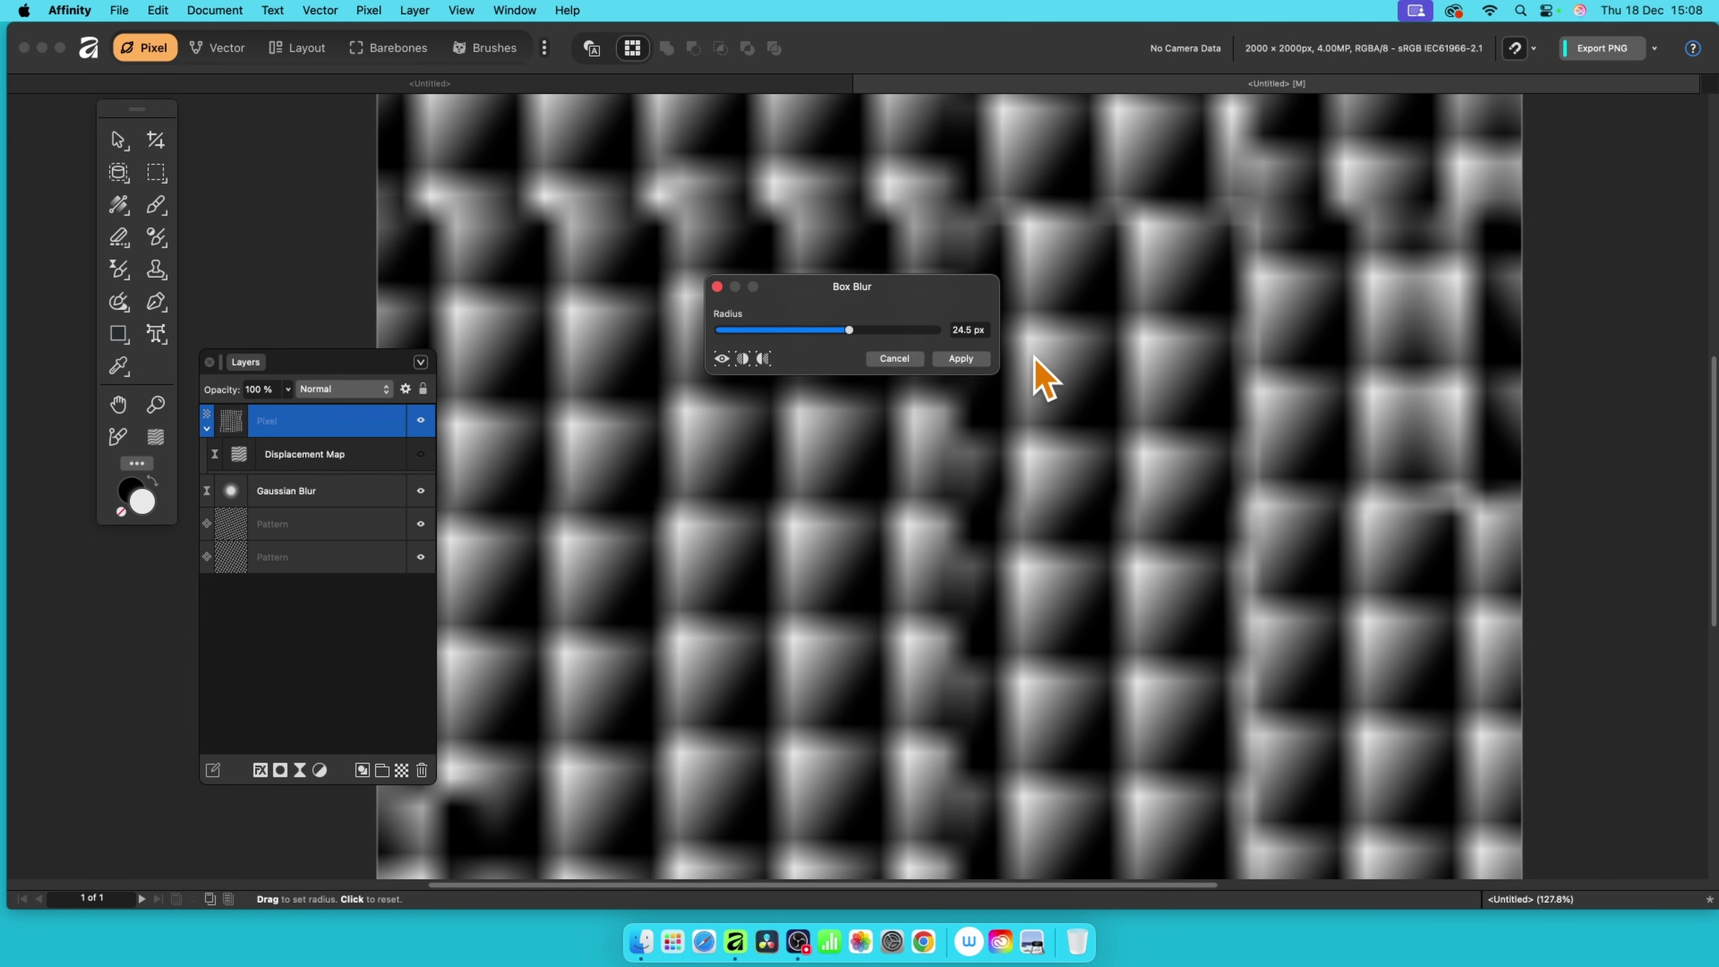
left_click(970, 362)
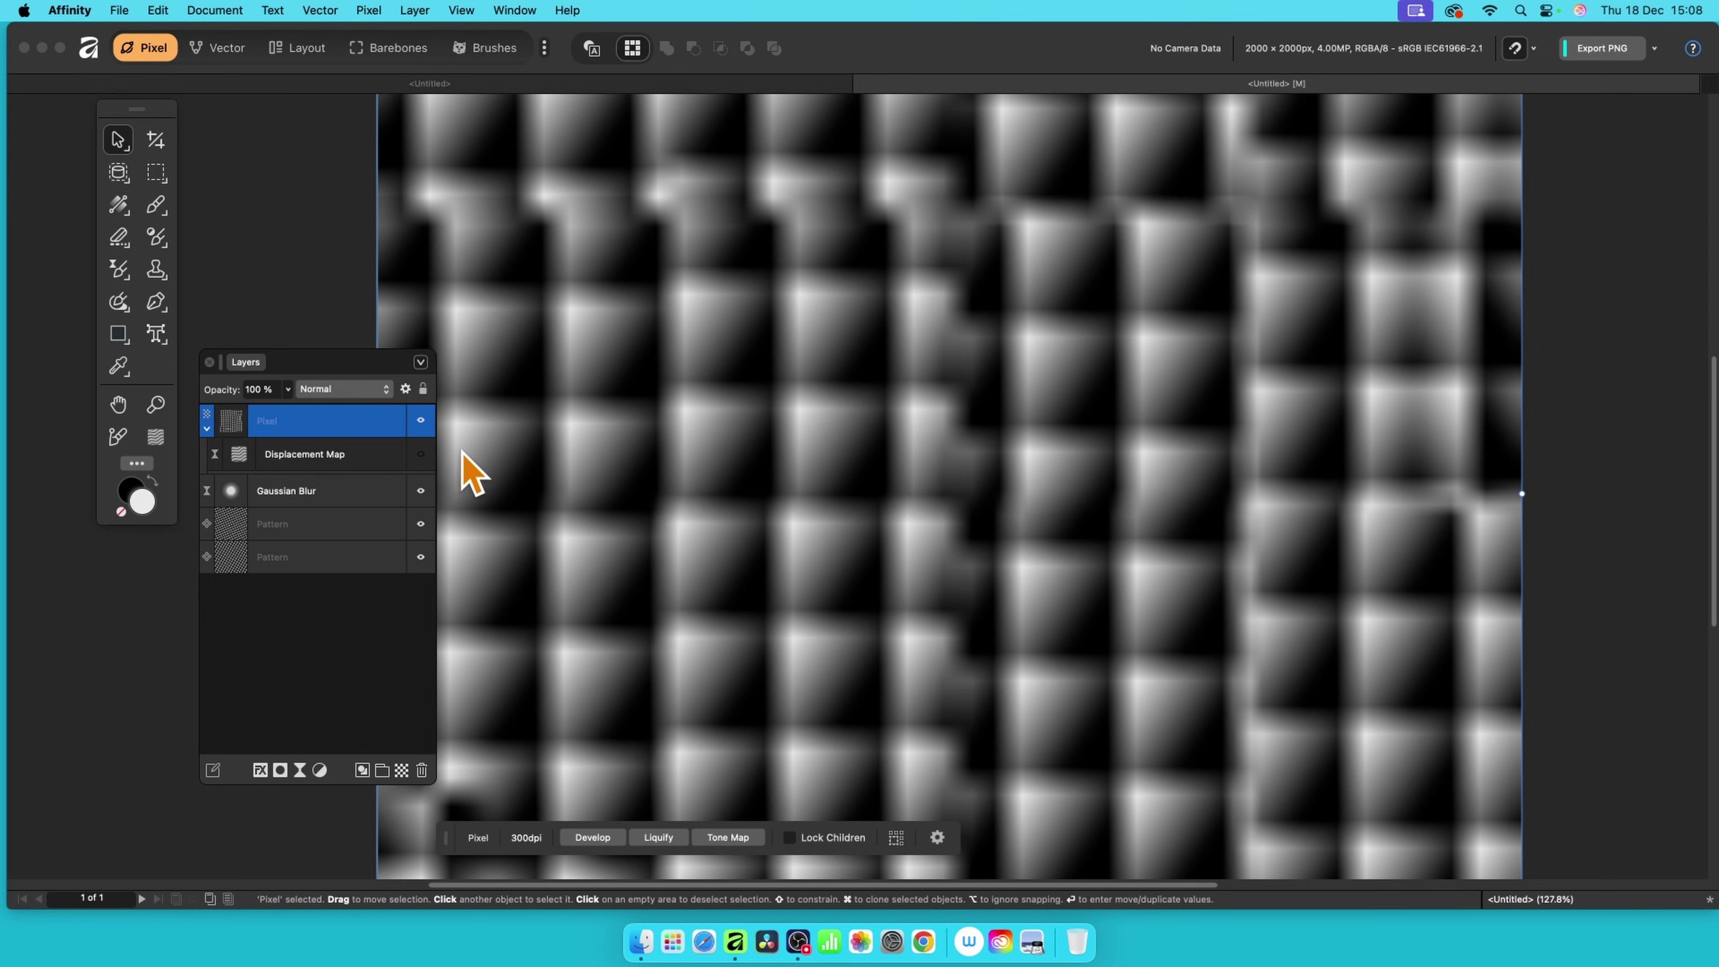
left_click(421, 455)
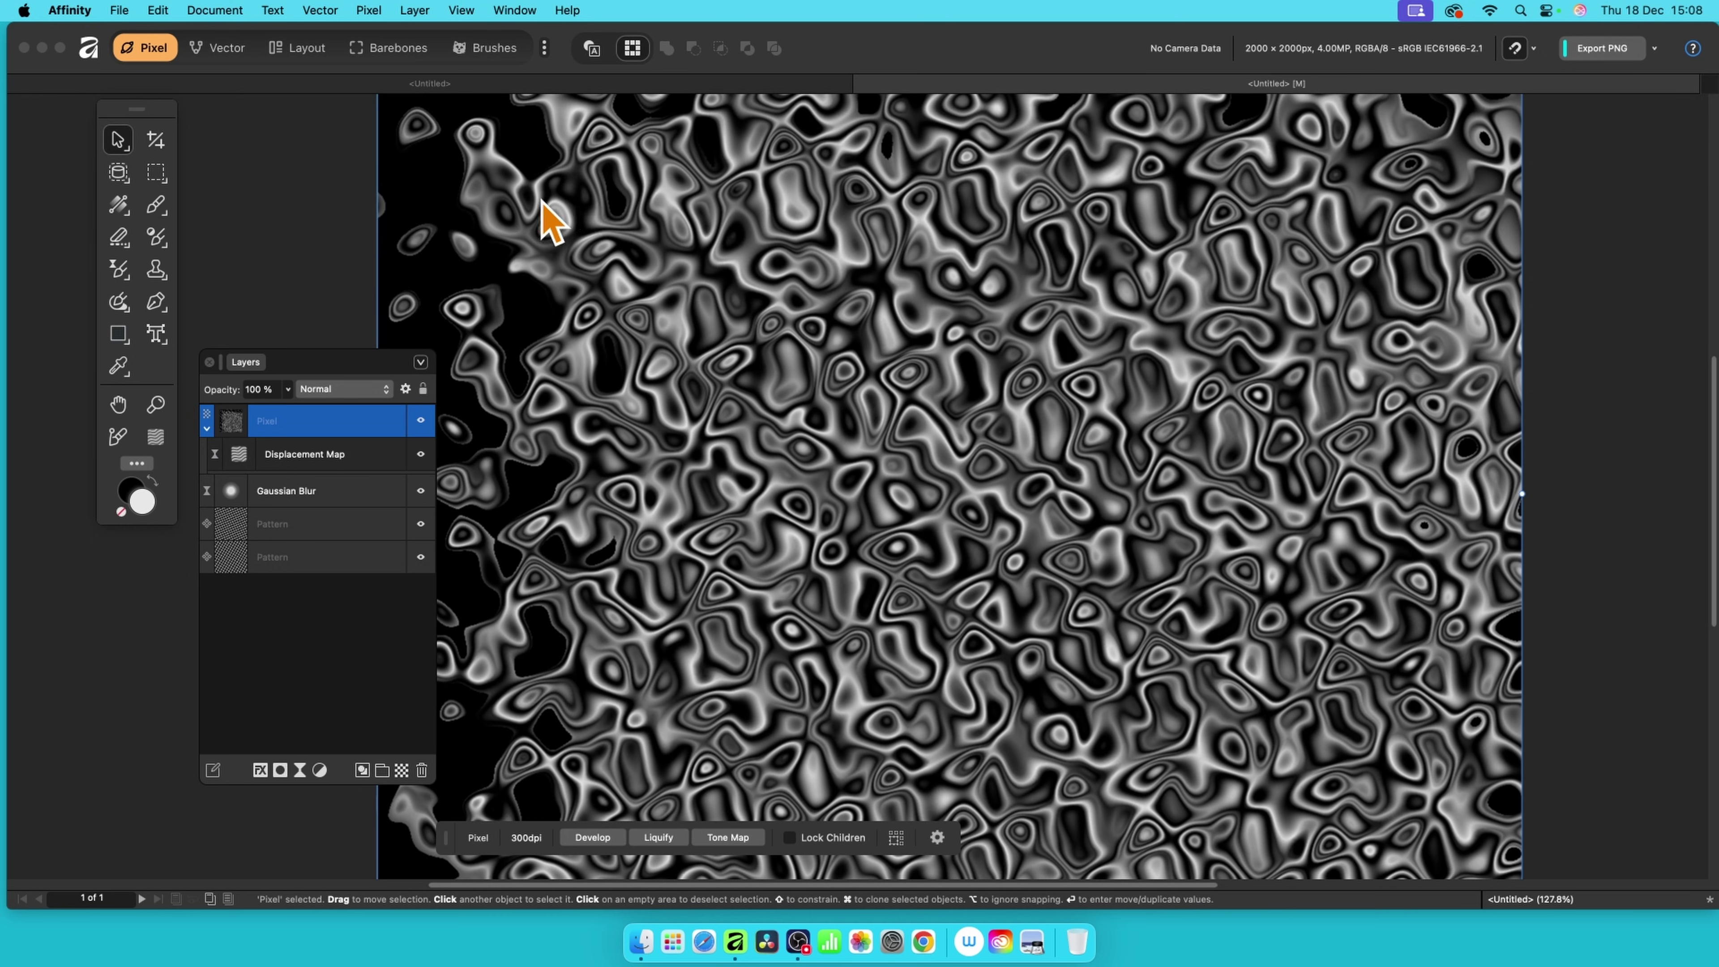
- Duplicate the upper Pattern layer and drag the copy slightly upward
left_click(234, 531)
right_click(325, 541)
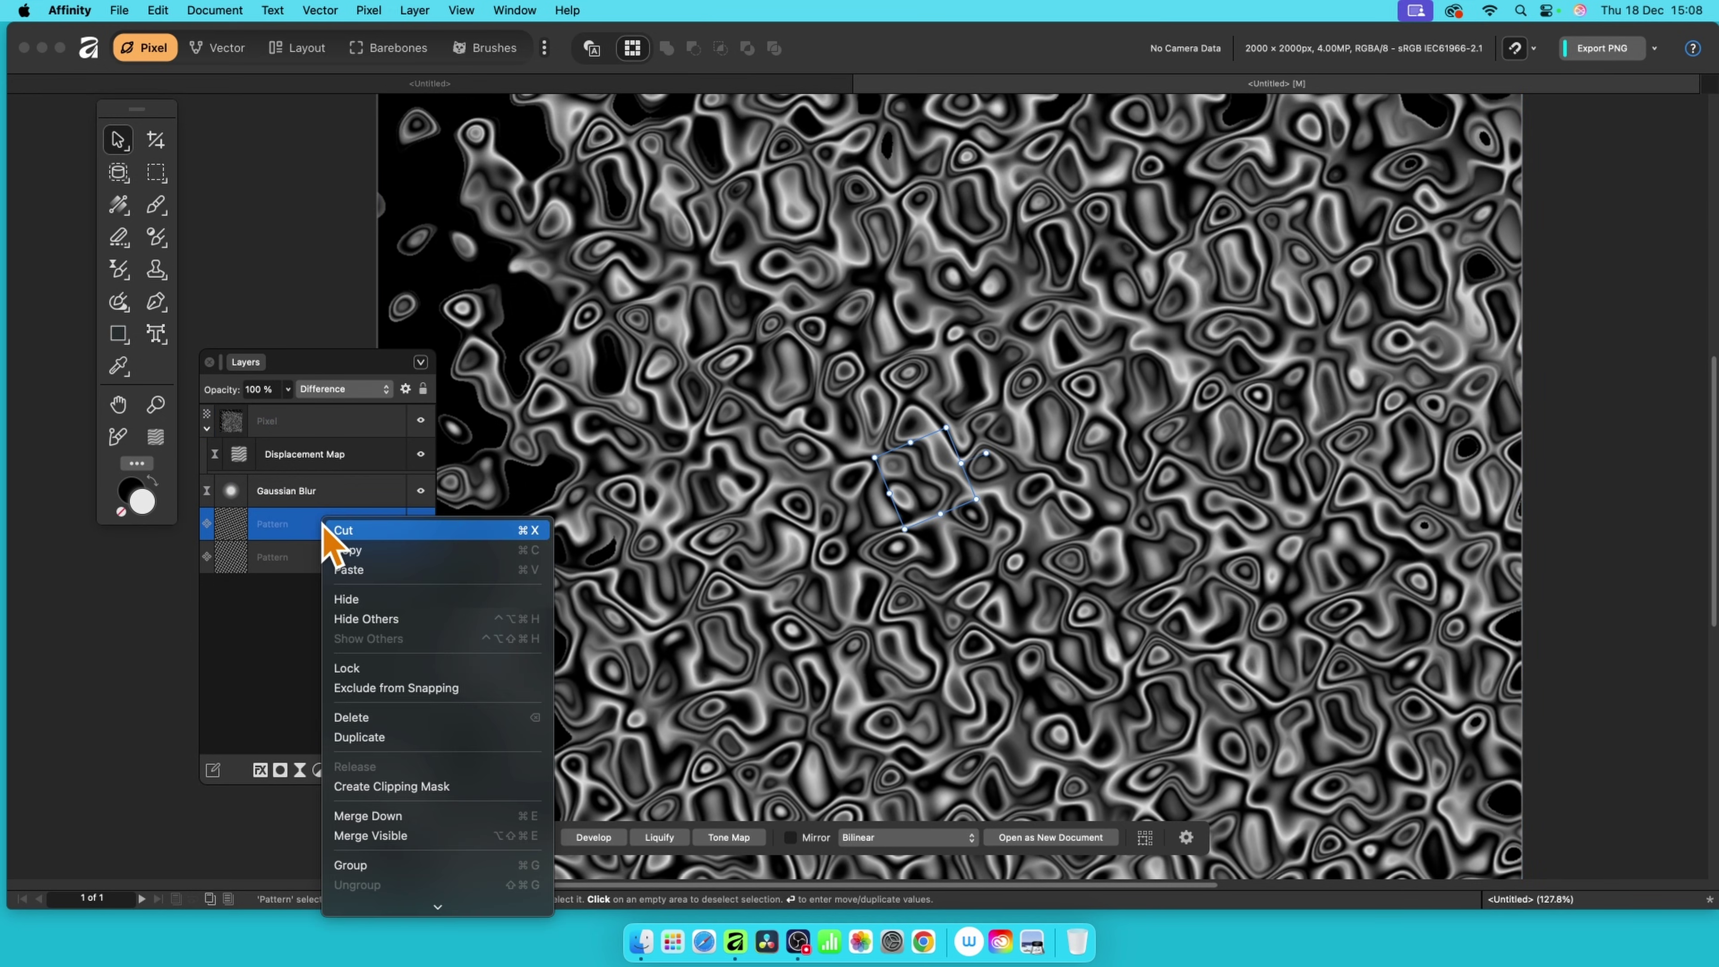
left_click(368, 739)
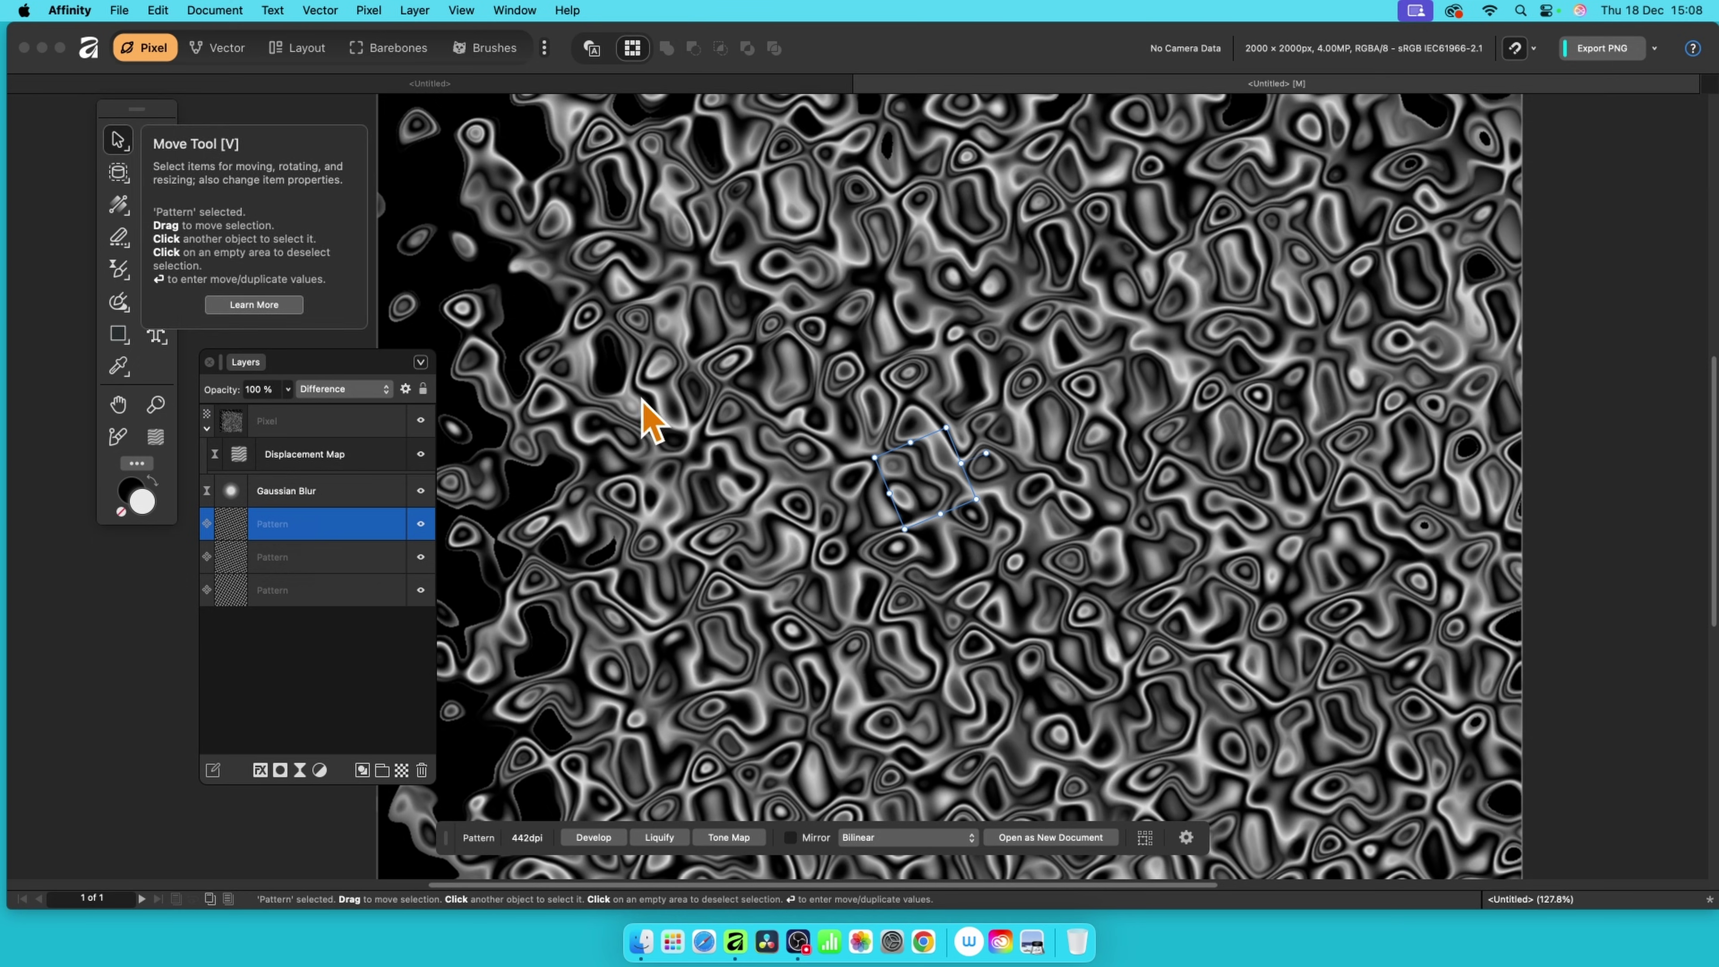
left_click_drag(952, 491, 1060, 464)
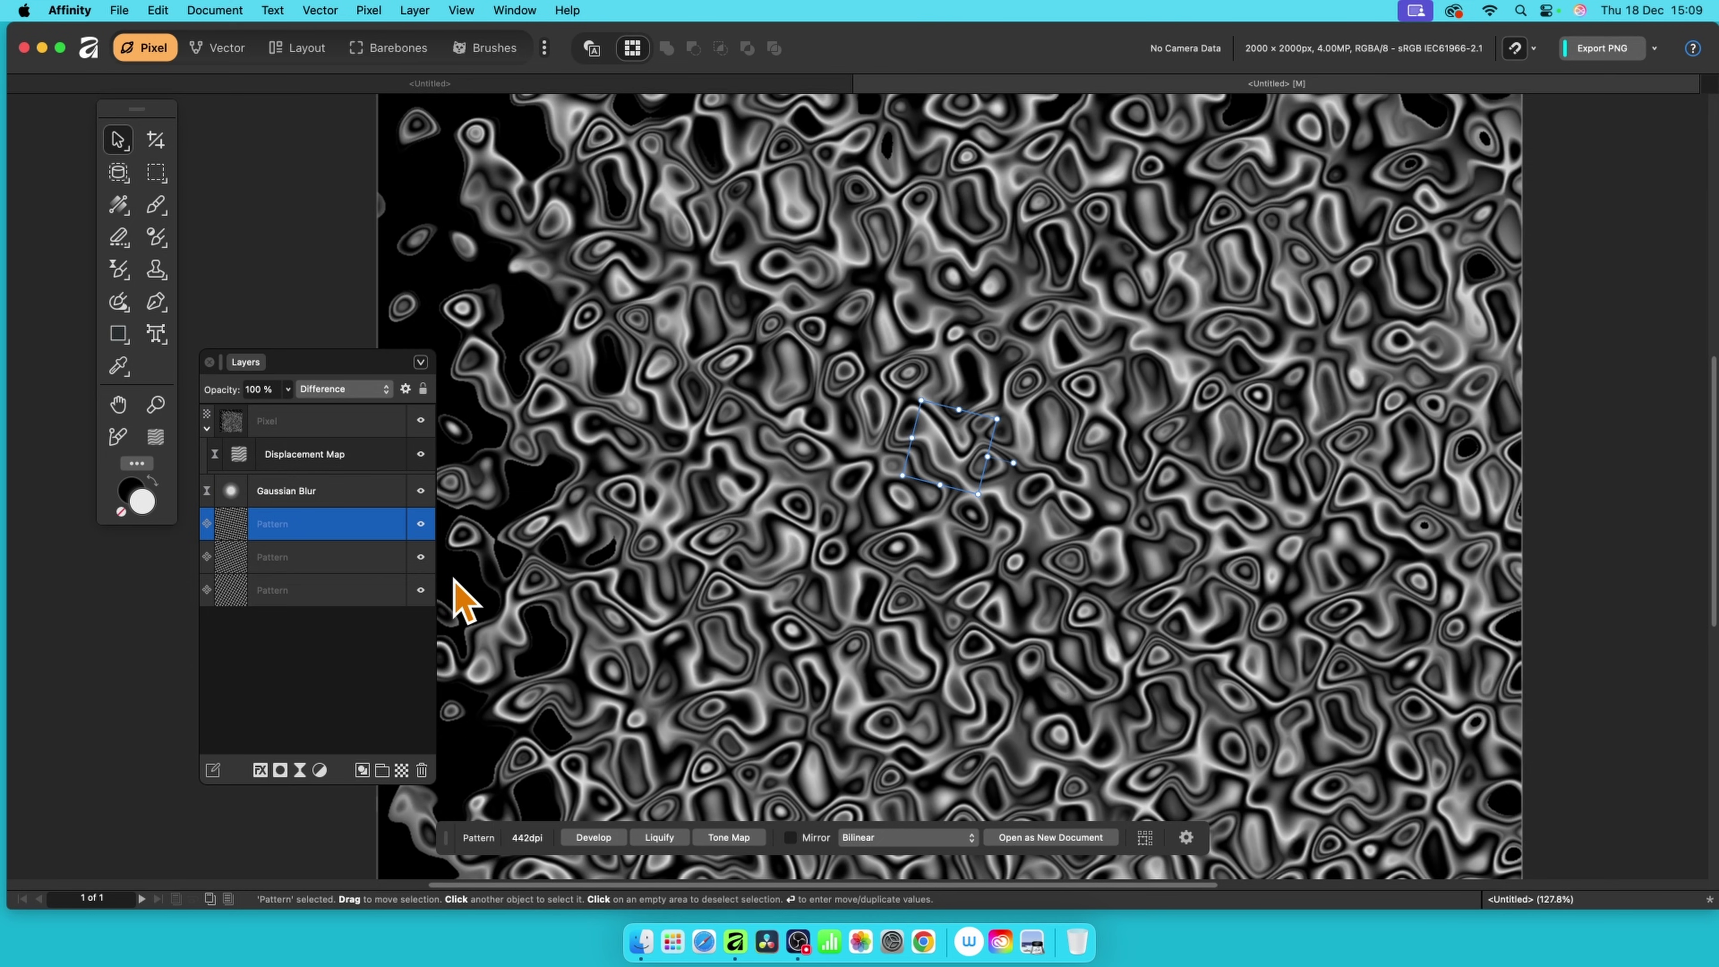
- Reload the displacement map from the layers beneath at 512 px strength, keeping Normal blending
left_click(243, 454)
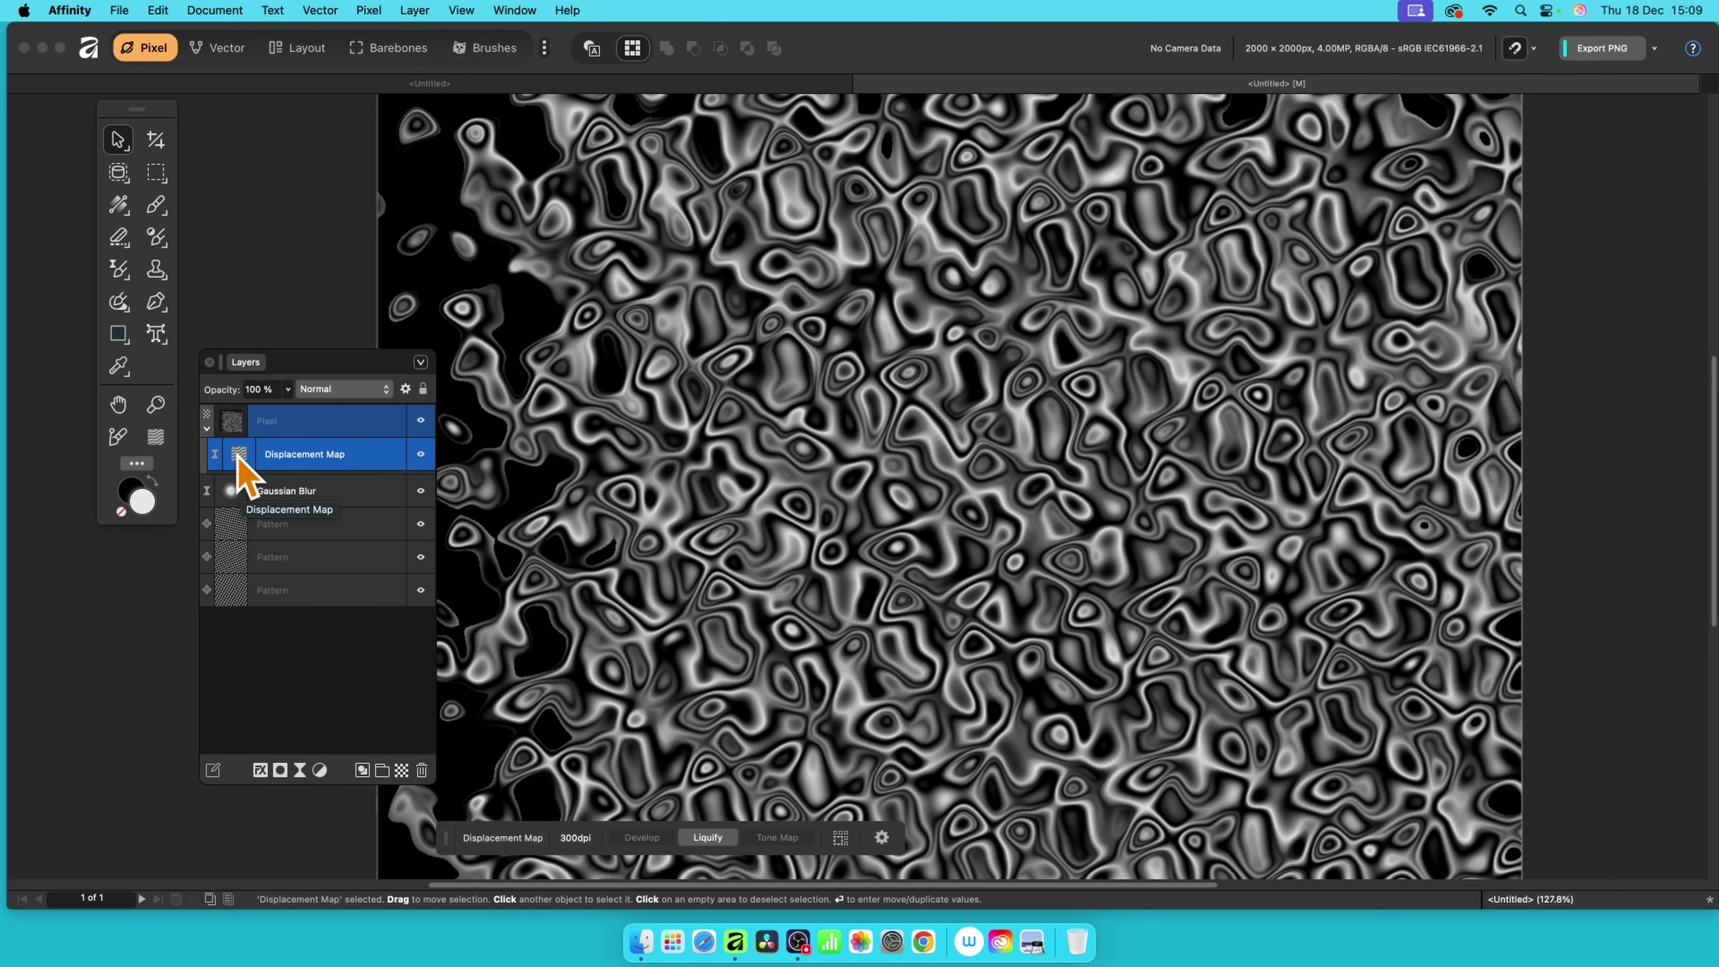
double_click(236, 455)
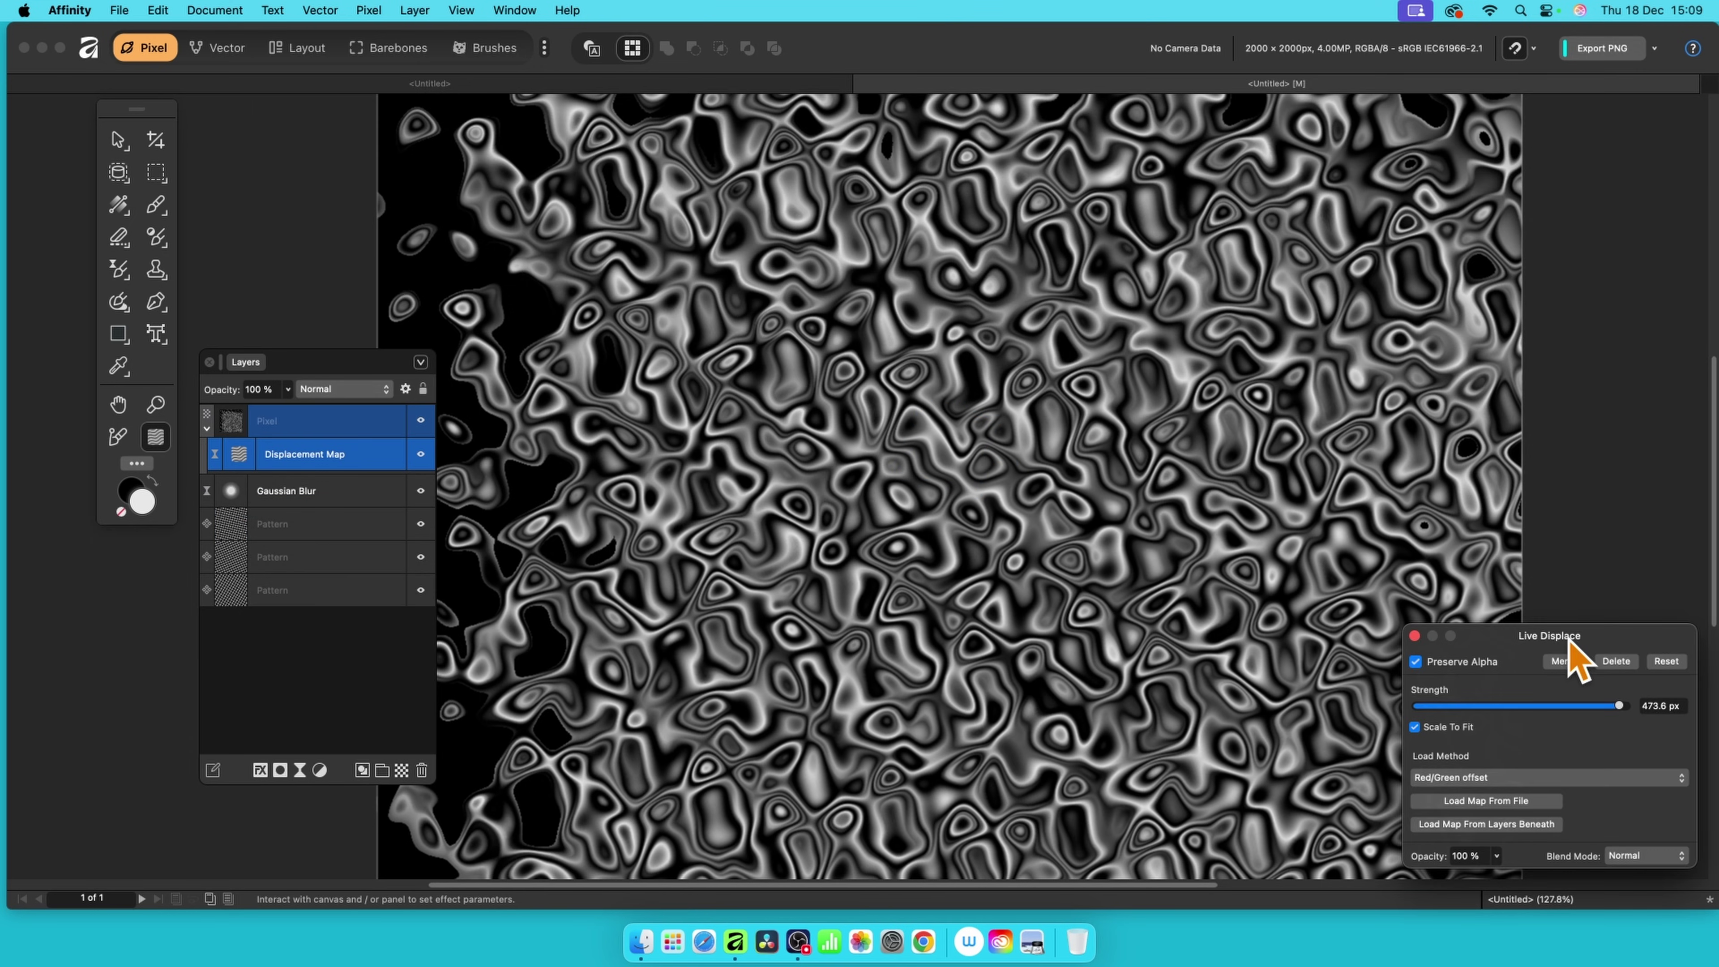
left_click_drag(1565, 639, 872, 293)
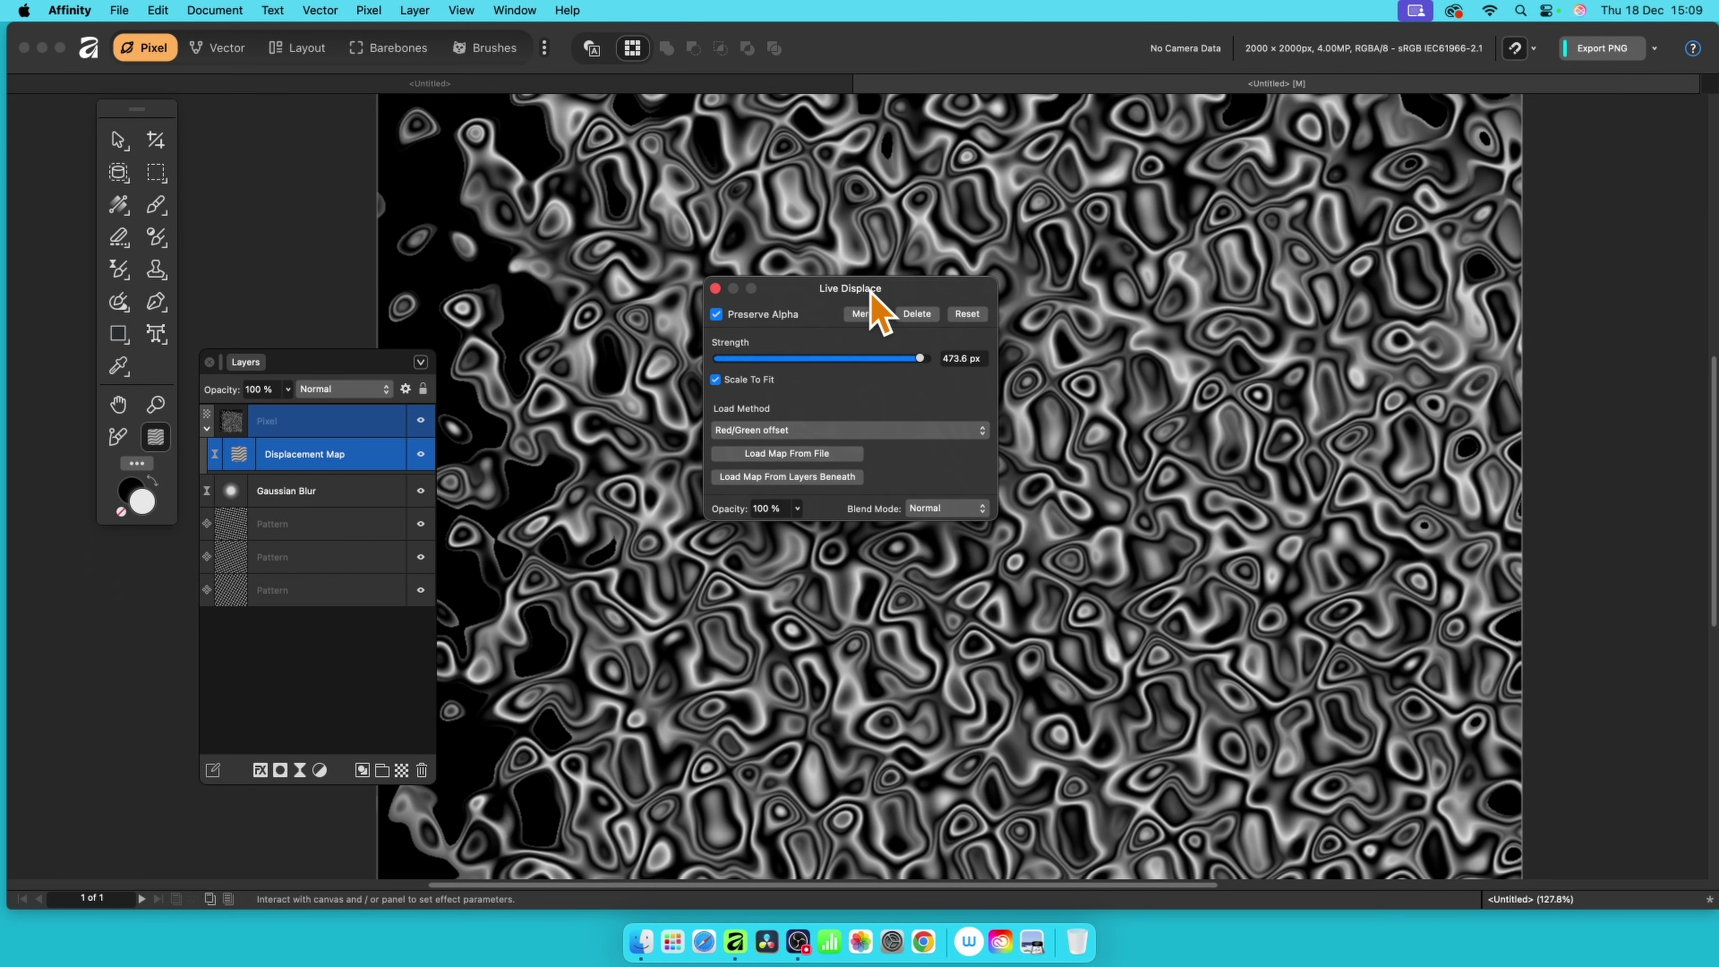
left_click(806, 479)
left_click_drag(835, 296, 947, 260)
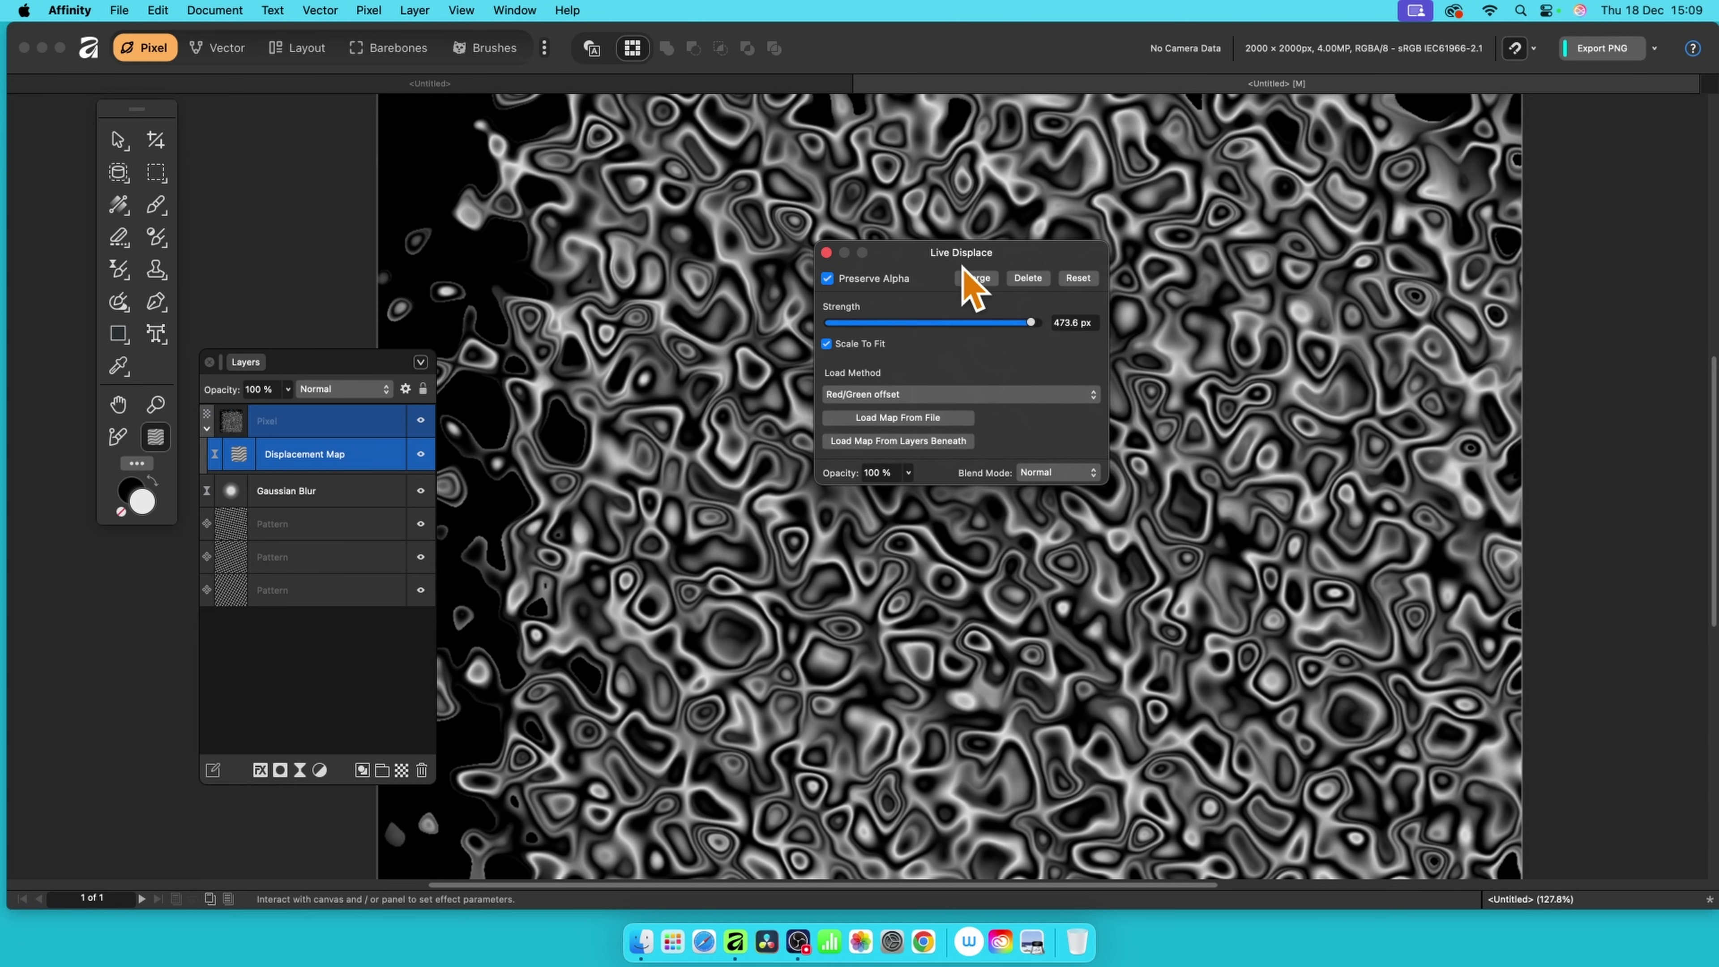
mouse_move(1028, 324)
left_mouse_down()
mouse_move(836, 330)
mouse_move(1071, 355)
mouse_move(990, 357)
mouse_move(1059, 357)
mouse_move(1034, 353)
left_mouse_up()
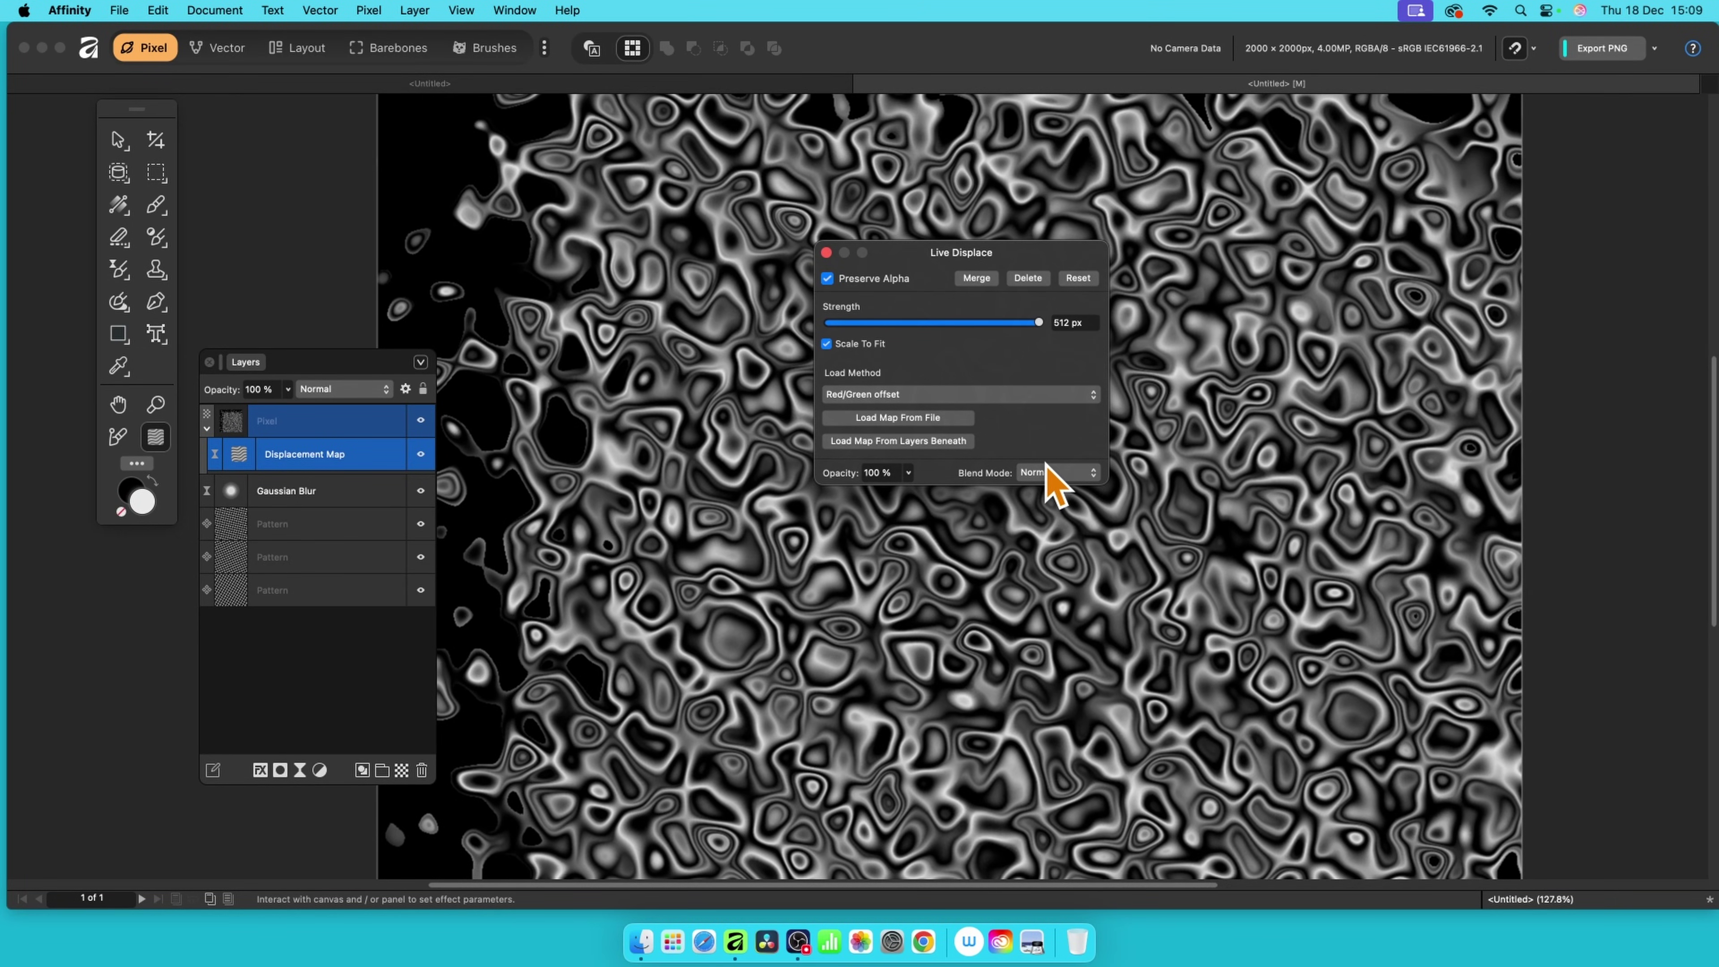
left_click(1050, 478)
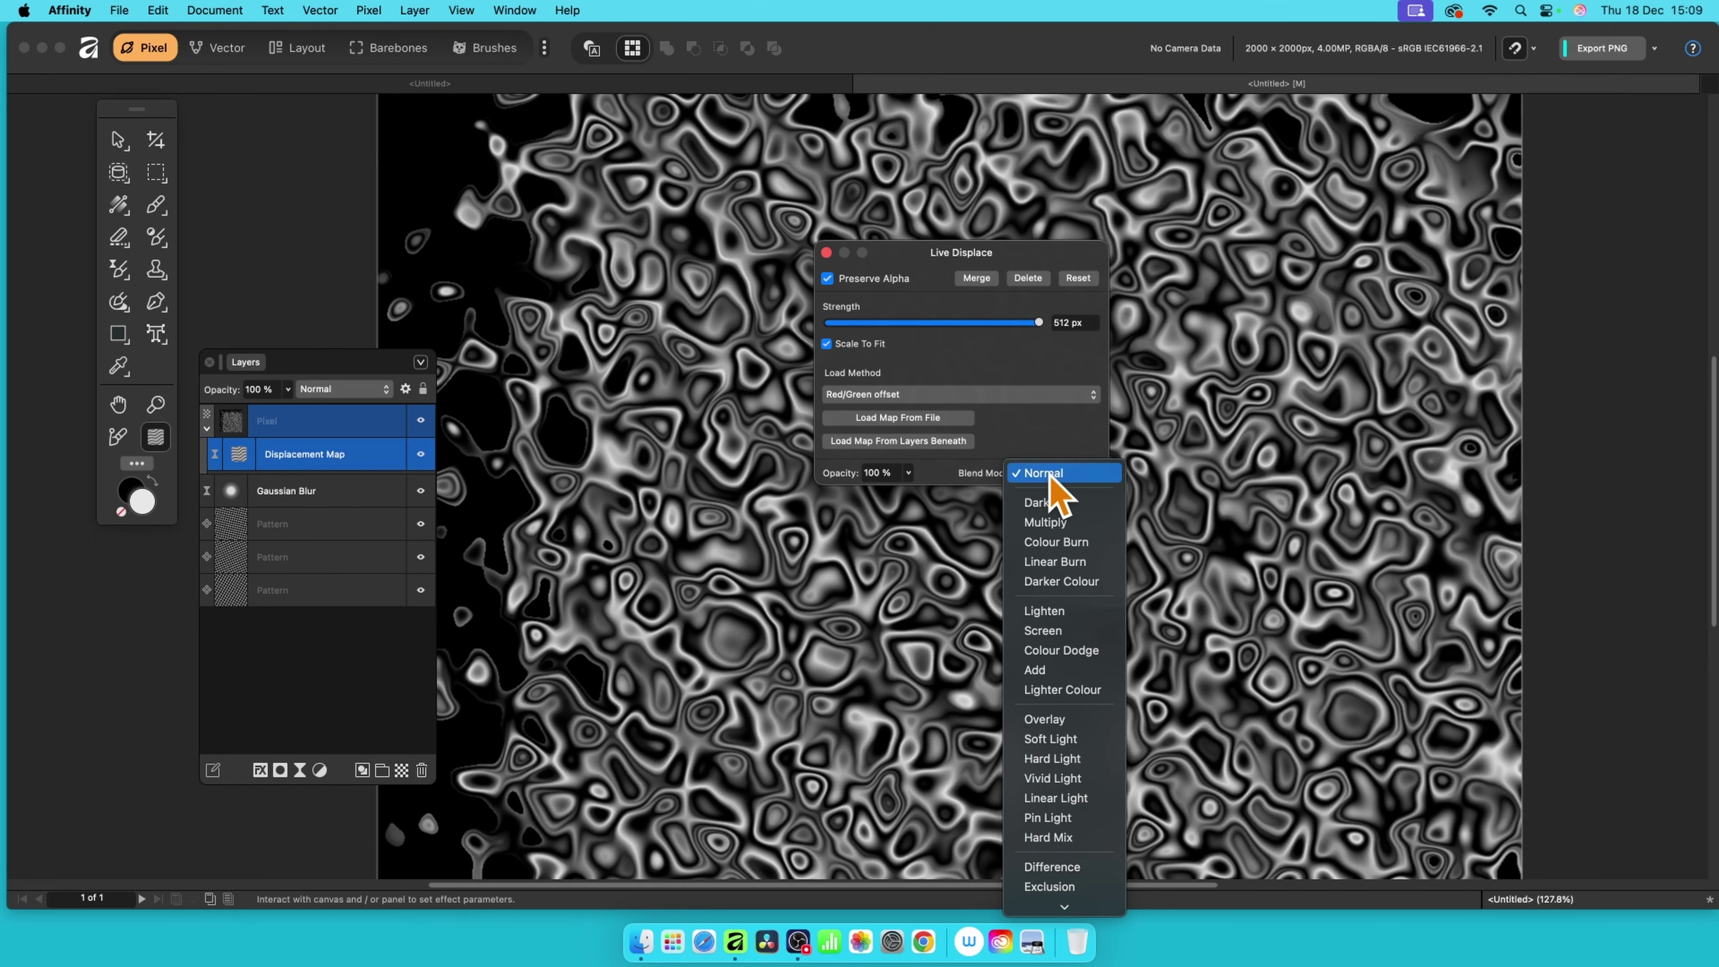
left_click(1045, 474)
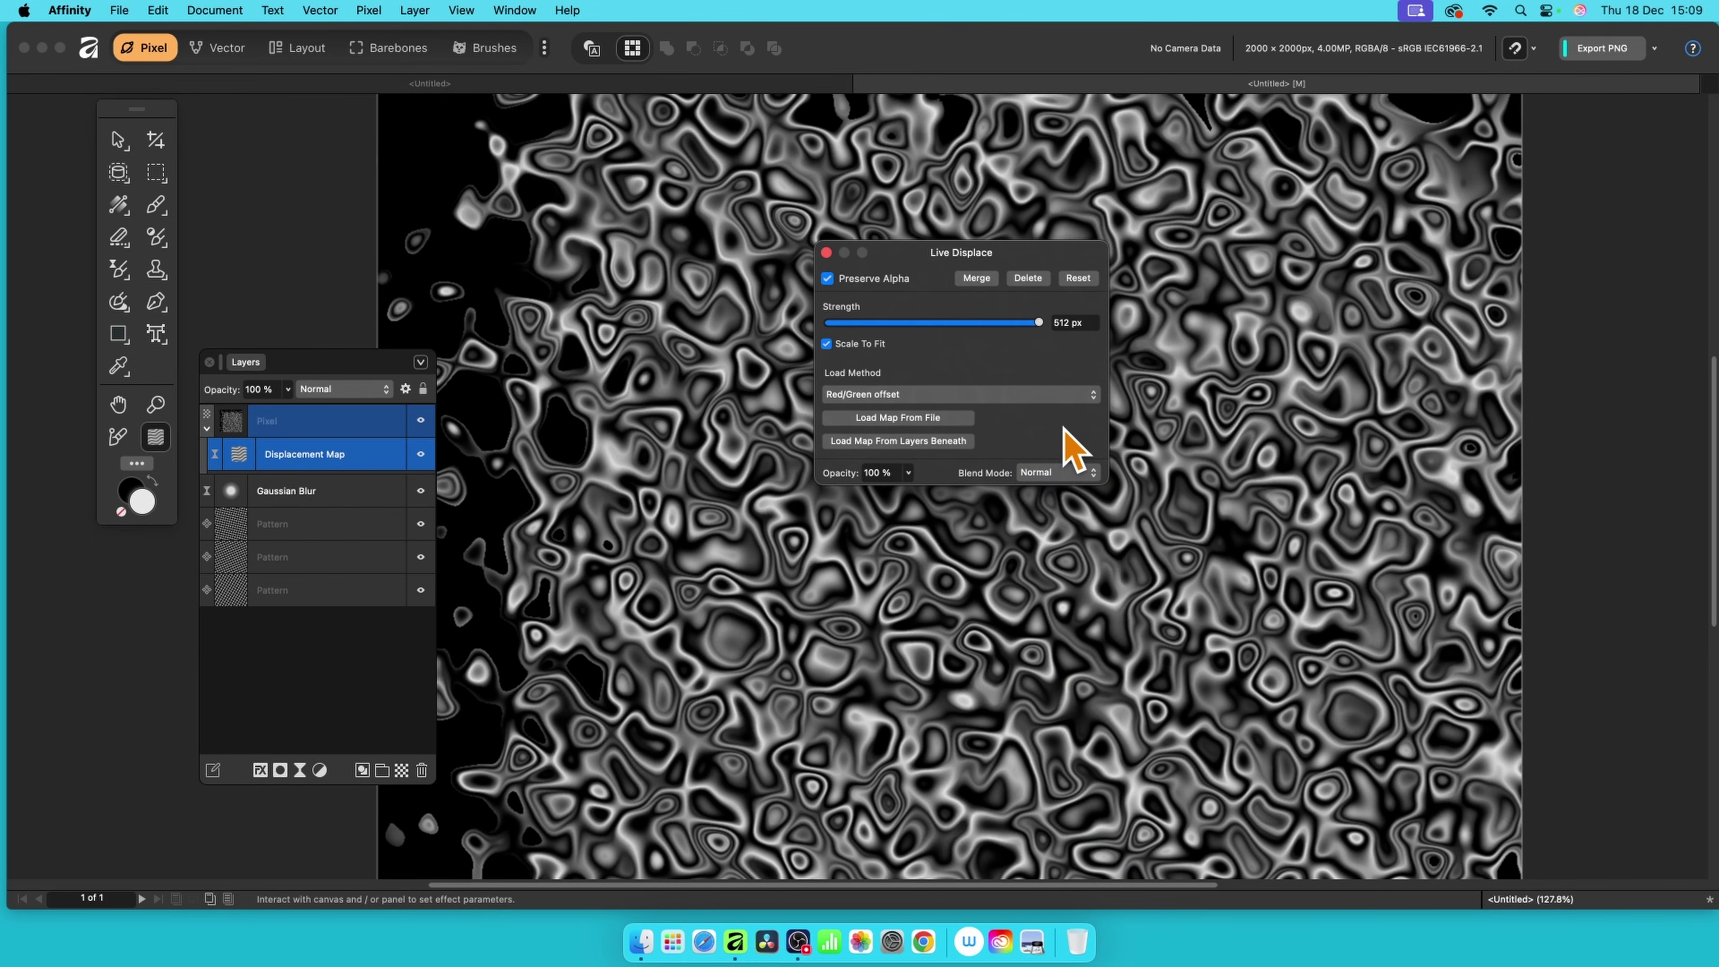
left_click(827, 252)
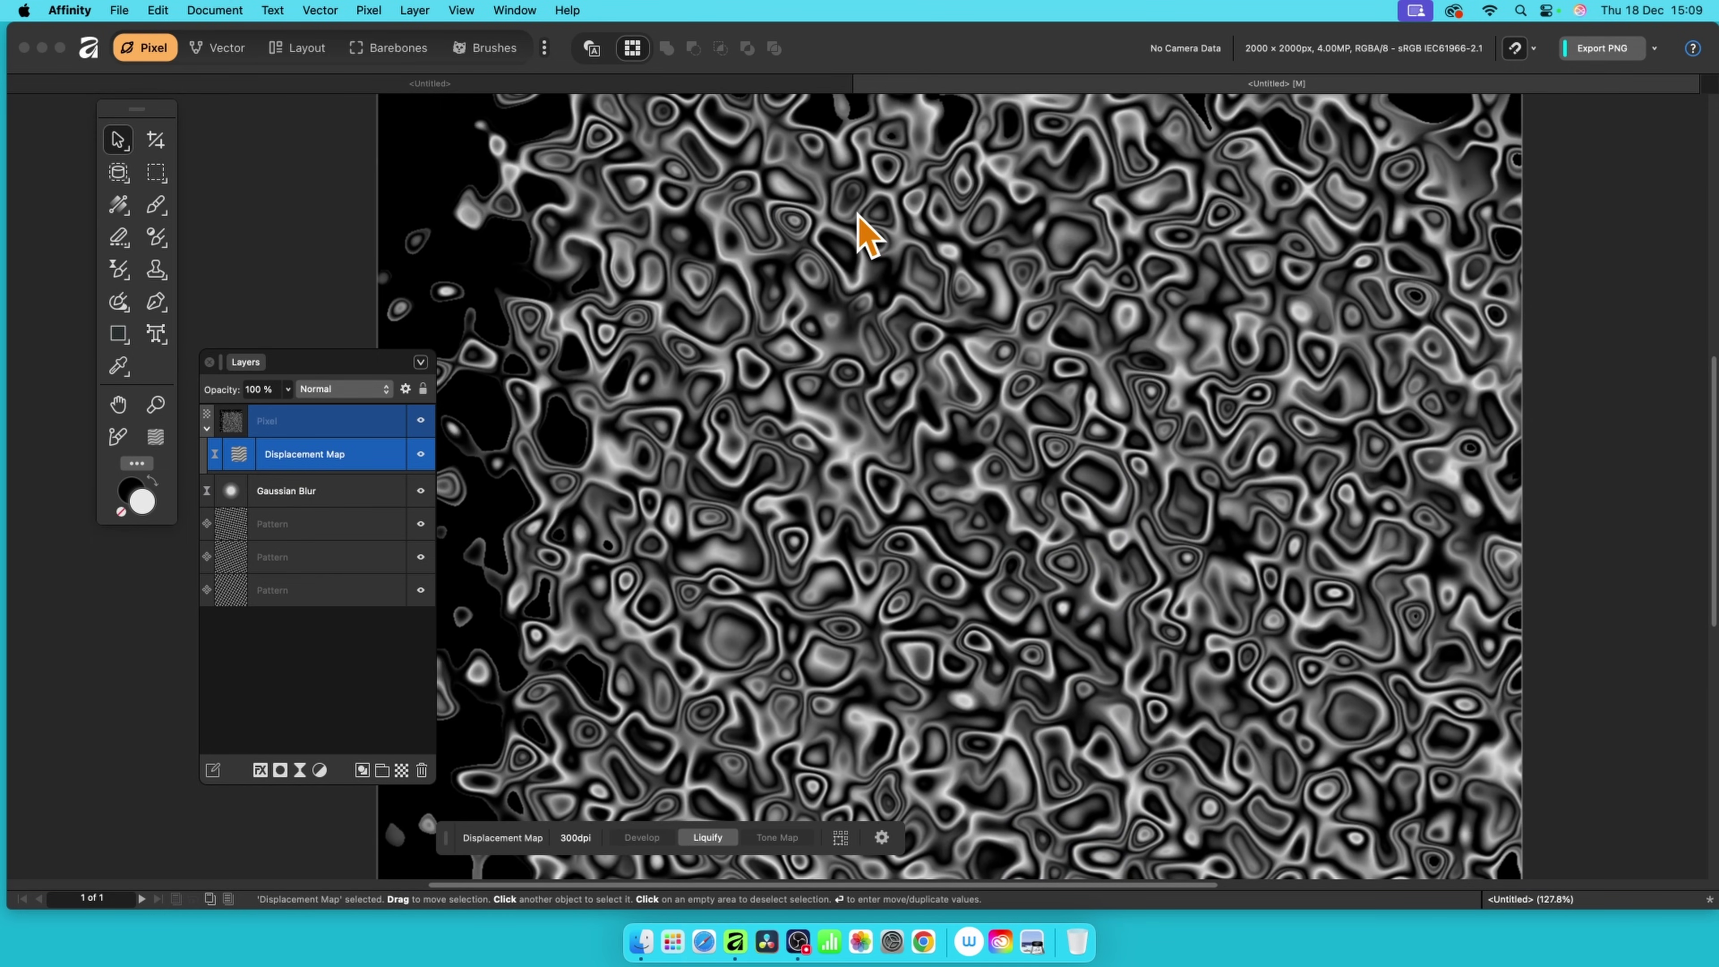
- Hide the Pixel and Gaussian Blur layers, then duplicate the Gaussian Blur layer
left_click(330, 558)
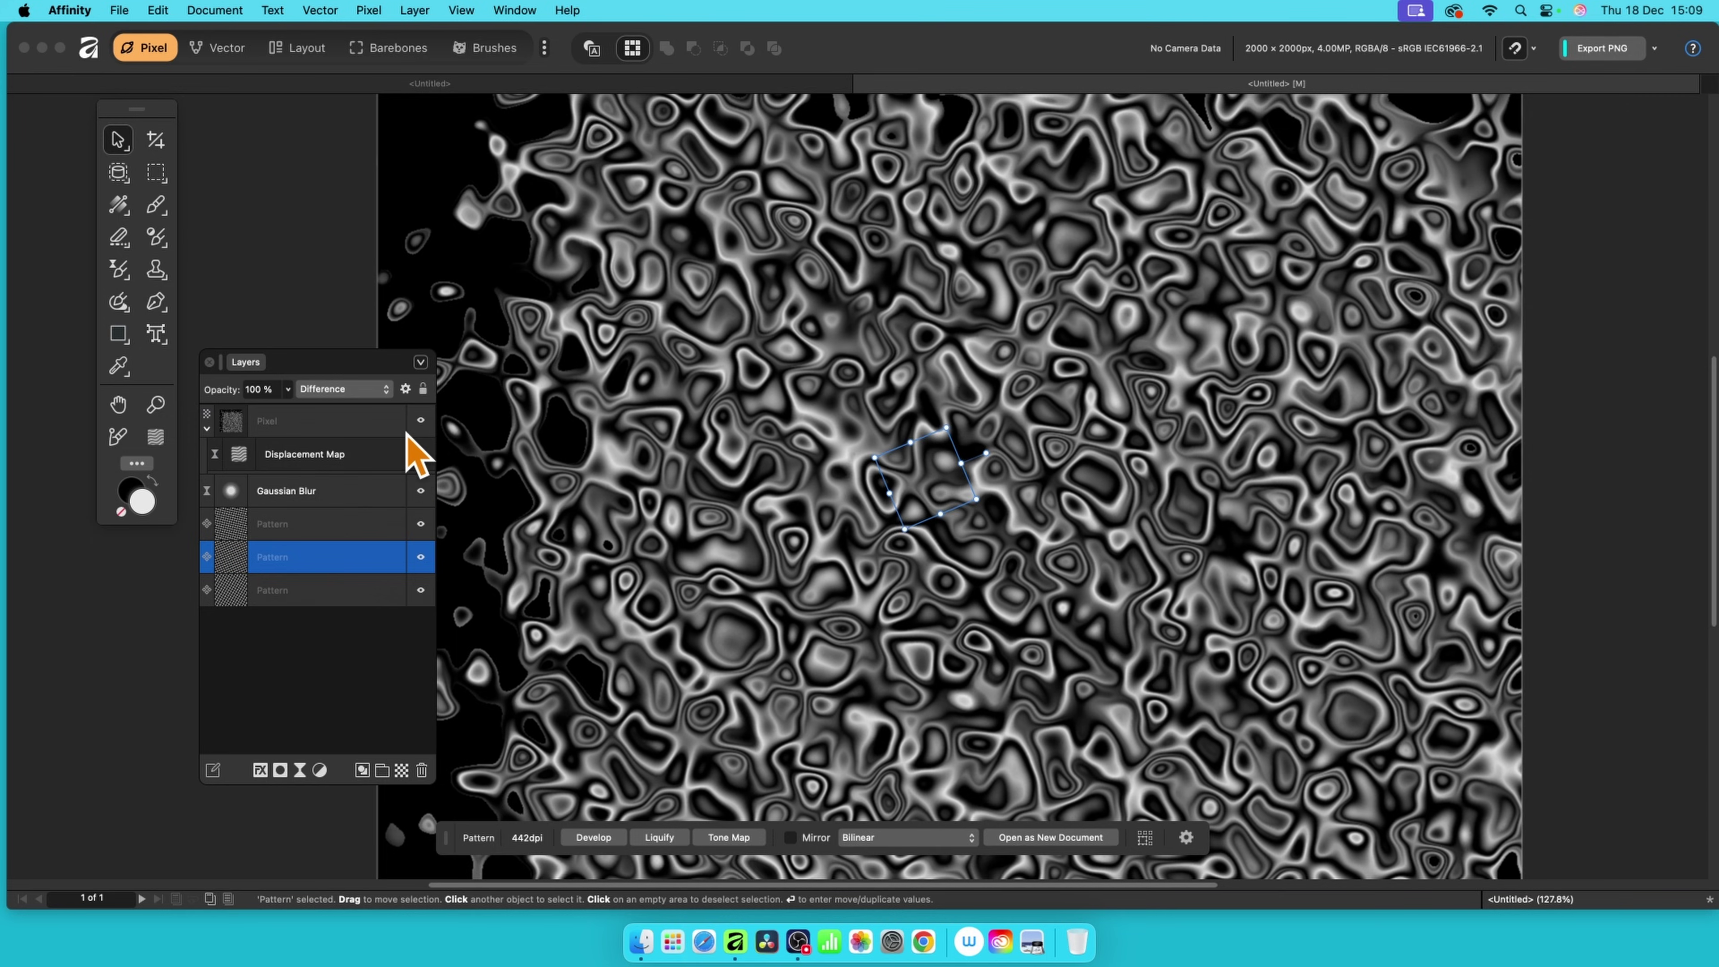
left_click(420, 420)
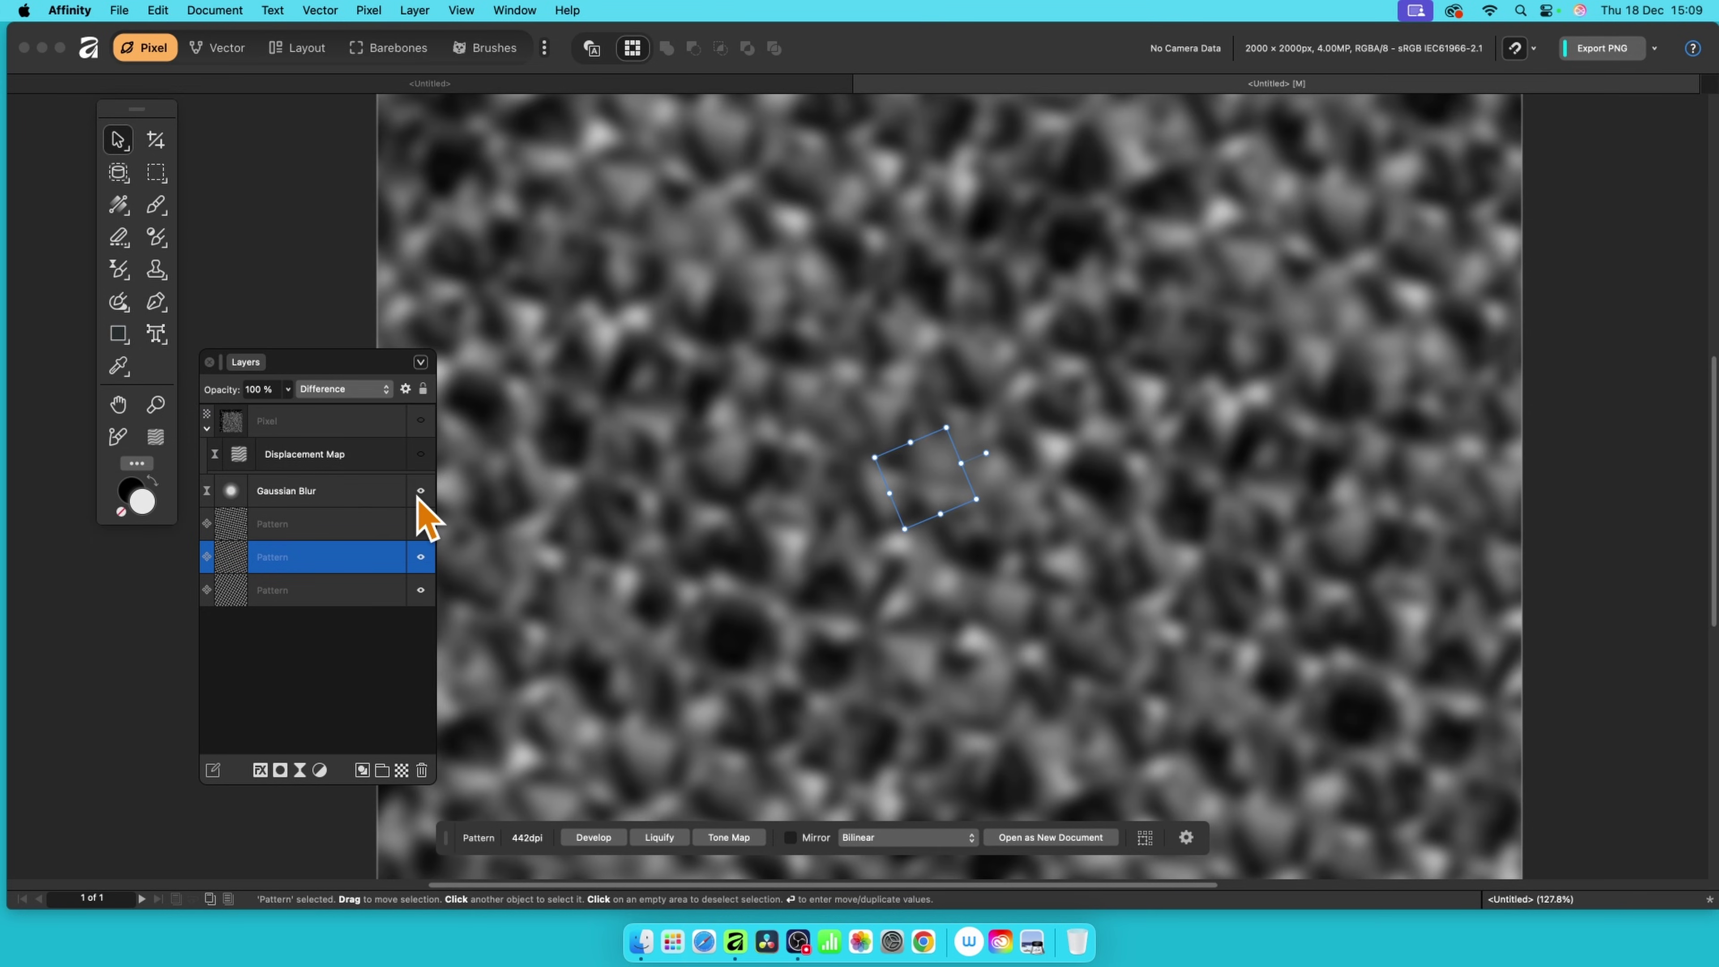
left_click(422, 491)
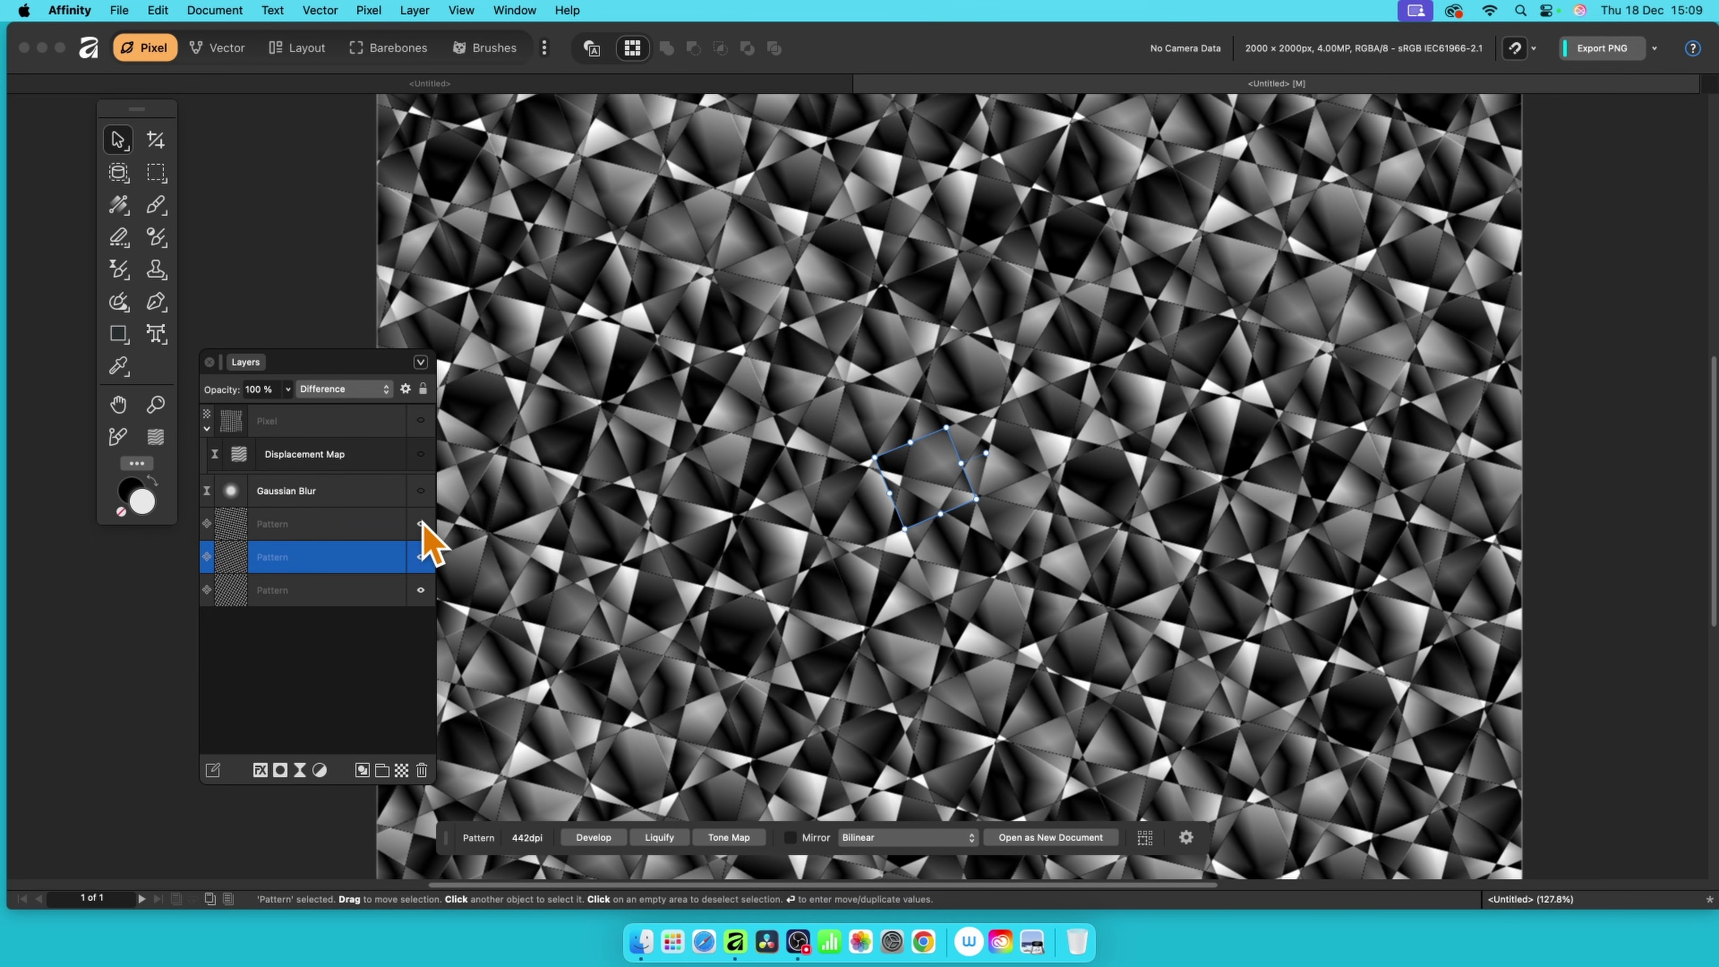
left_click(338, 498)
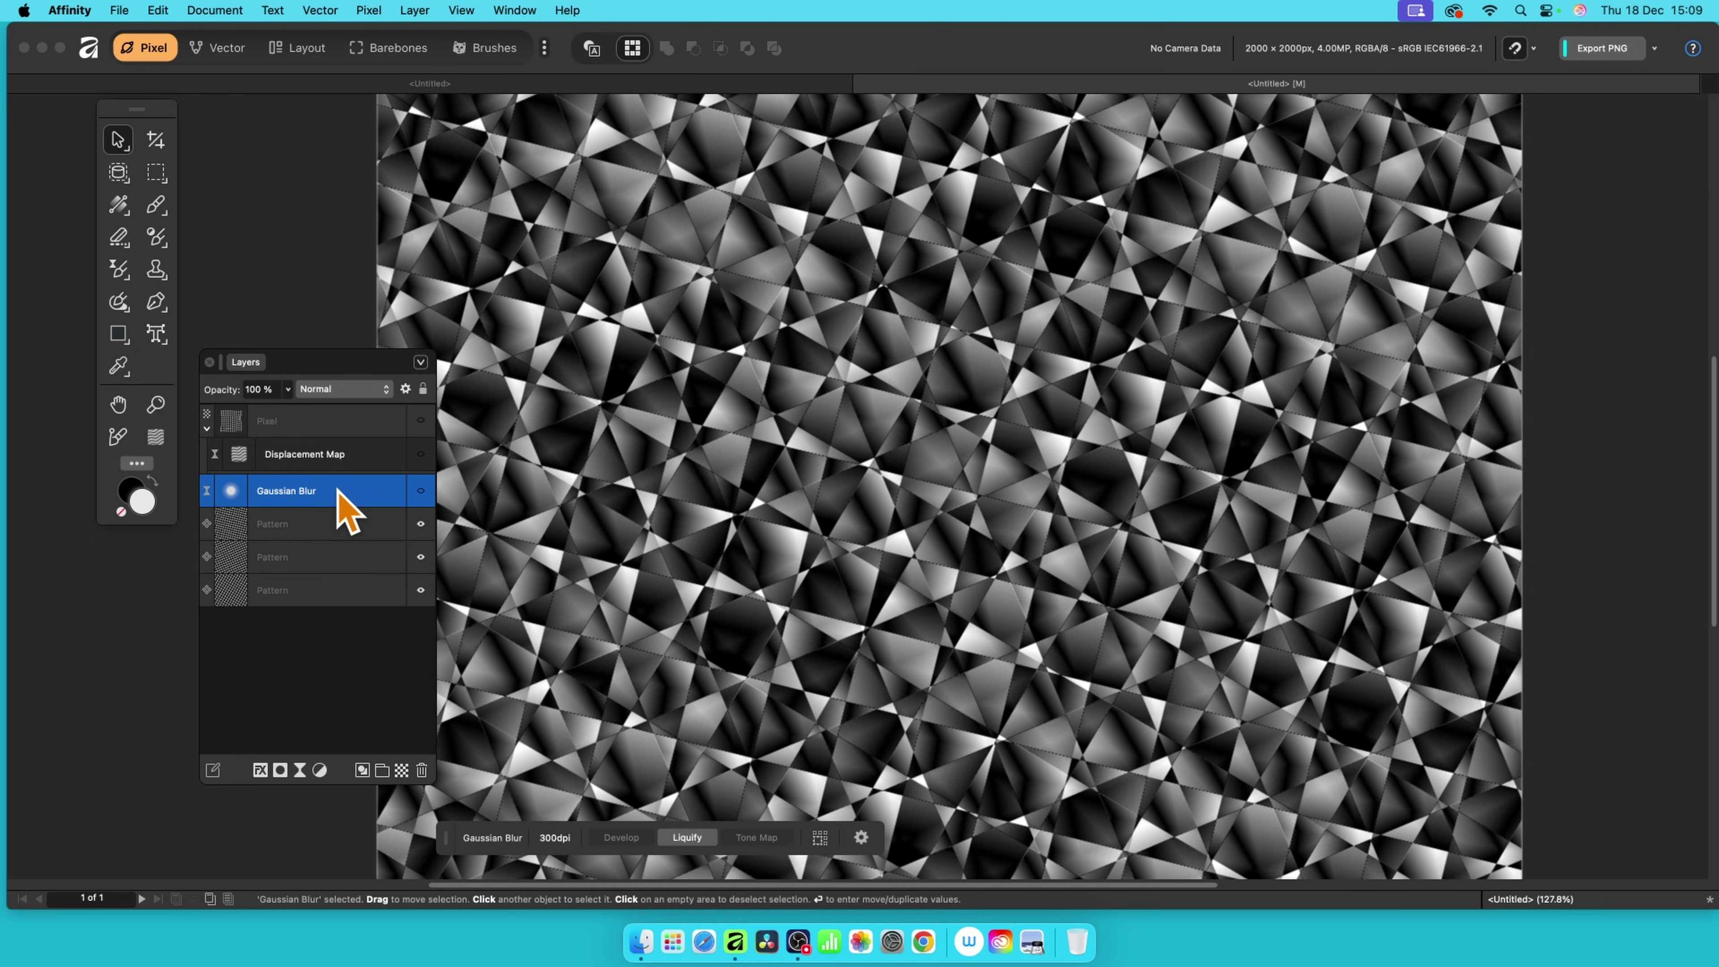
right_click(338, 491)
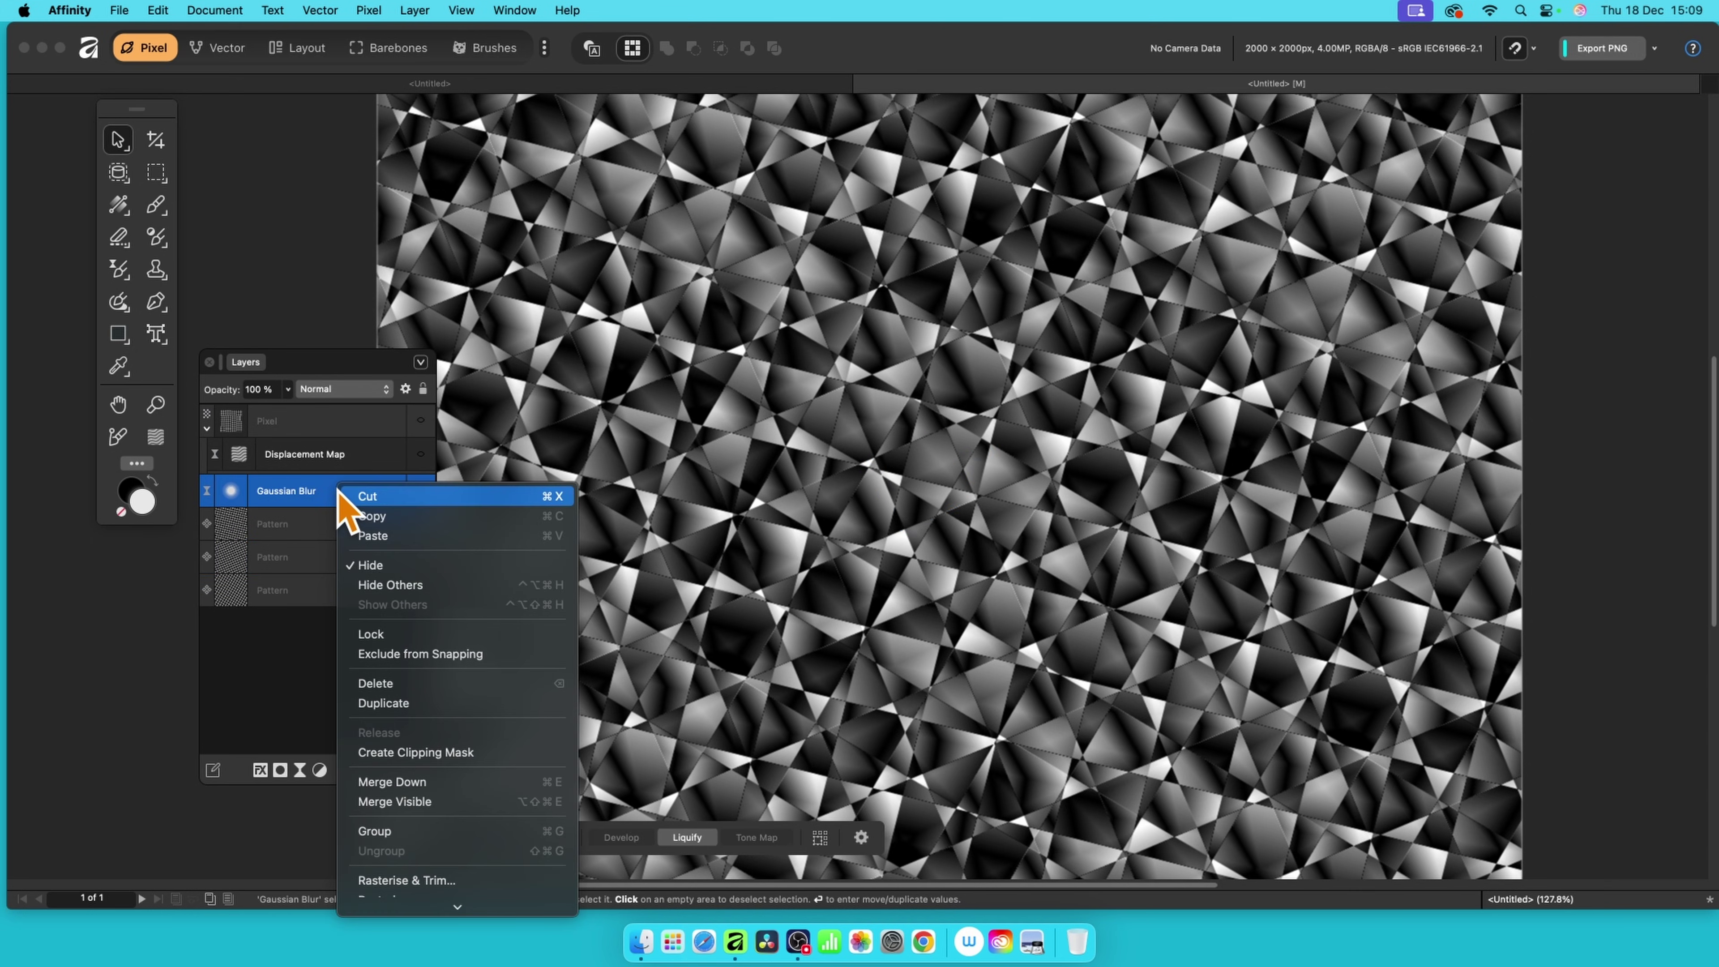
left_click(382, 704)
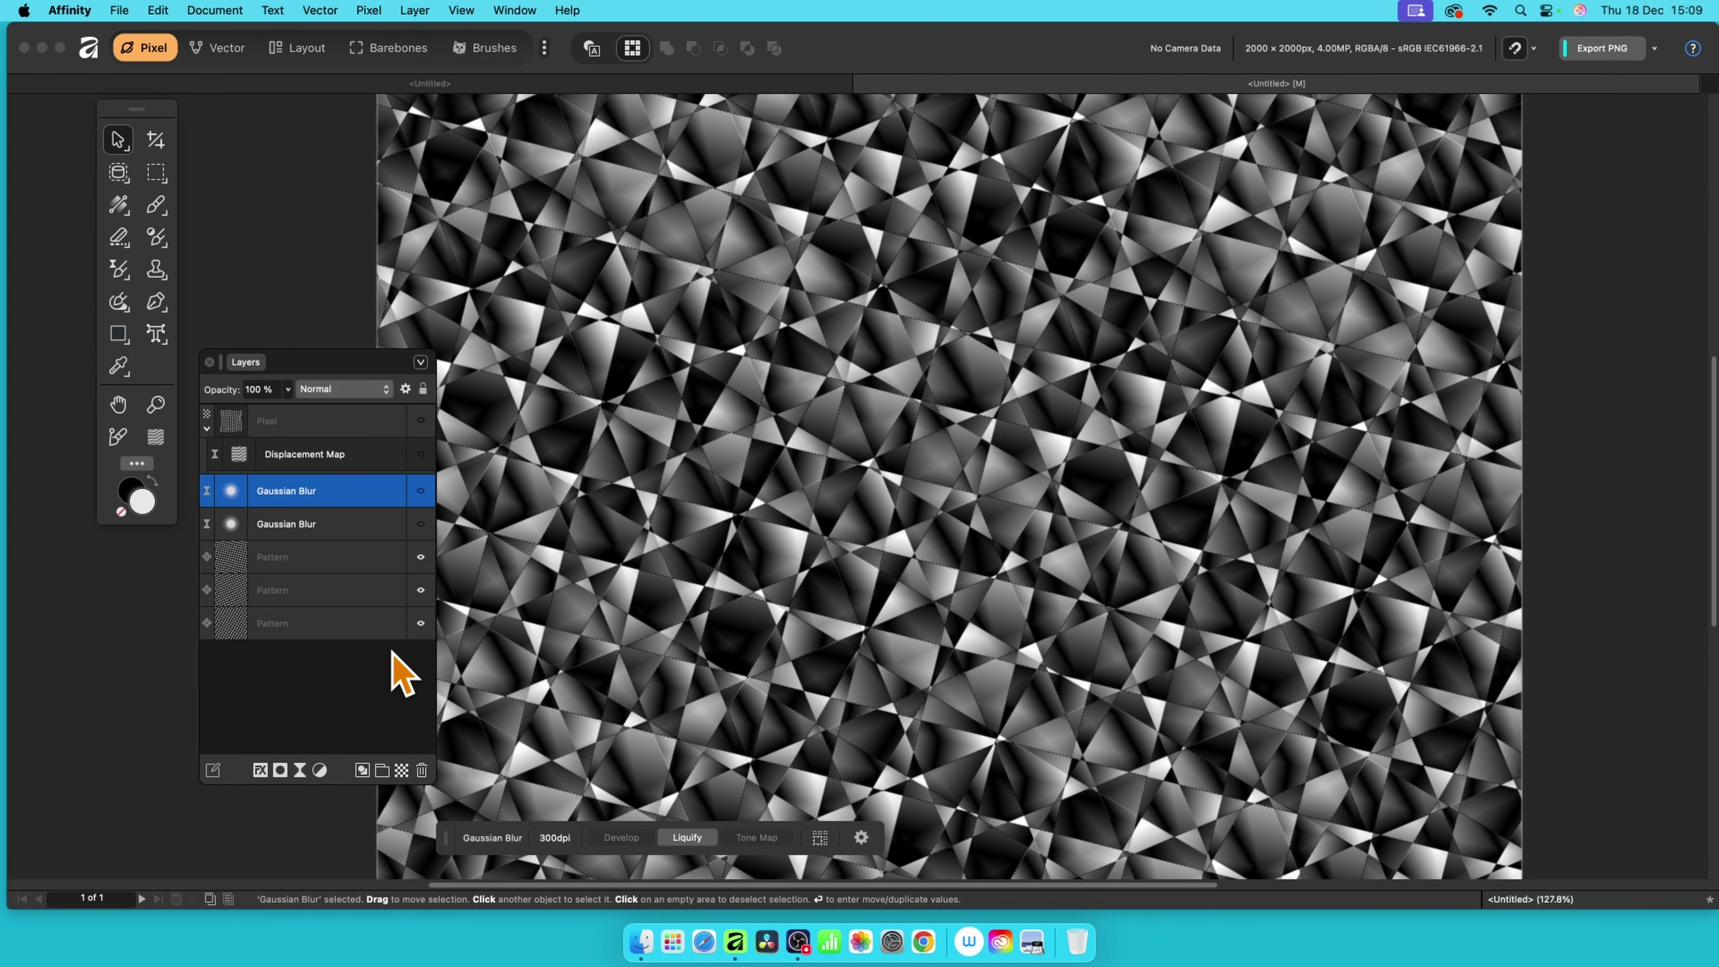
- Set the duplicated Live Gaussian Blur's blend mode to Screen
left_click(231, 491)
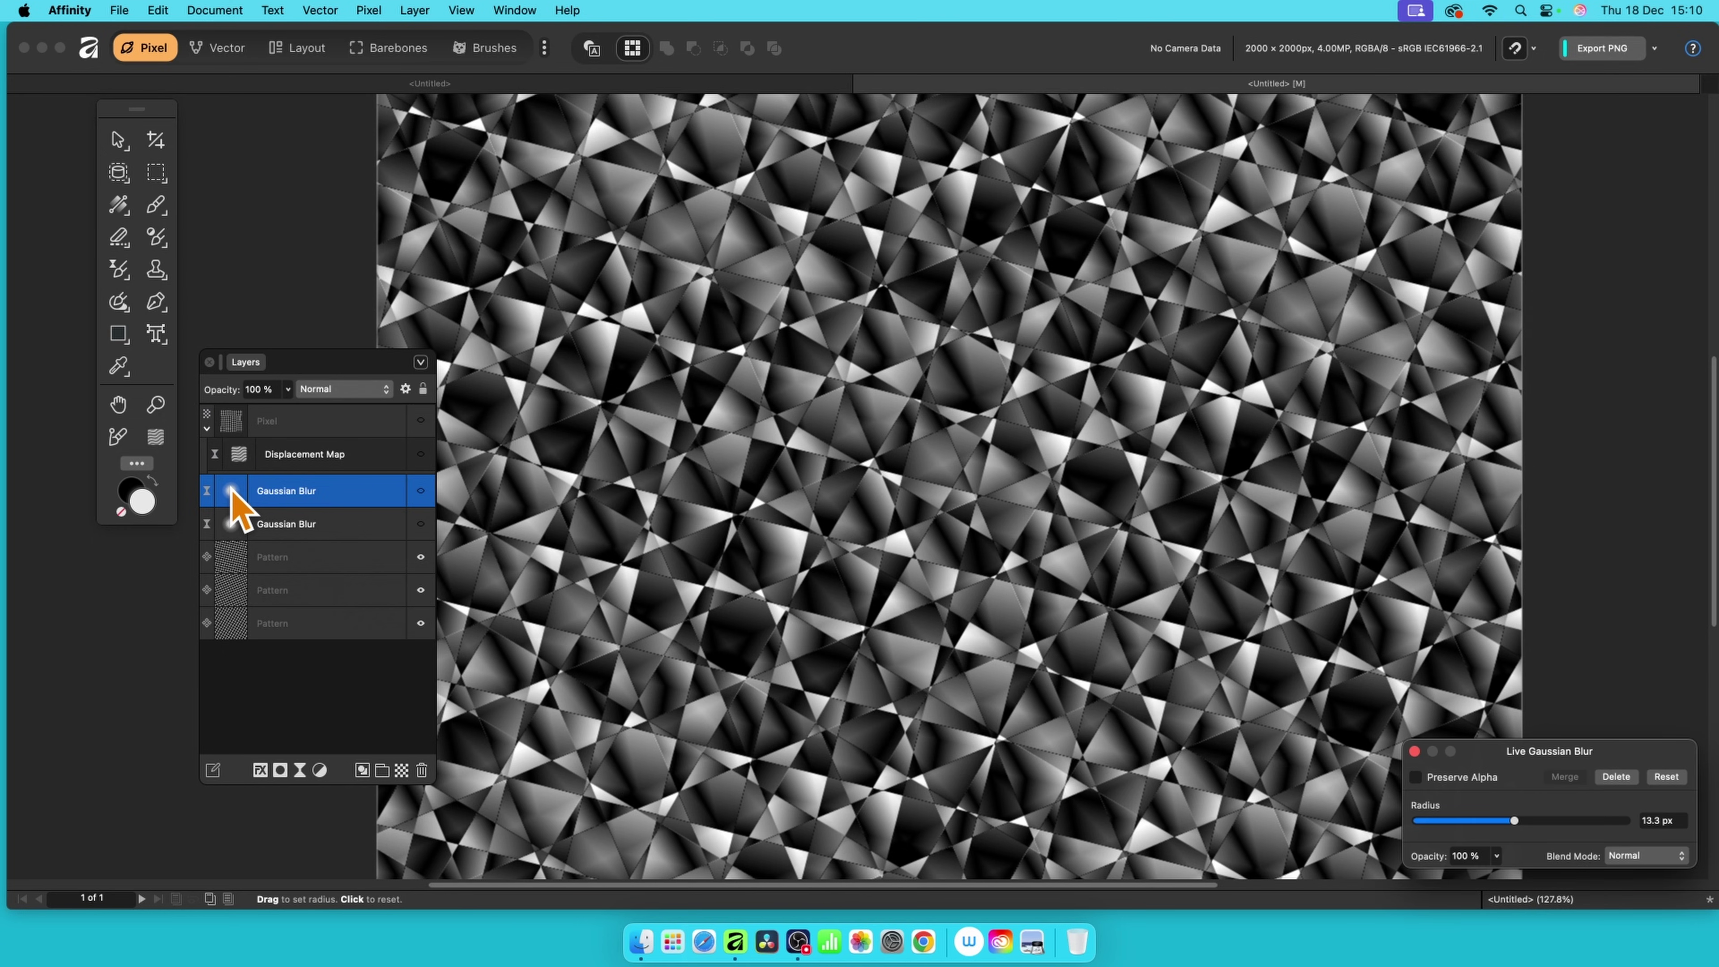
left_click_drag(1557, 778, 992, 308)
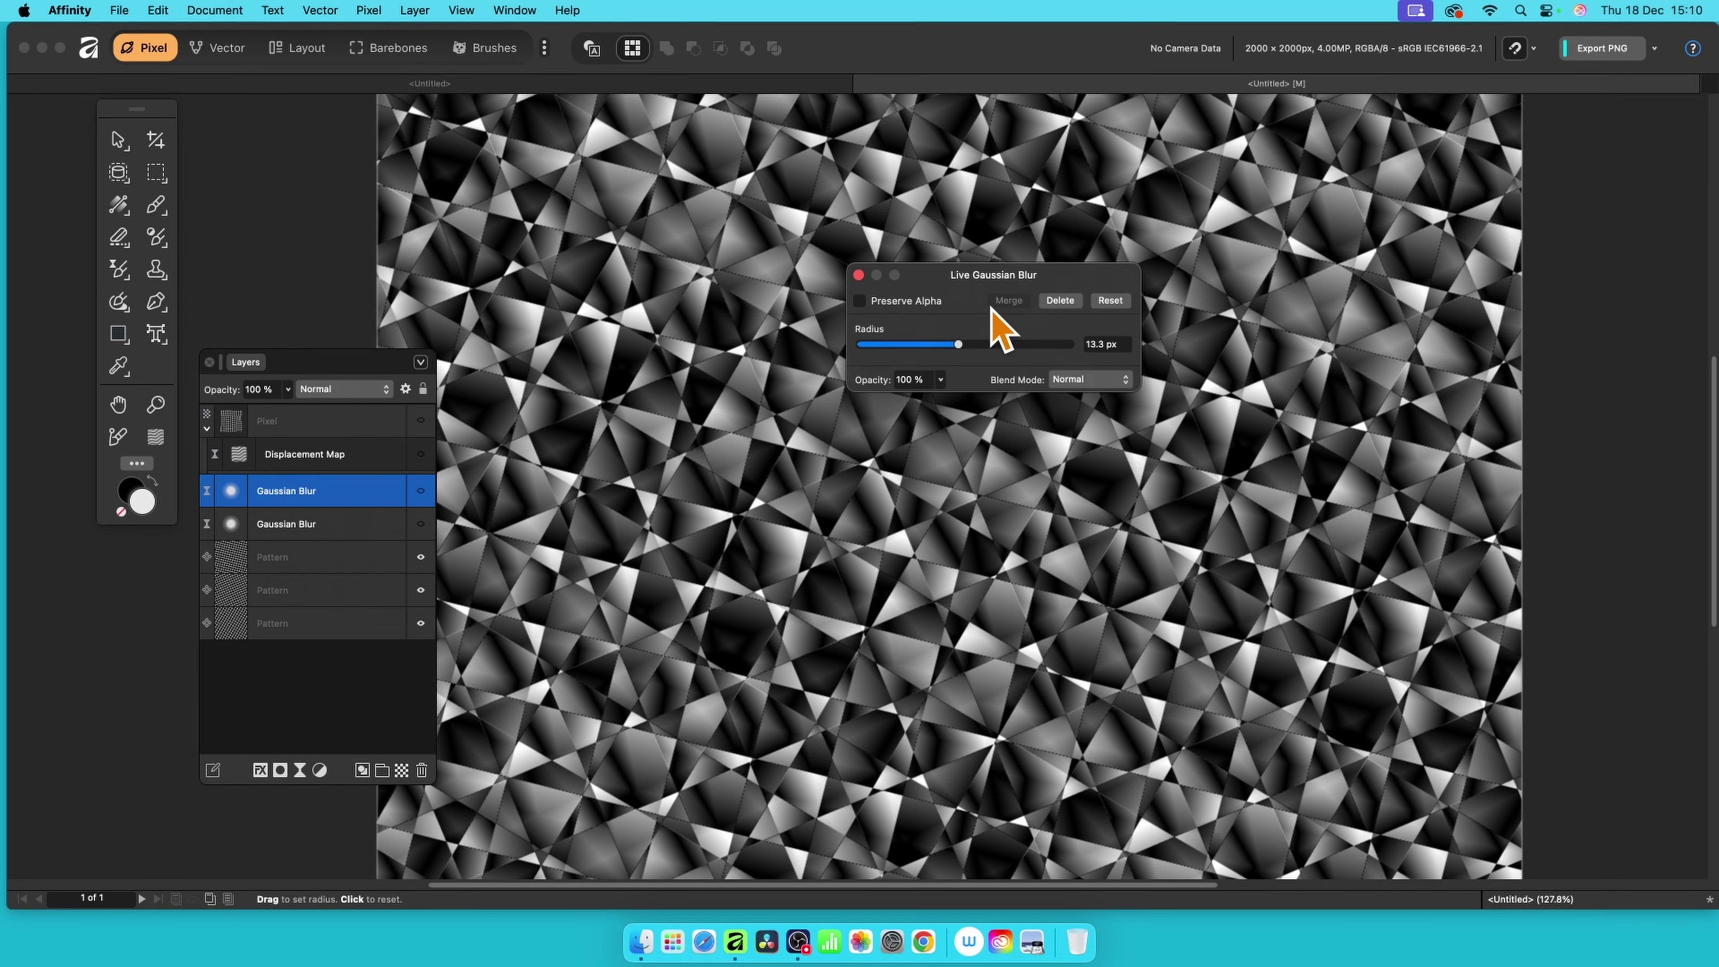
left_click(1083, 379)
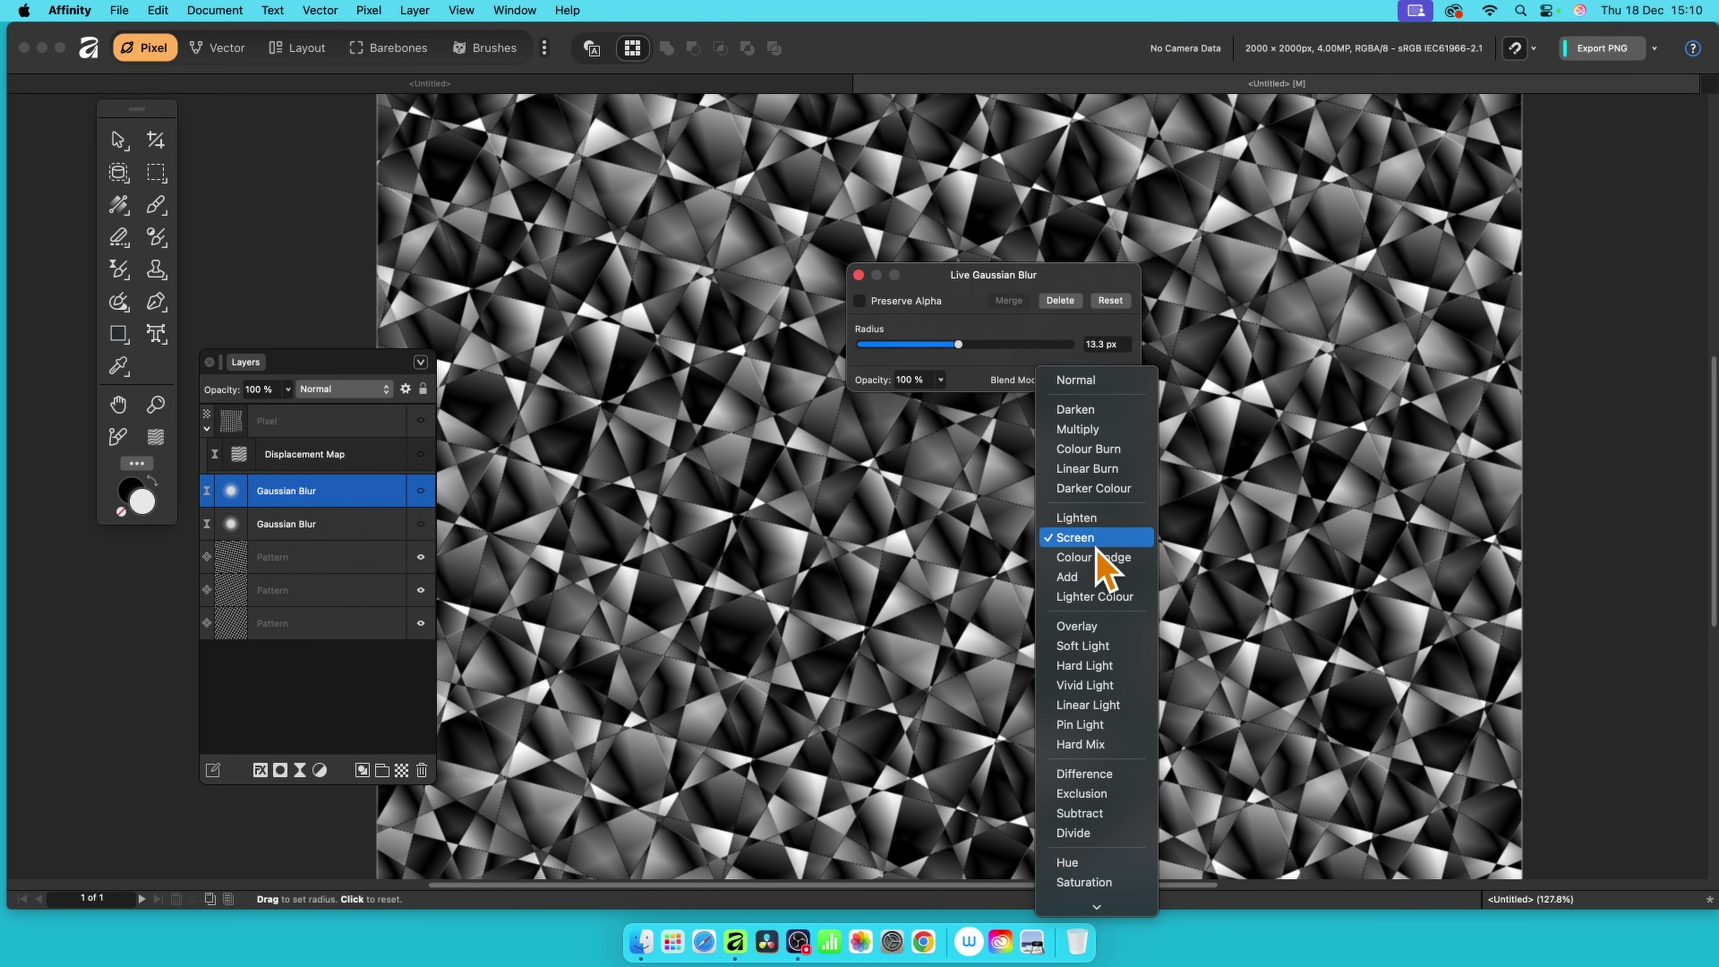
left_click(1077, 537)
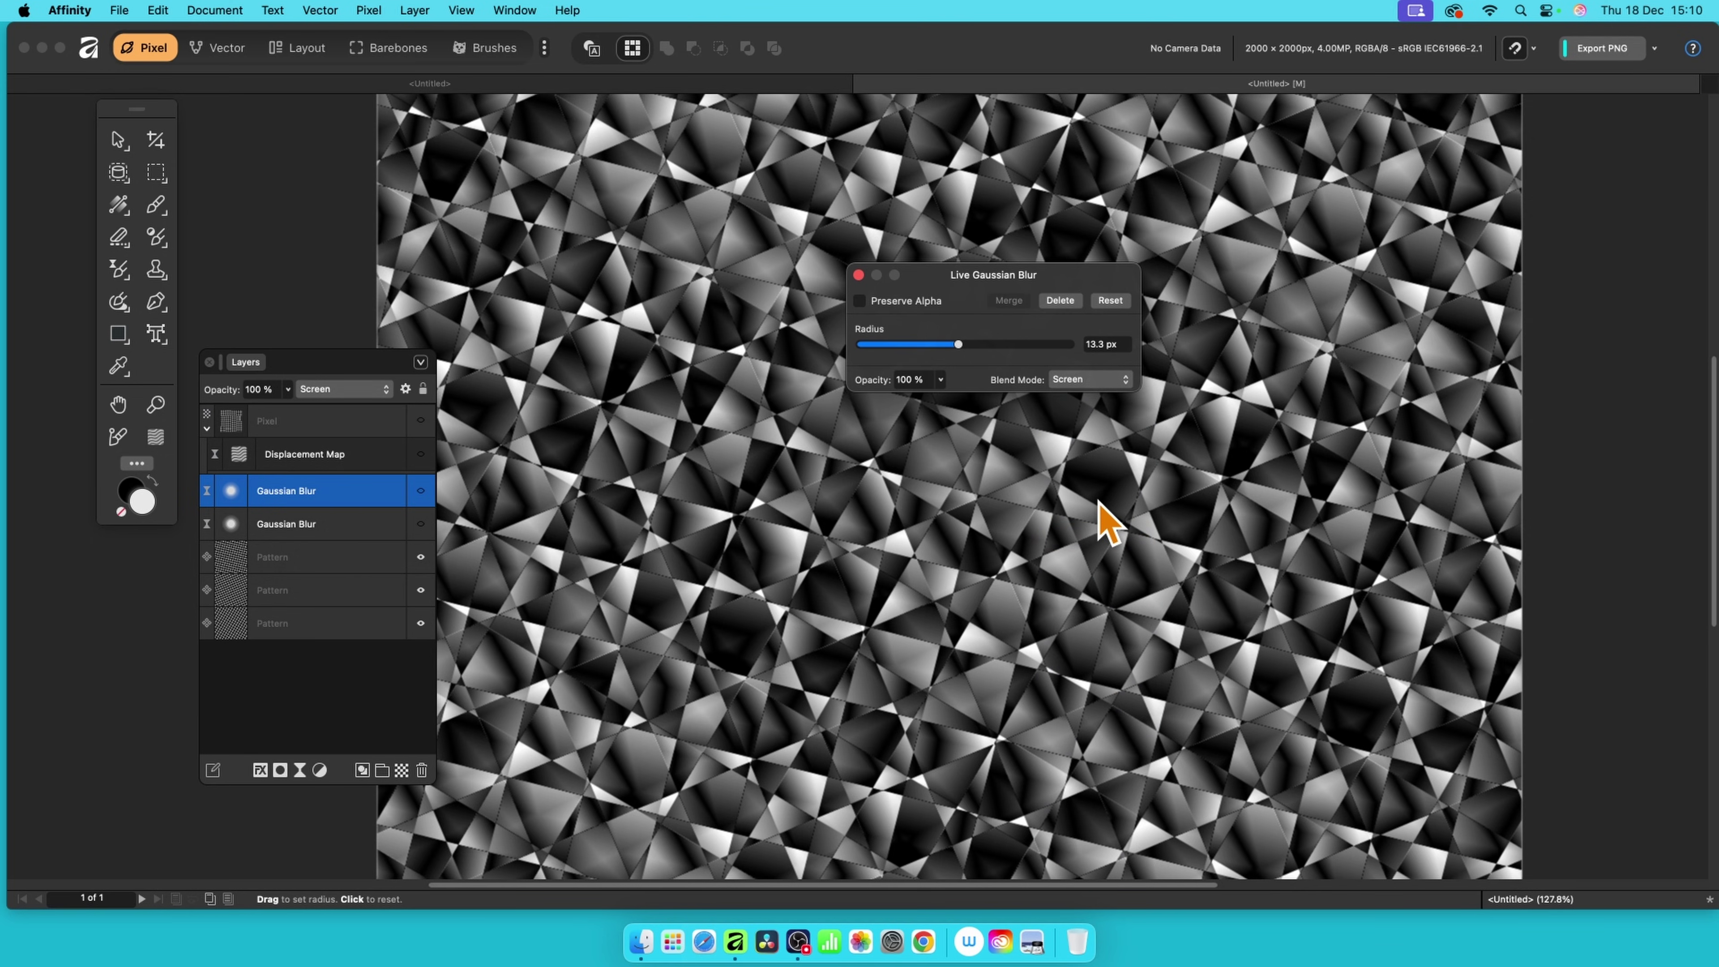
left_click(858, 274)
- Re-show the effect layers and reload the displacement from the layers beneath at 383.4 px
left_click(421, 454)
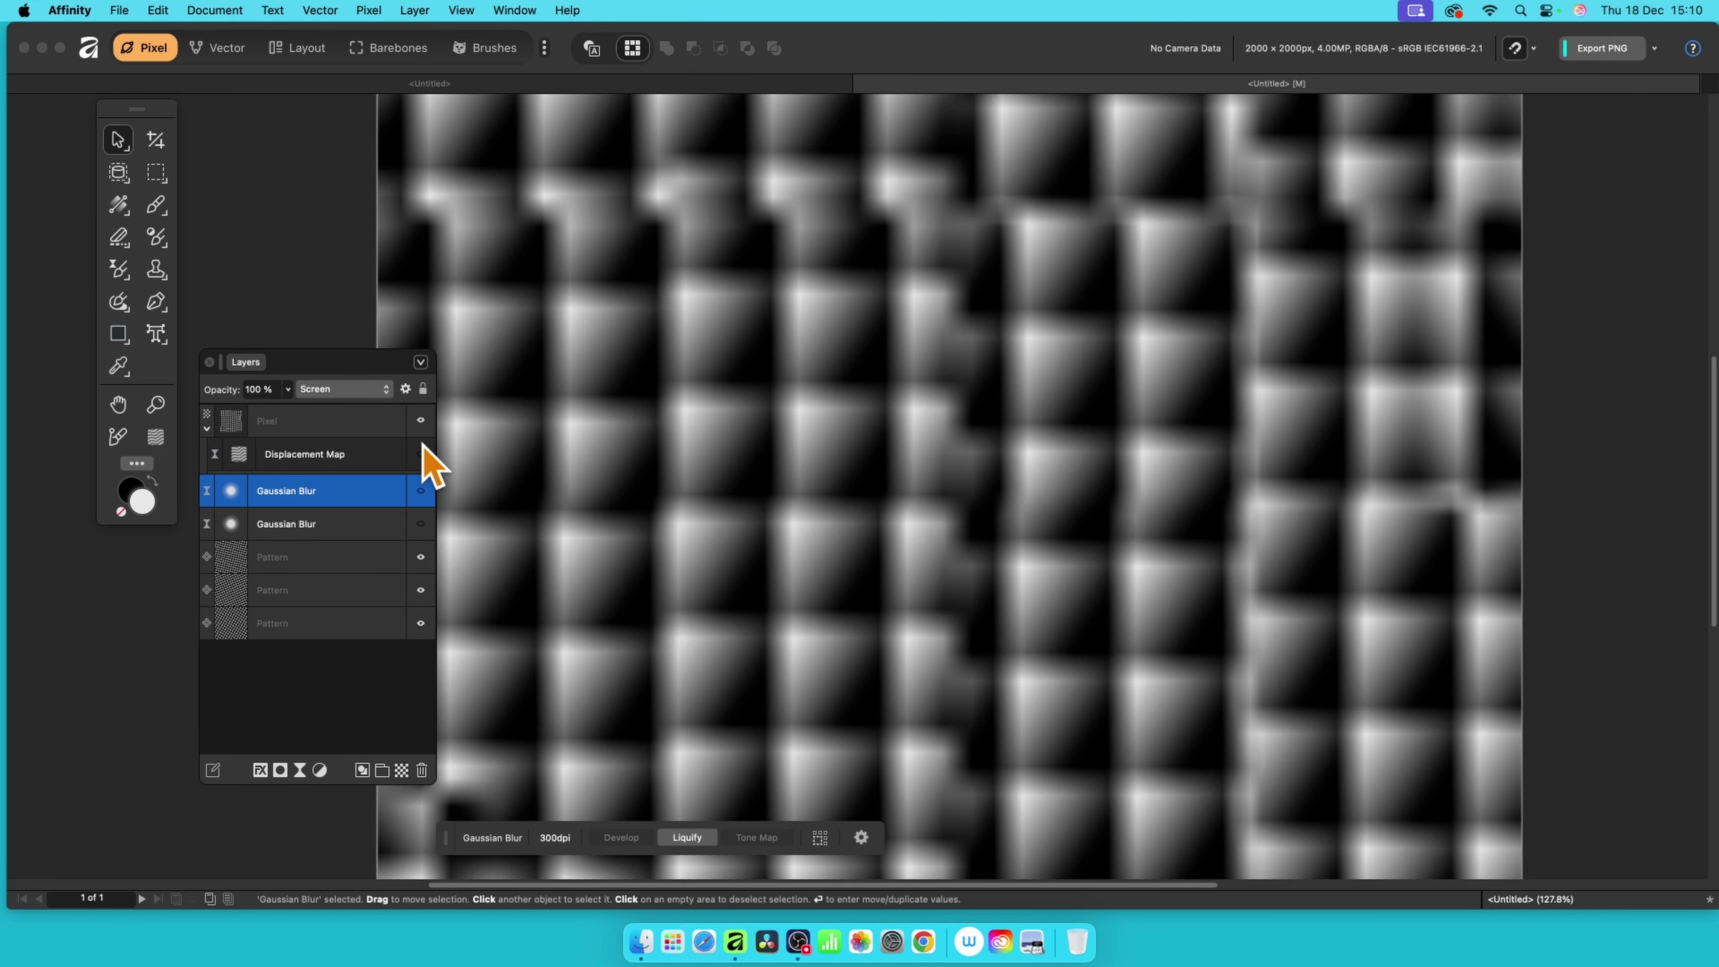
left_click(421, 491)
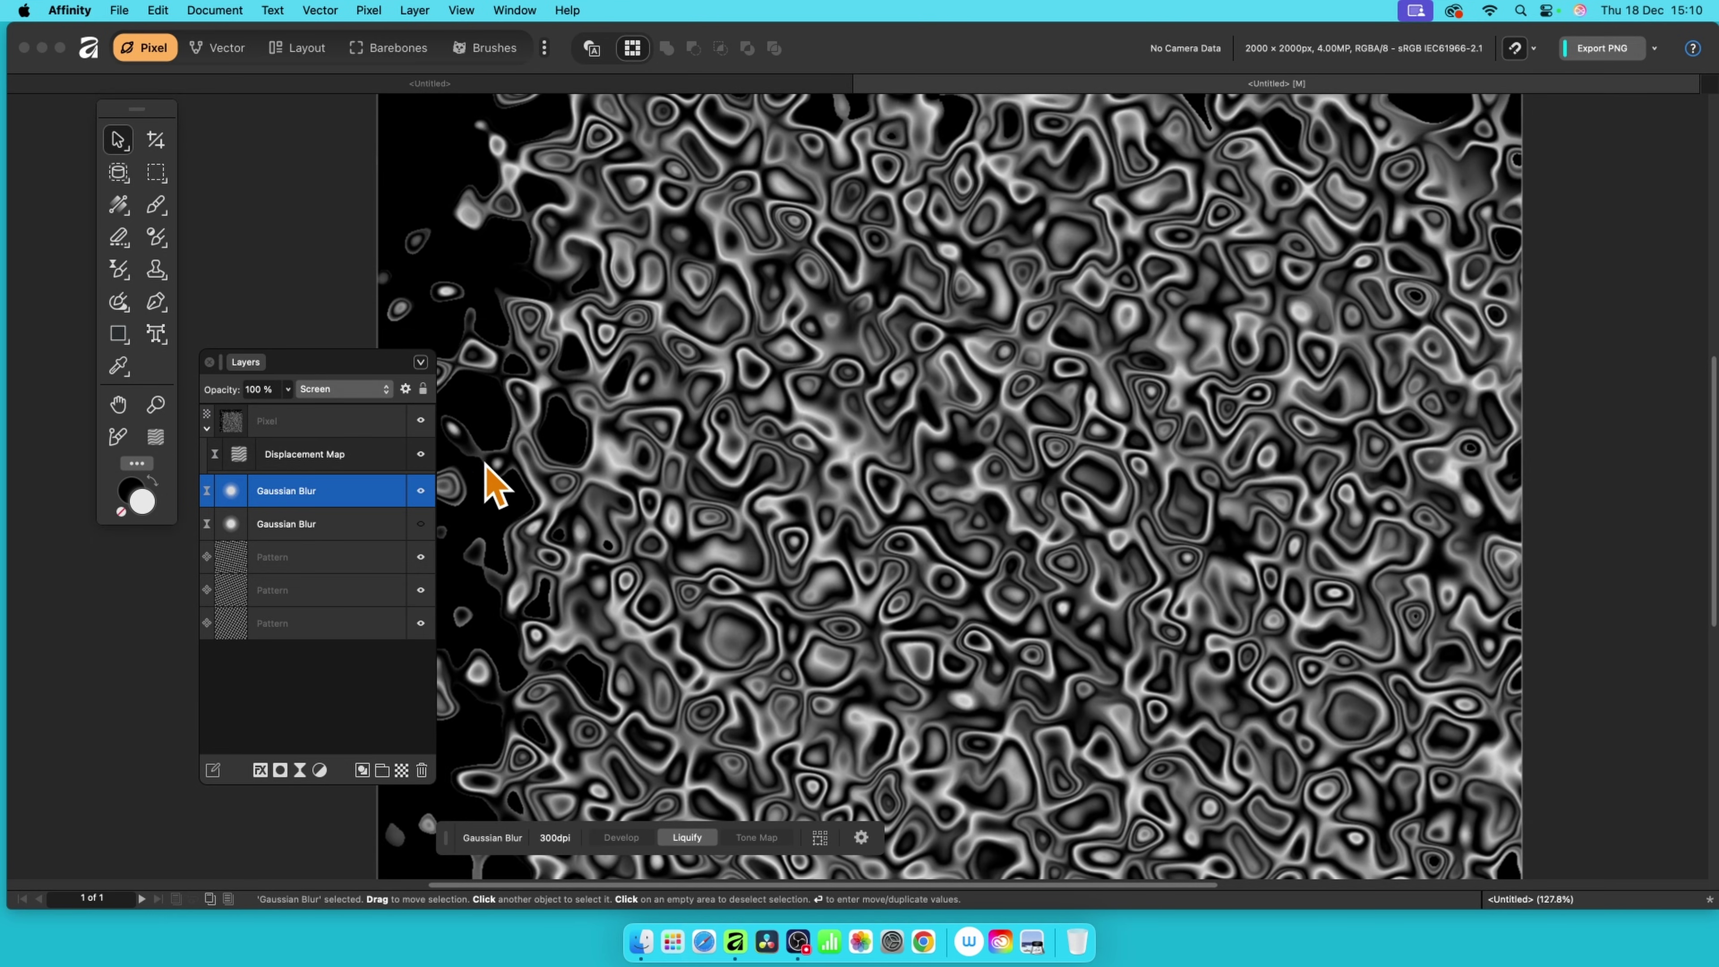
double_click(242, 454)
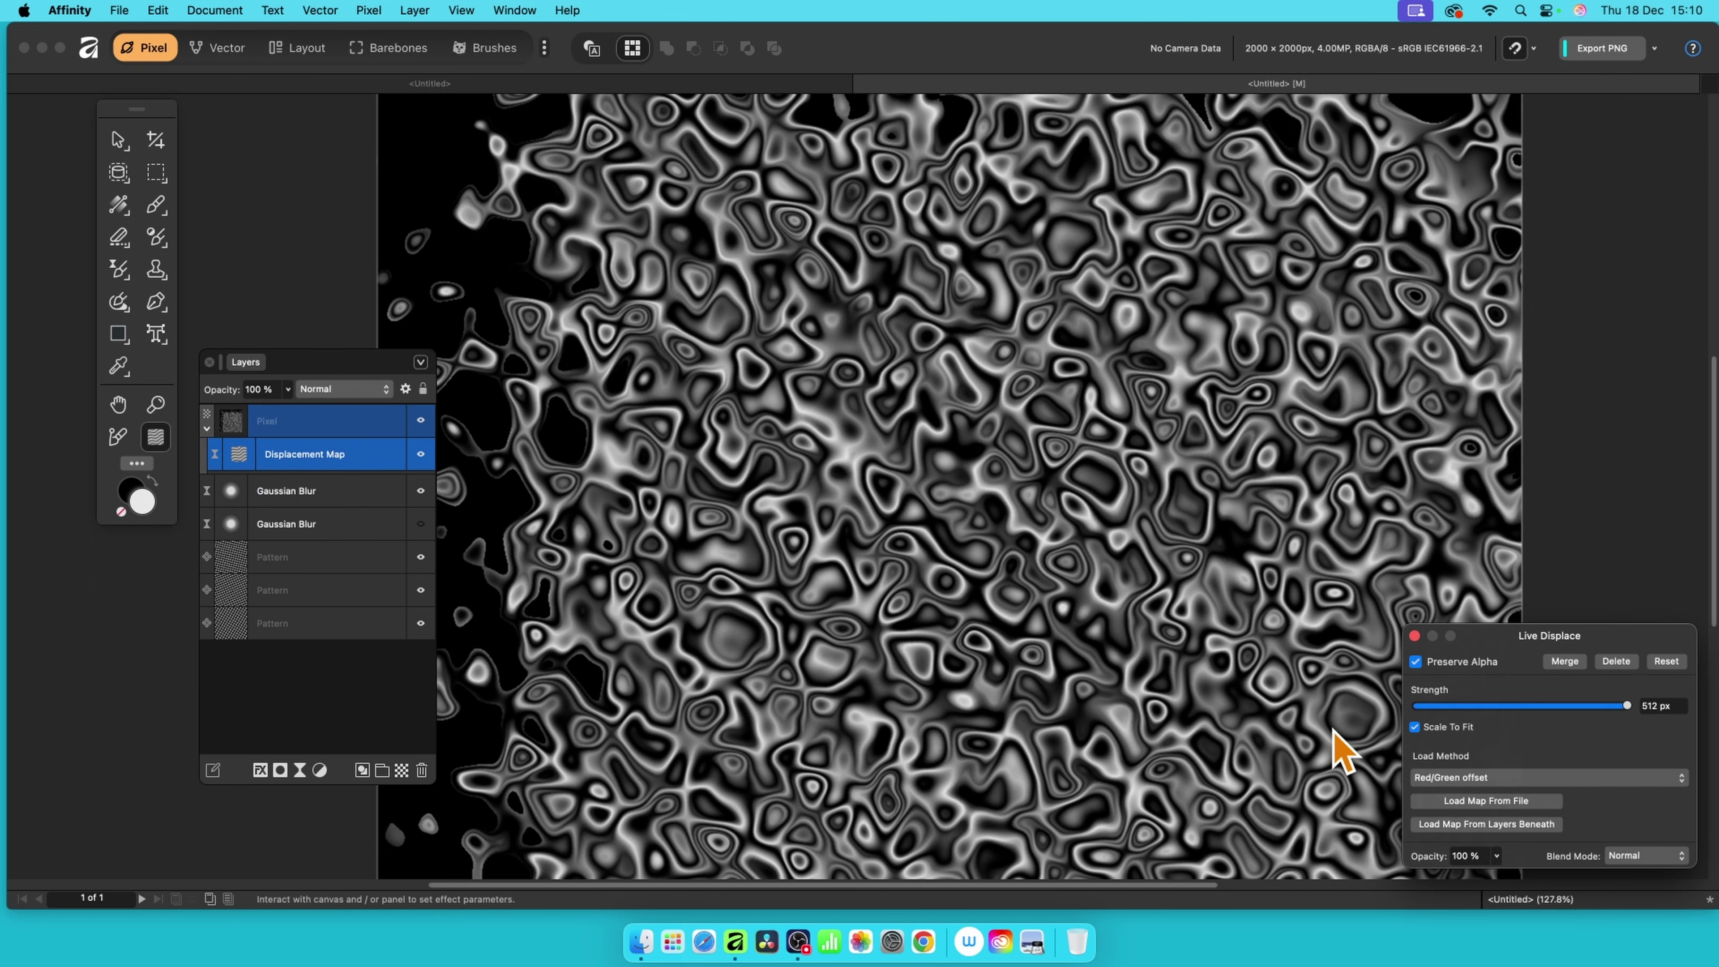
left_click_drag(1543, 639, 849, 330)
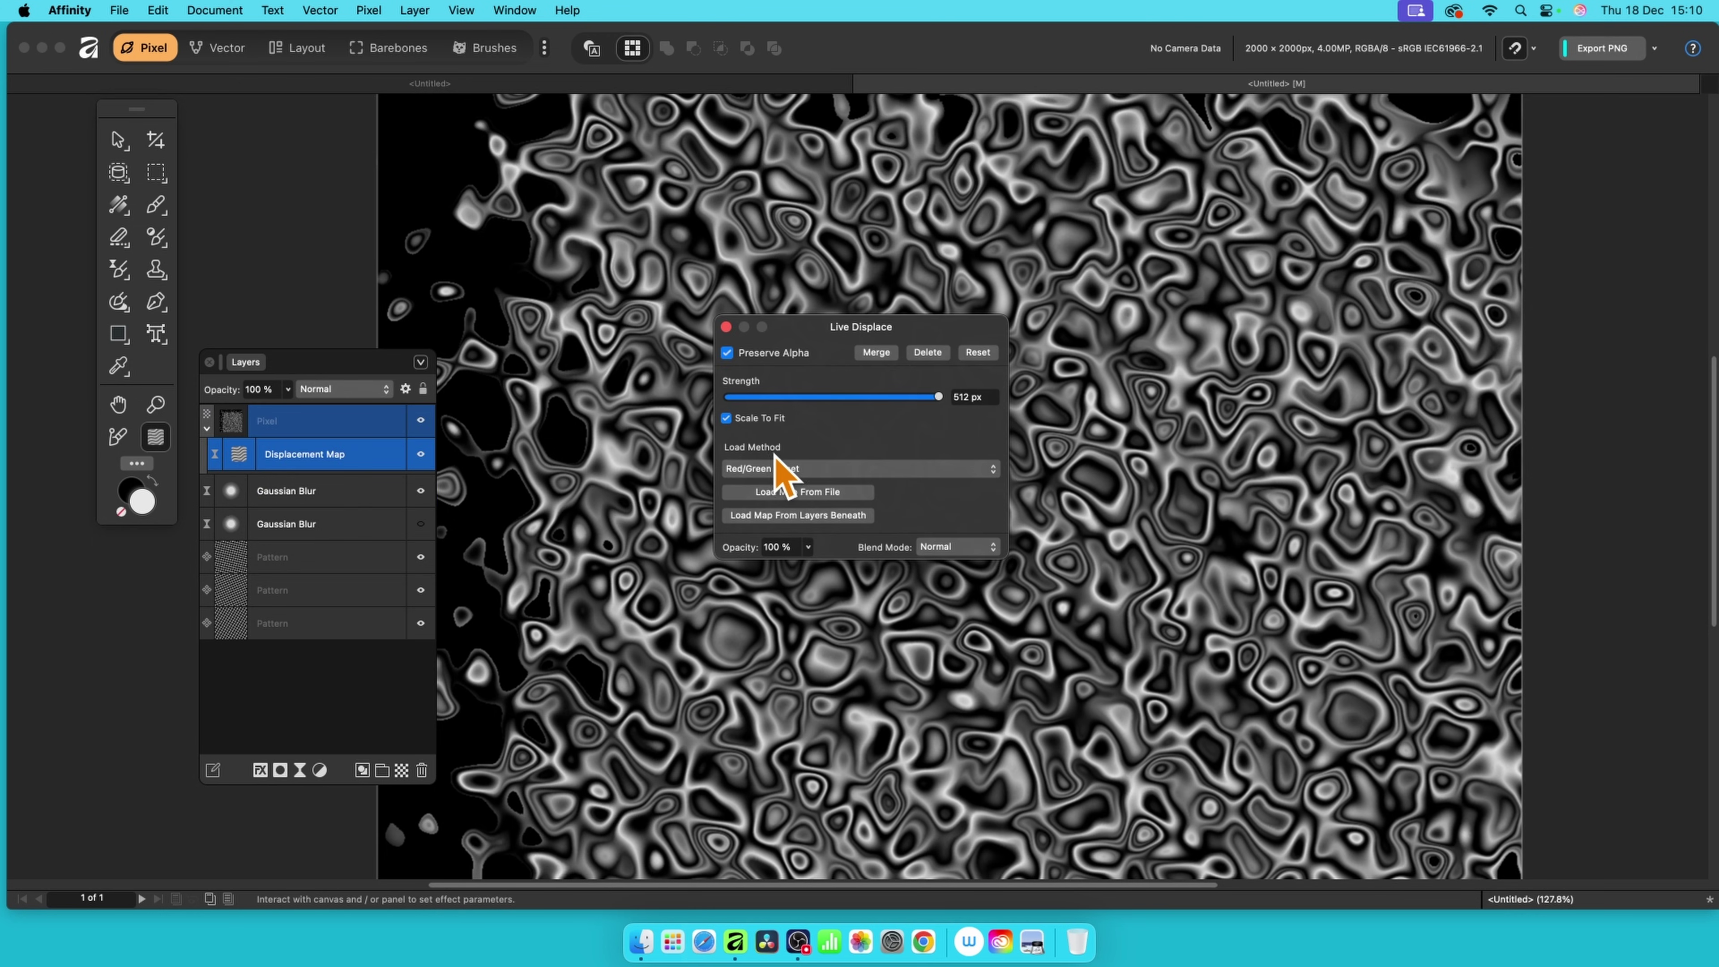
left_click(806, 515)
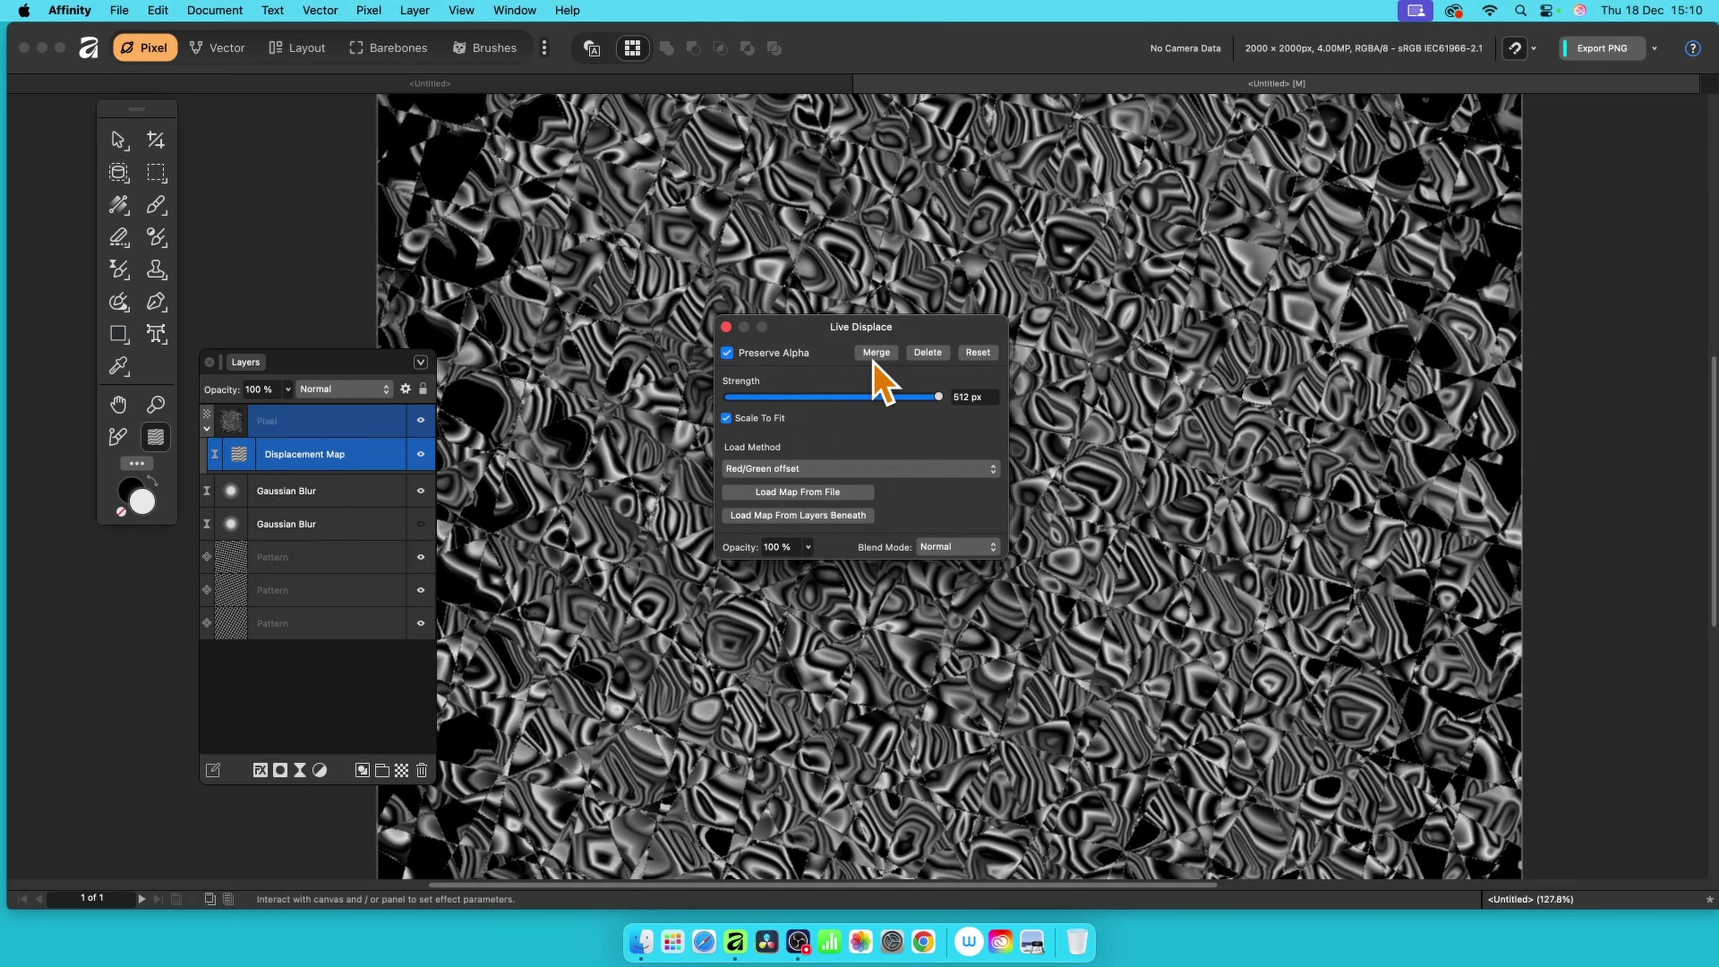
left_click_drag(874, 365, 1172, 338)
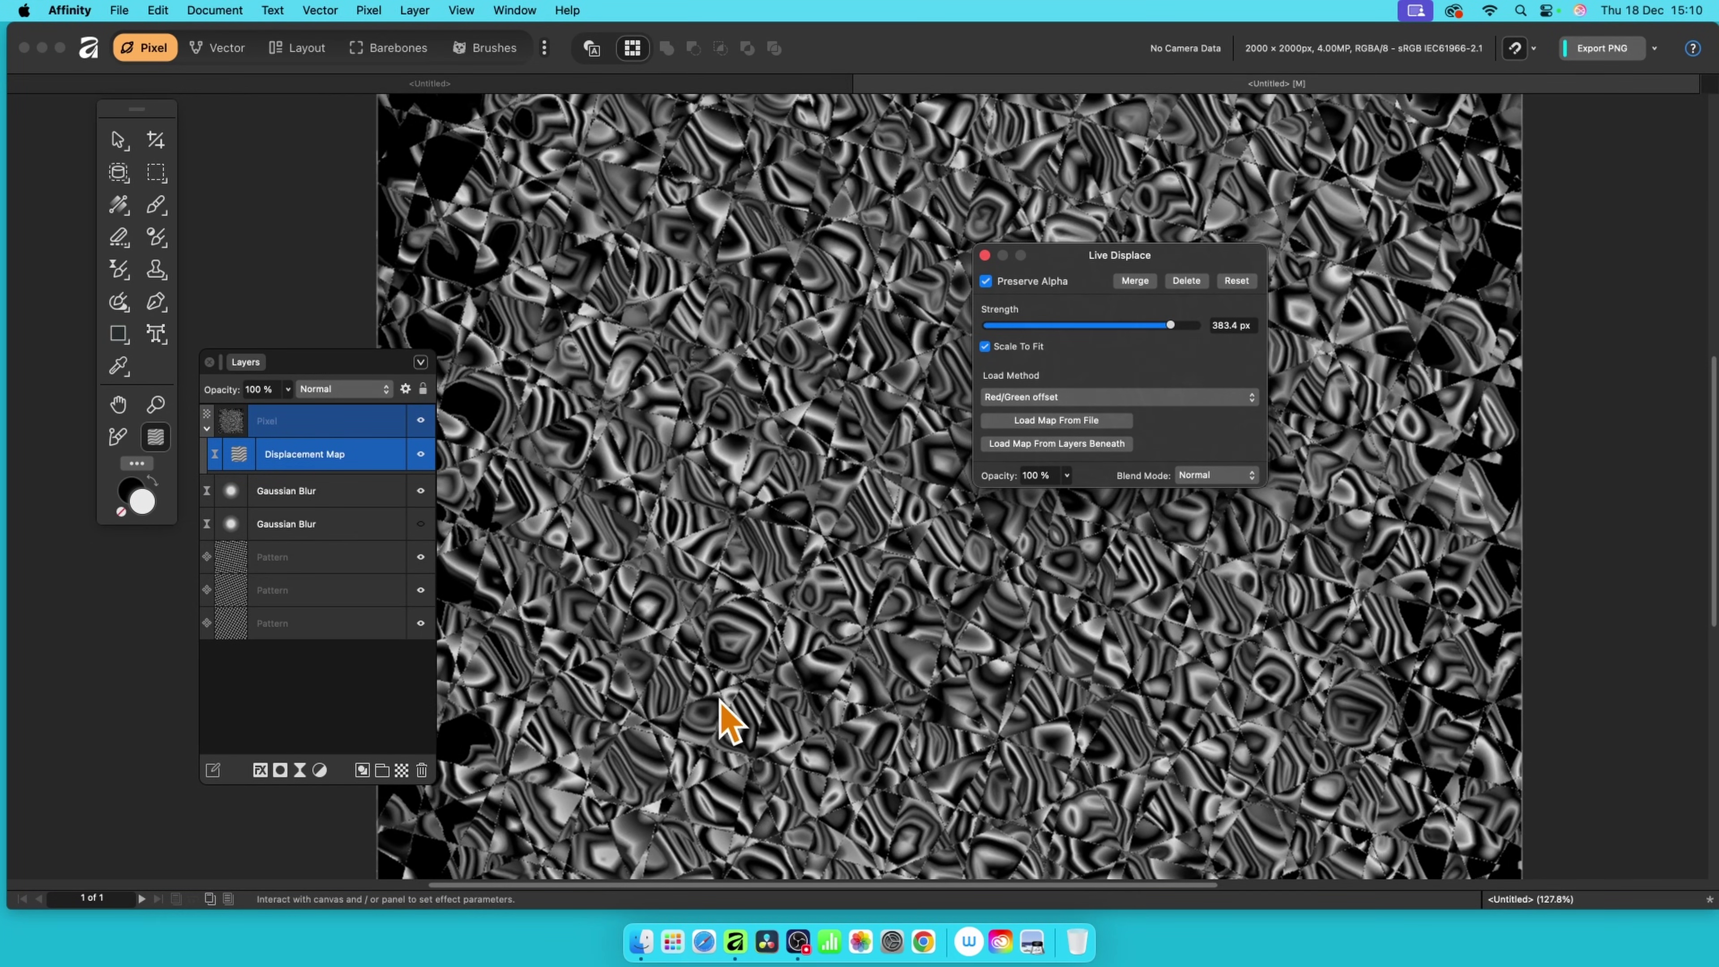
left_click(985, 255)
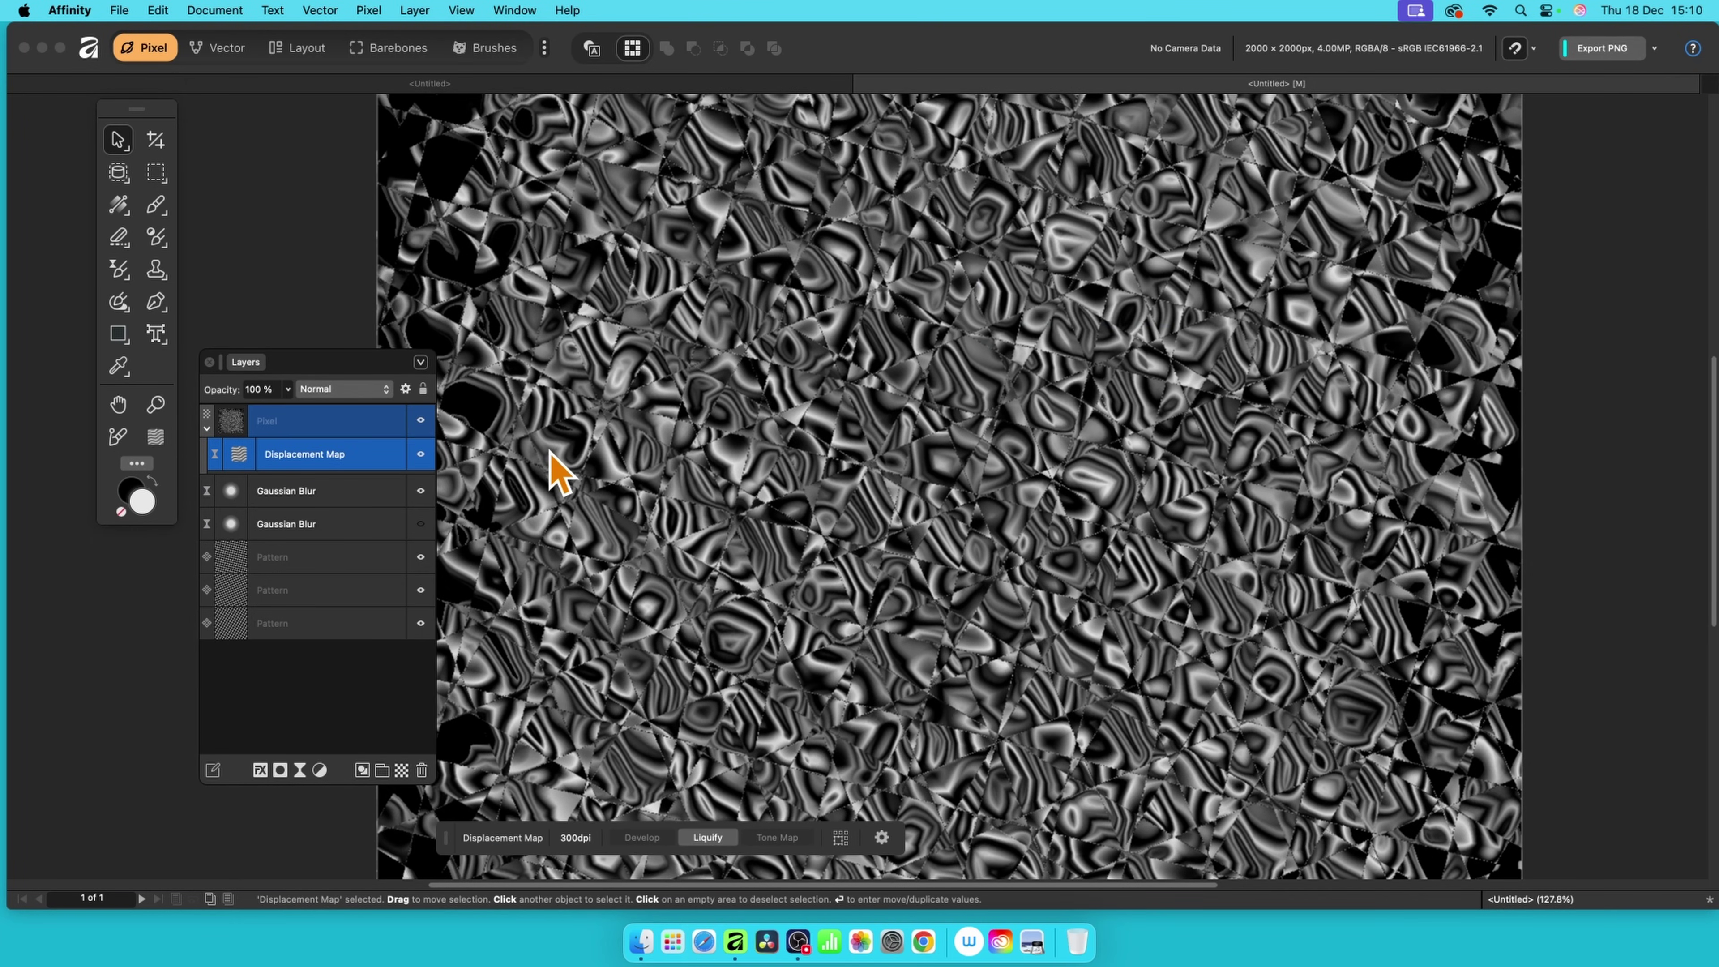
- Step through the three Pattern layers and turn on Mirror for the bottom one
left_click(303, 559)
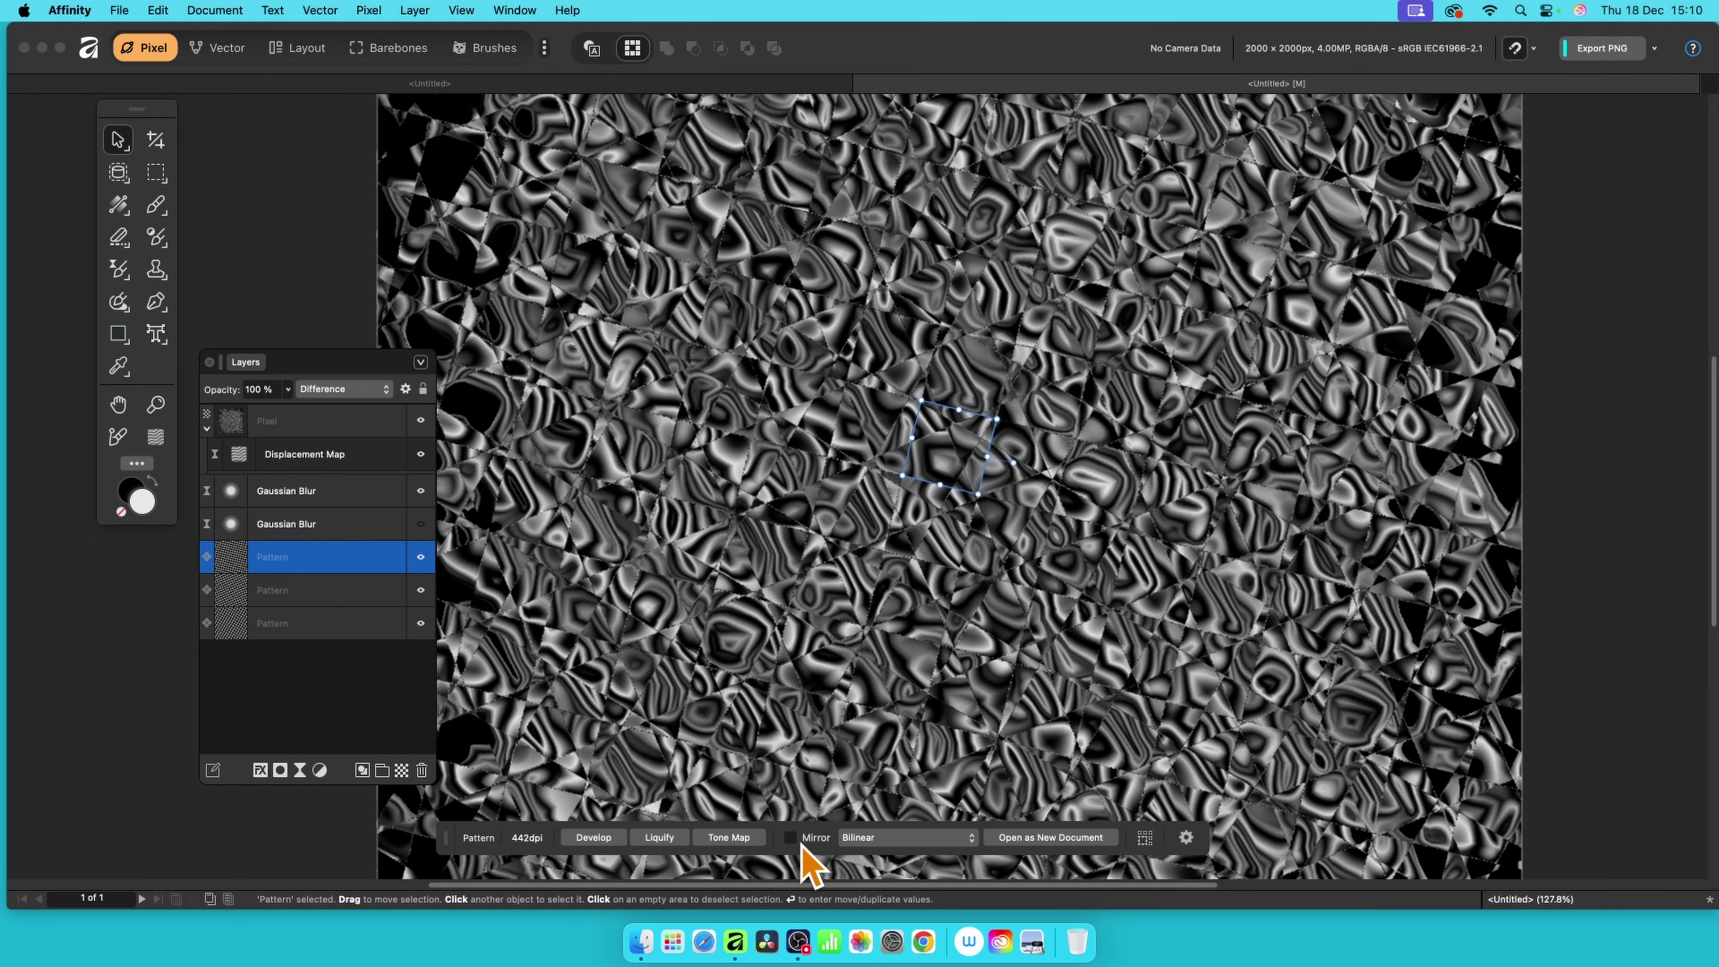
left_click(339, 584)
left_click(355, 626)
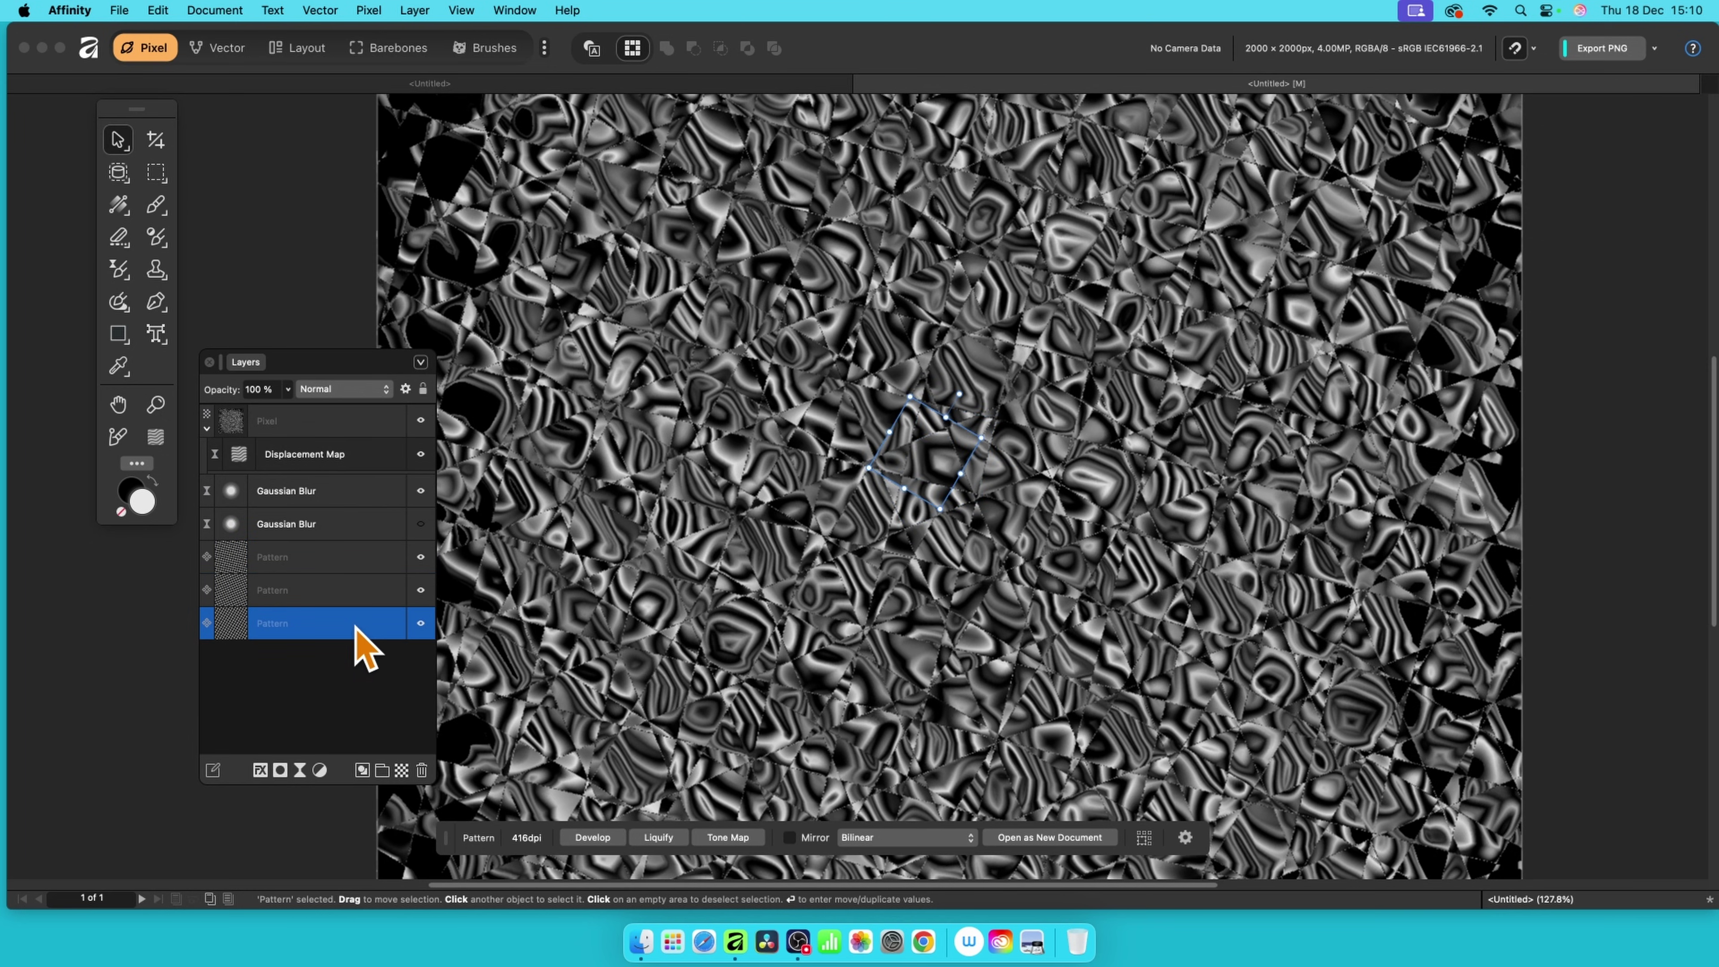
left_click(360, 563)
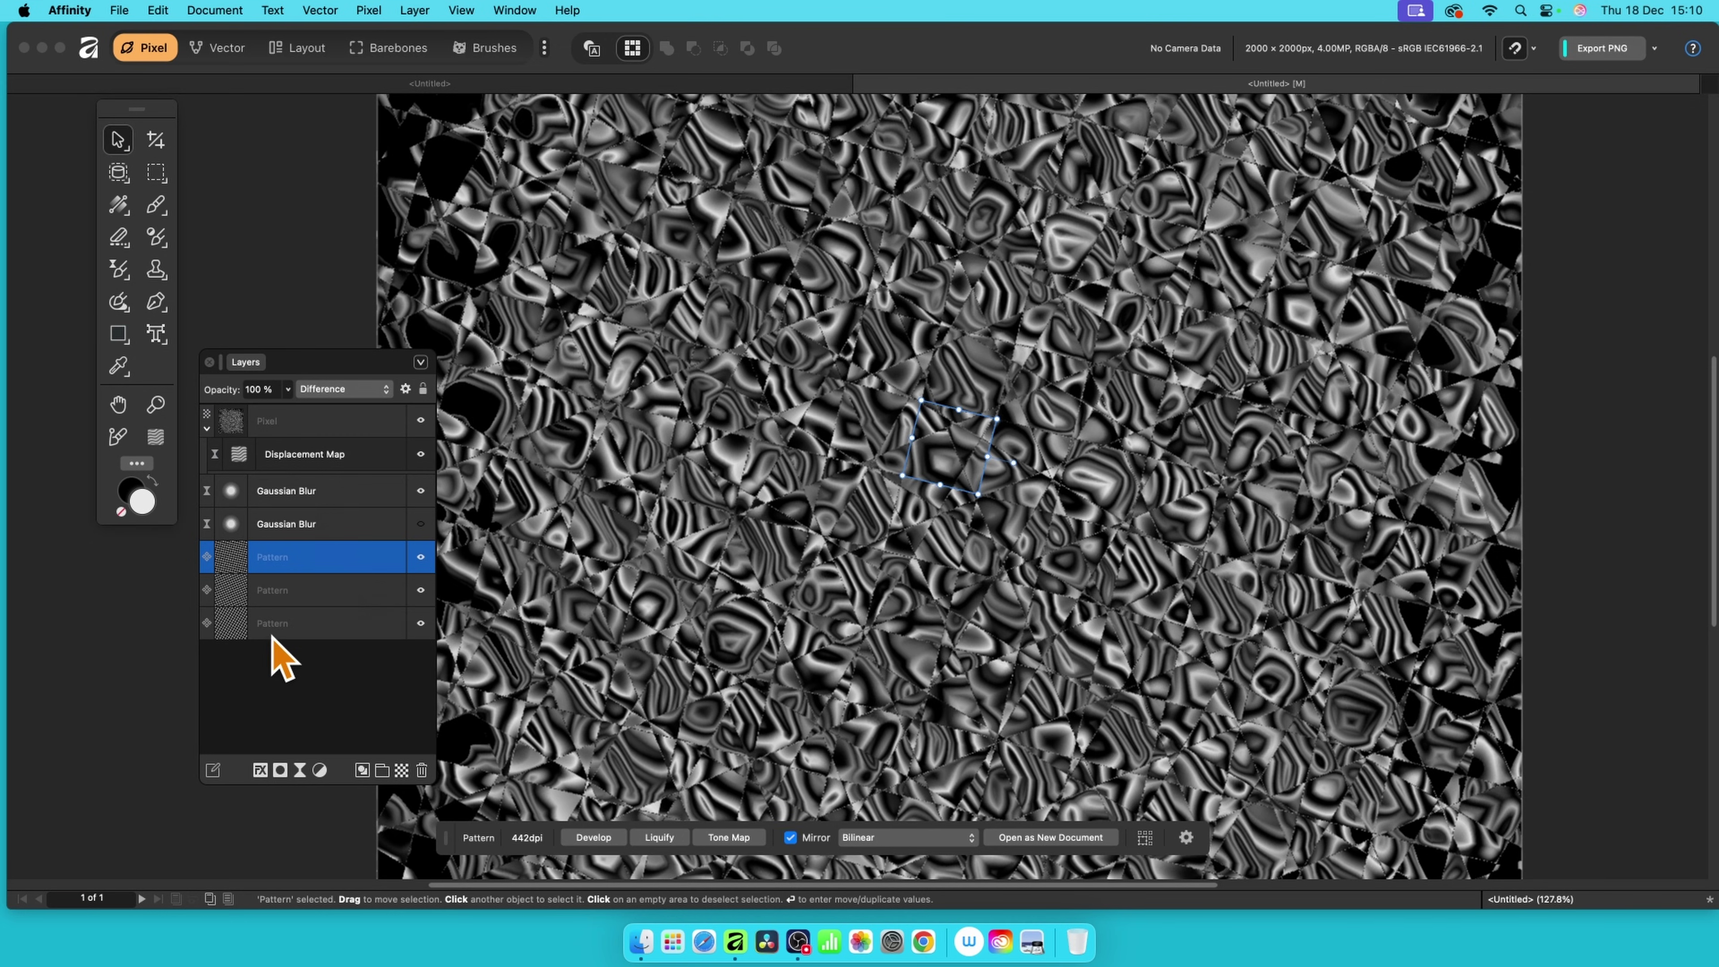
left_click(296, 592)
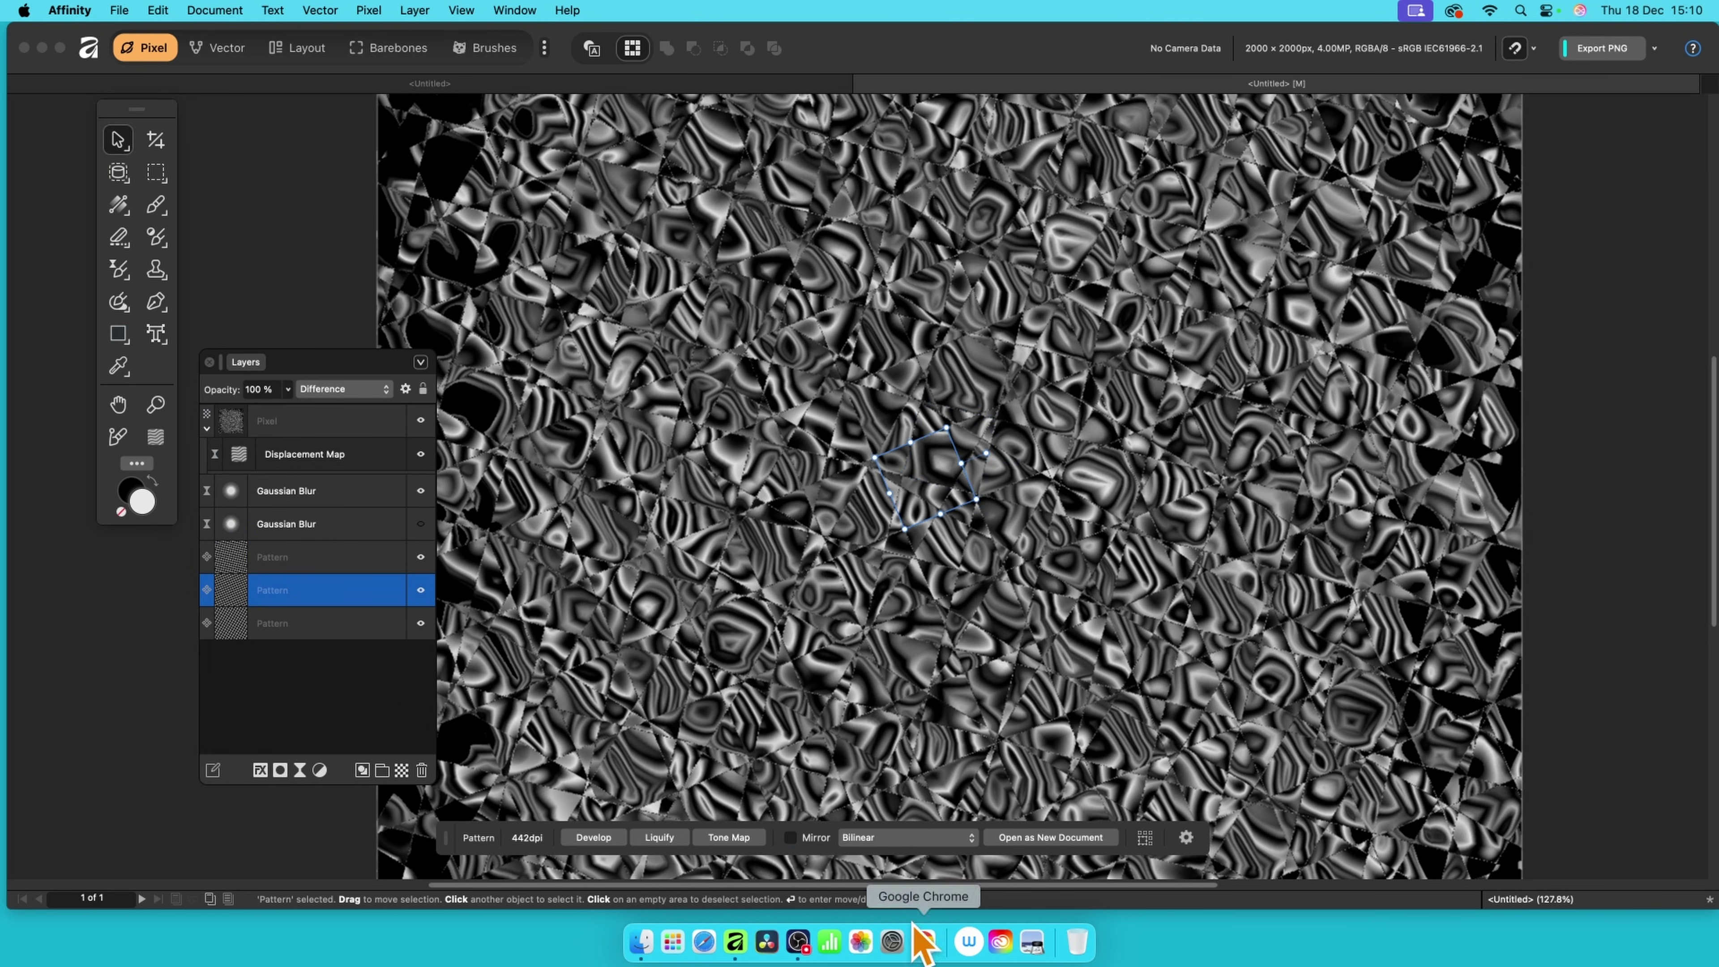
left_click(337, 624)
left_click(789, 838)
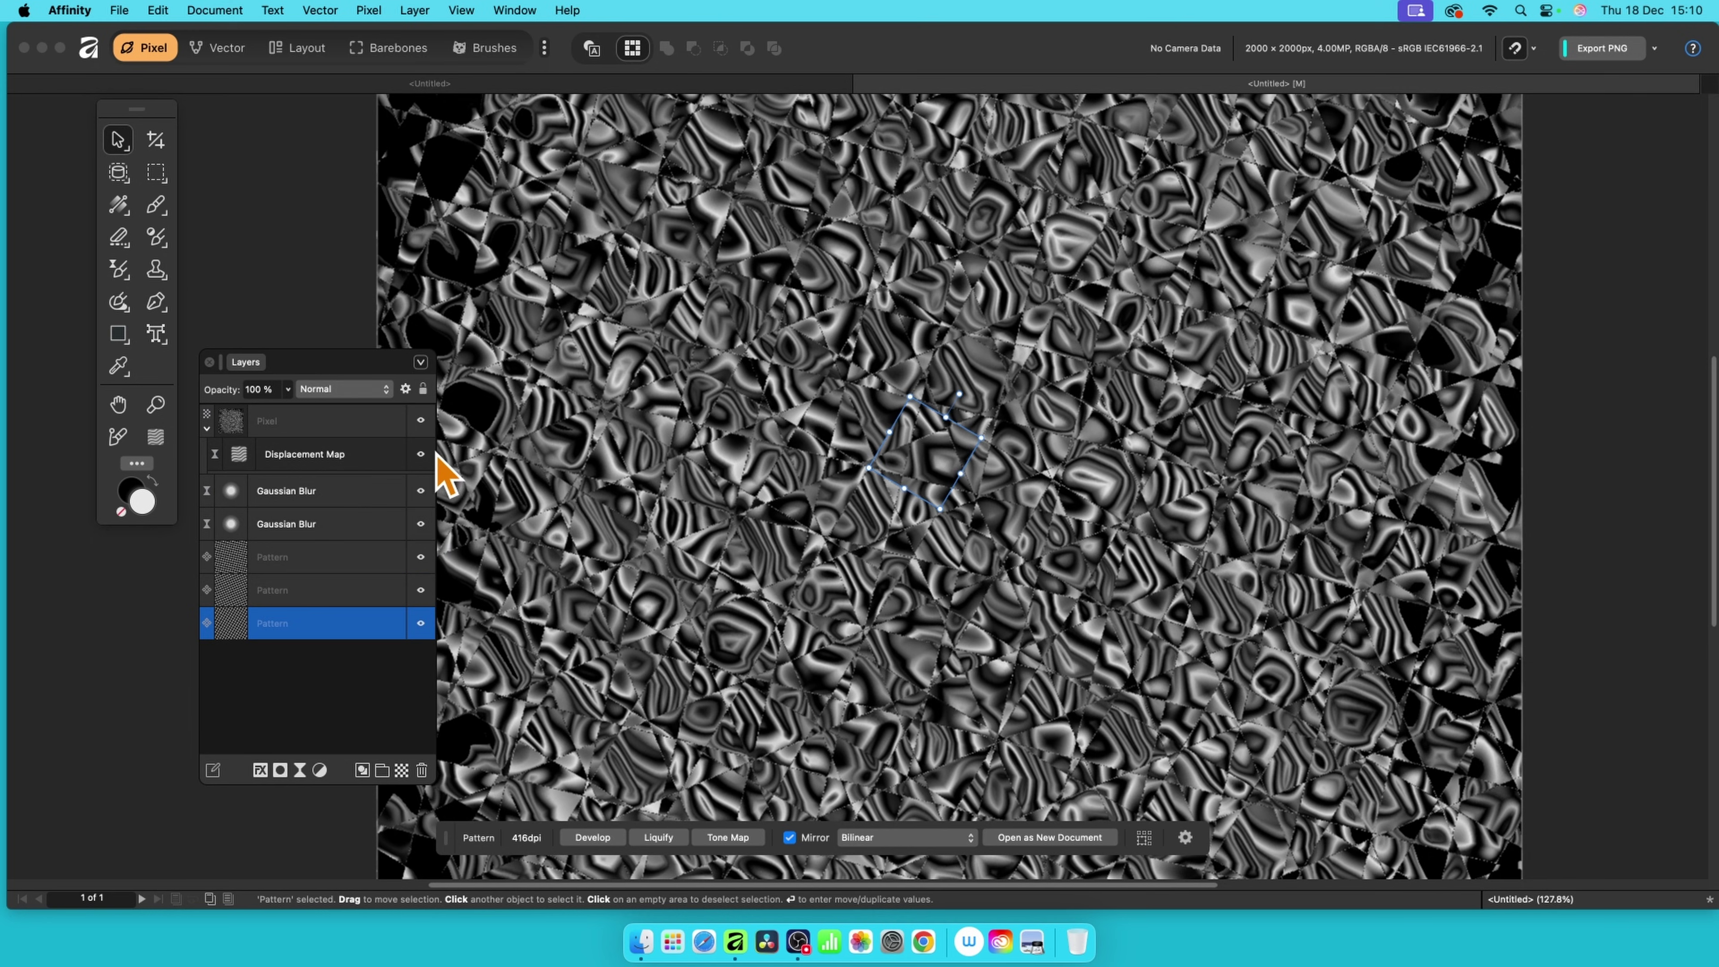
- Hide the Pixel, Displacement and blur layers, shrink the top pattern to about 39.5 px, then re-show them
left_click(421, 420)
left_click(421, 453)
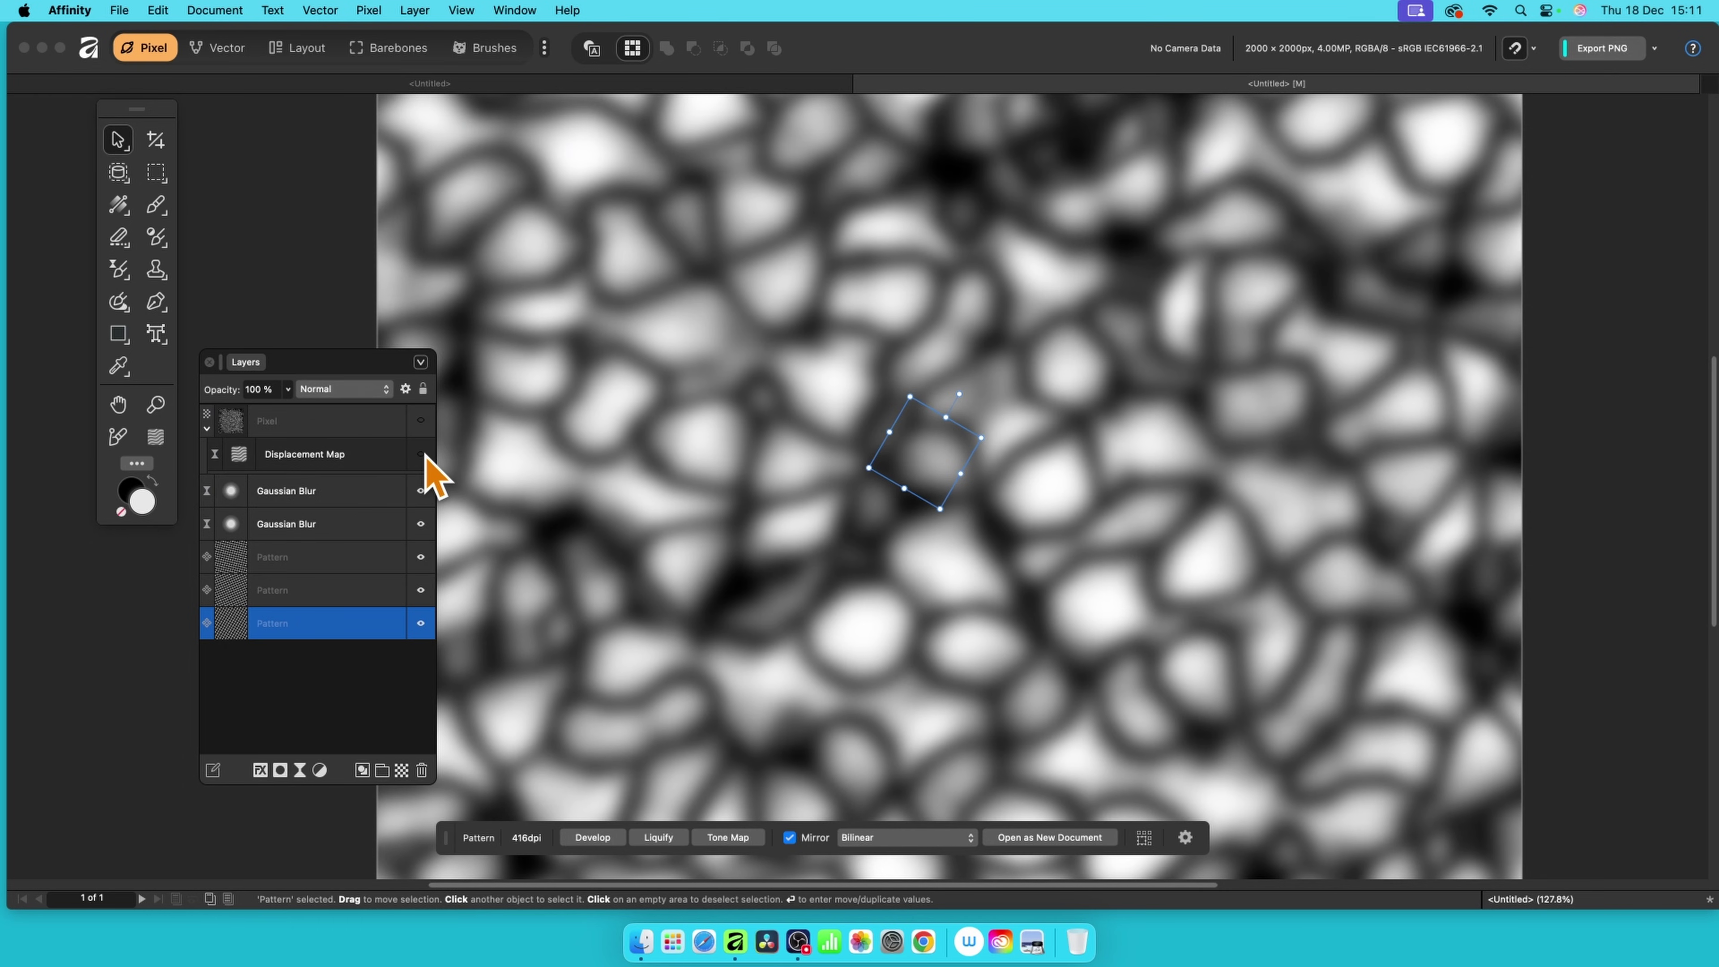
left_click(420, 490)
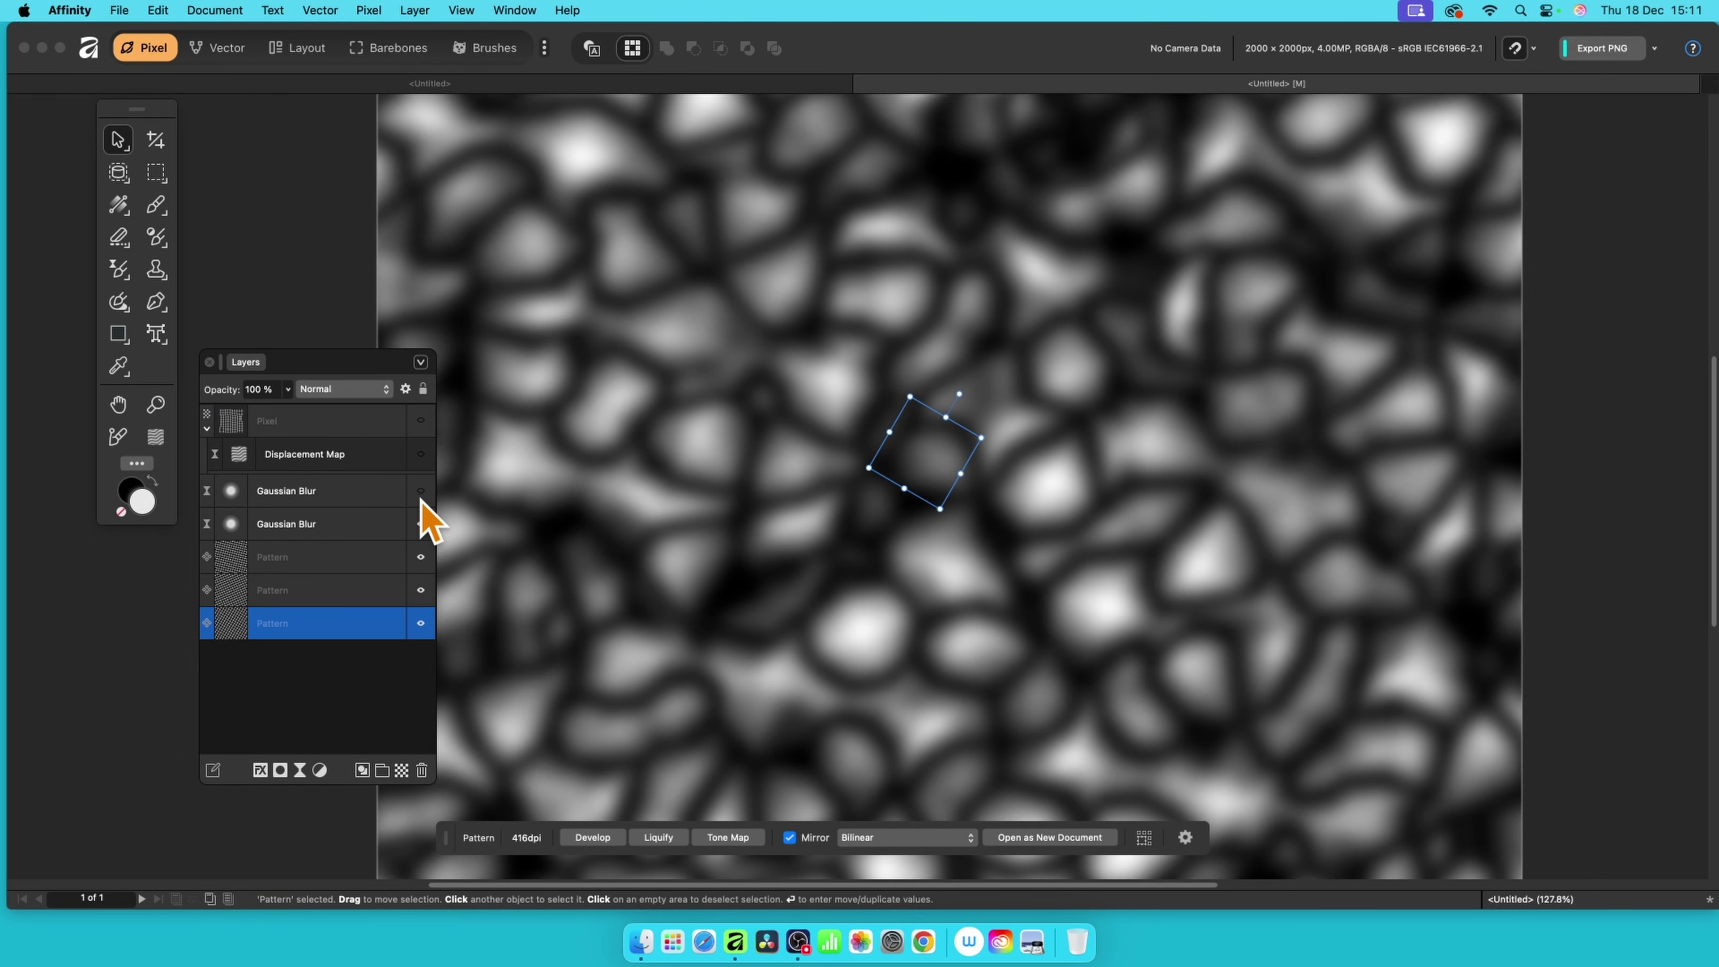
left_click(422, 523)
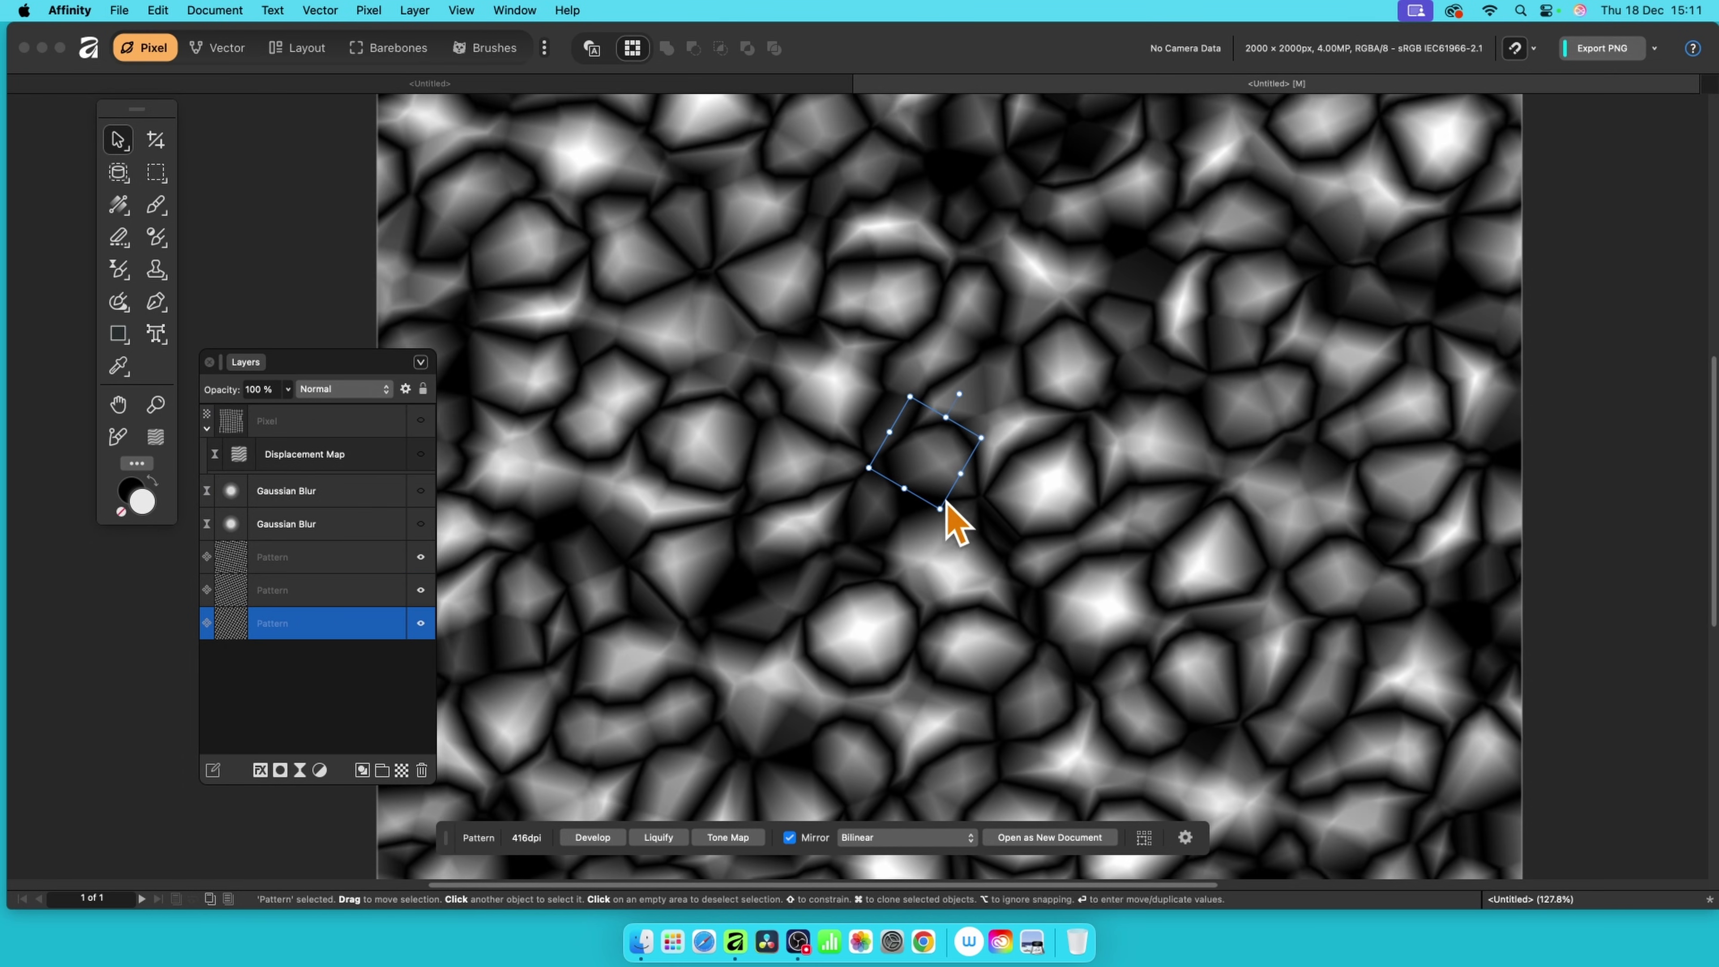
left_click_drag(940, 508, 933, 421)
left_click(933, 479)
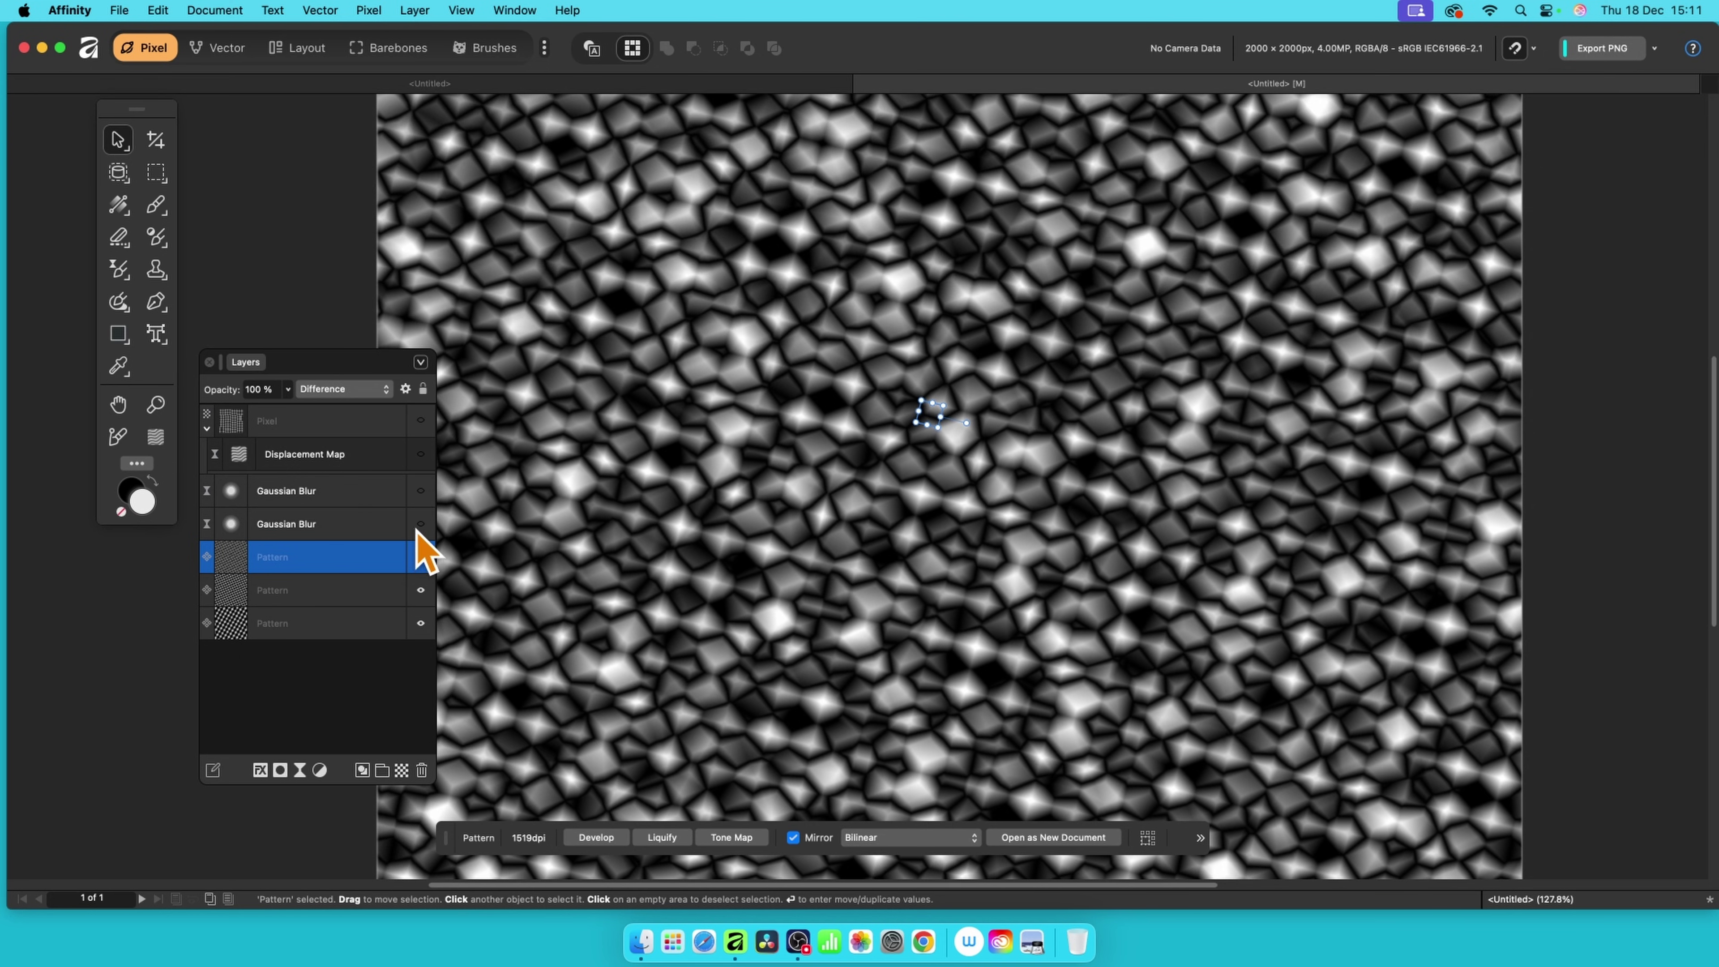
left_click_drag(422, 527, 423, 425)
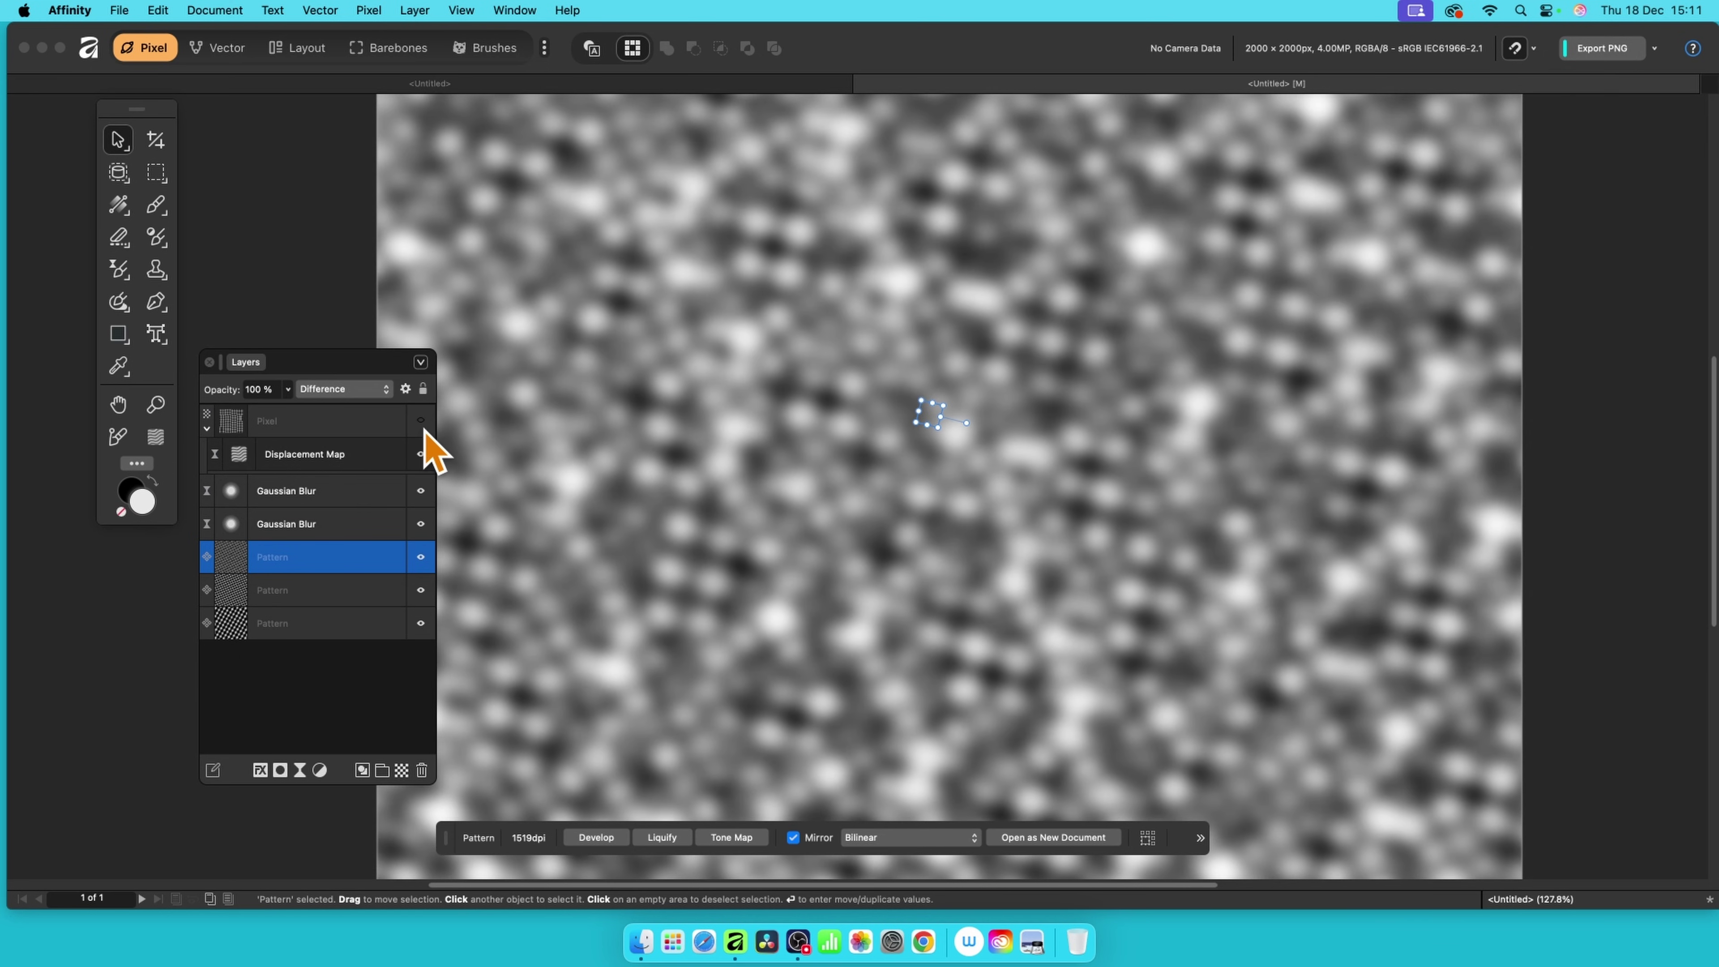
- Reload the Live Displace map from the layers beneath and raise its strength to 512 px
double_click(238, 454)
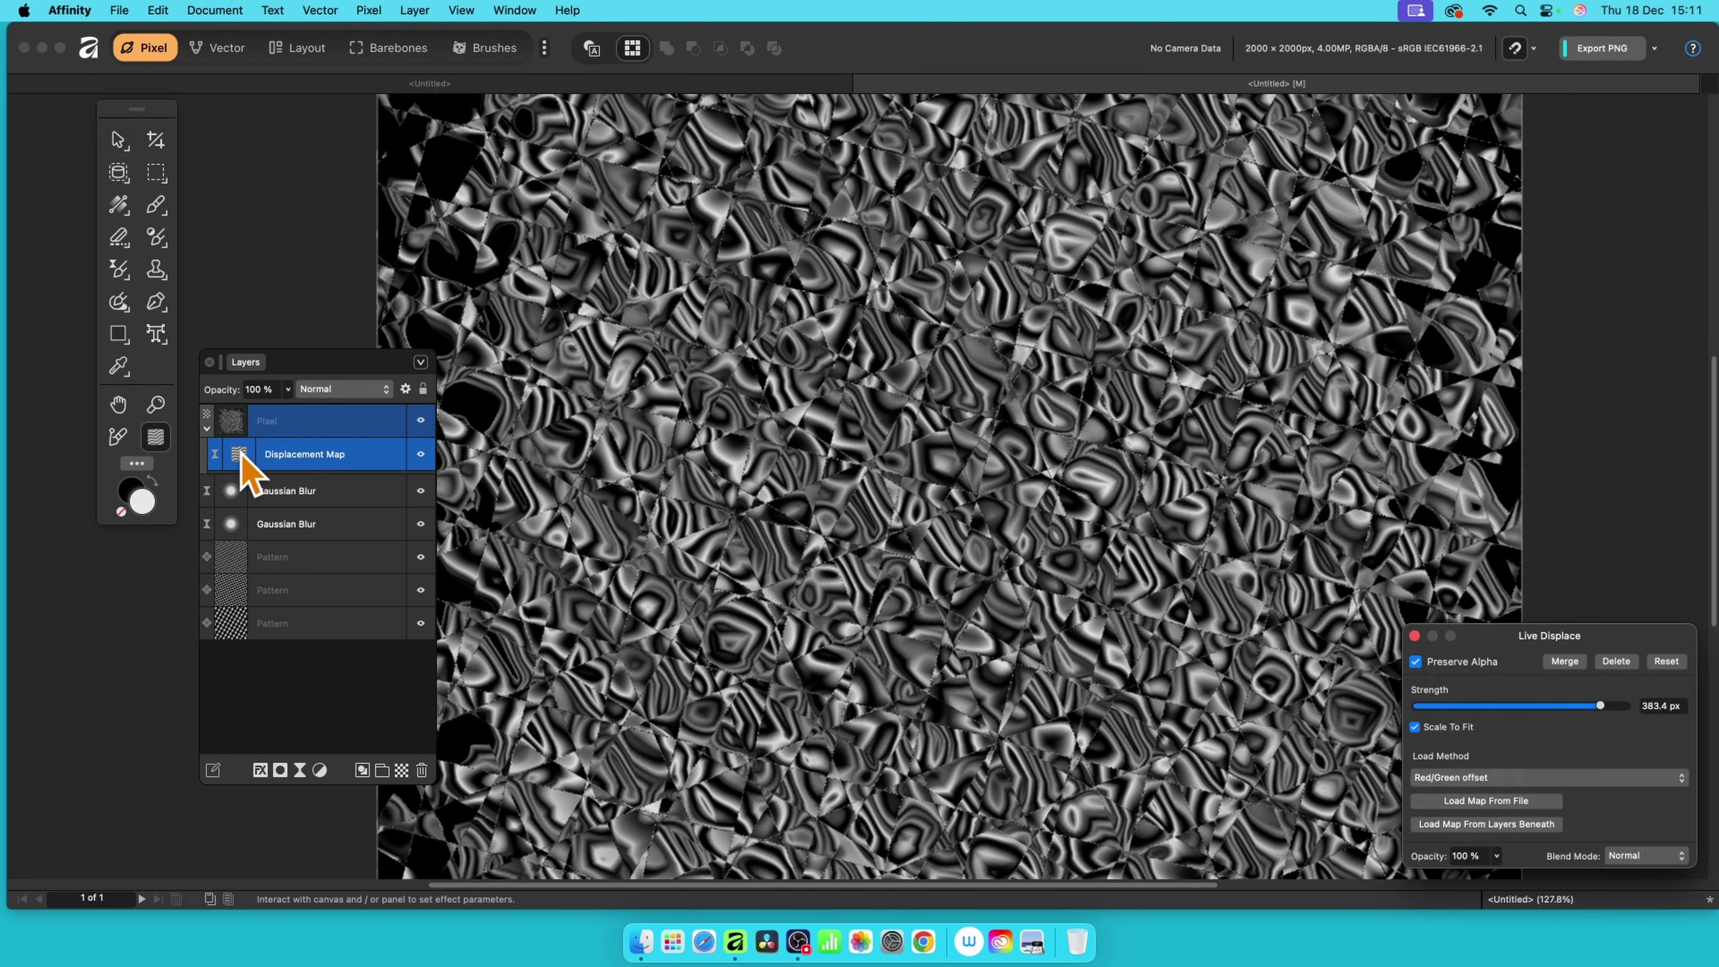
left_click_drag(1510, 635, 582, 275)
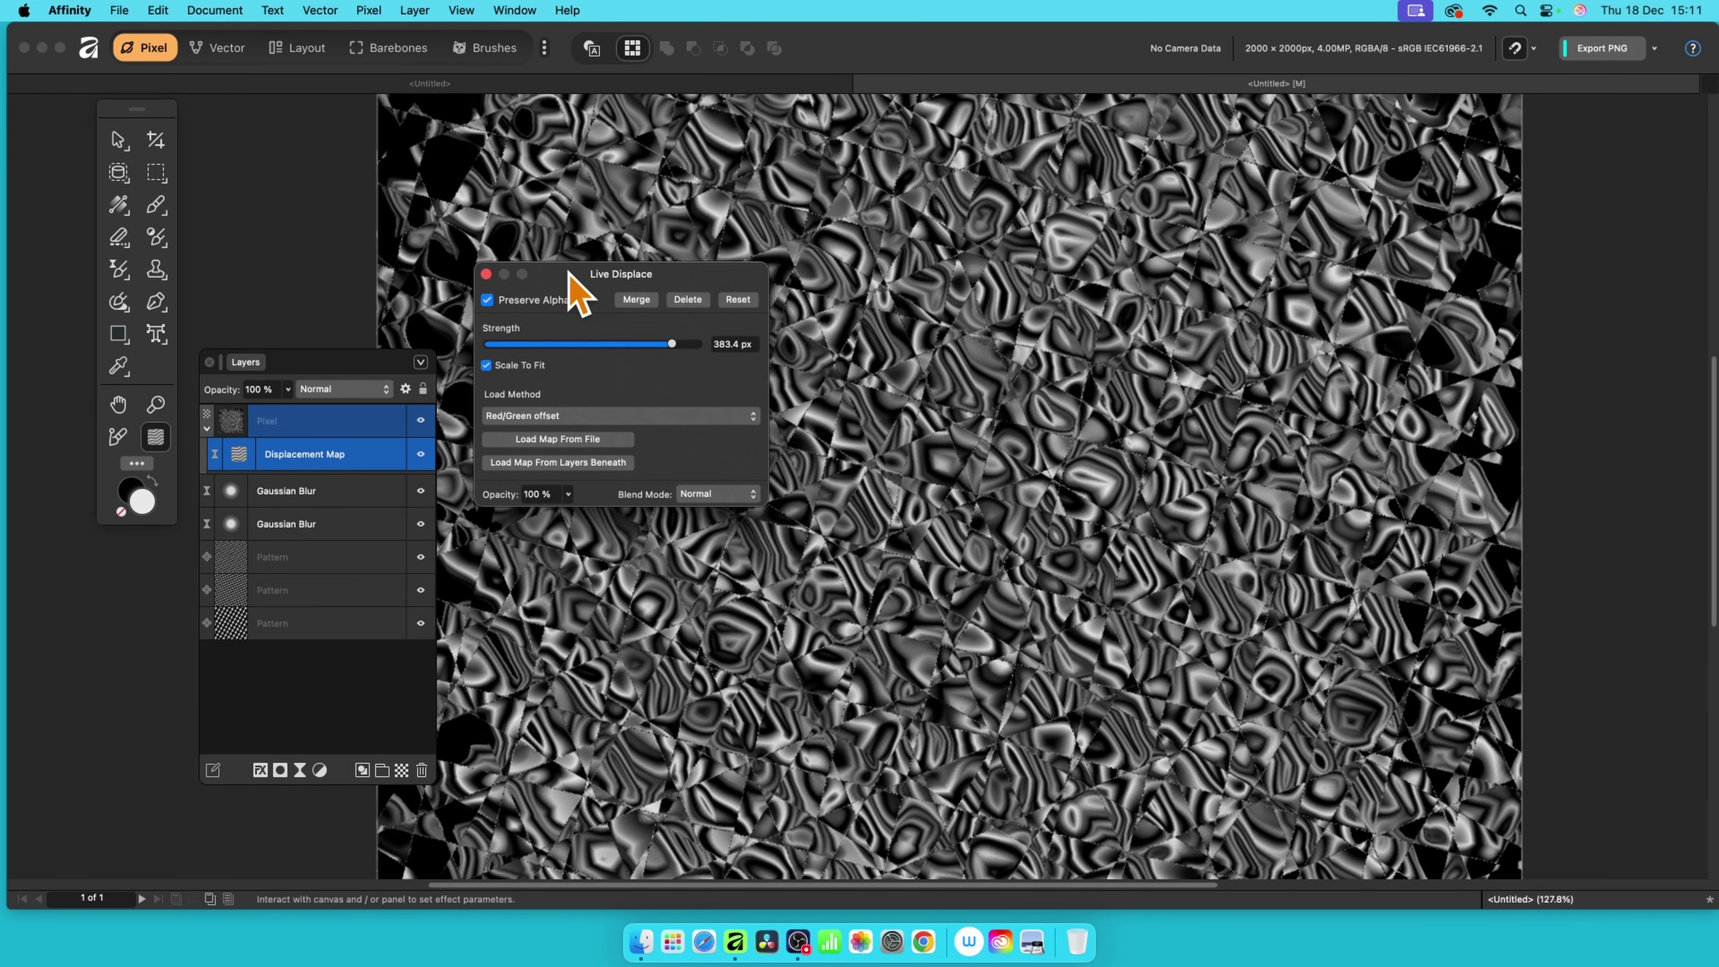
left_click(579, 462)
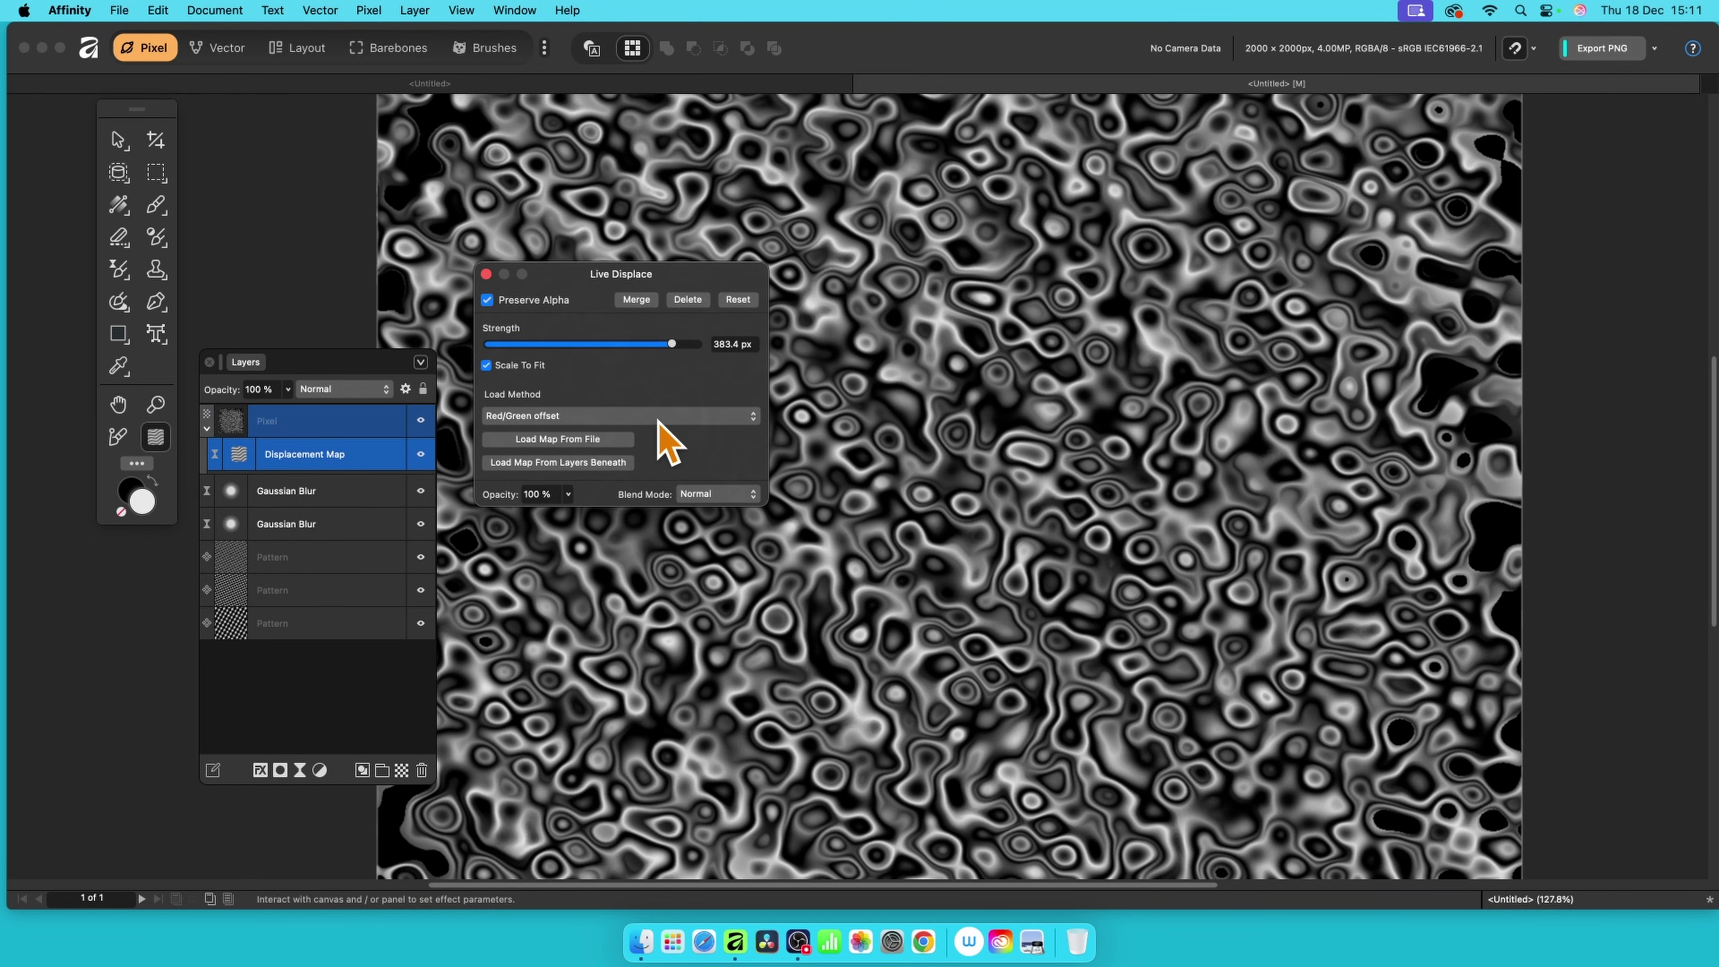
left_click_drag(672, 344, 706, 345)
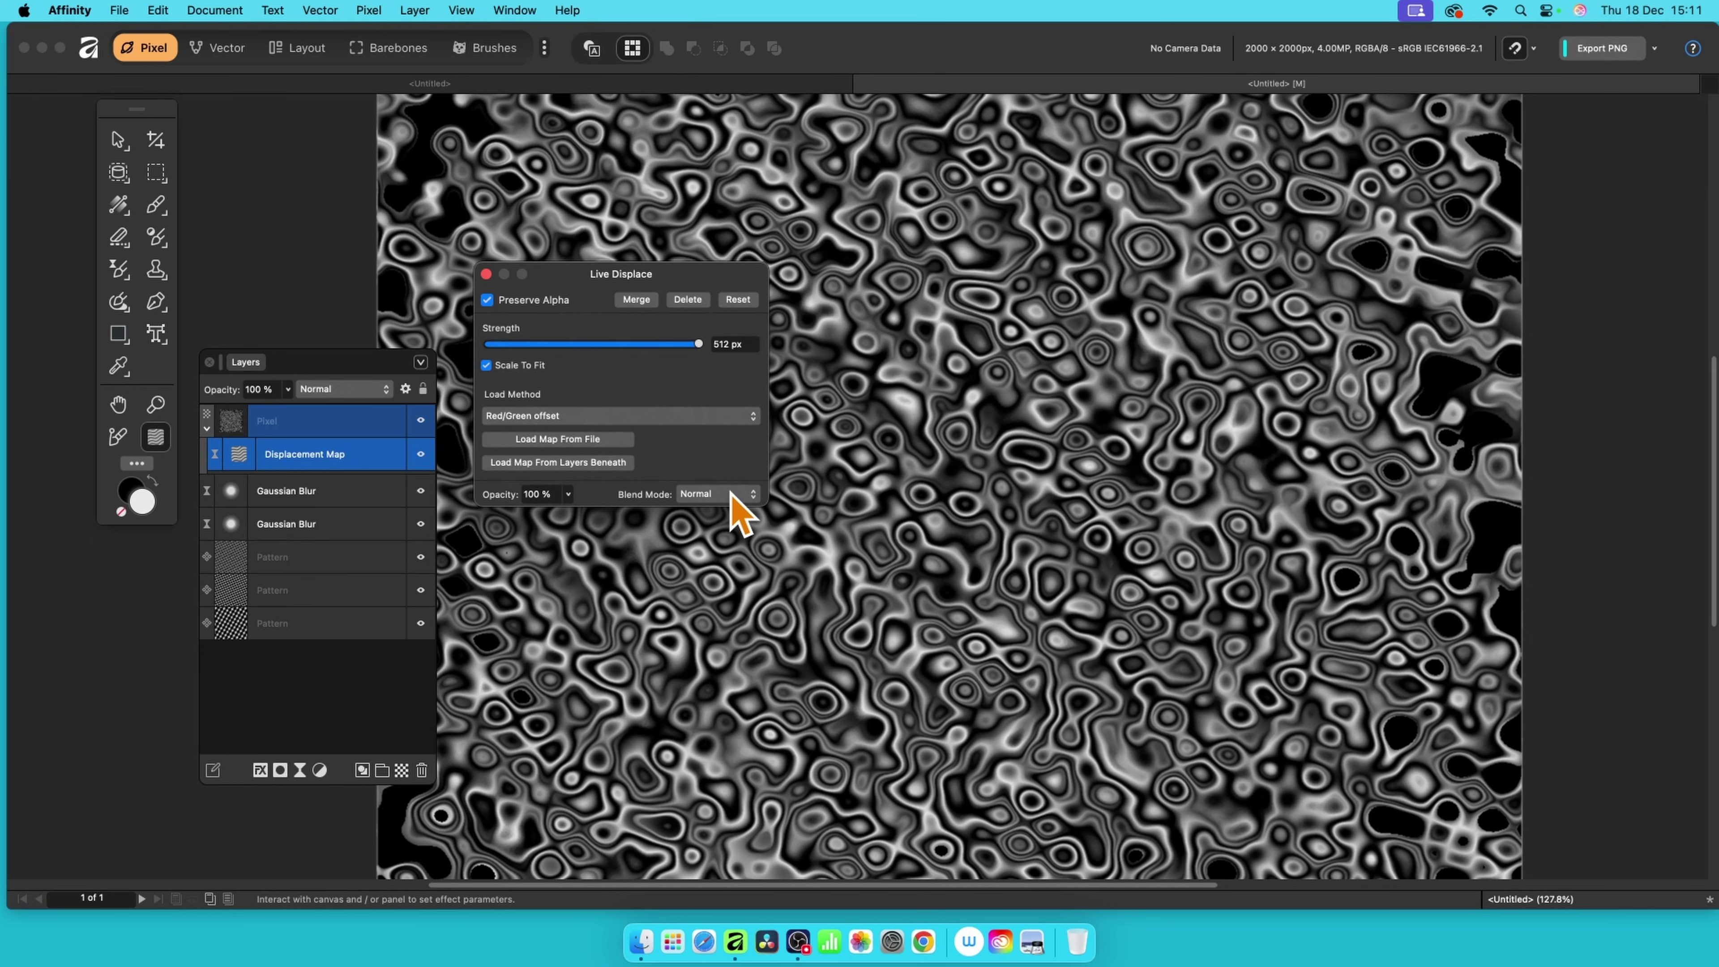
left_click(486, 273)
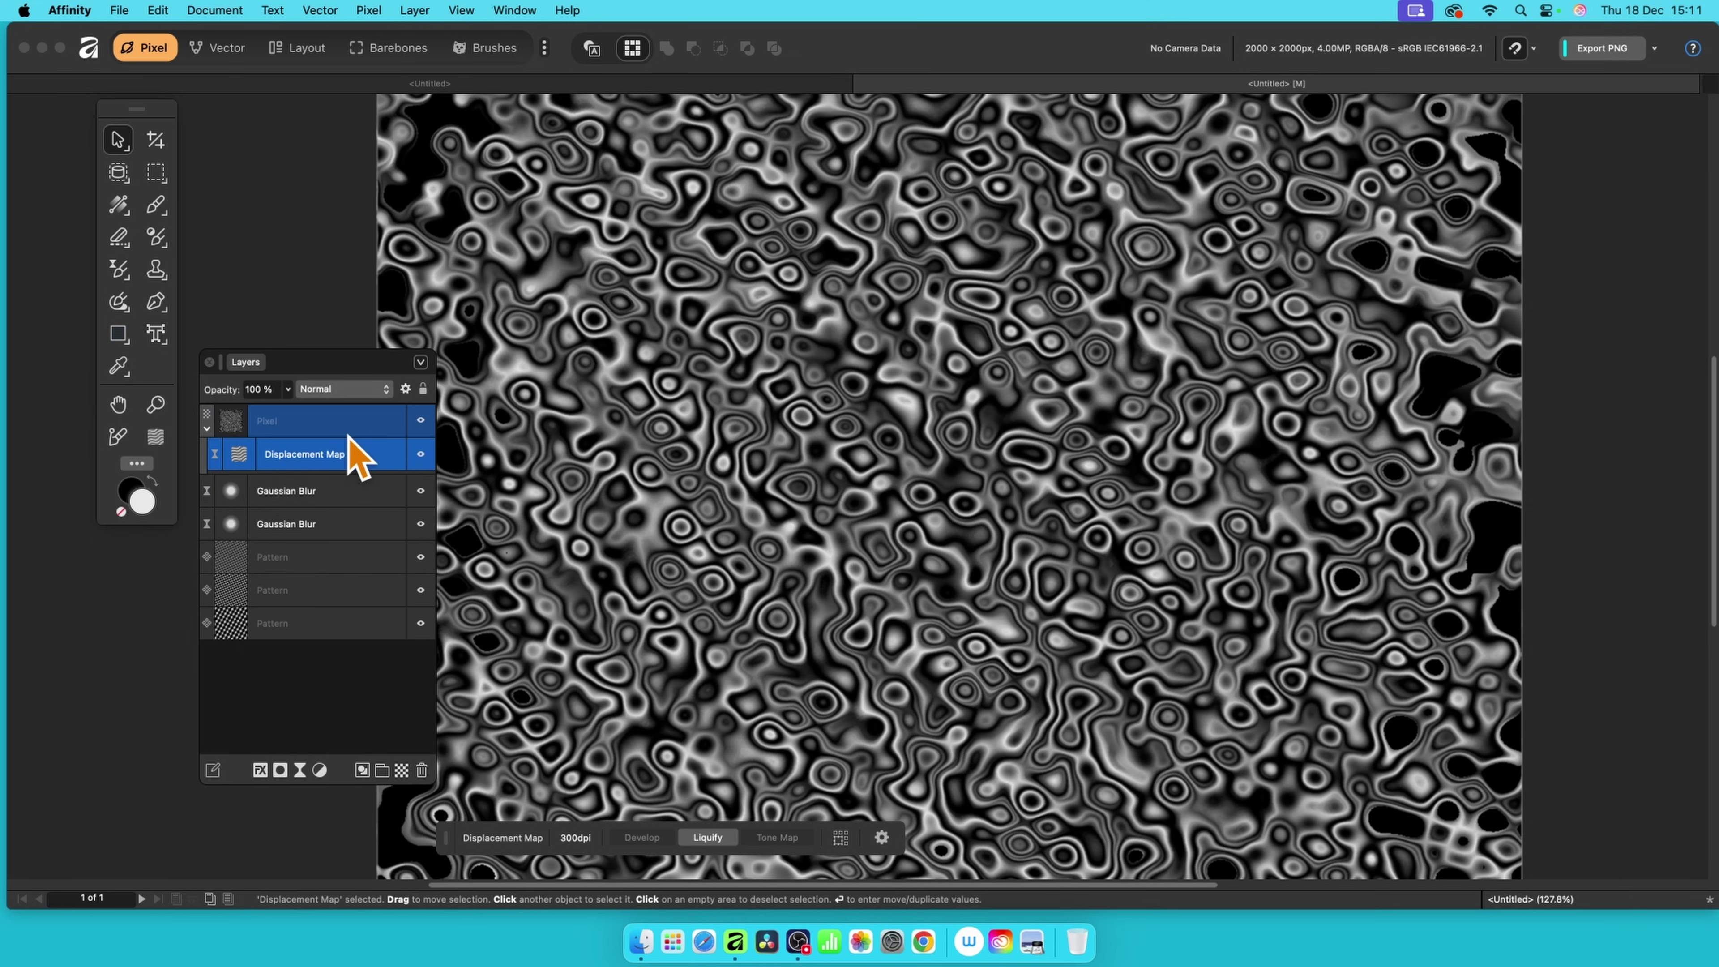
- With the Pixel group selected, merge all visible layers into a new pixel layer via Merge Visible
left_click(323, 421)
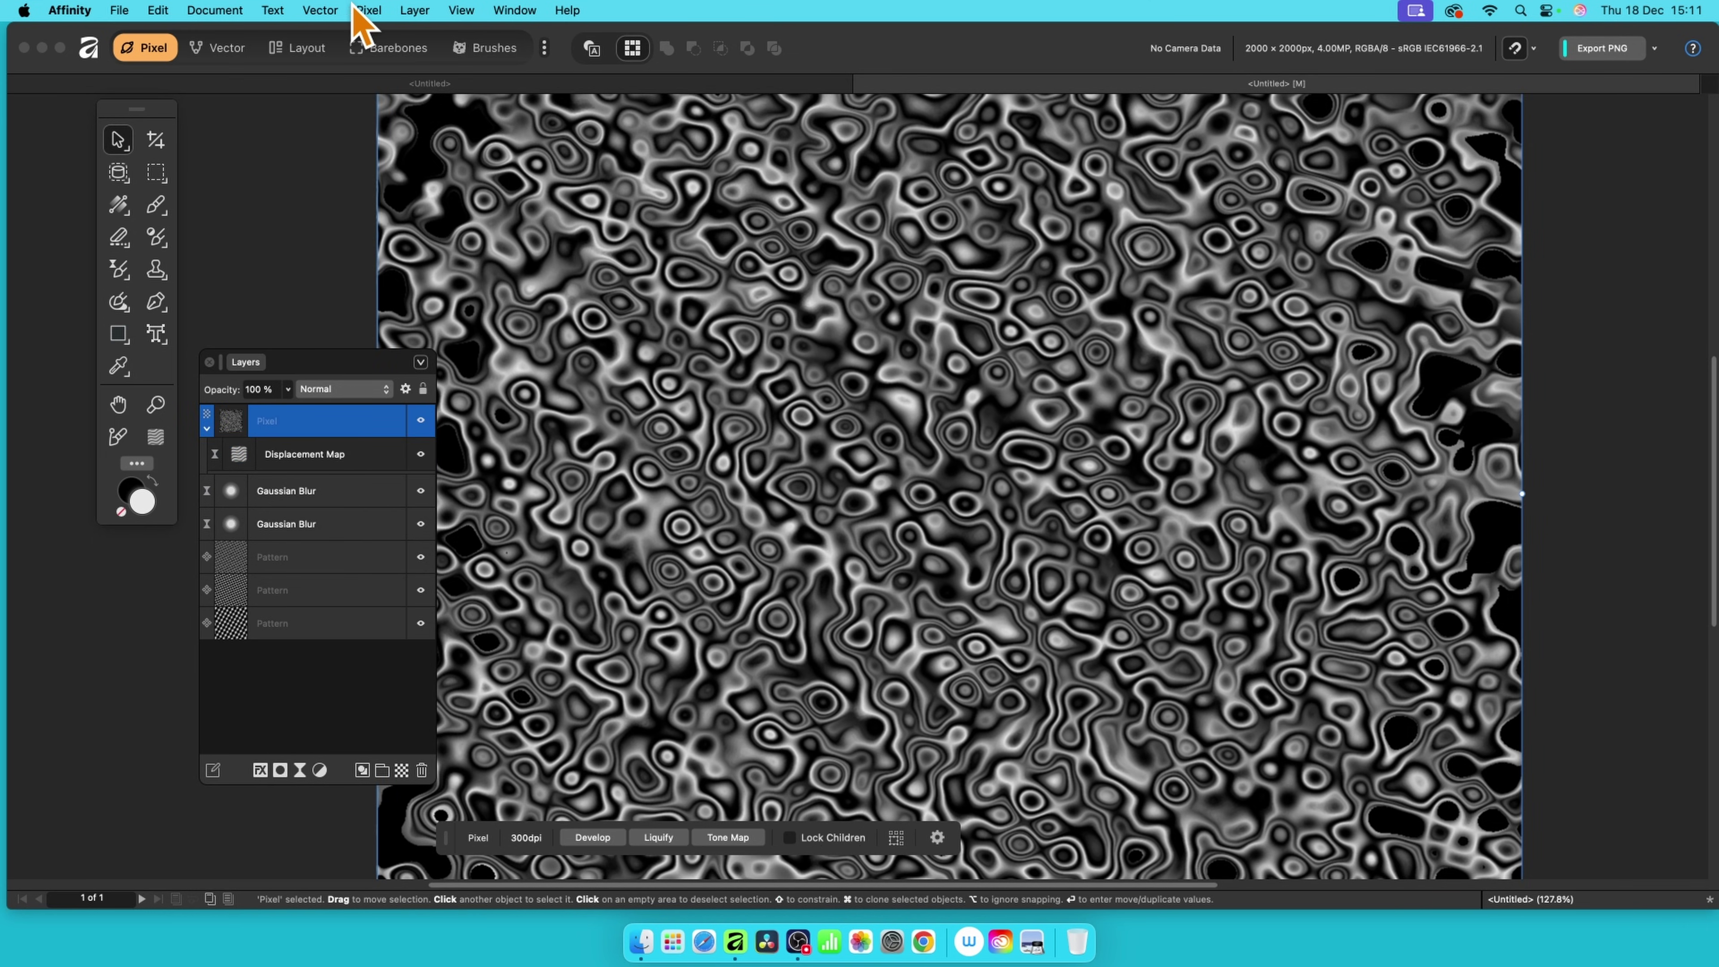
left_click(372, 11)
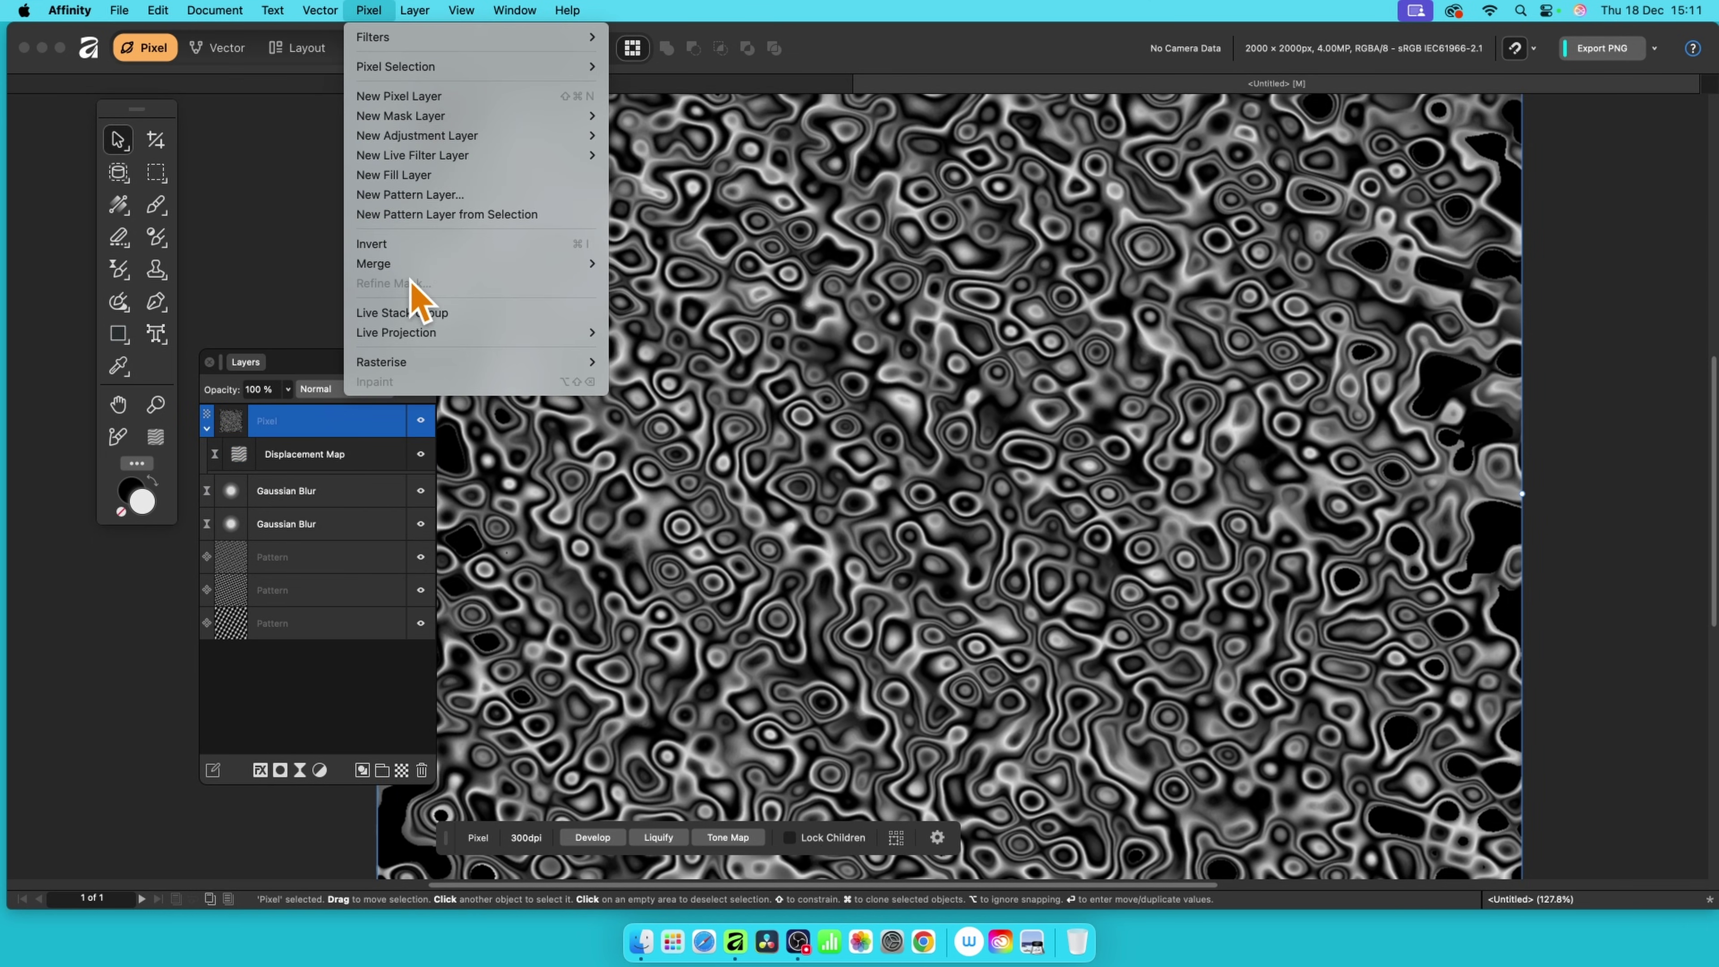
mouse_move(441, 267)
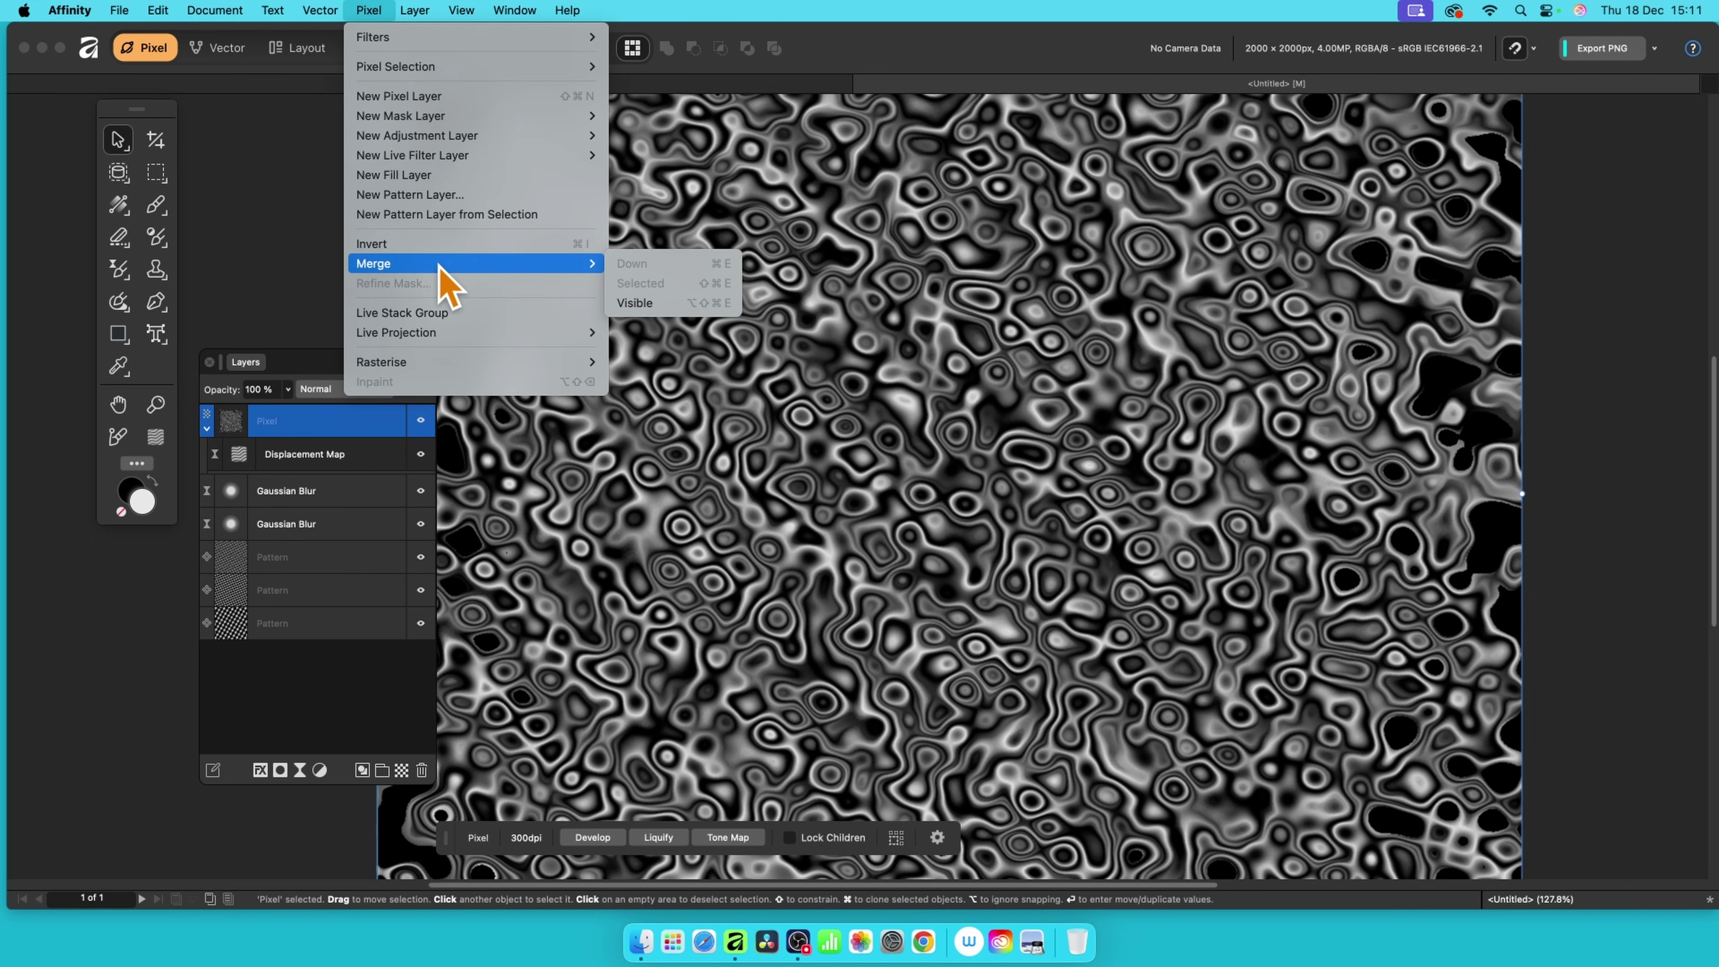
left_click(653, 310)
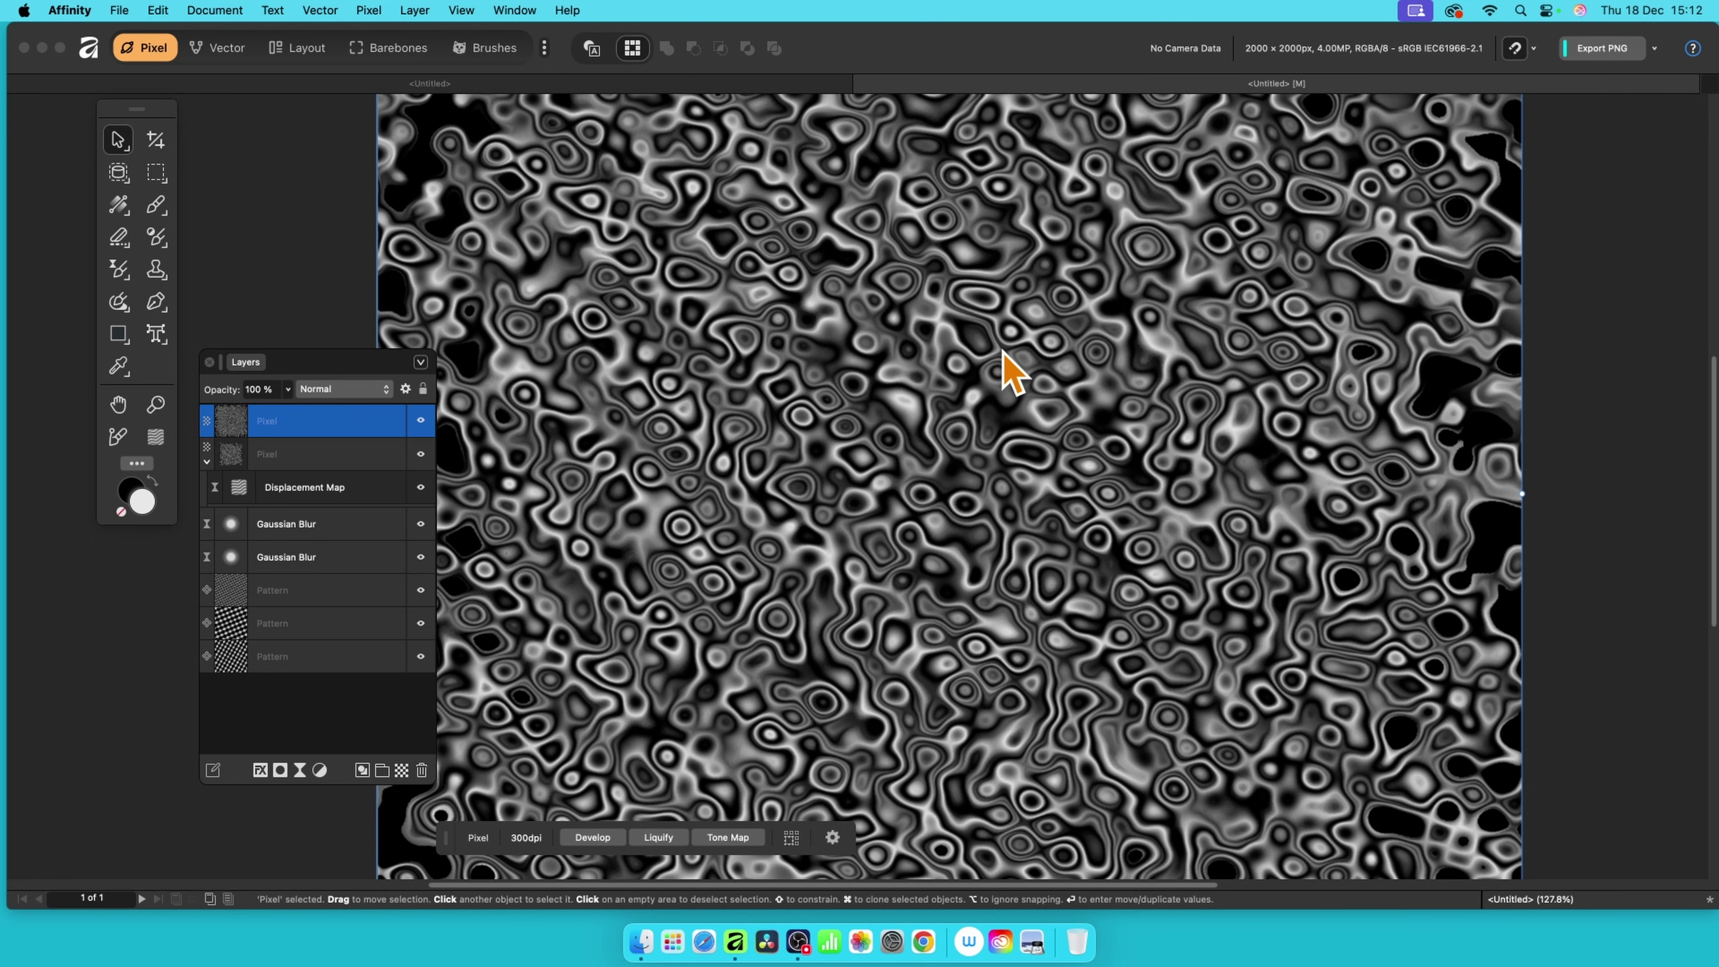
left_click(523, 10)
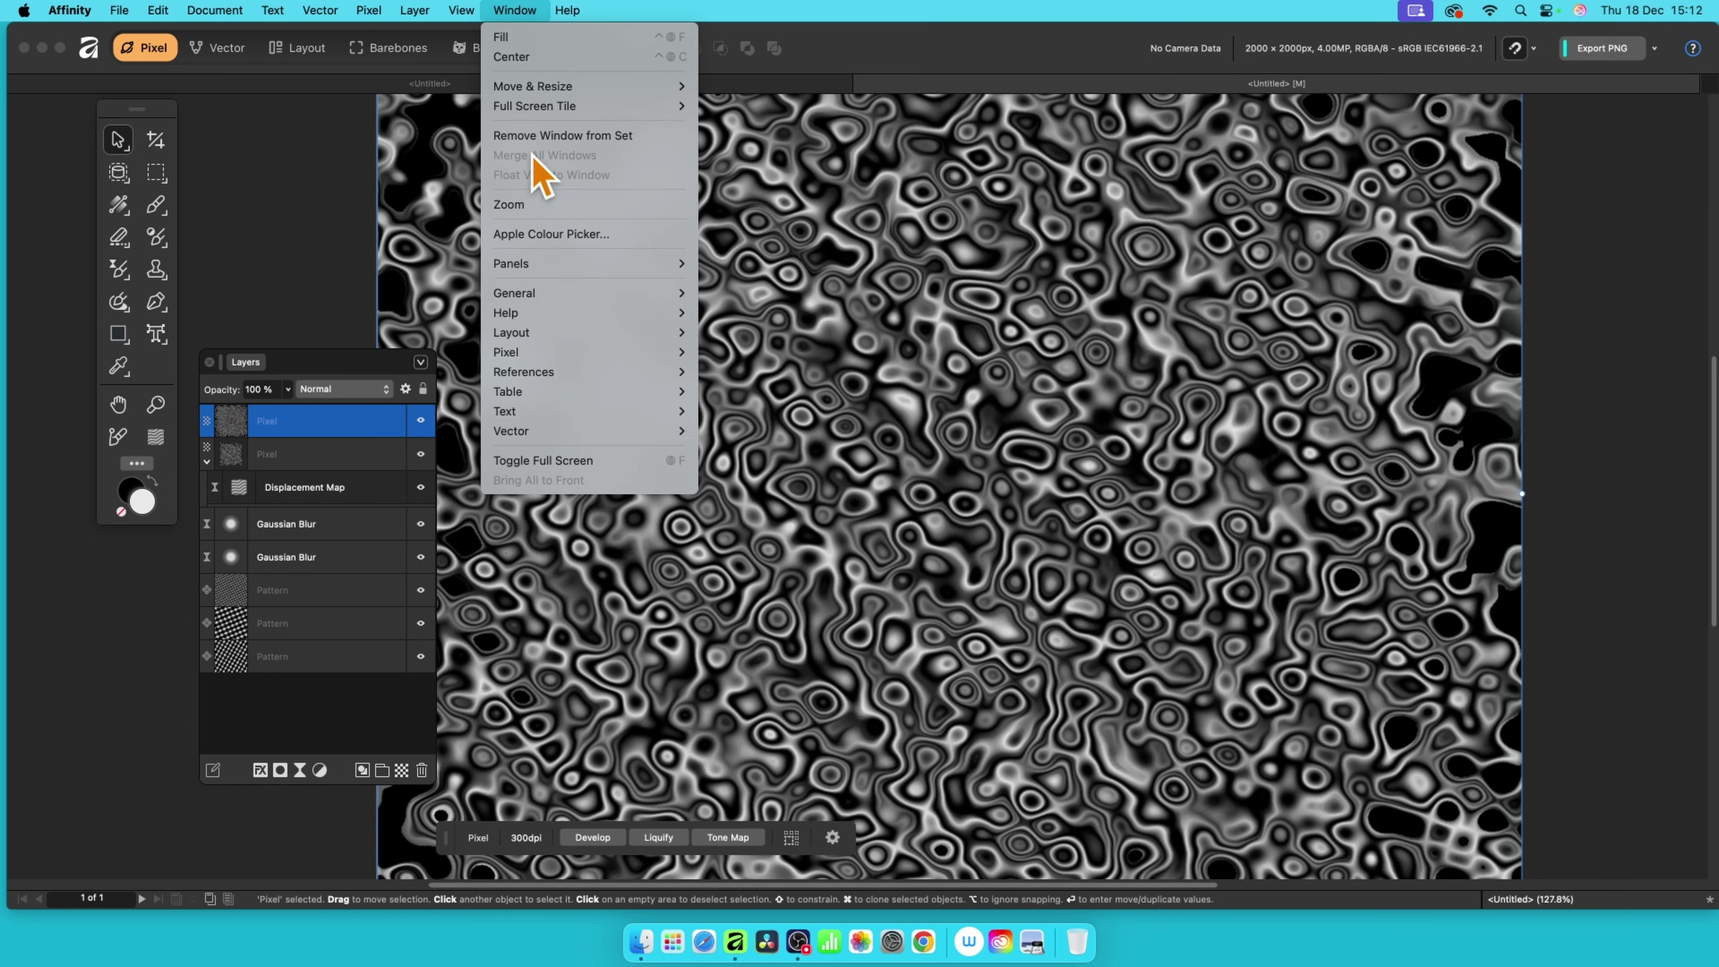
left_click(1158, 234)
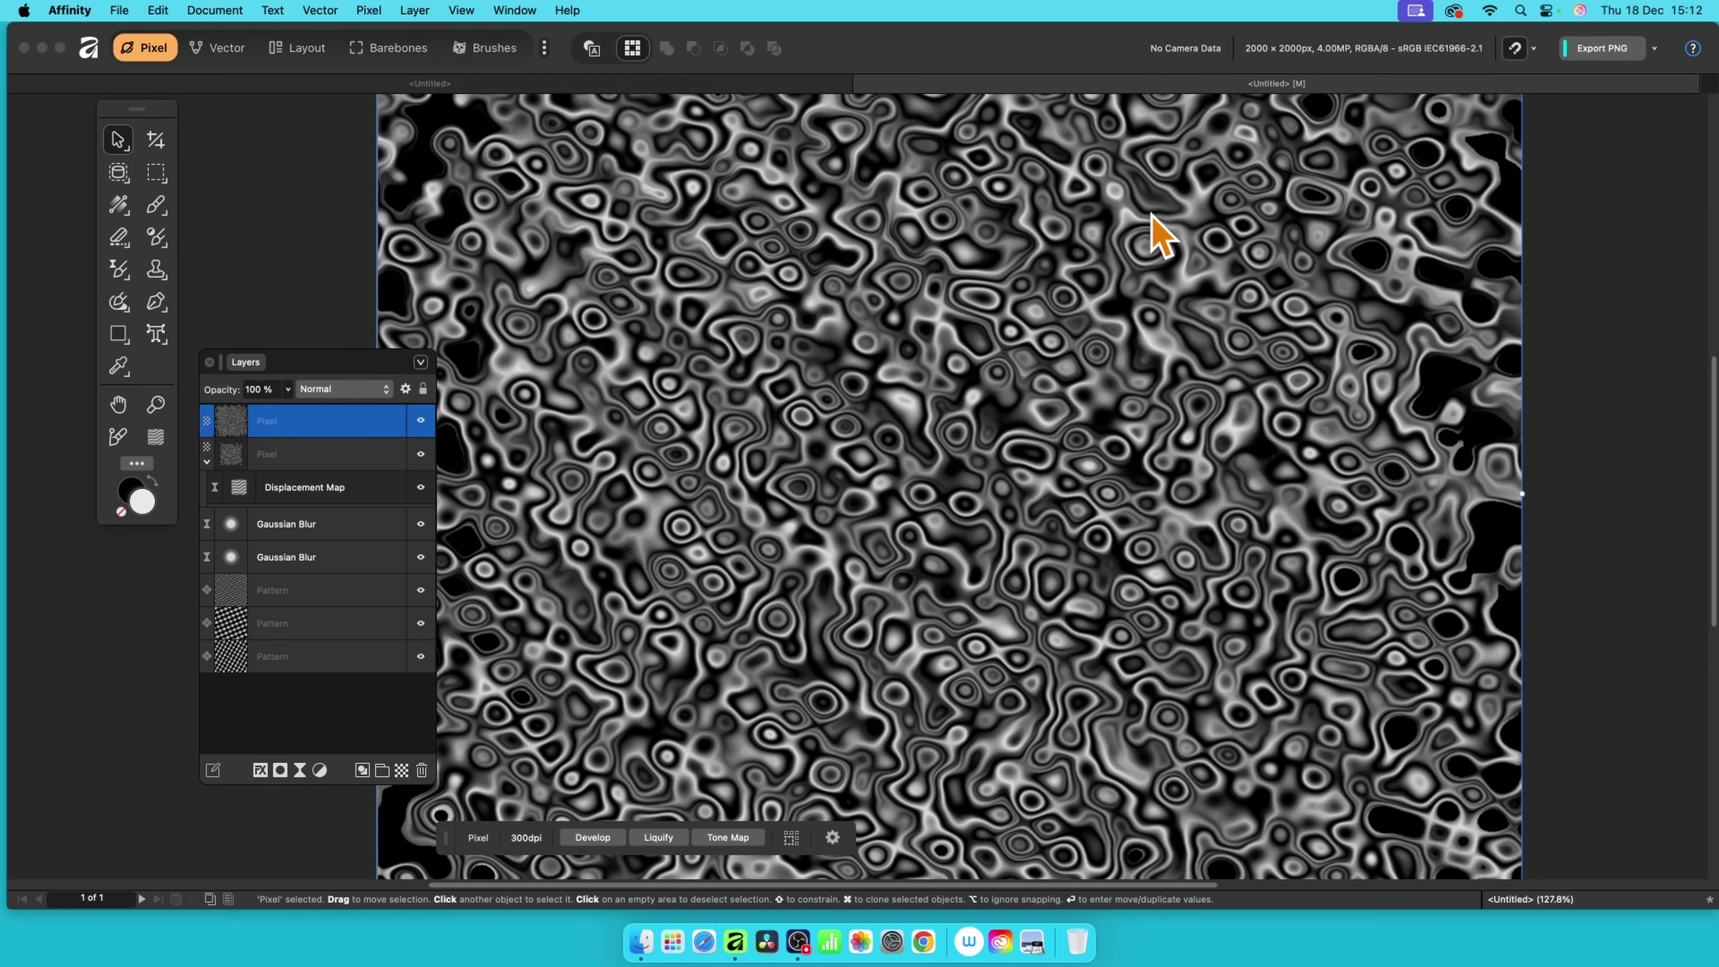